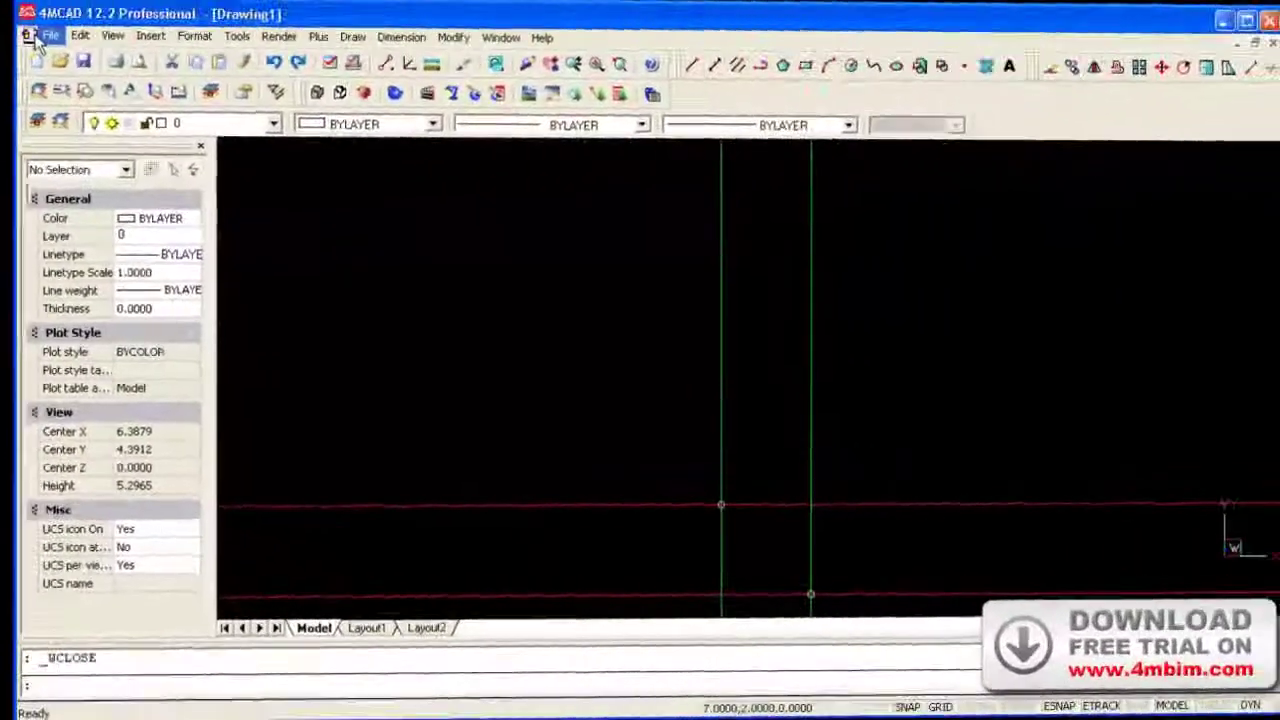
Open NEW_MALL.dwg from the recent files and show its DESFASURATA layout sheet
click(42, 38)
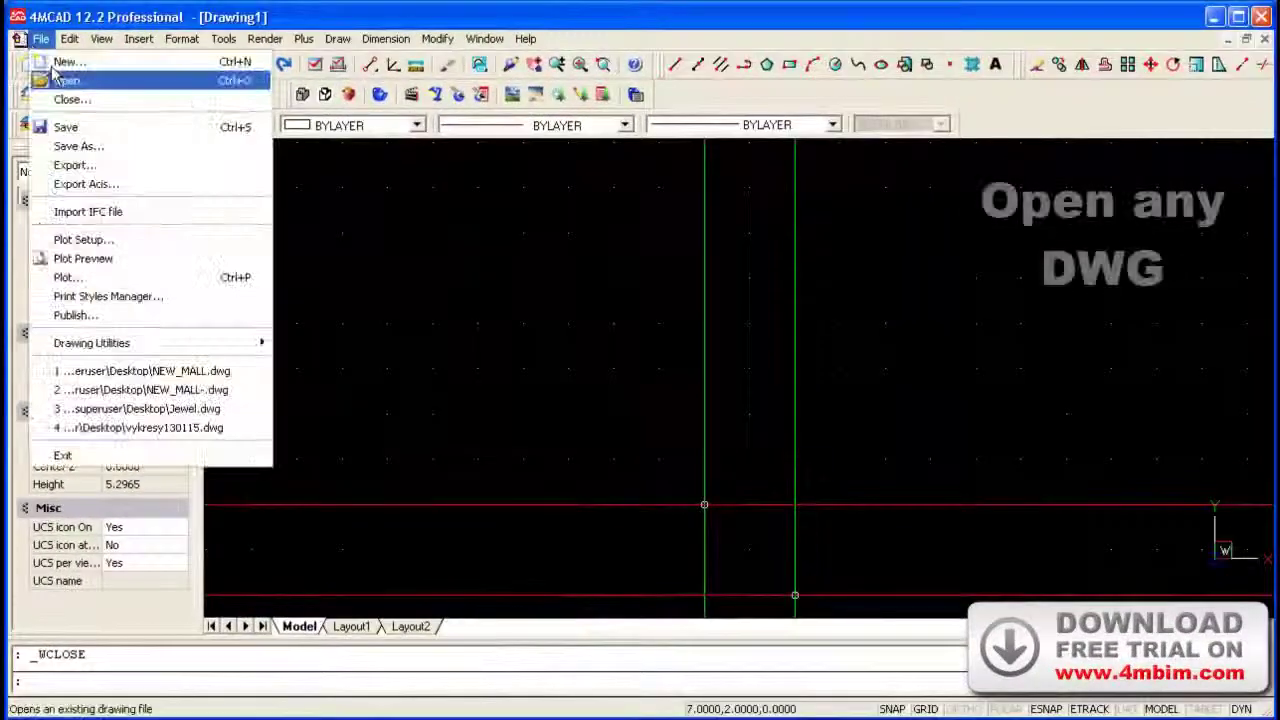
click(116, 370)
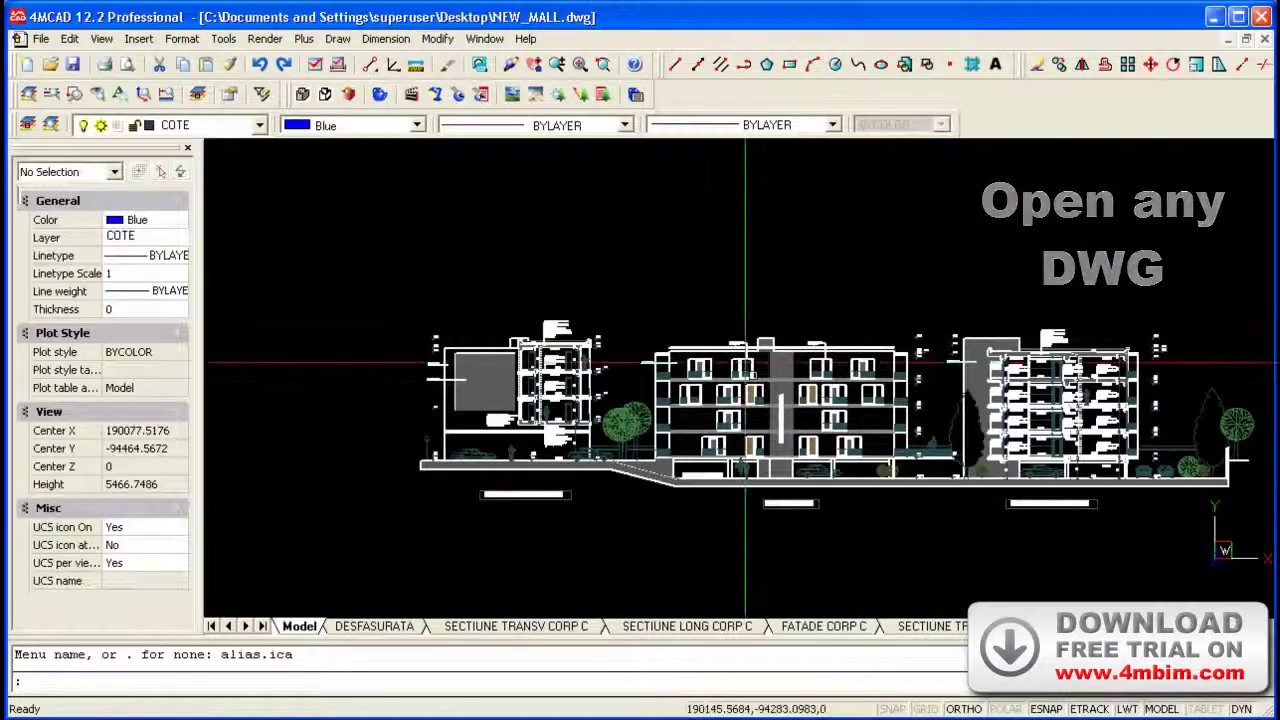
scroll(735, 398, up, 2)
scroll(415, 385, down, 4)
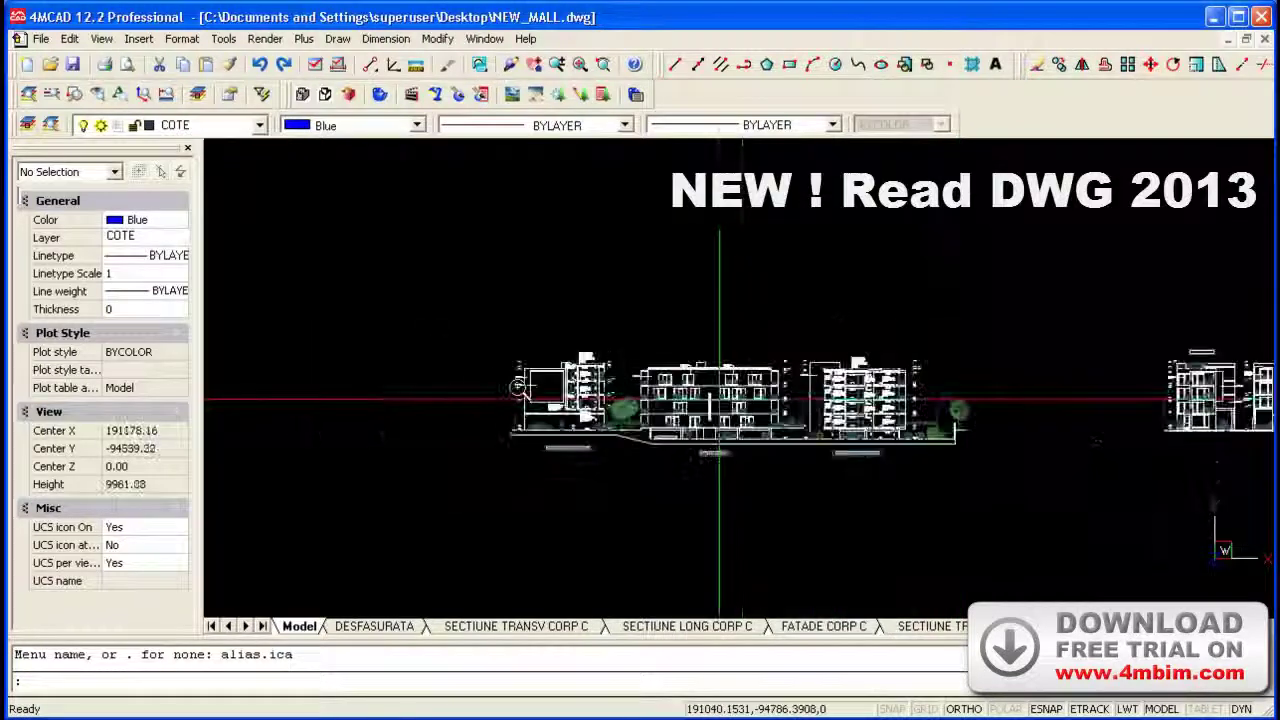
scroll(415, 385, down, 2)
scroll(415, 385, down, 2)
scroll(919, 420, up, 3)
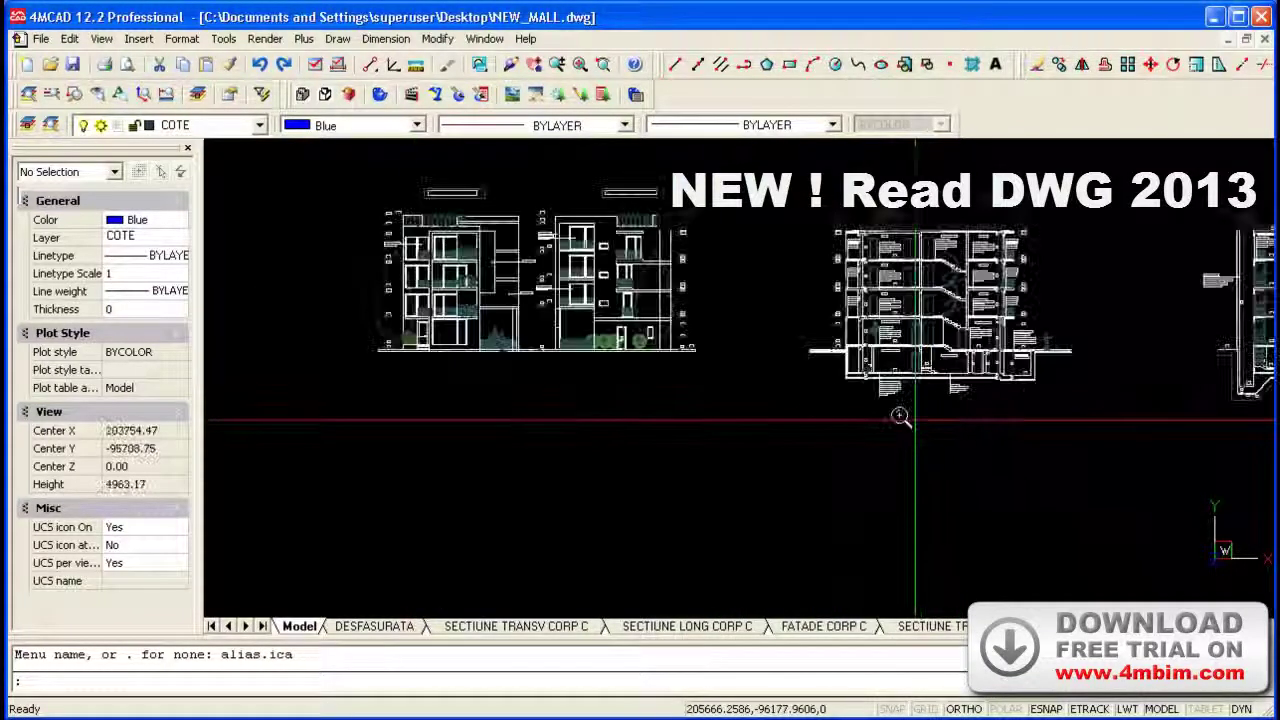
click(405, 618)
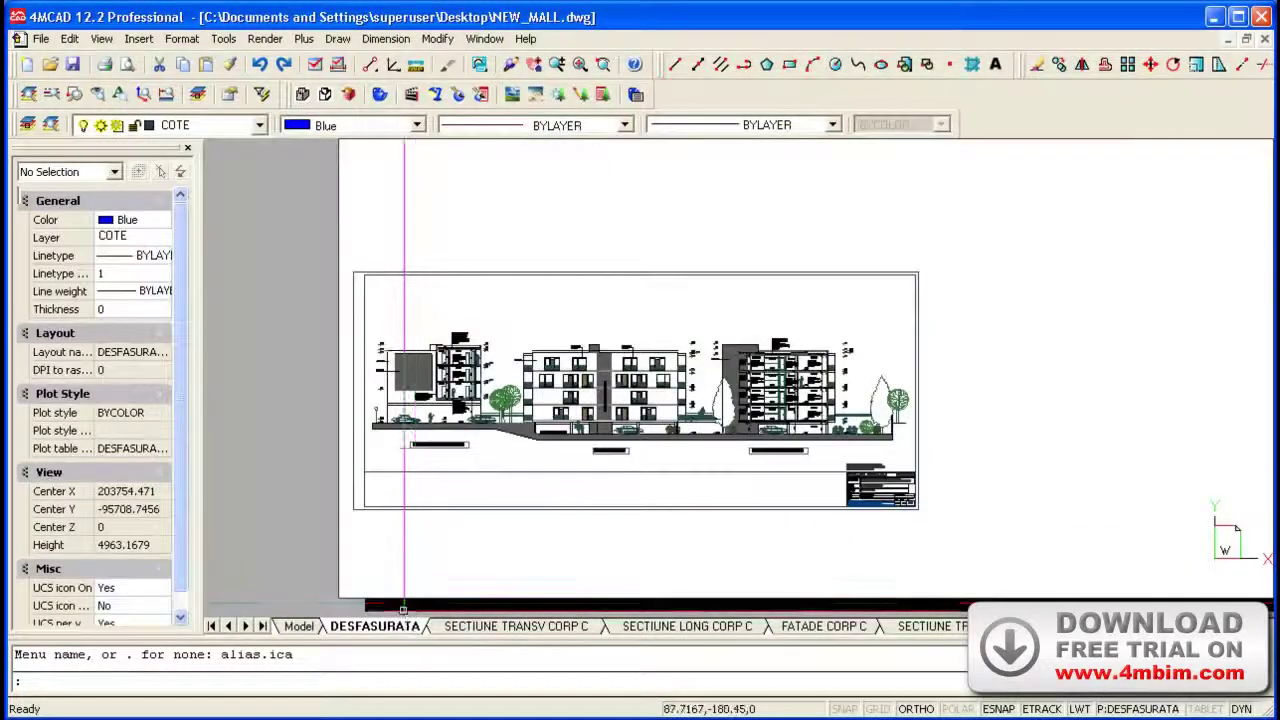
On the SECTIUNE TRANSV CORP C sheet, move the viewport's notch corner lower to slant its edge
click(455, 626)
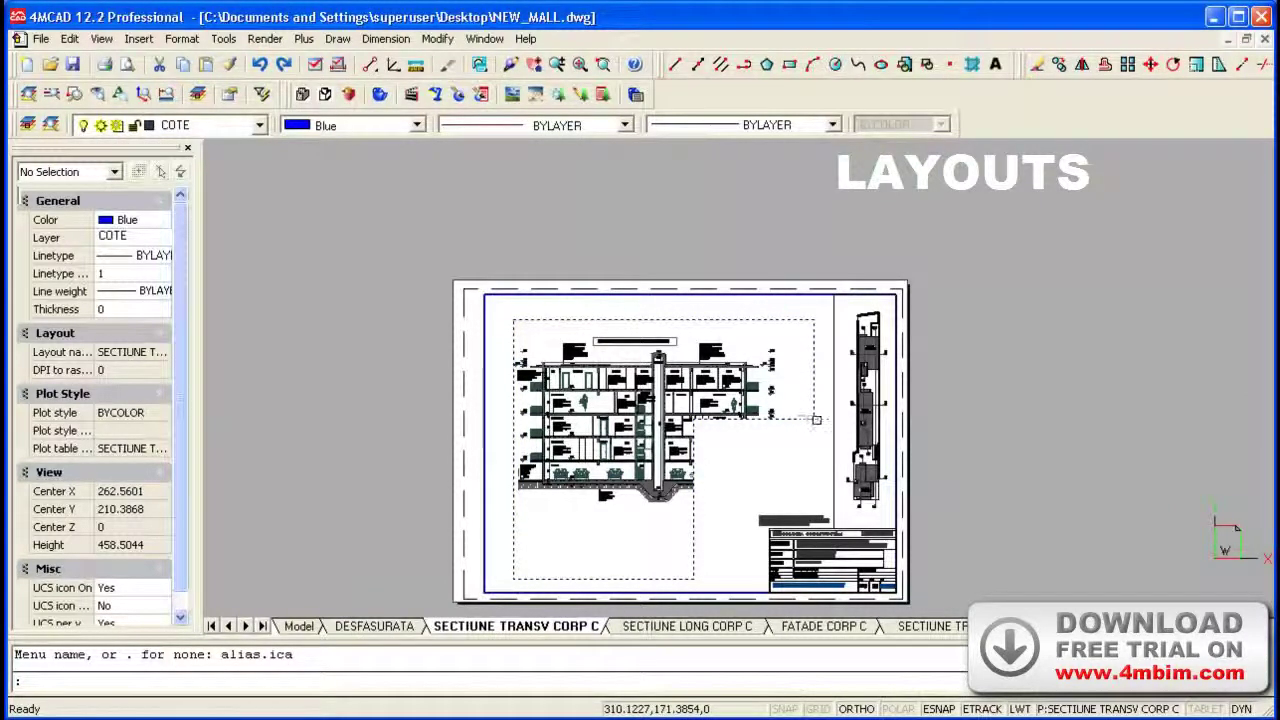
click(816, 420)
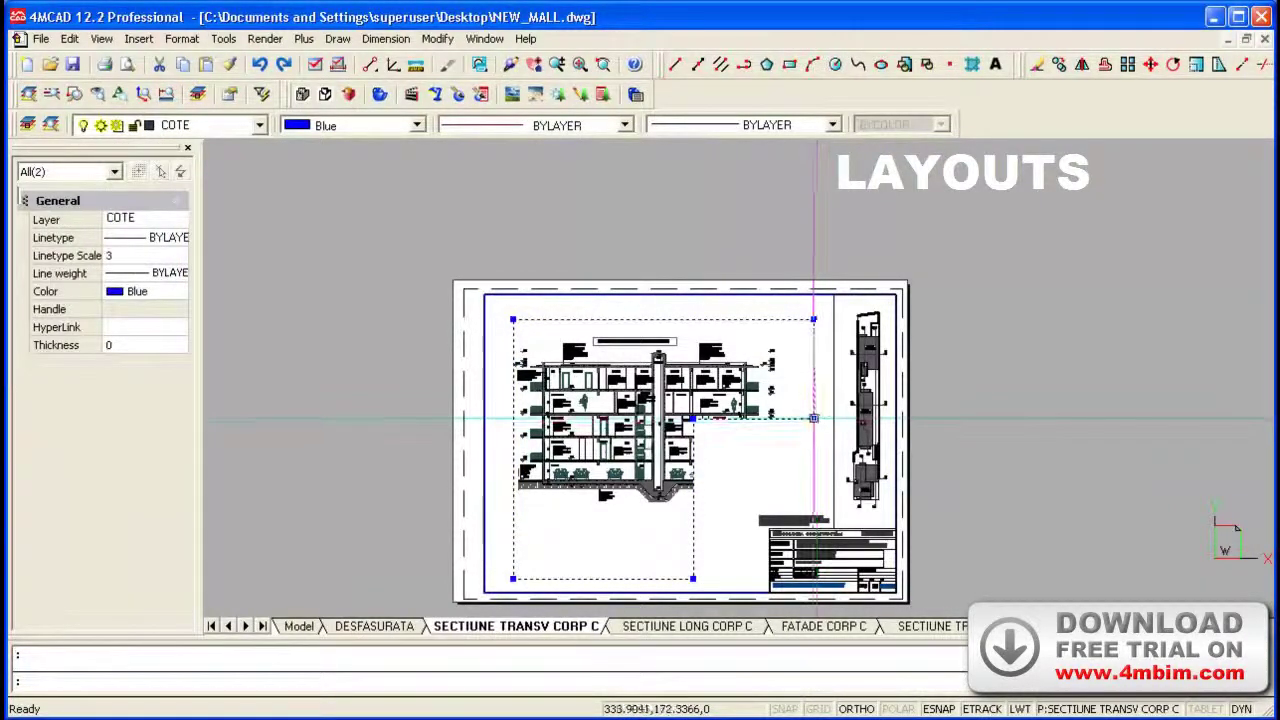
click(814, 470)
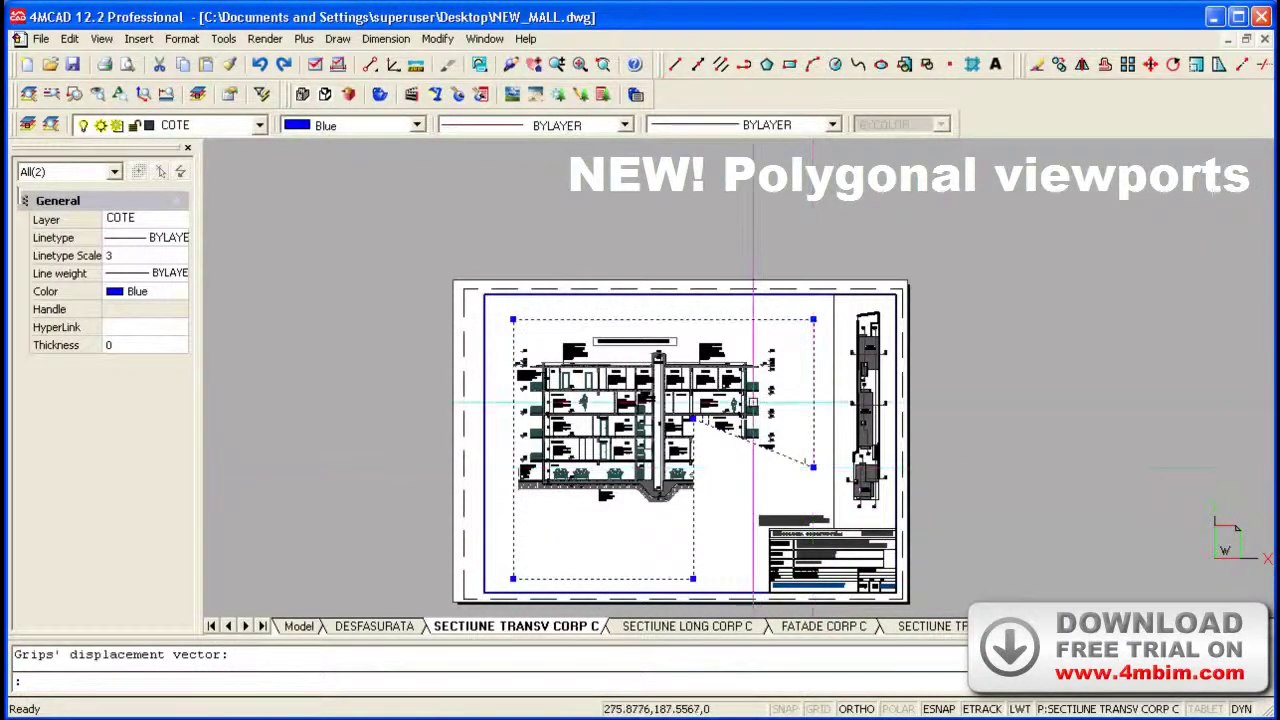
scroll(752, 403, up, 2)
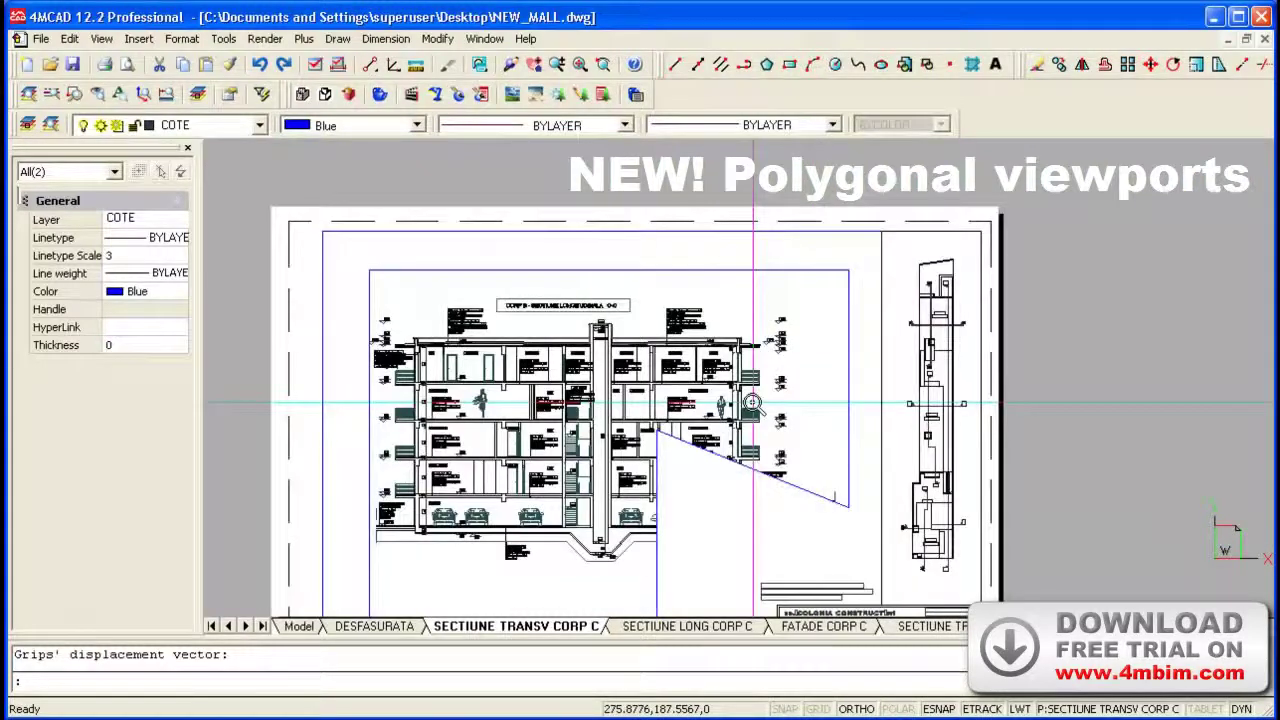
click(811, 439)
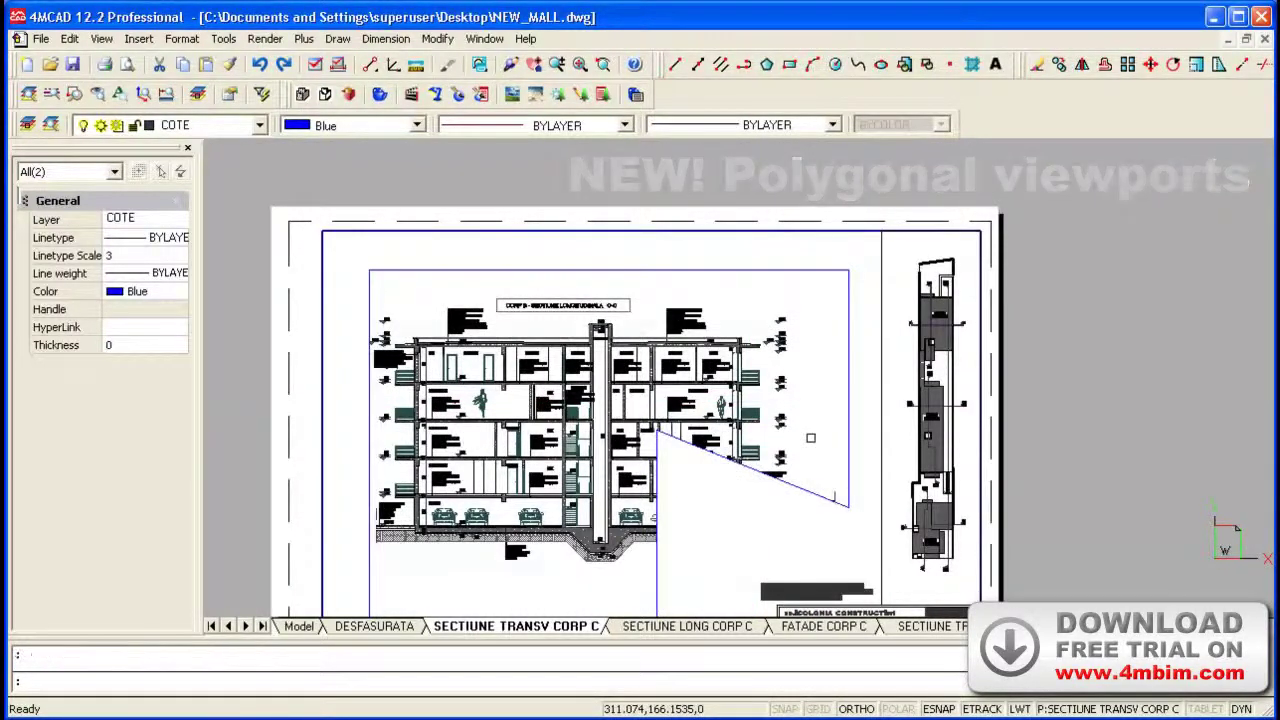
Activate the polygonal viewport, zoom around the section, then return to the sheet
double_click(809, 437)
scroll(807, 437, down, 1)
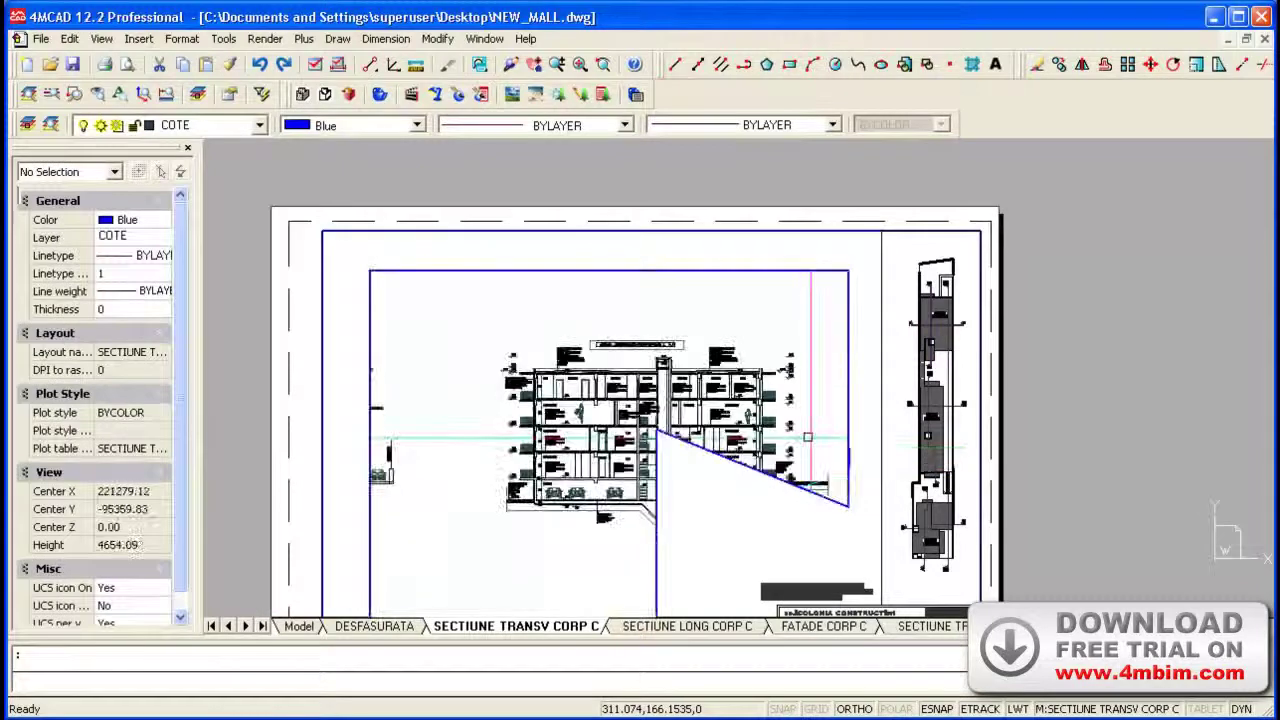
scroll(807, 437, up, 1)
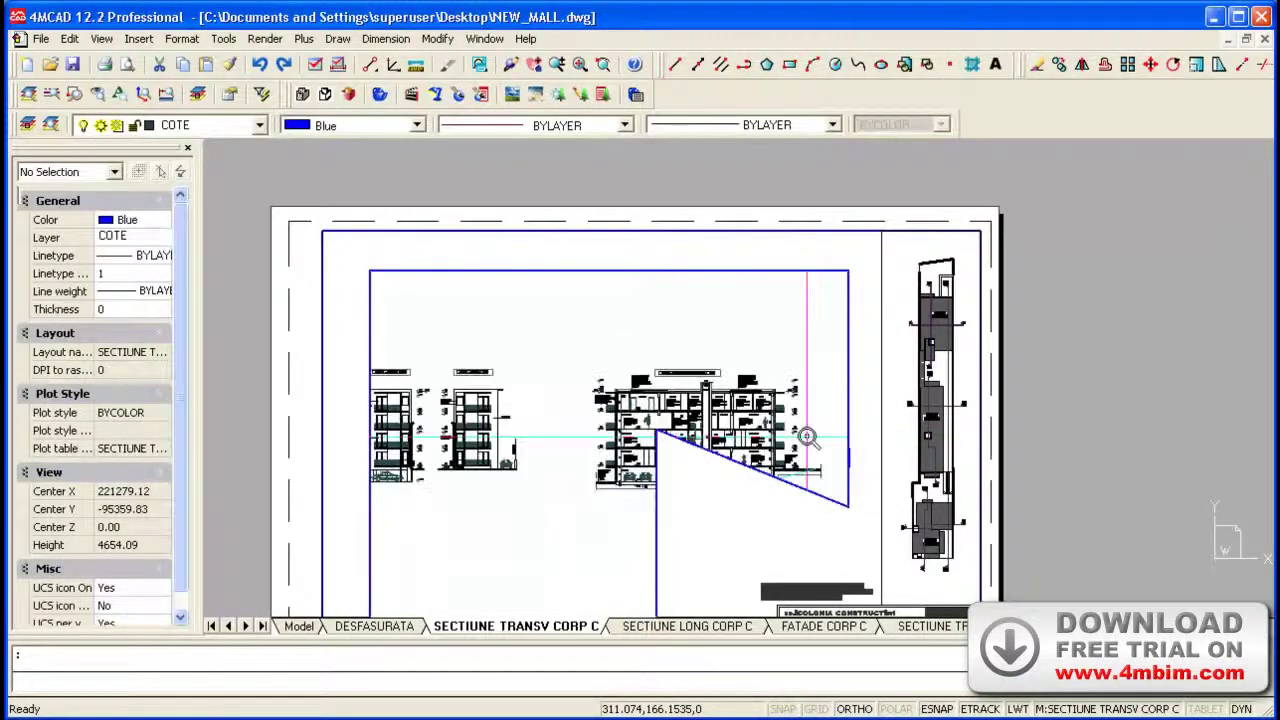
scroll(807, 437, up, 1)
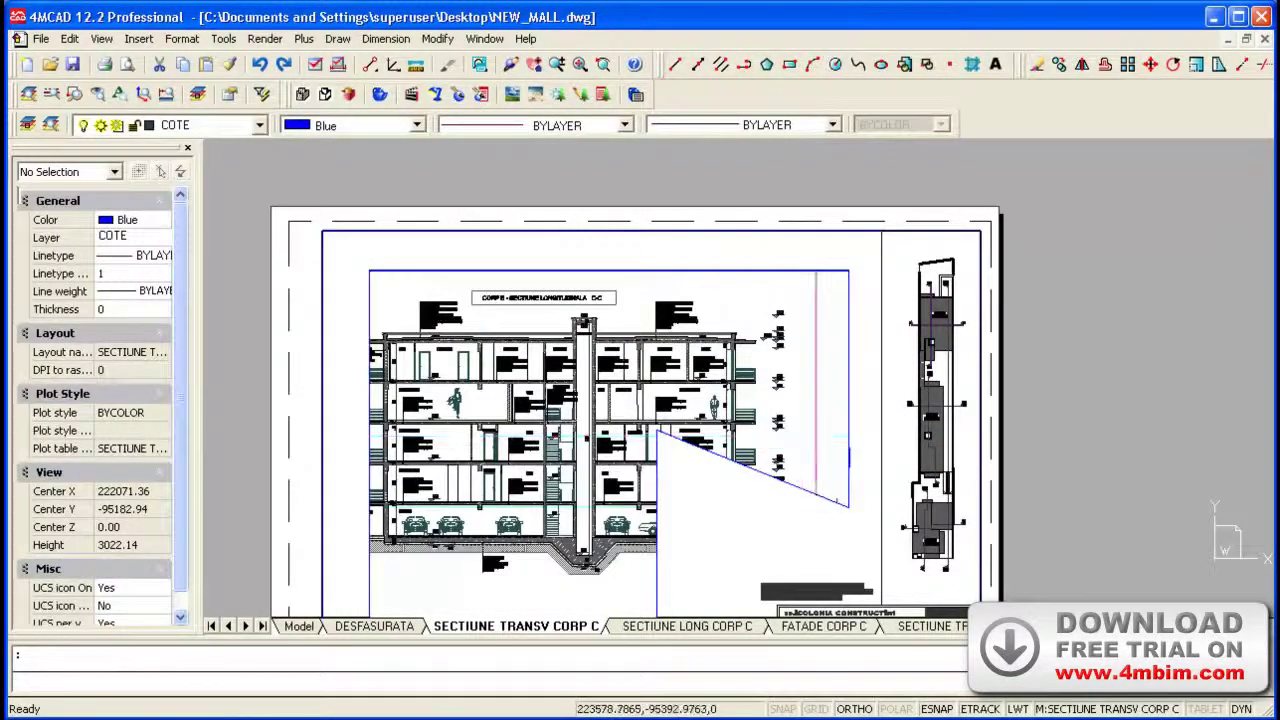
double_click(768, 530)
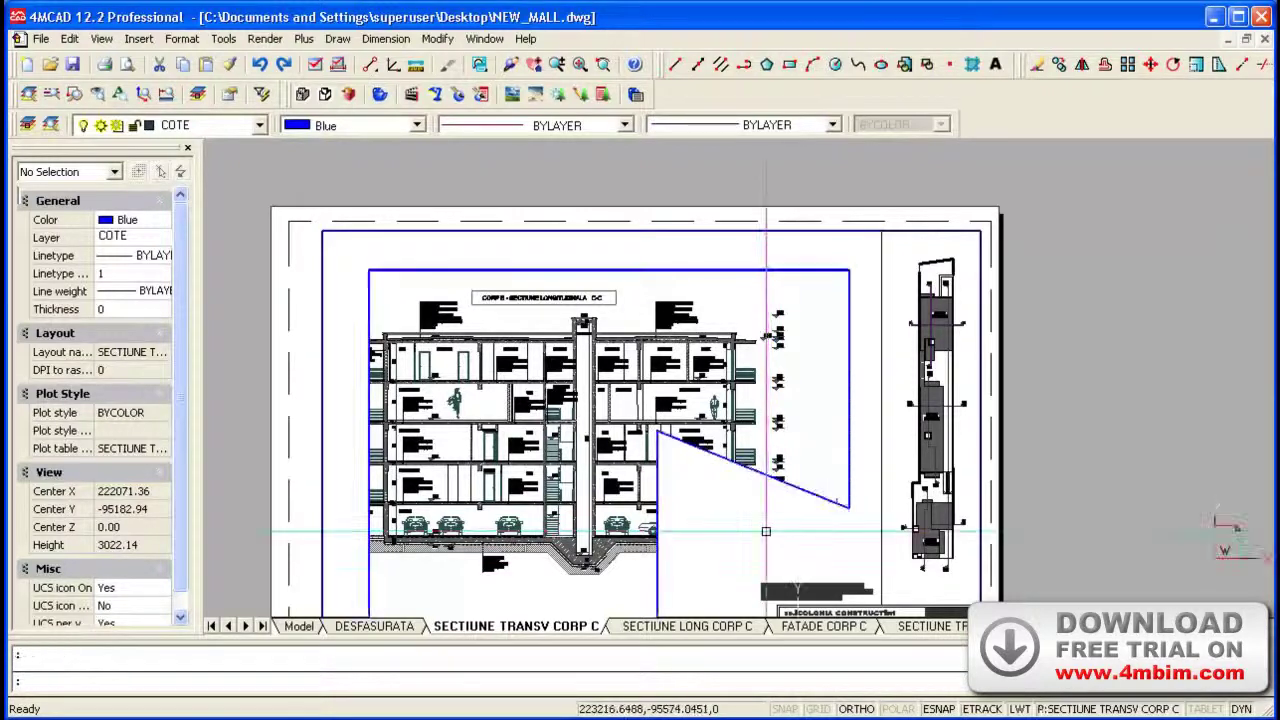
scroll(619, 286, down, 1)
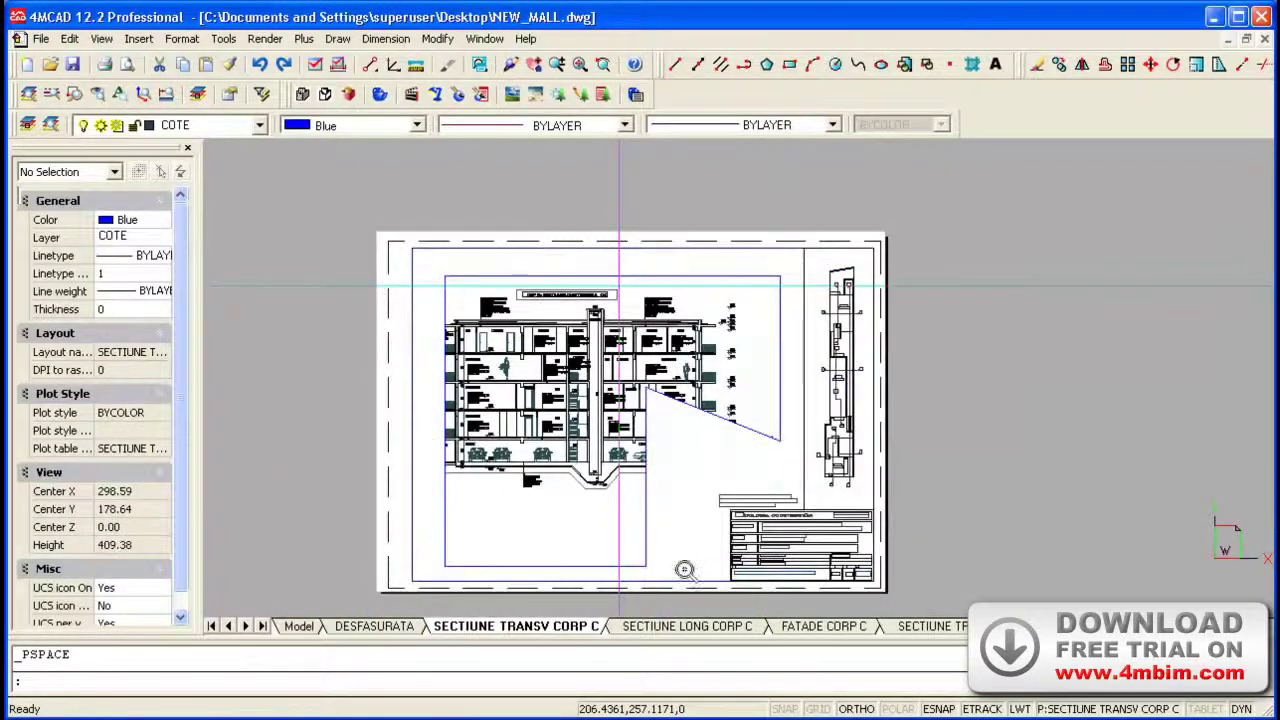
Switch to the SECTIUNE LONG CORP C sheet and zoom out slightly on the longitudinal section
click(654, 627)
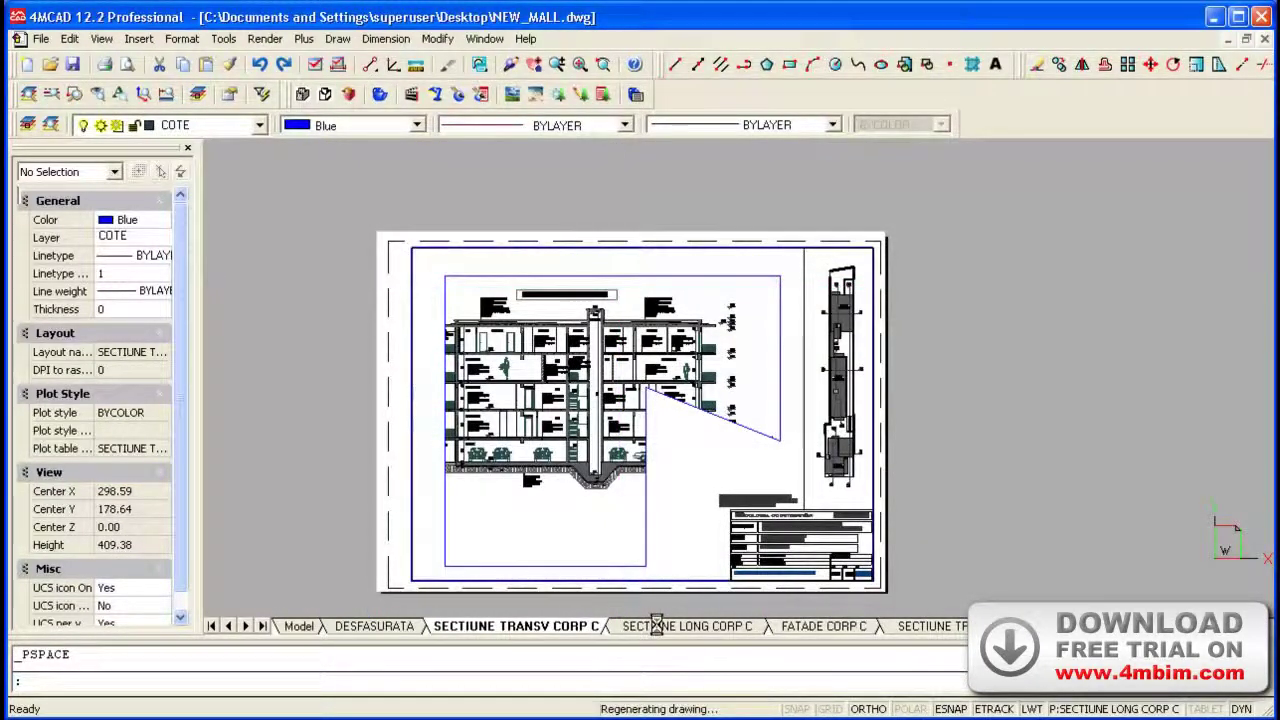
scroll(545, 310, up, 2)
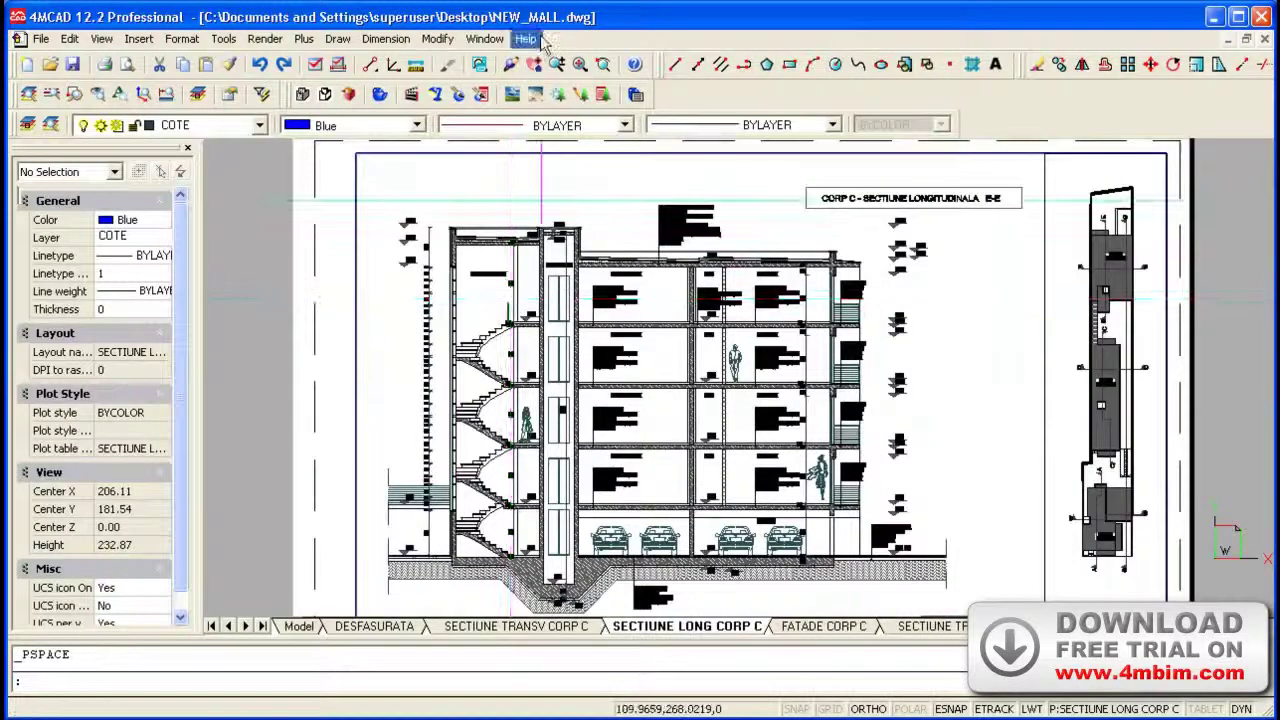
drag(634, 405, 634, 414)
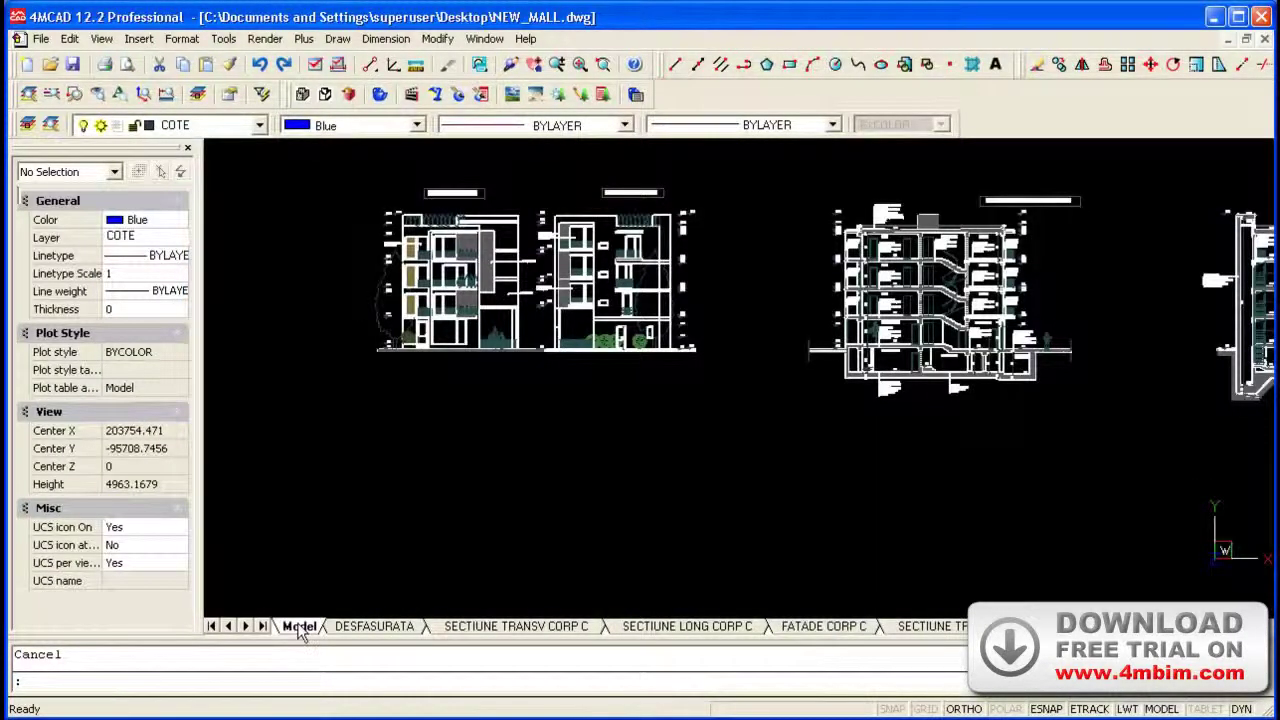
Start plotting the model view with the default.ctb print style table applied to all layouts
scroll(488, 163, up, 2)
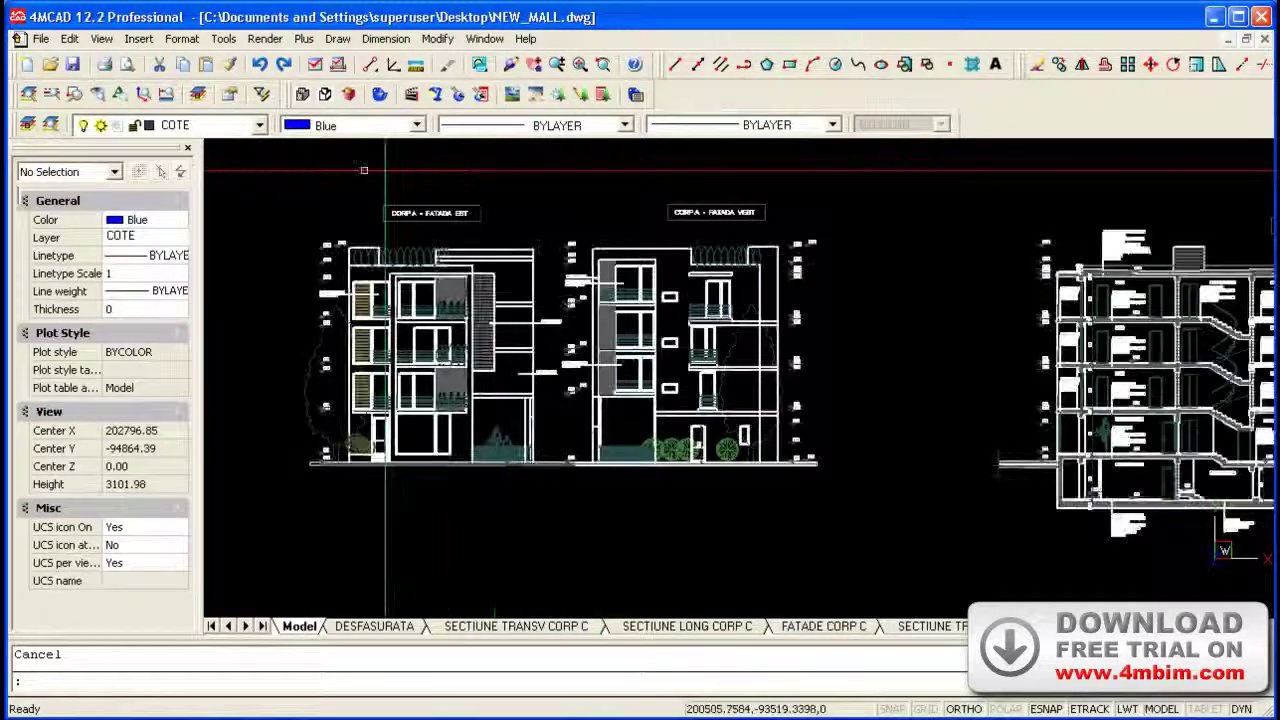
scroll(365, 230, up, 3)
scroll(365, 230, down, 2)
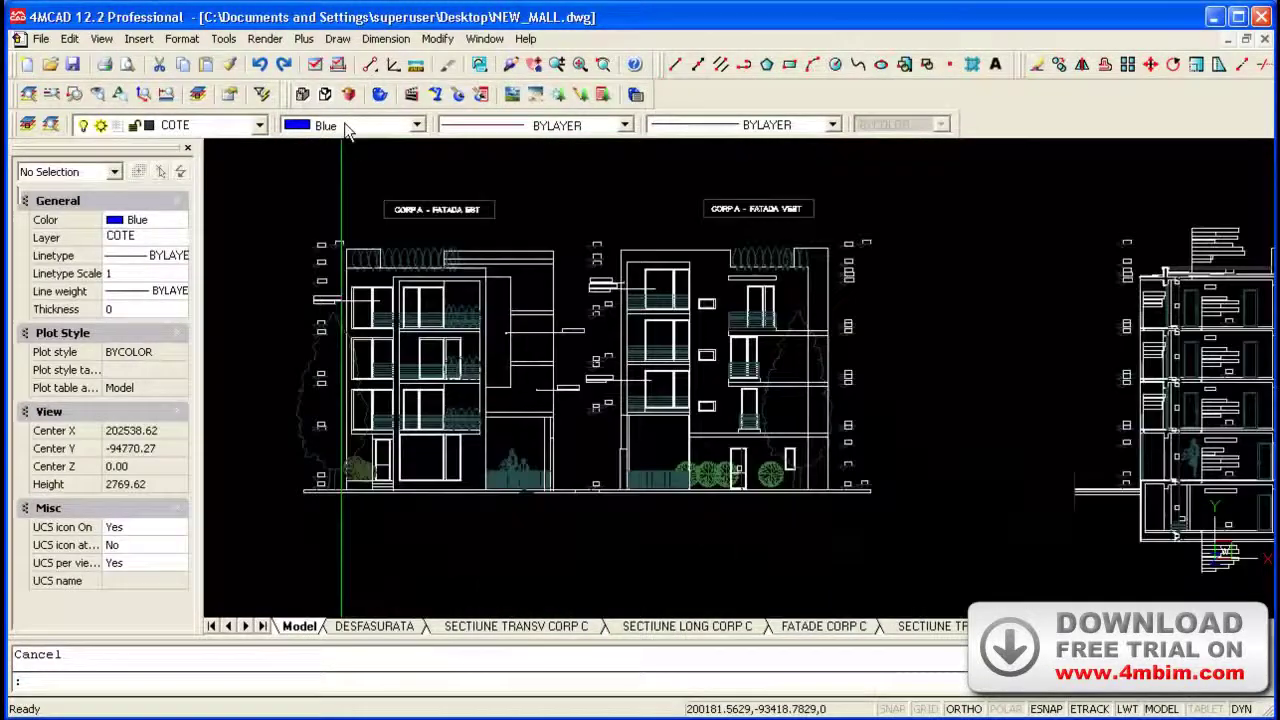
click(40, 40)
click(78, 276)
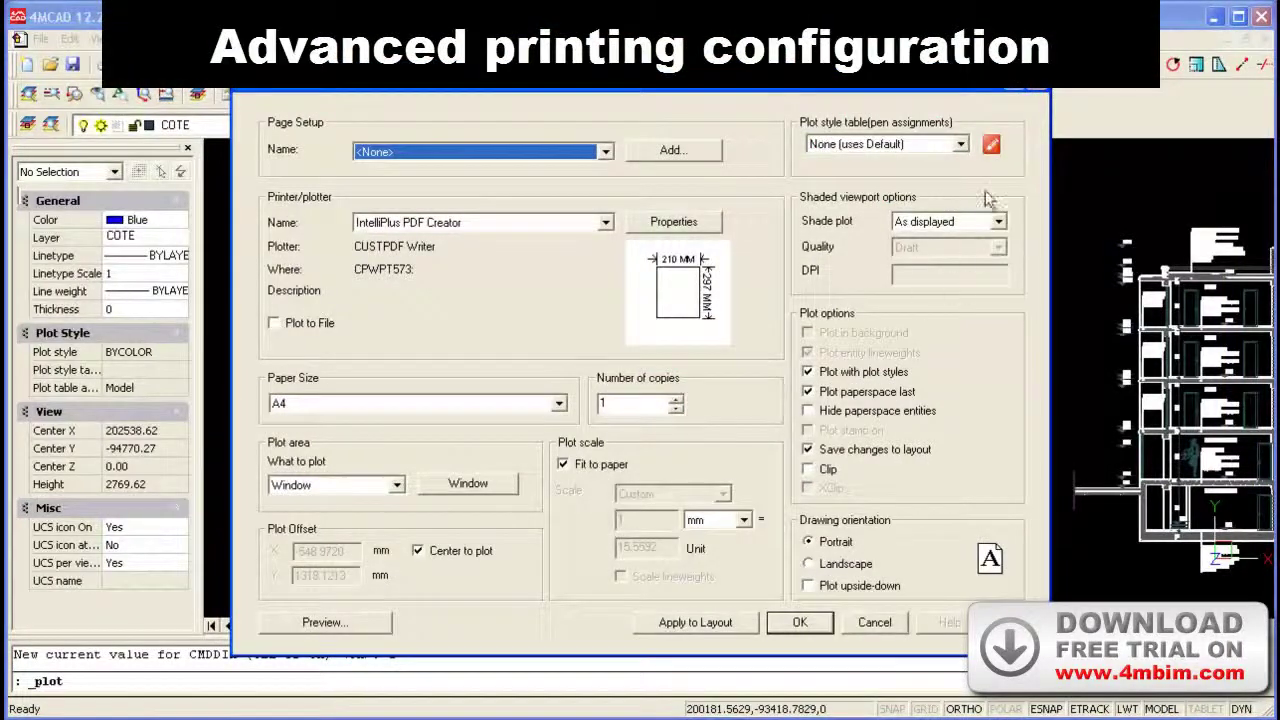
click(962, 145)
click(929, 175)
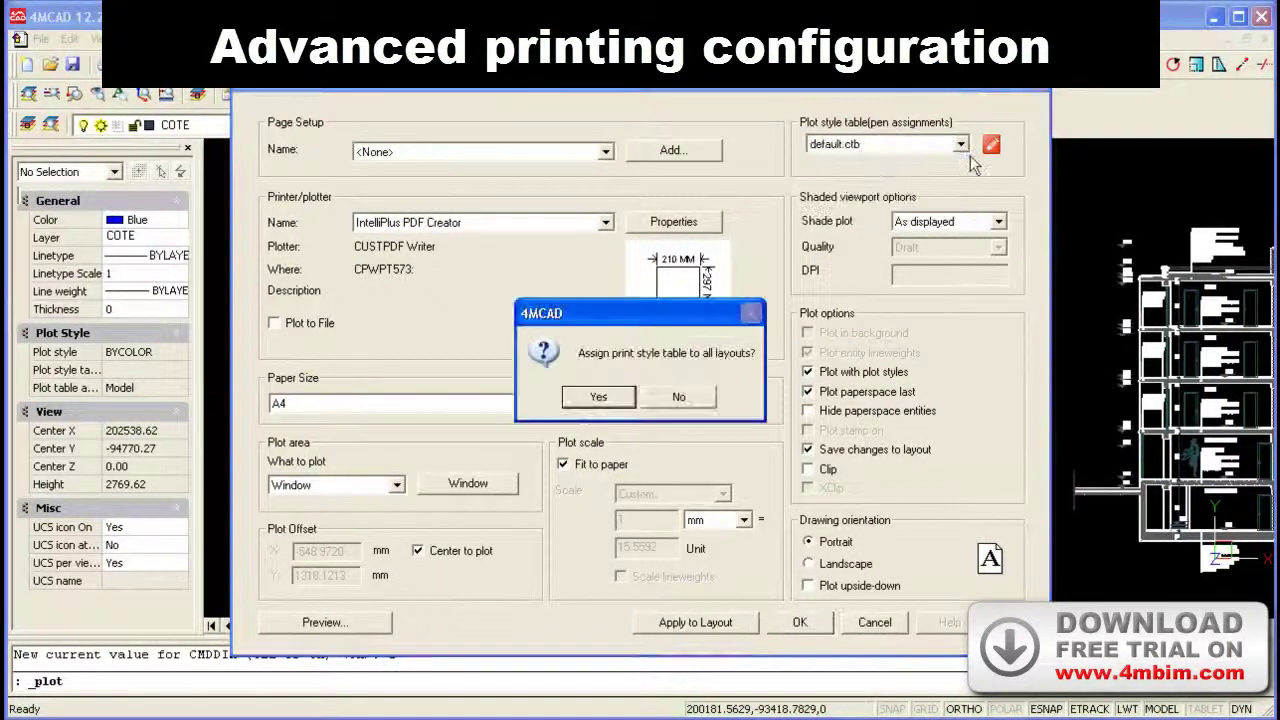
click(595, 403)
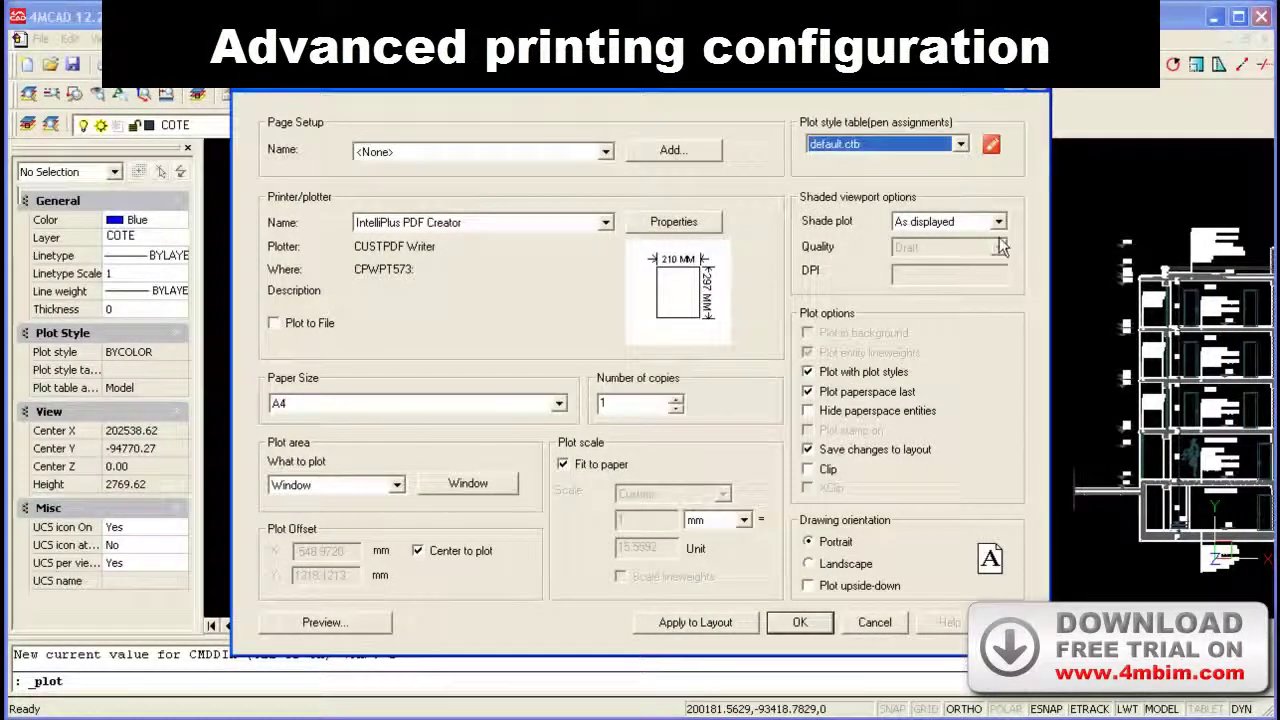
In the default.ctb table editor, make Color 4 print with the Dash Dot linetype
click(991, 147)
click(466, 248)
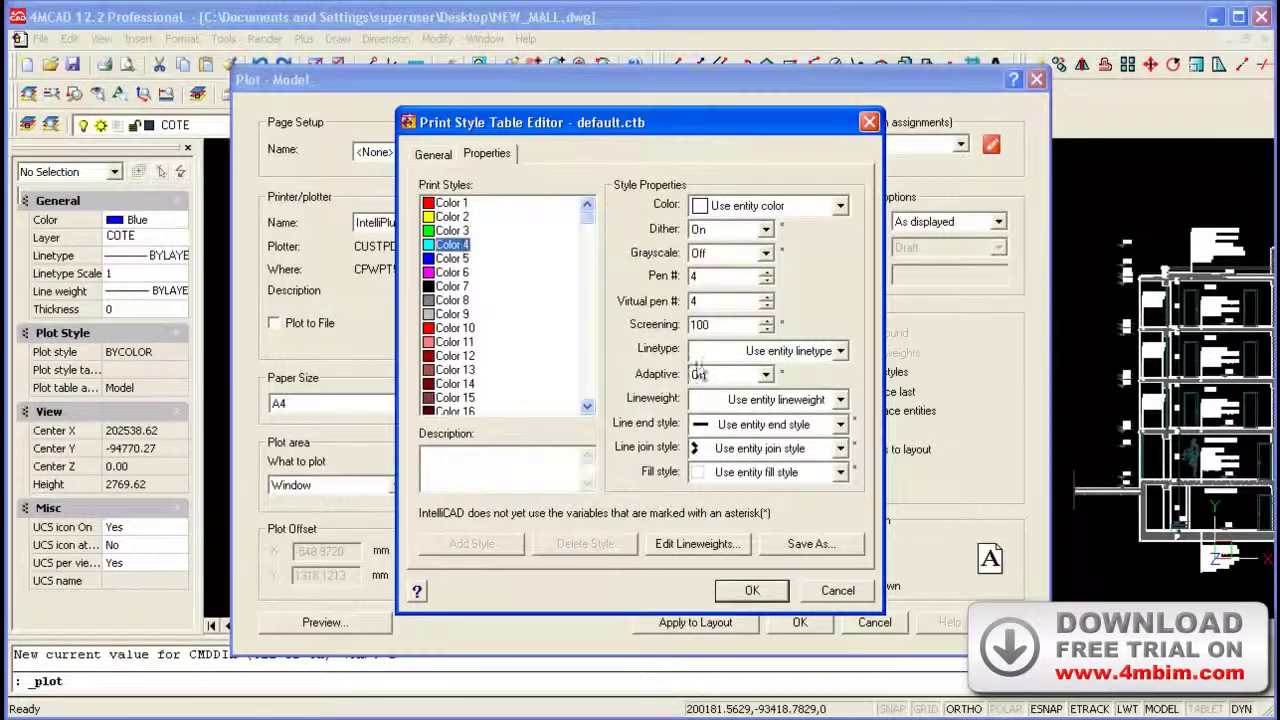
click(790, 351)
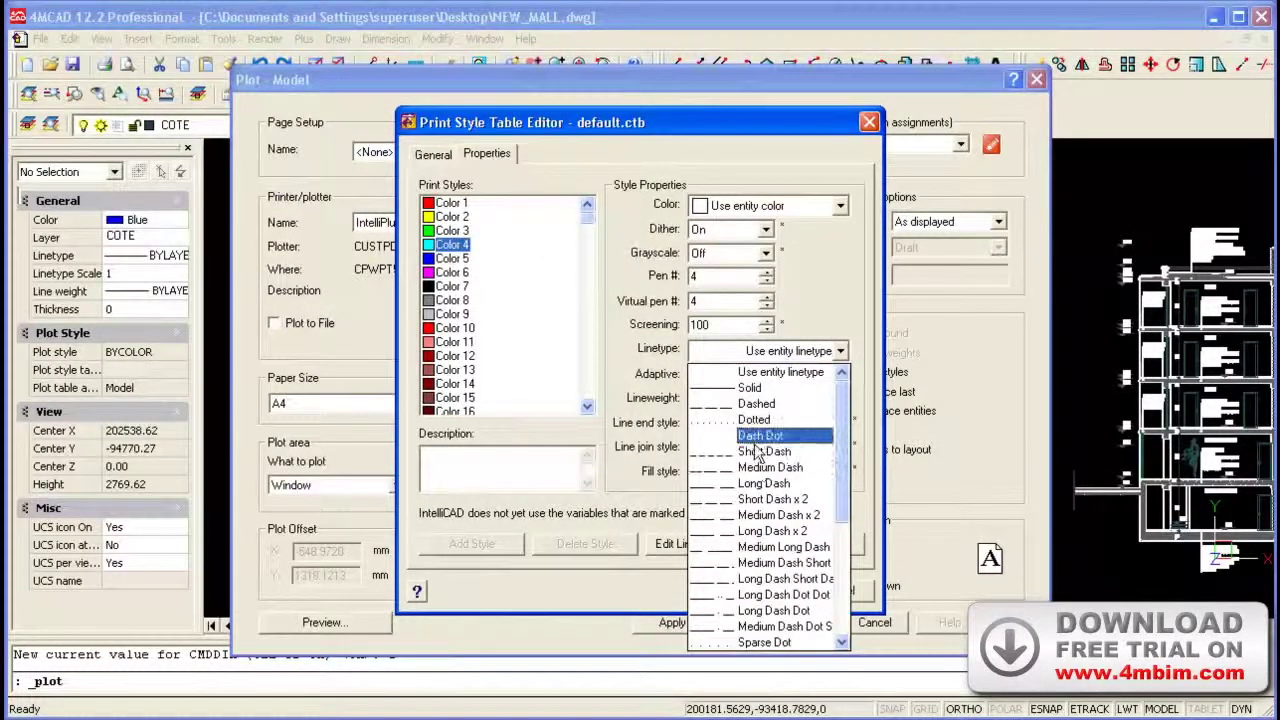
click(757, 440)
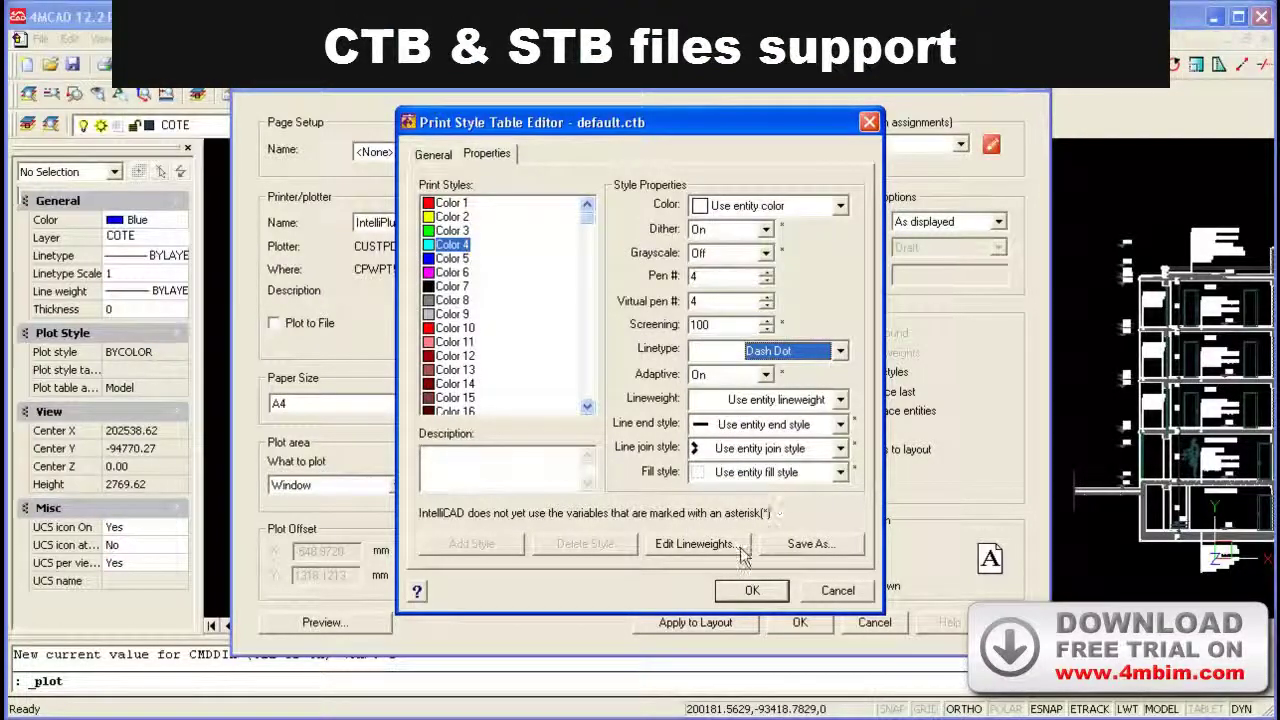
Abandon saving the print style table as a file, close the editor, and answer the save-changes prompt
click(832, 548)
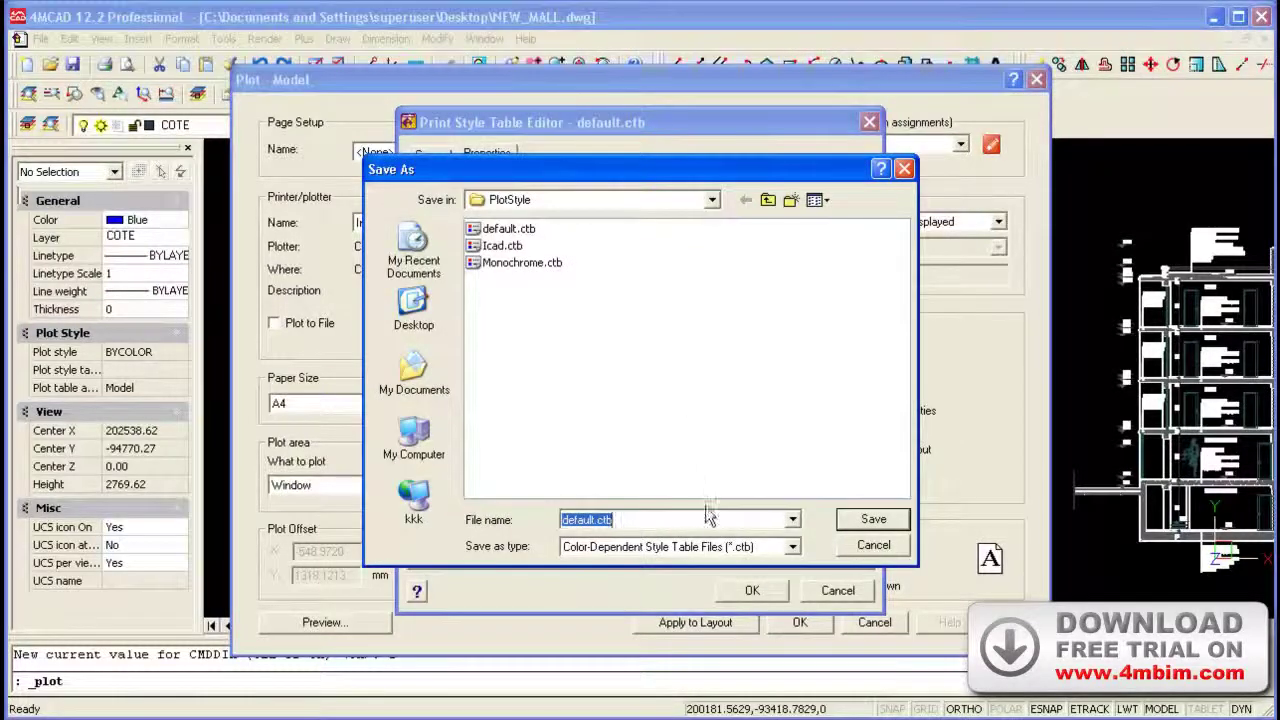
click(744, 547)
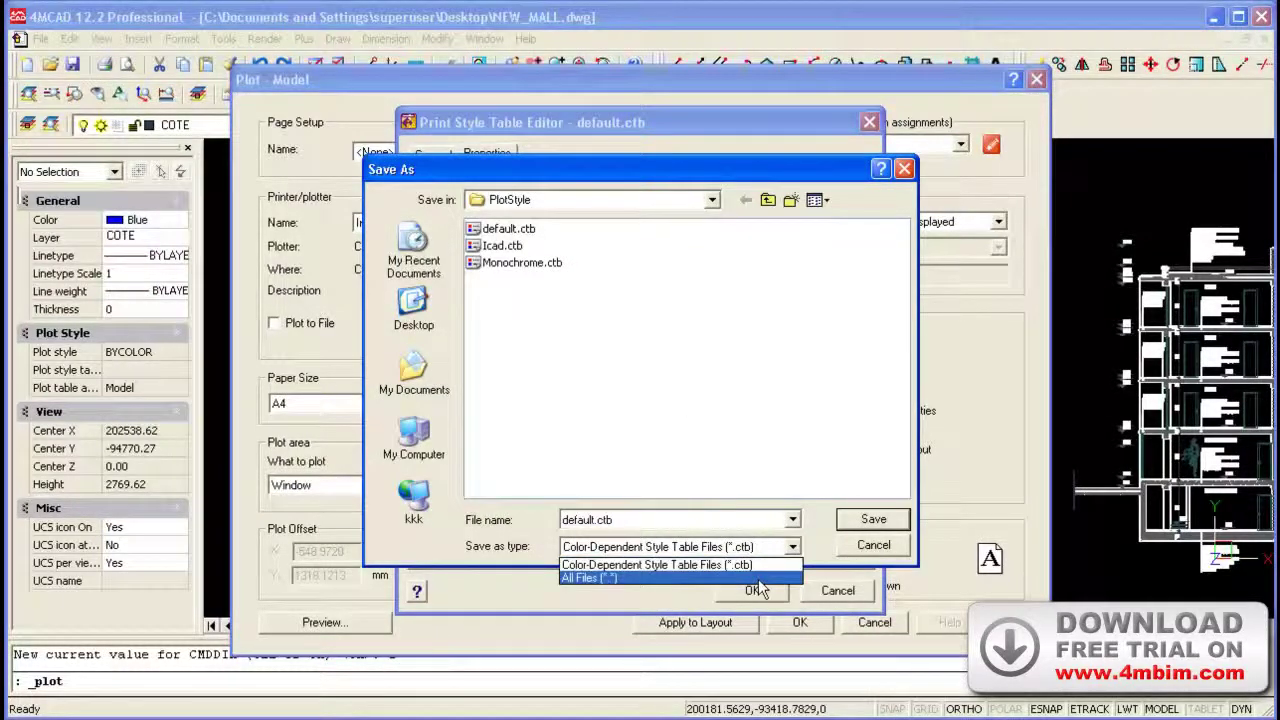
click(760, 565)
click(904, 168)
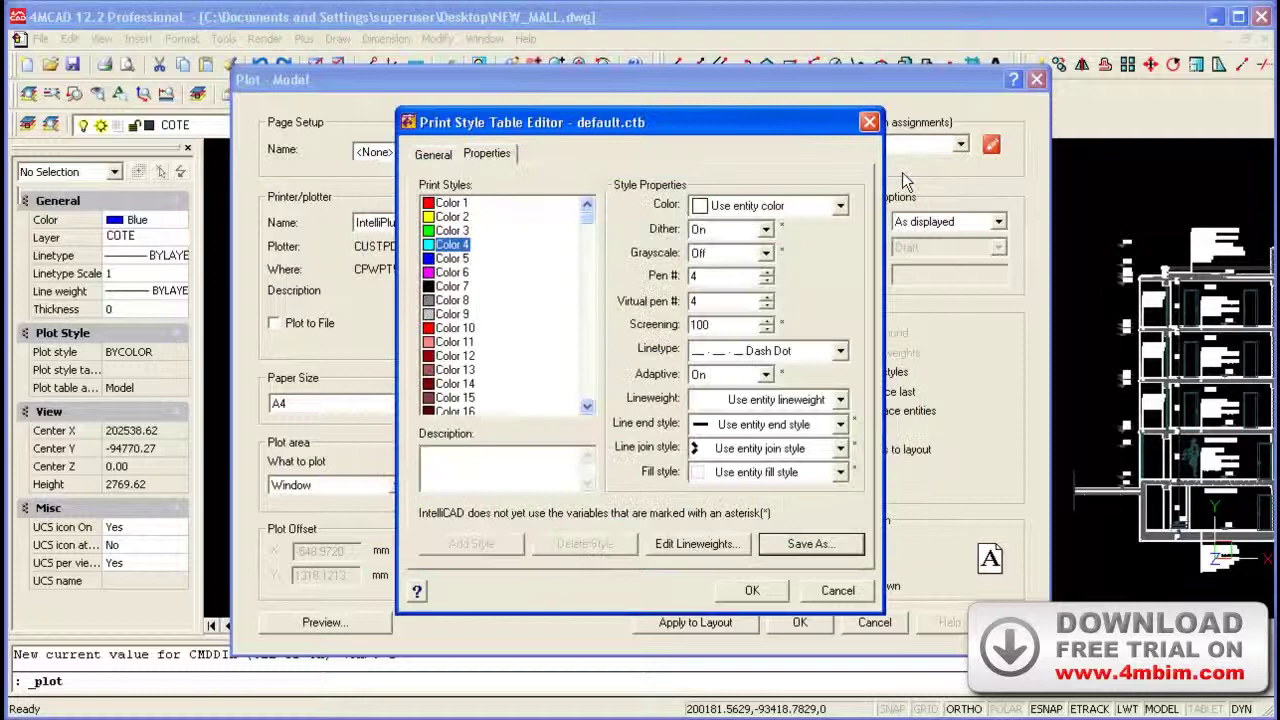
click(869, 123)
click(571, 543)
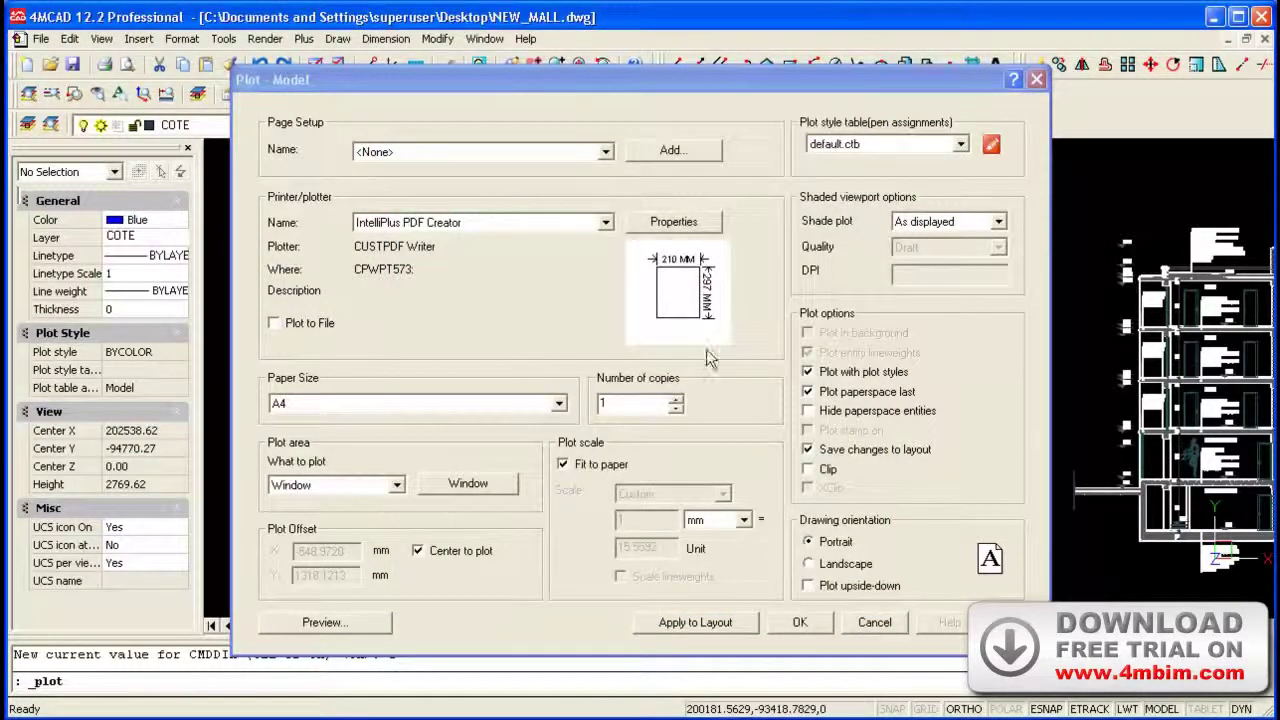
Open the PDF printer's configuration, cancel saving it as a PC3 file, and cancel the Plot dialog
click(672, 222)
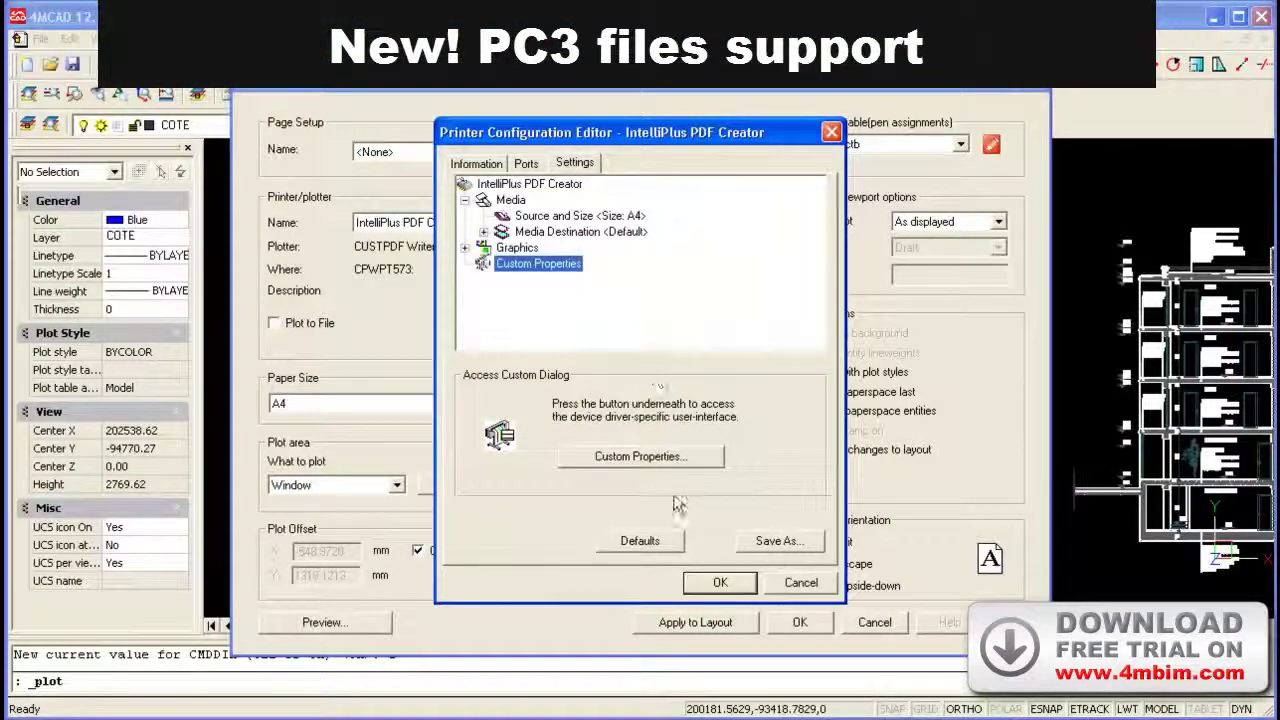
click(781, 543)
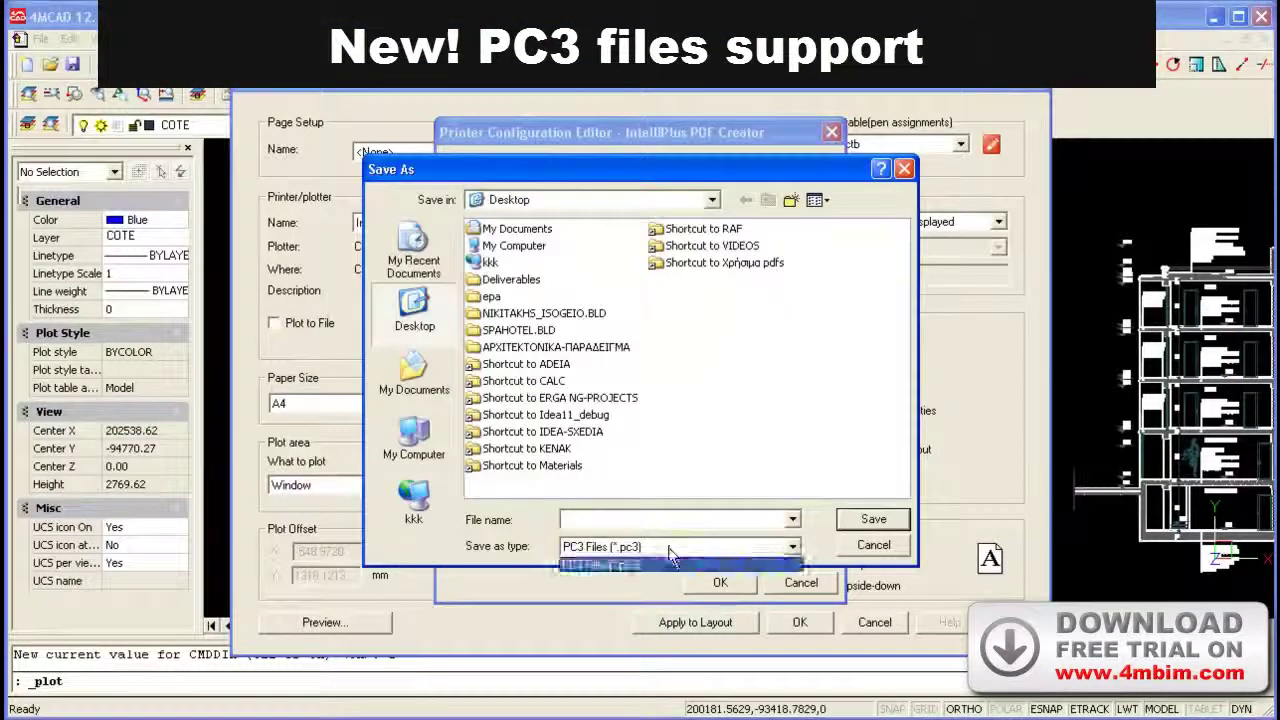
click(873, 545)
click(873, 545)
click(801, 583)
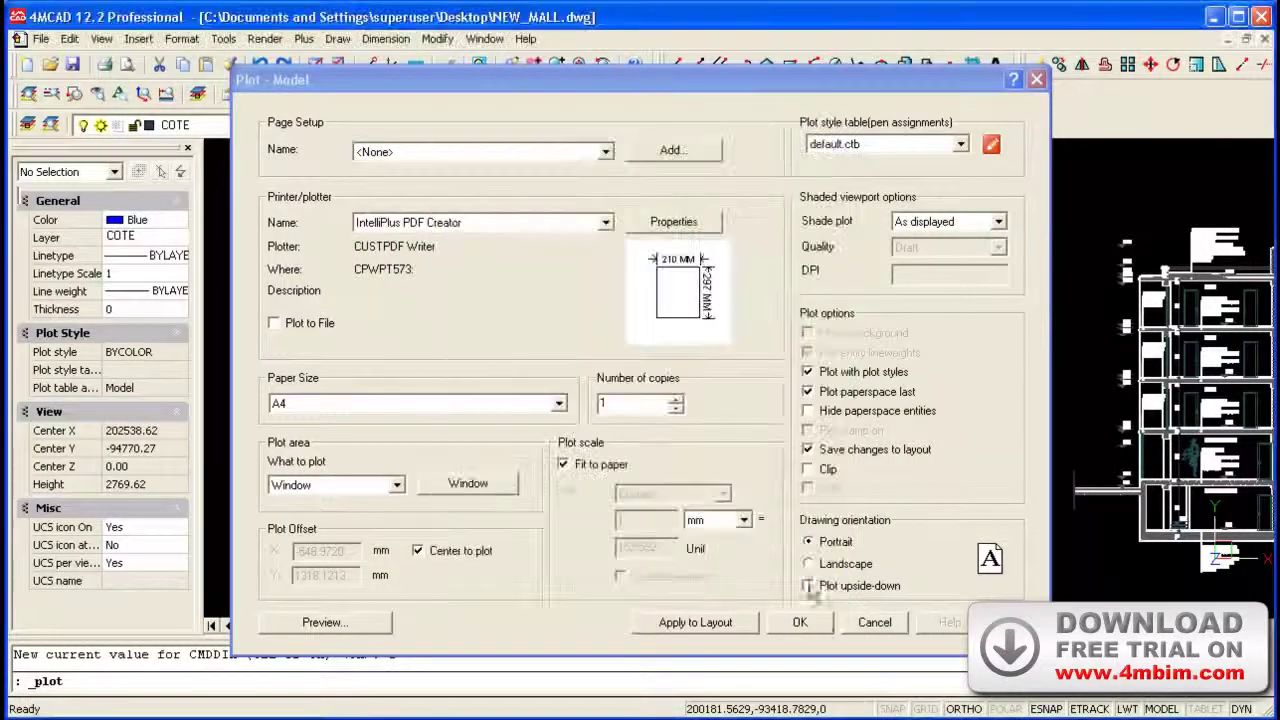
click(875, 623)
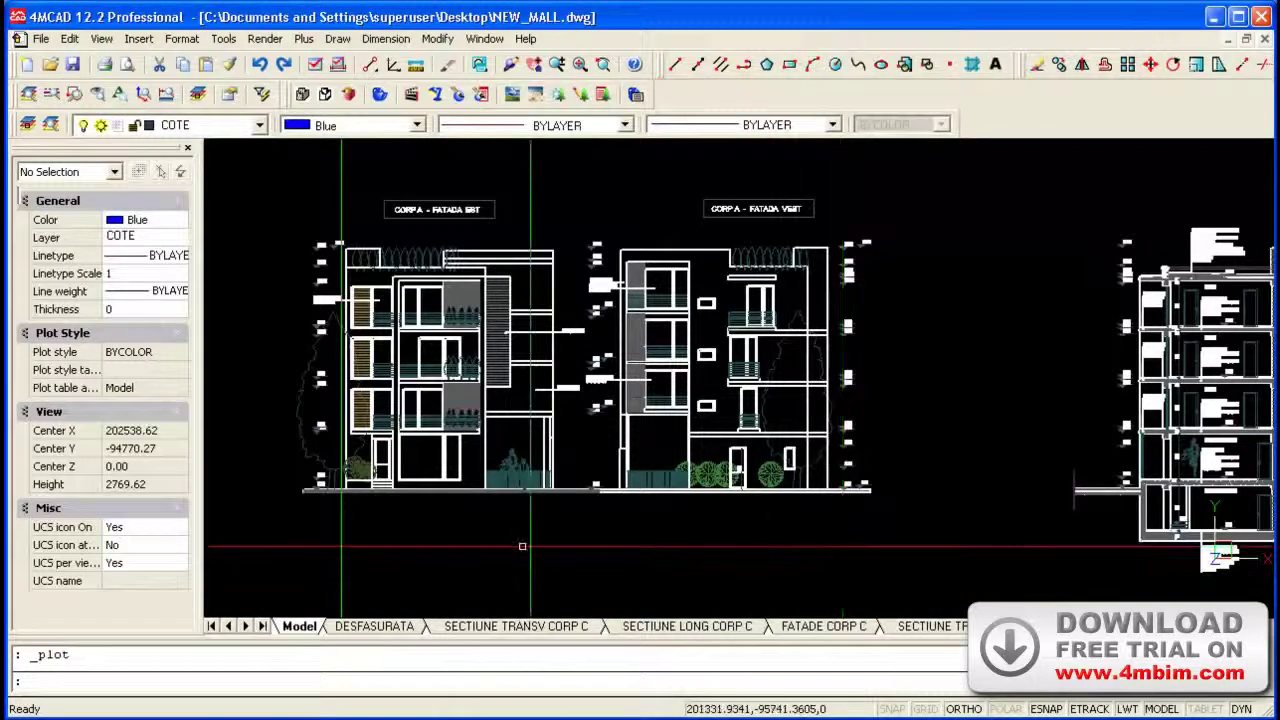
scroll(743, 513, down, 2)
scroll(768, 465, up, 3)
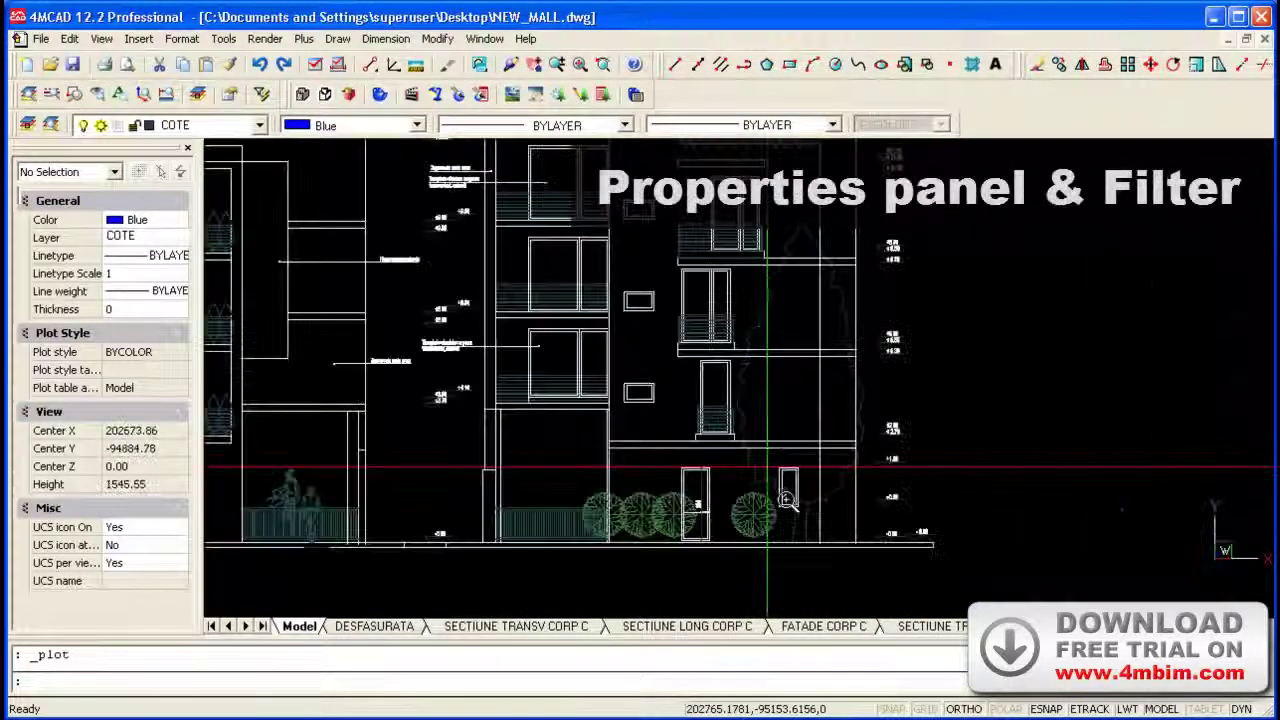
scroll(768, 465, up, 3)
scroll(827, 542, up, 2)
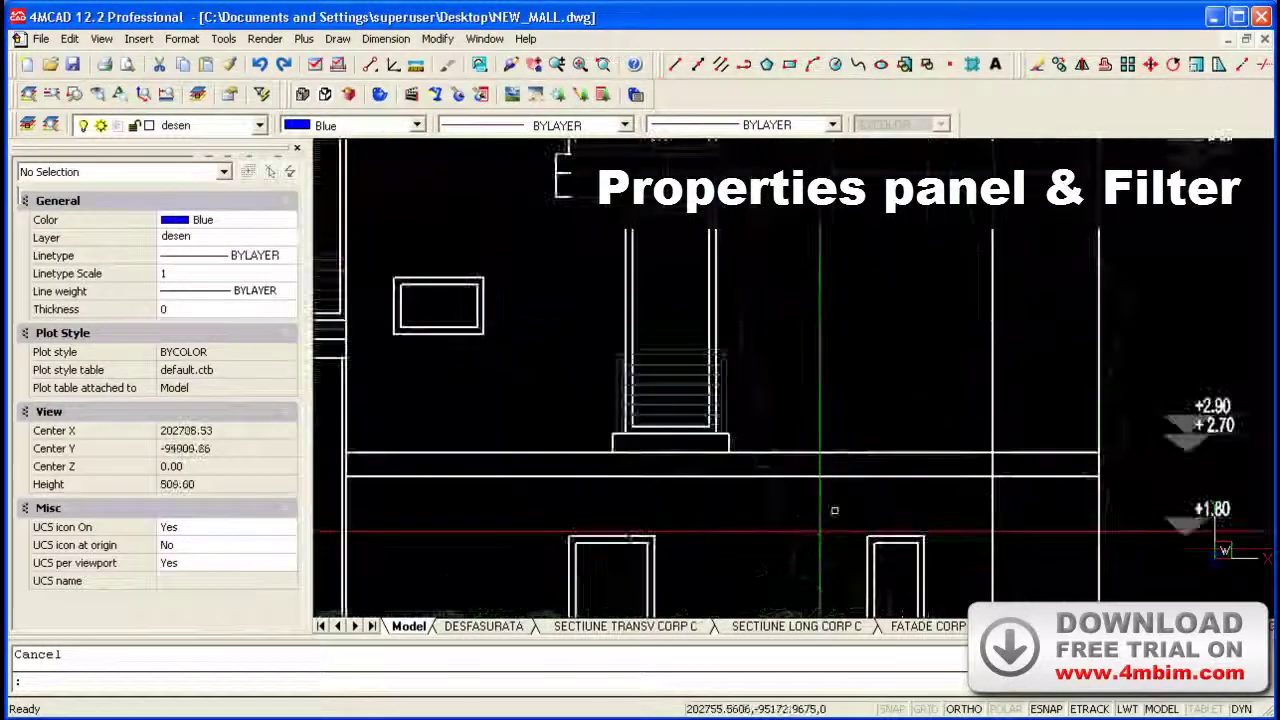
drag(1085, 494, 762, 436)
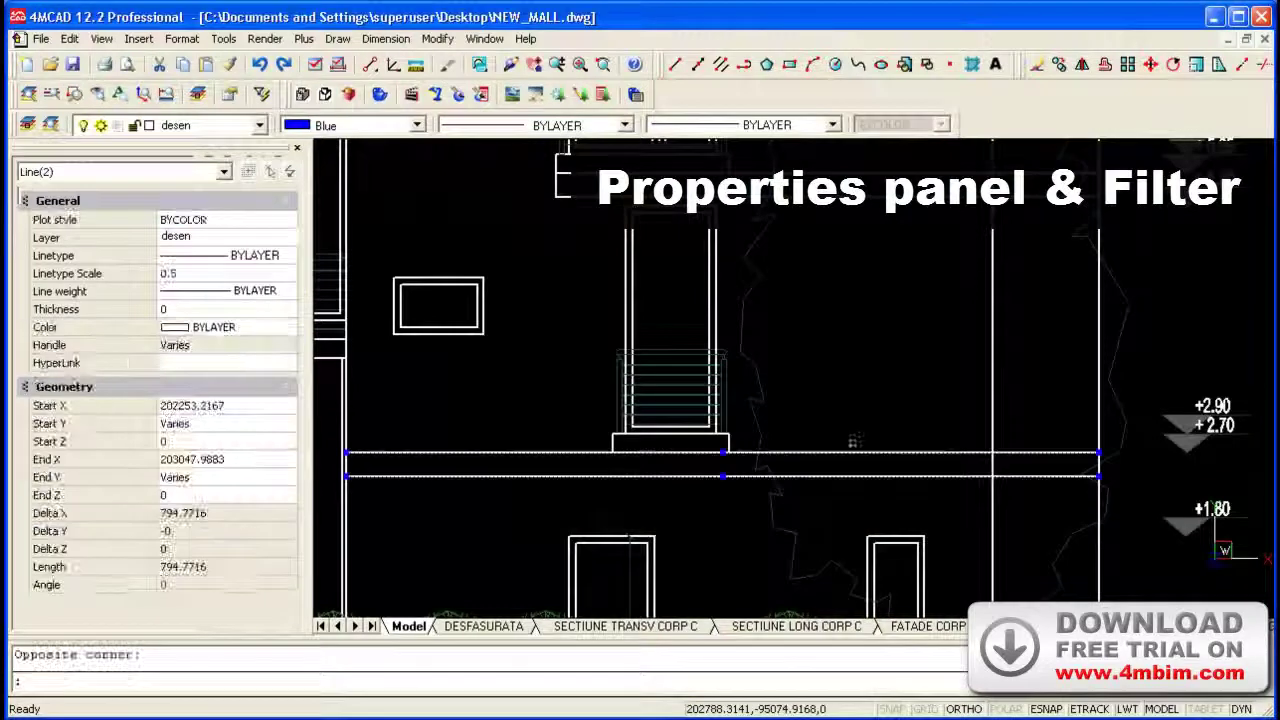
click(136, 172)
click(130, 186)
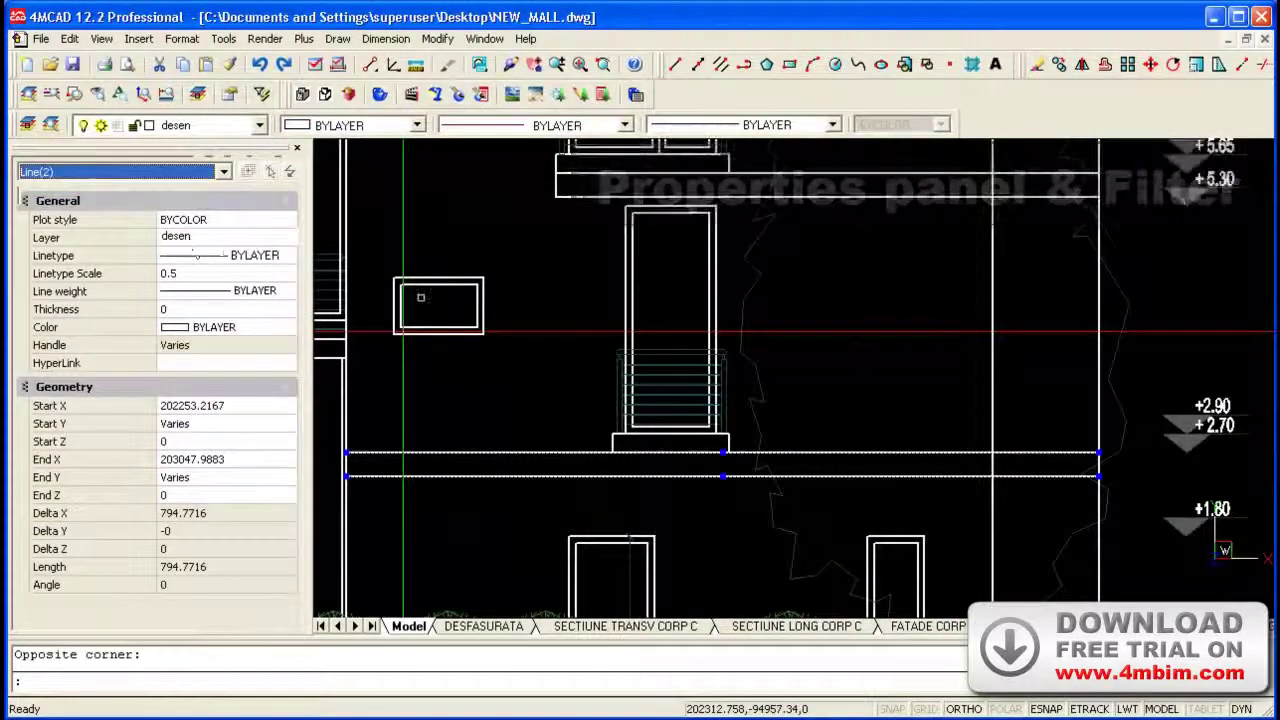
key(Escape)
scroll(903, 347, down, 3)
scroll(903, 347, down, 1)
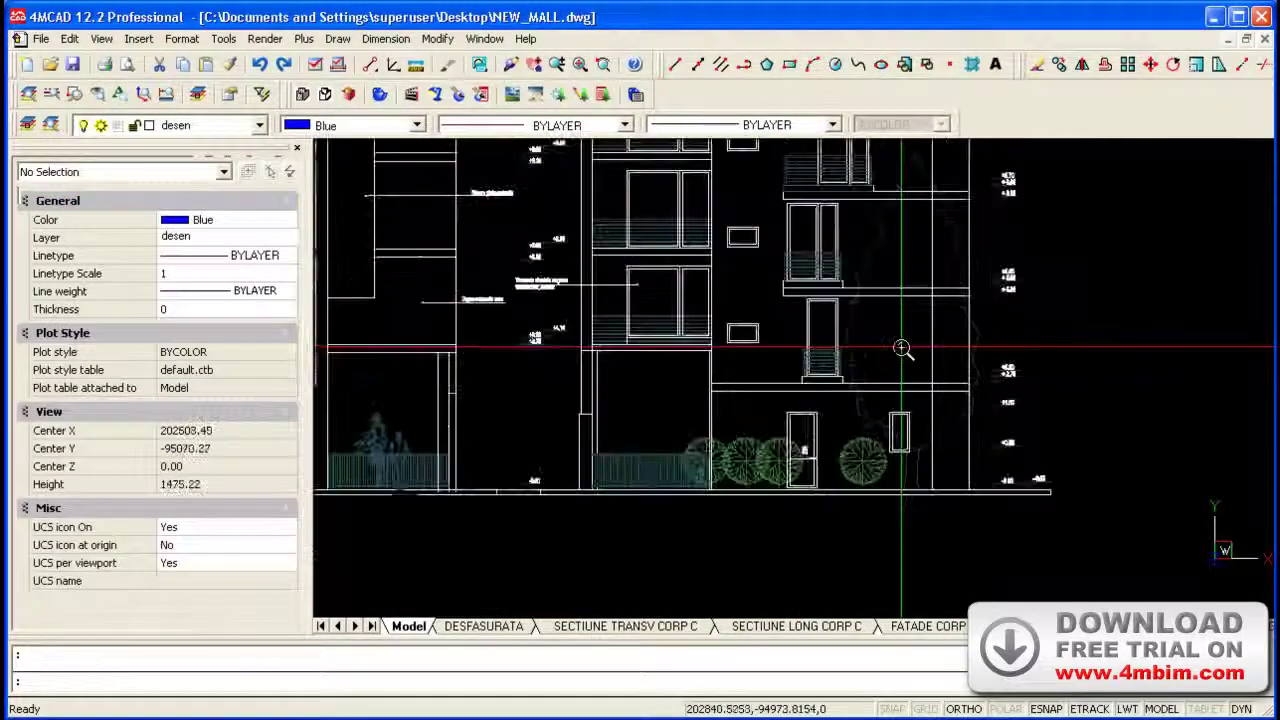
scroll(903, 347, down, 1)
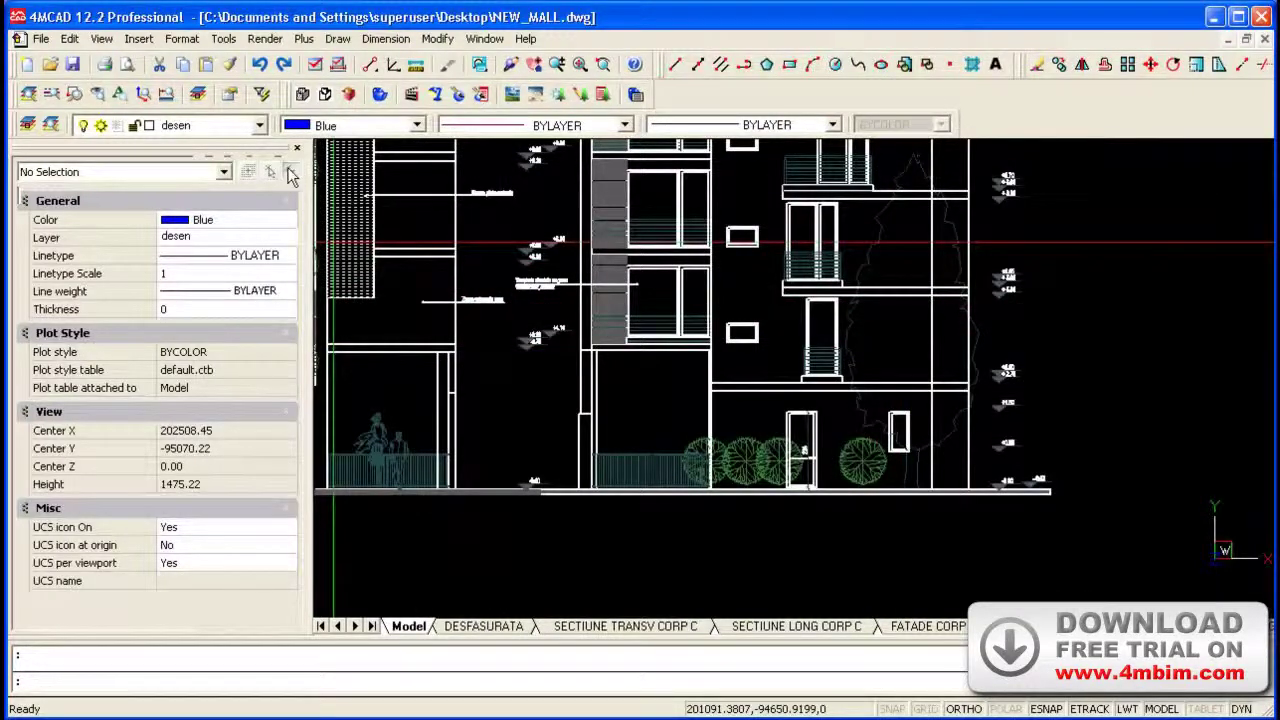
Quick Select all Line objects on layer desen and change their colour to Red
click(291, 173)
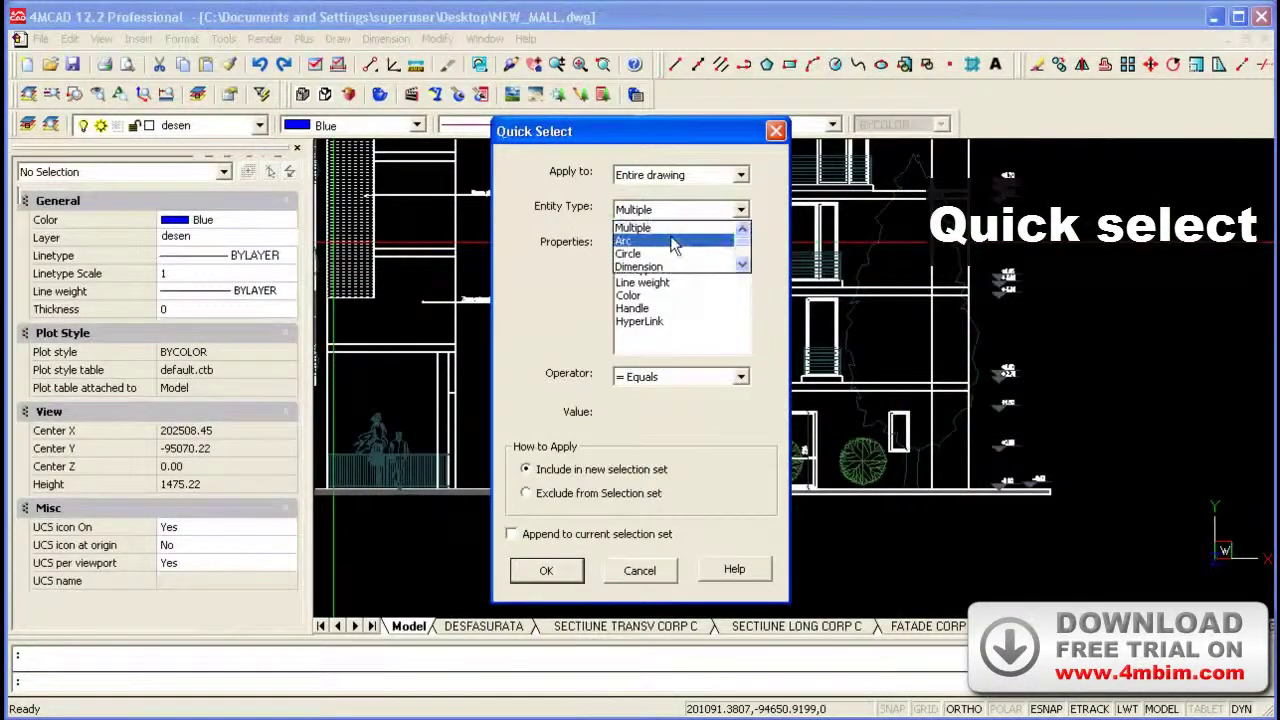
click(742, 263)
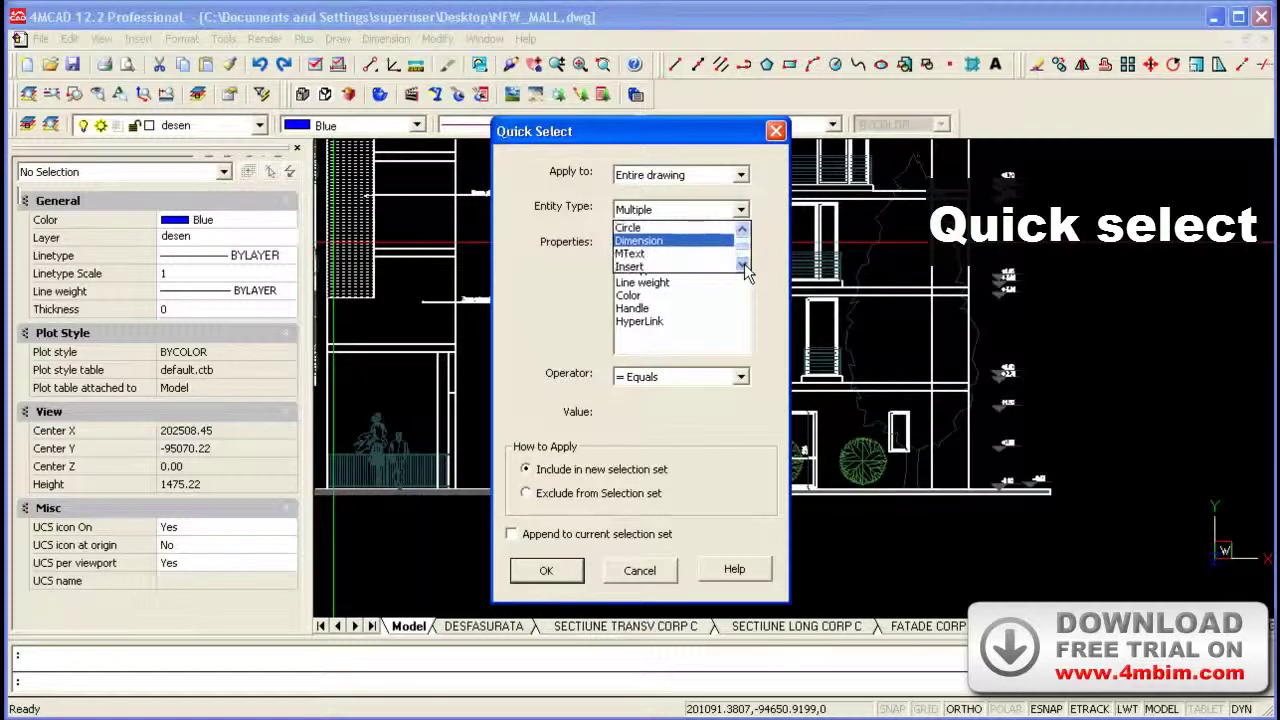
click(686, 262)
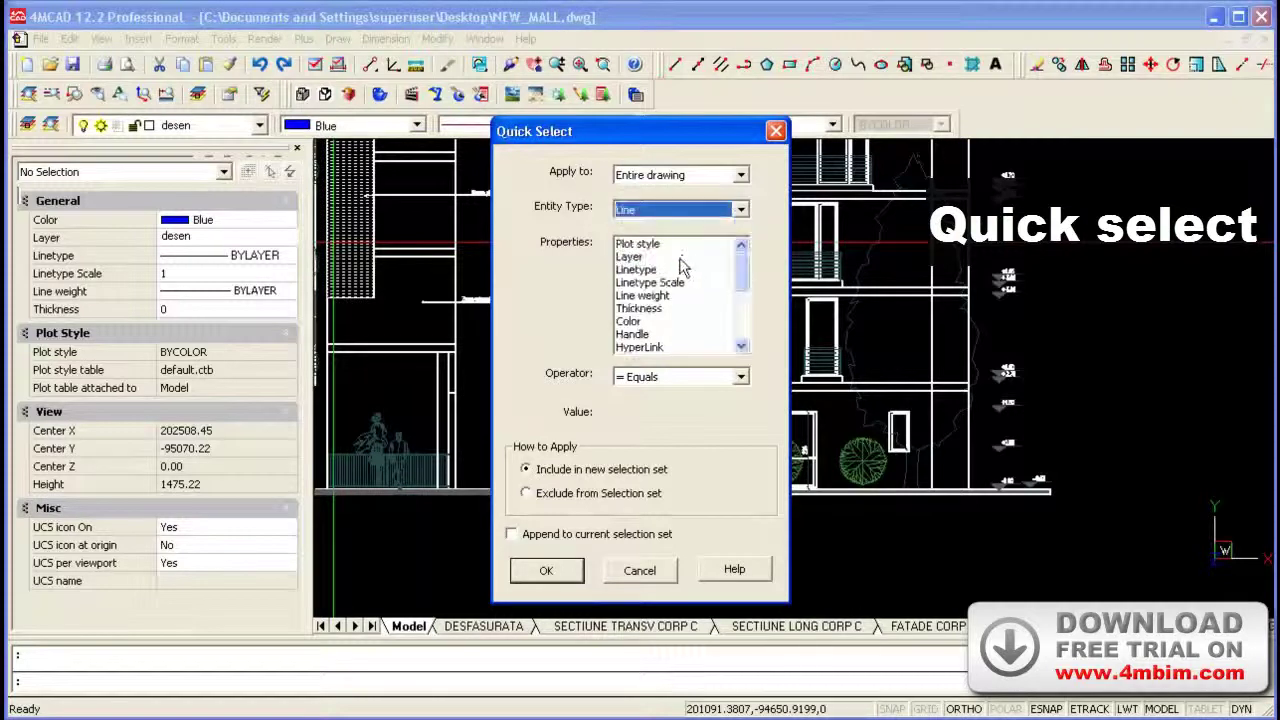
click(638, 257)
click(650, 414)
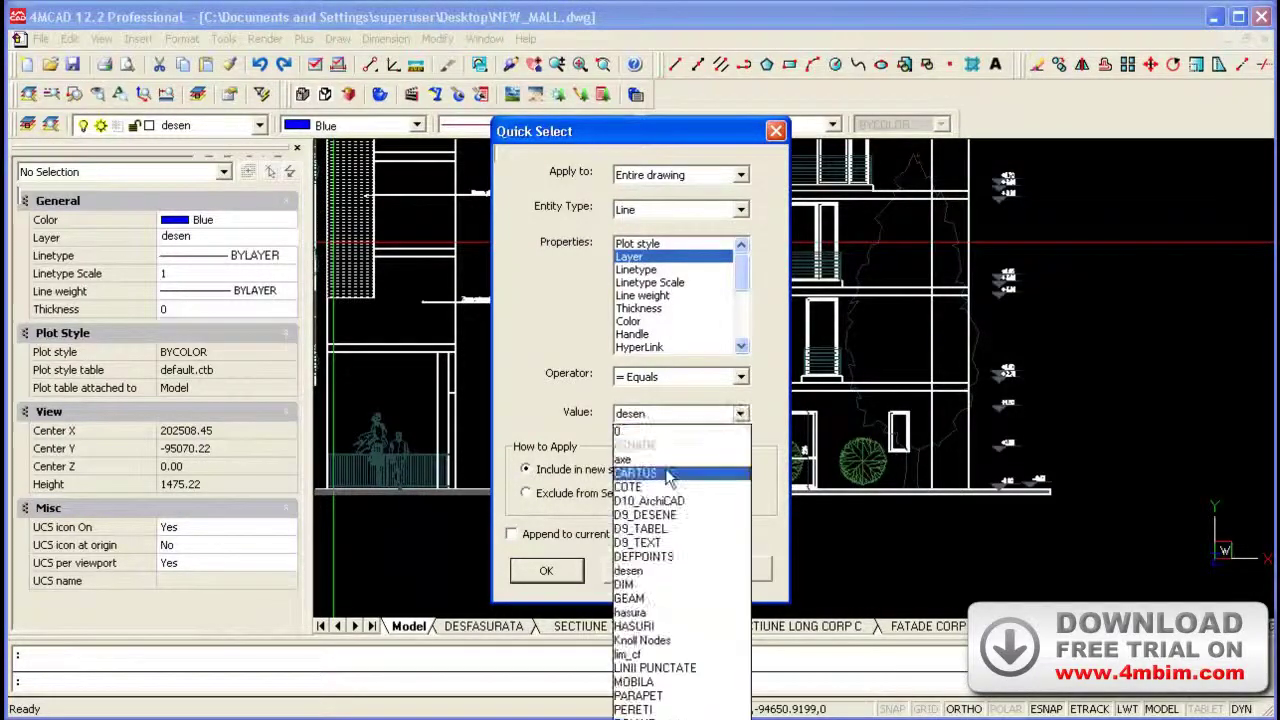
click(661, 572)
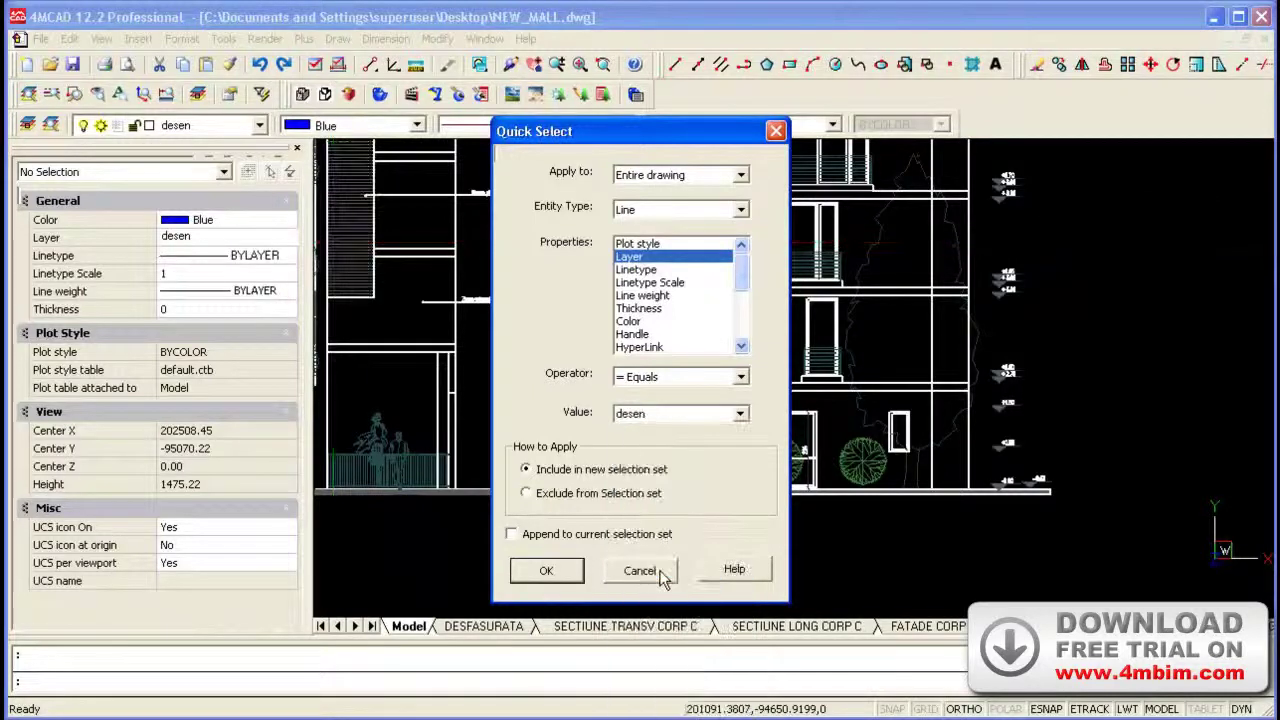
click(565, 575)
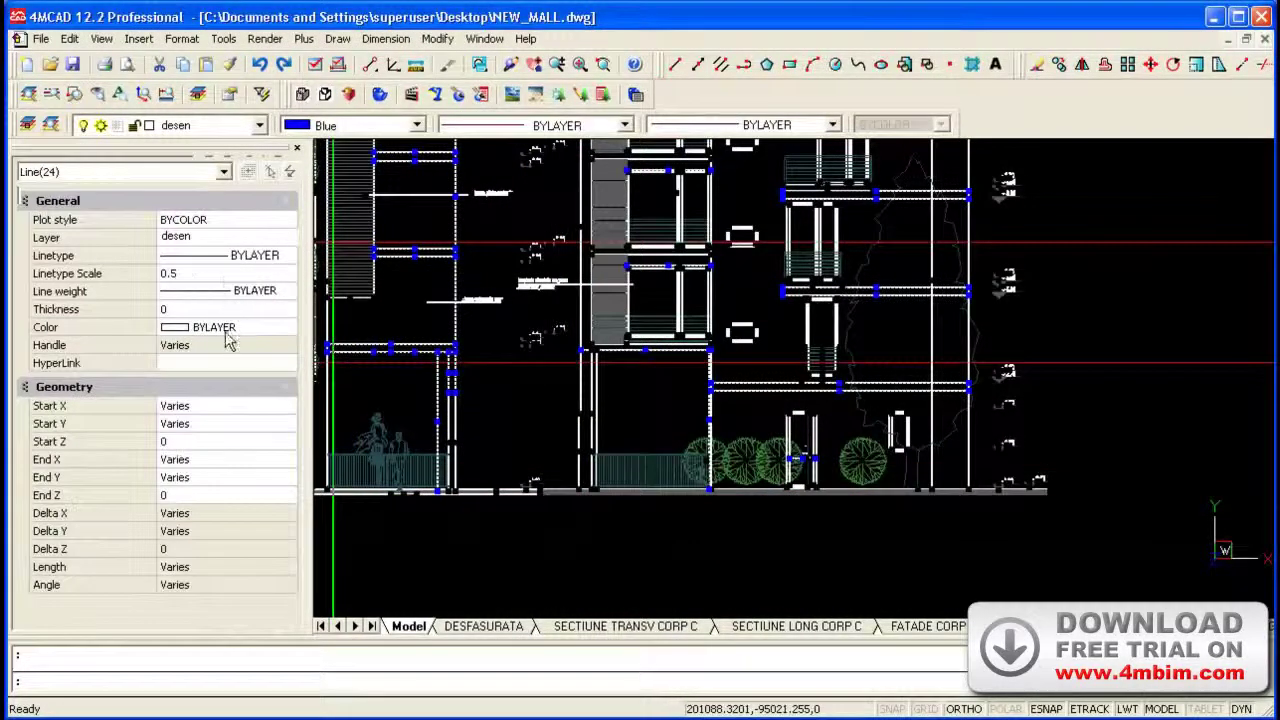
click(226, 334)
click(225, 375)
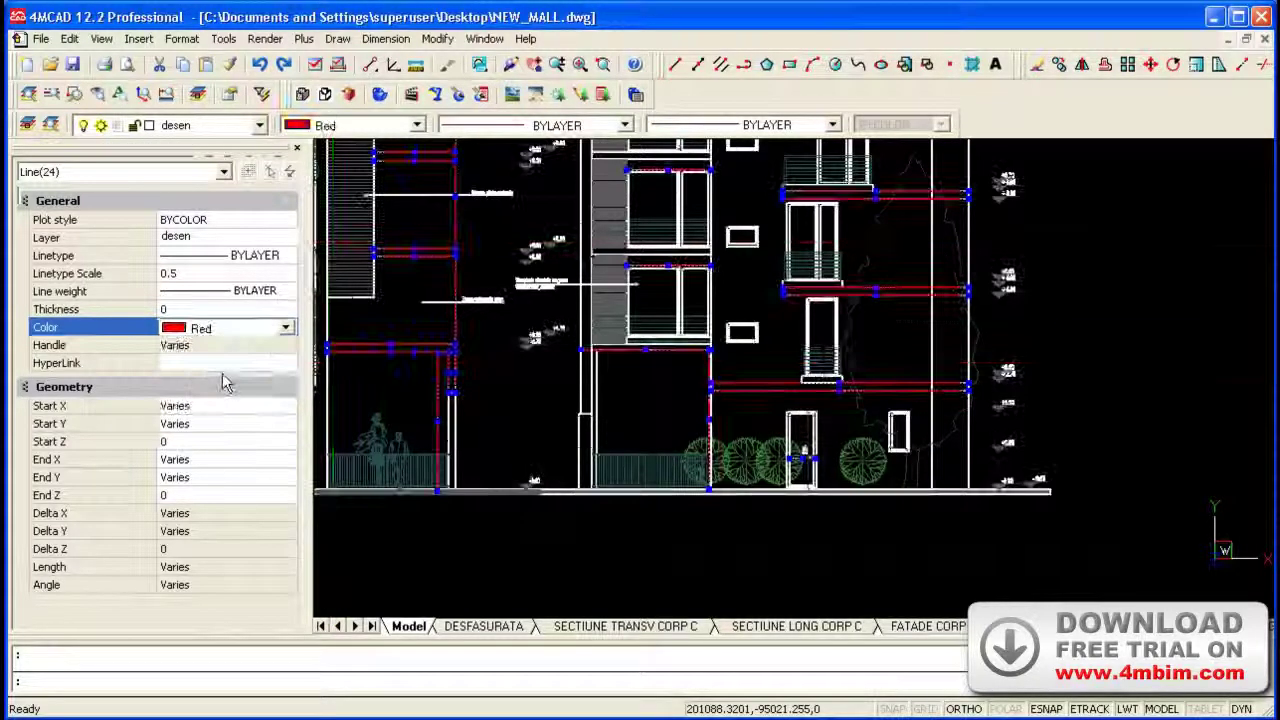
key(Escape)
Draw a vertical line beside the door, ending at the small window's corner
scroll(973, 560, down, 3)
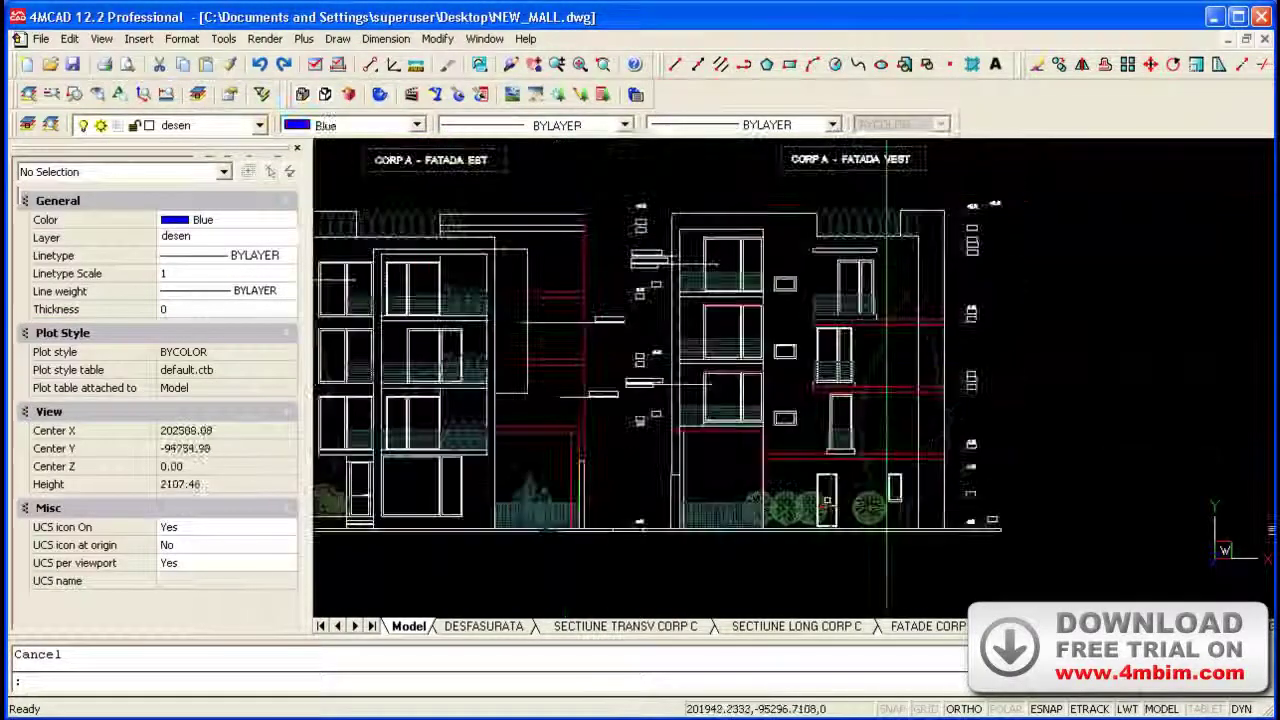
scroll(973, 560, up, 1)
scroll(973, 560, up, 1)
scroll(973, 560, up, 2)
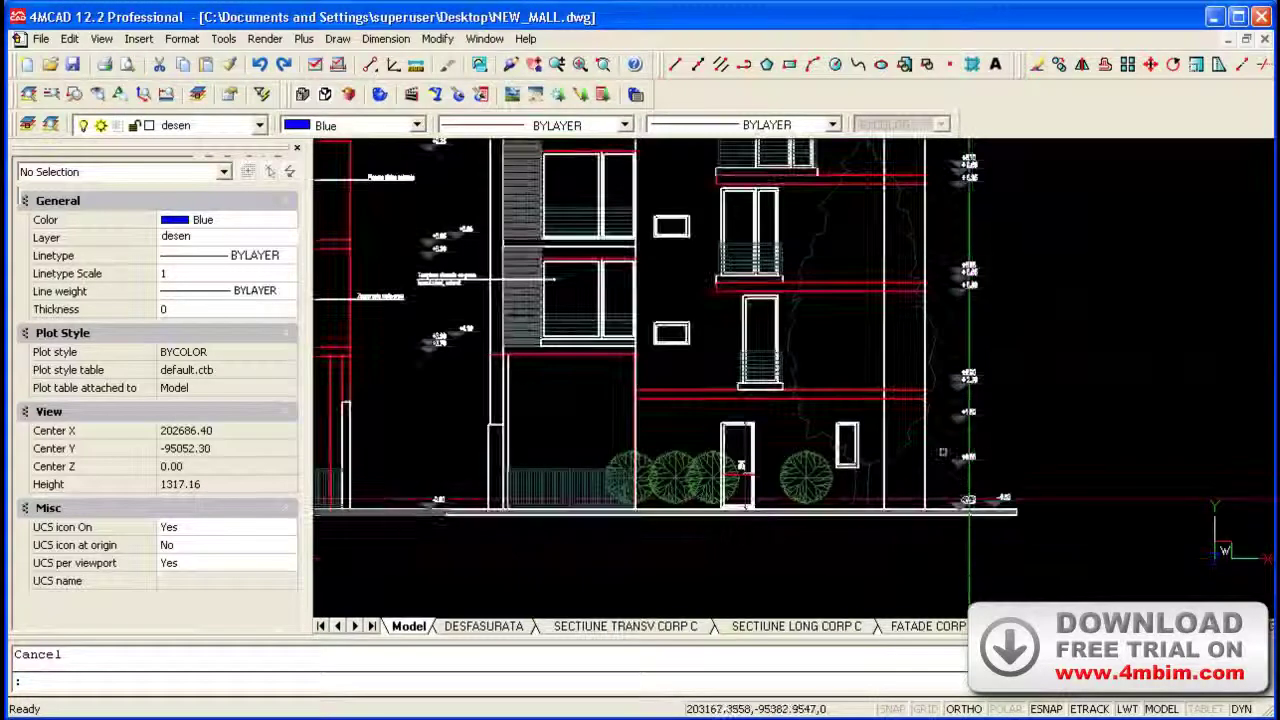
scroll(846, 371, up, 2)
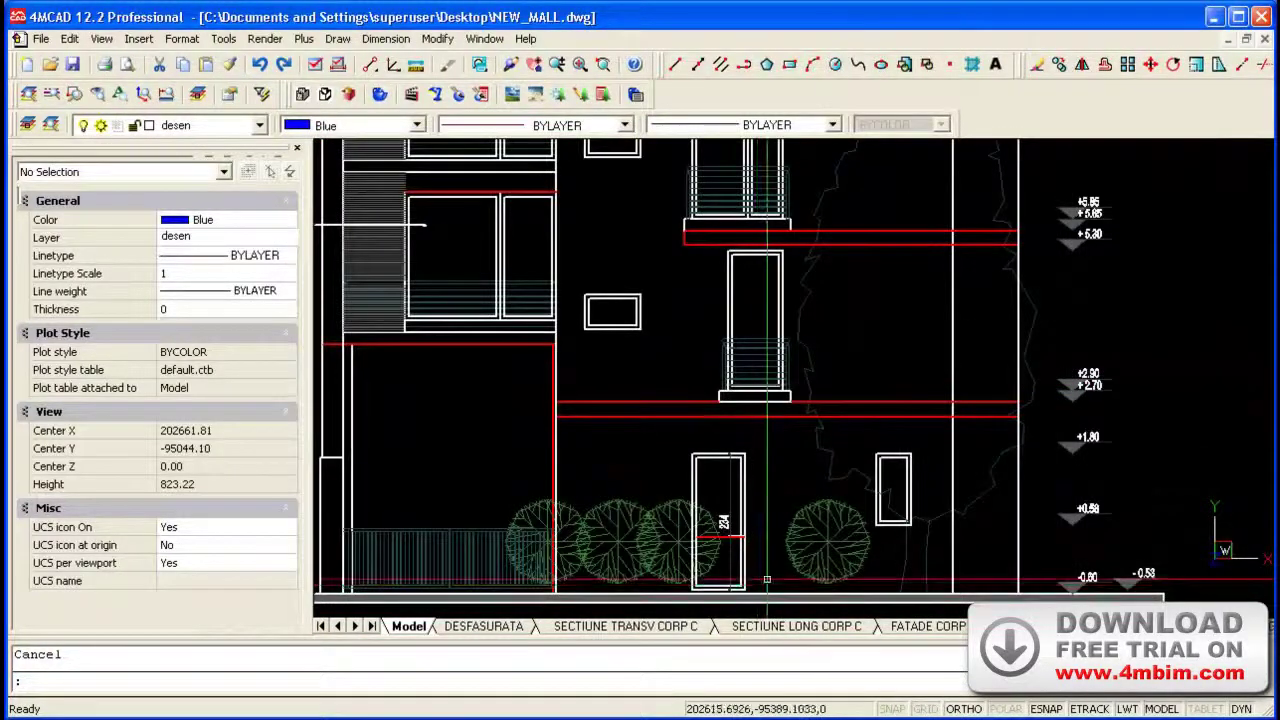
scroll(762, 576, down, 3)
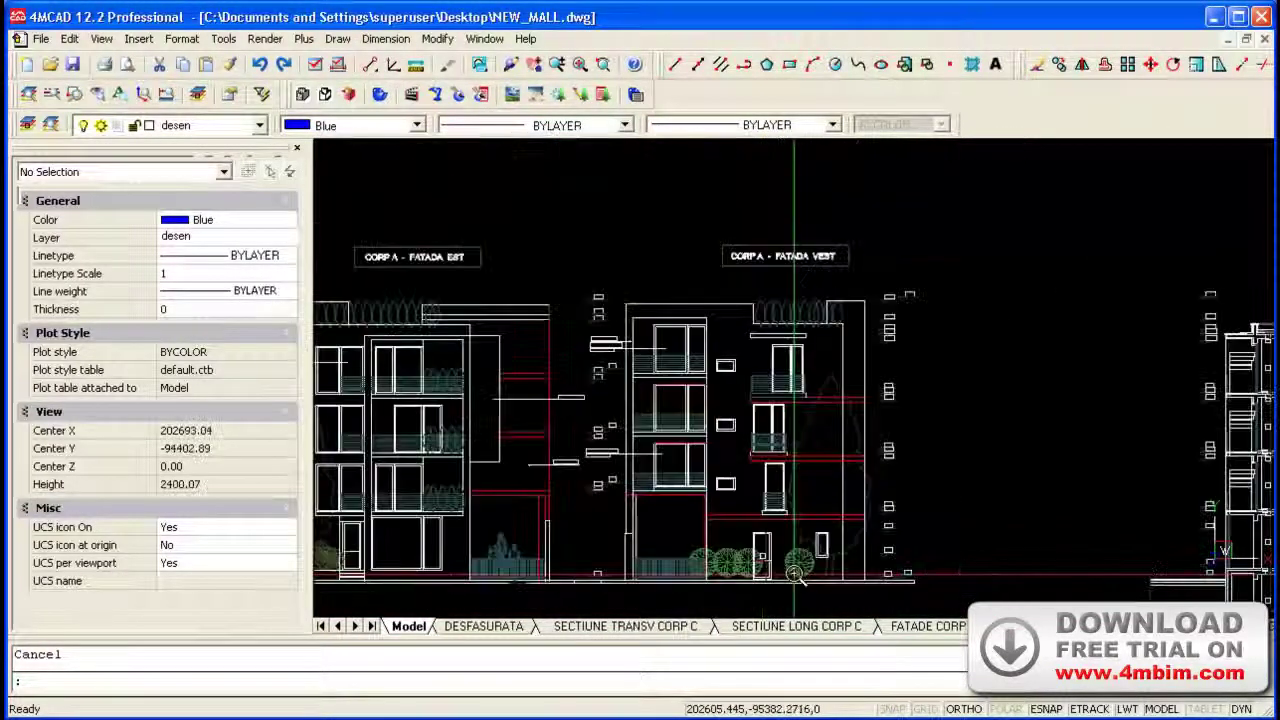
scroll(800, 500, up, 2)
scroll(820, 470, up, 2)
scroll(841, 435, up, 2)
scroll(841, 435, down, 3)
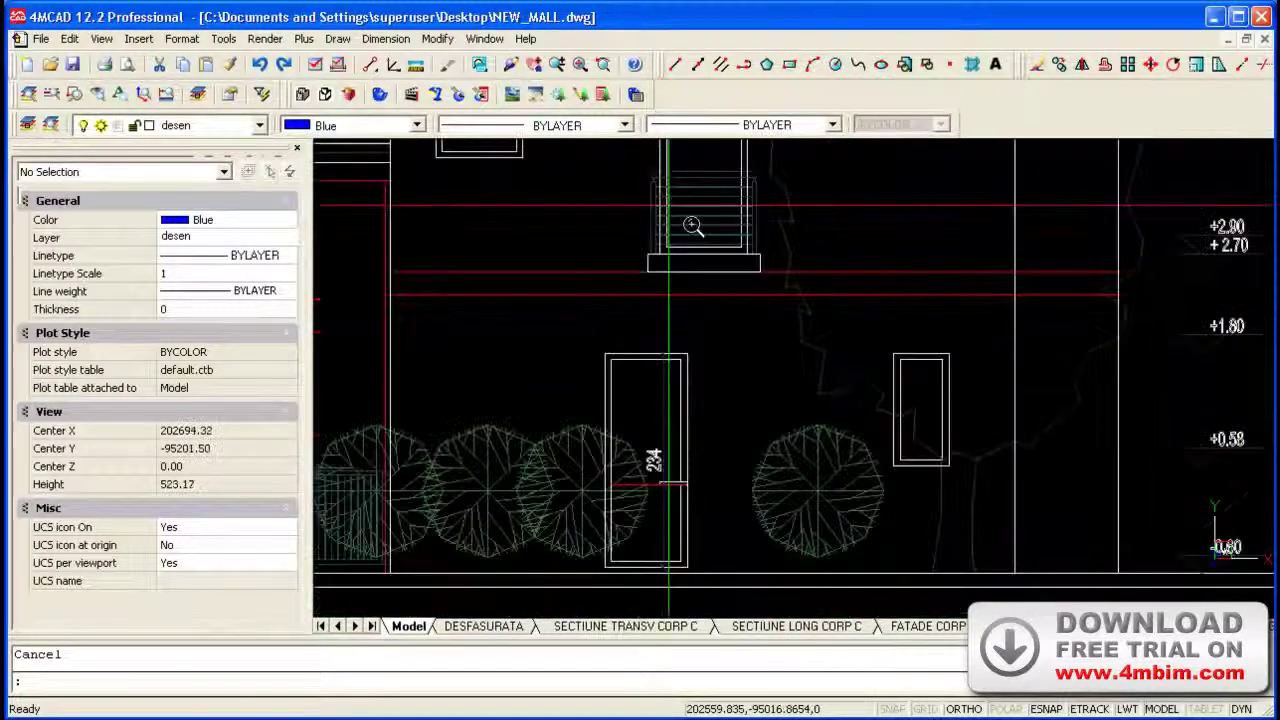
click(686, 72)
scroll(668, 565, up, 2)
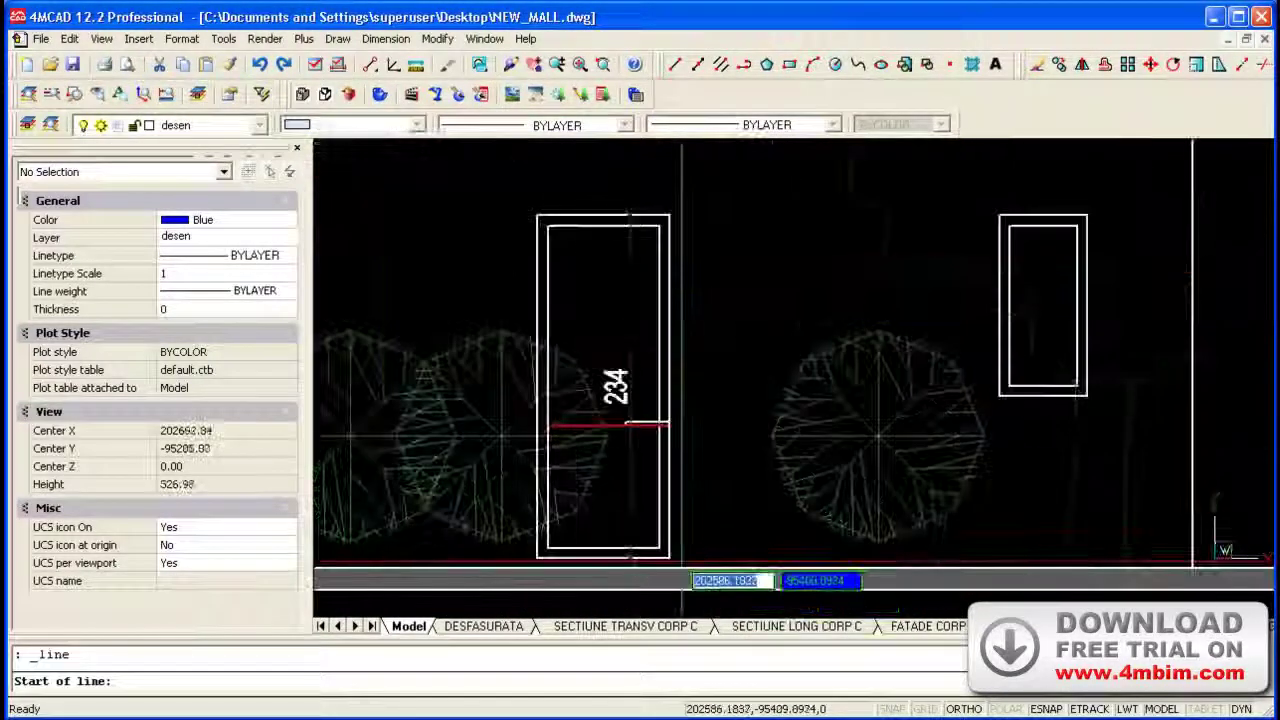
click(668, 557)
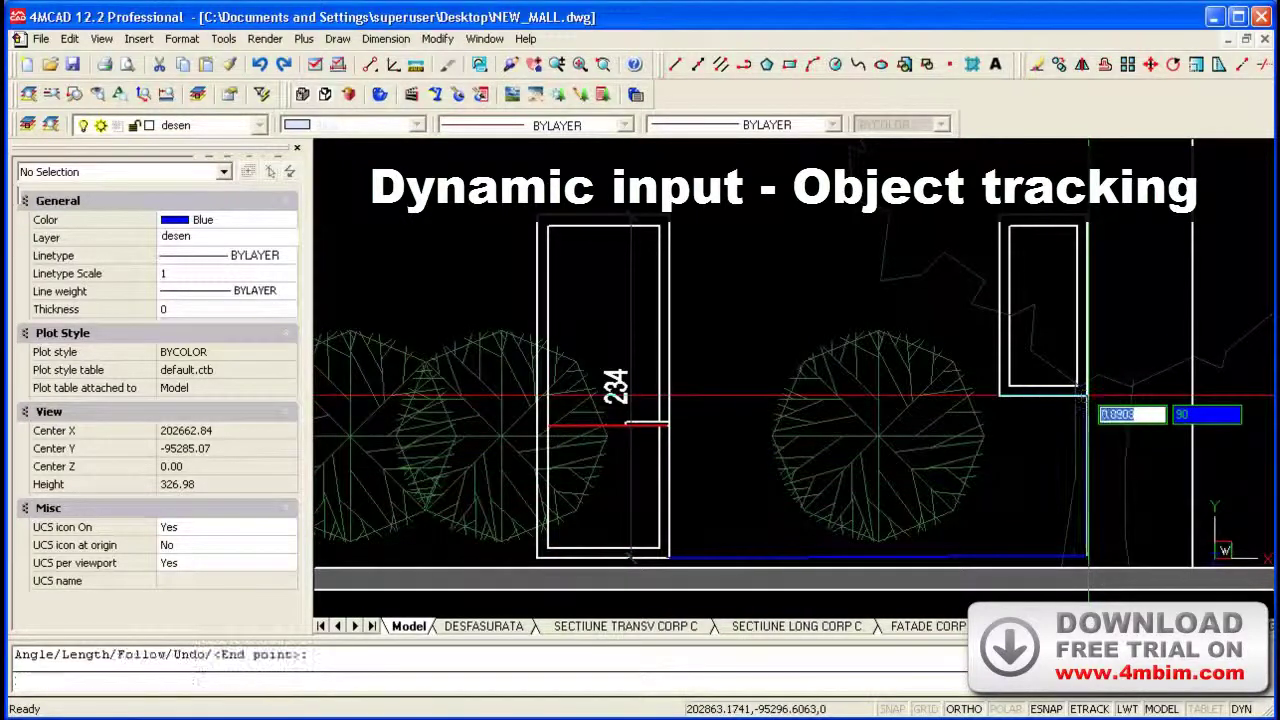
click(1087, 396)
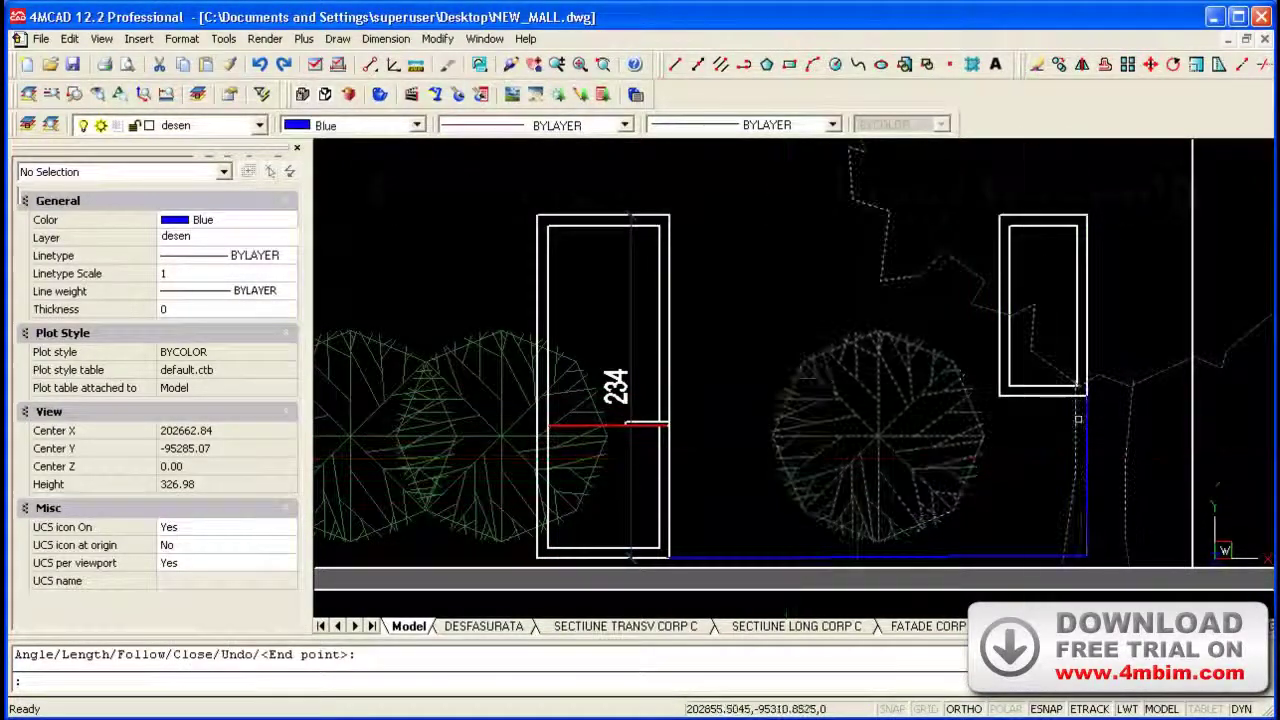
scroll(1078, 418, down, 3)
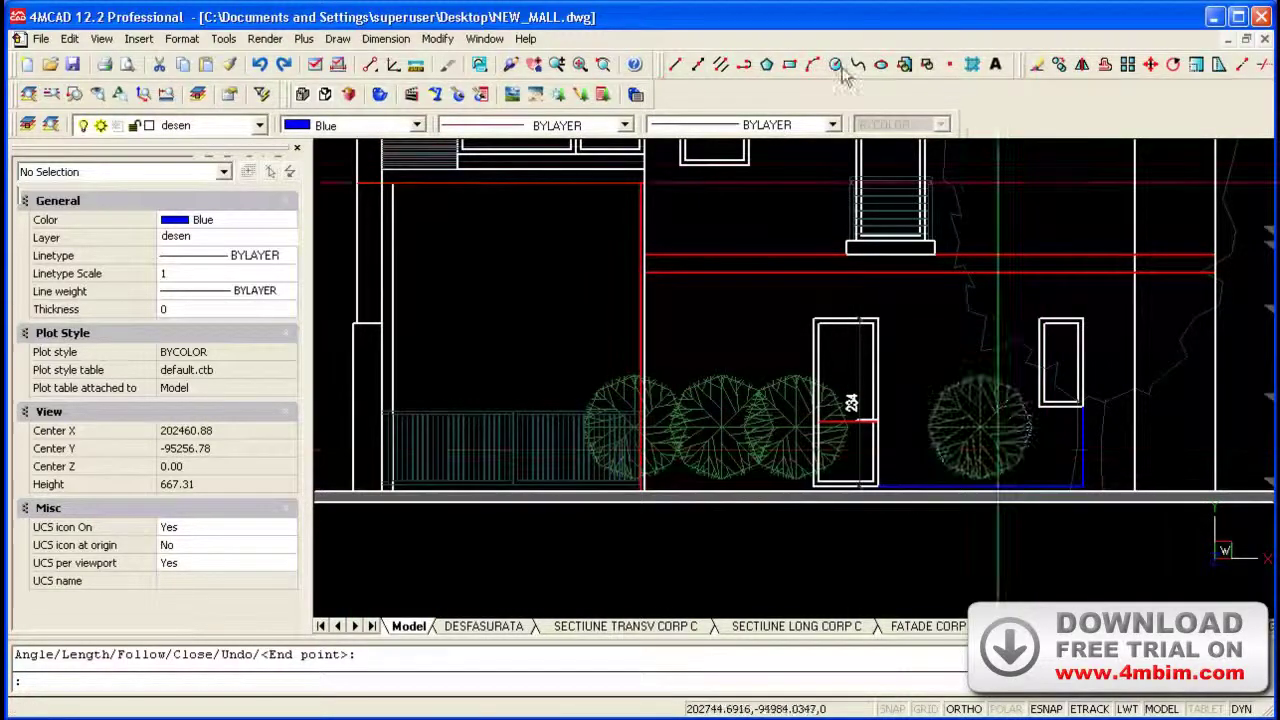
Draw another line ending perpendicular to the existing edge using the Perpendicular snap override
click(692, 65)
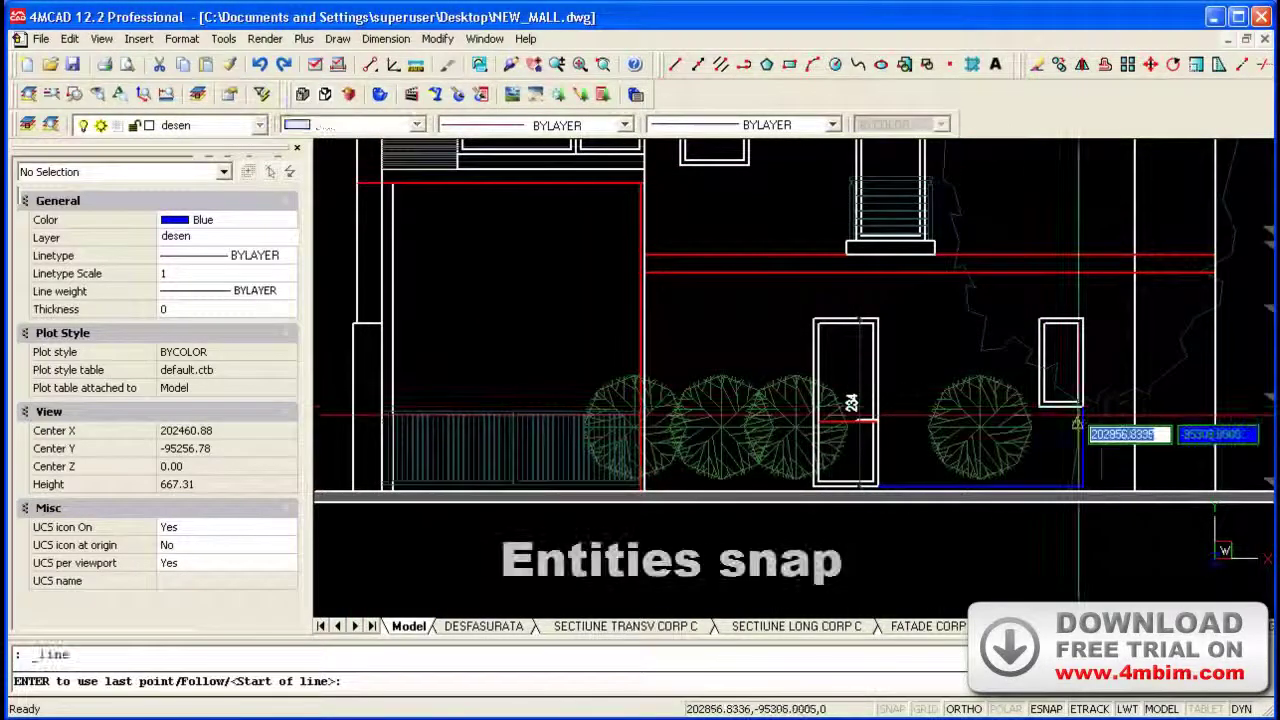
click(1078, 418)
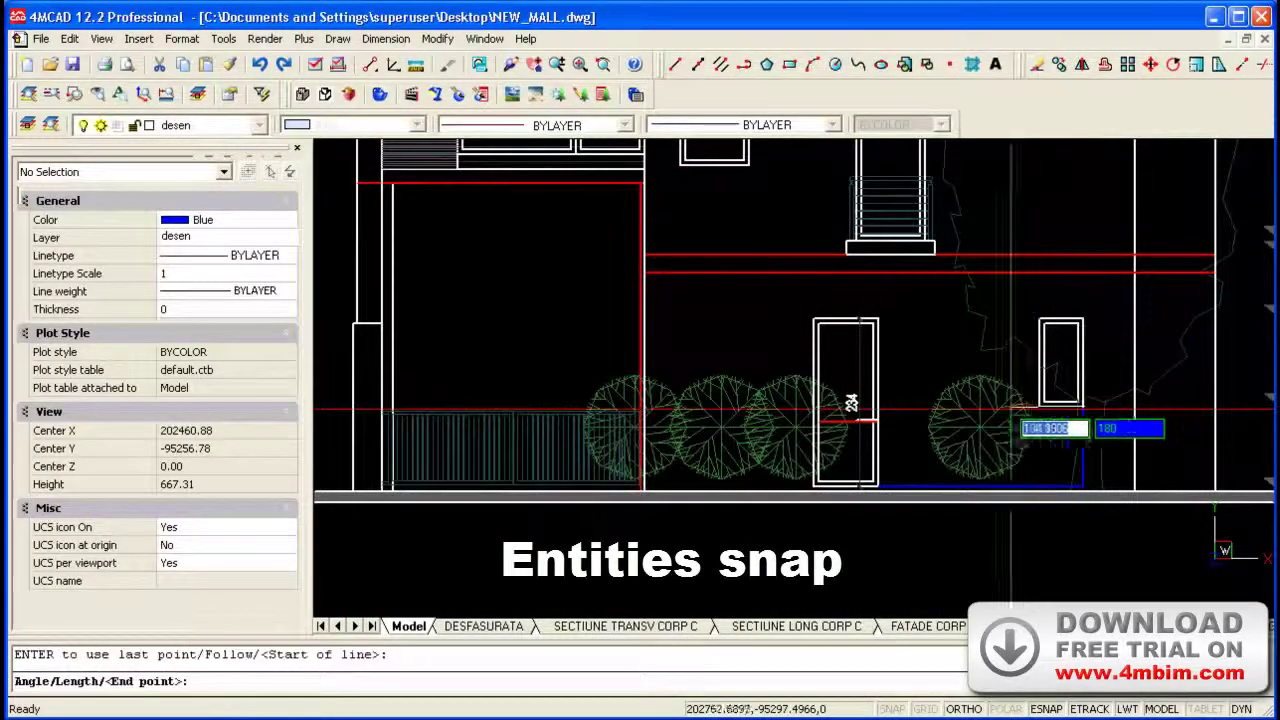
shift+right_click(900, 389)
click(945, 502)
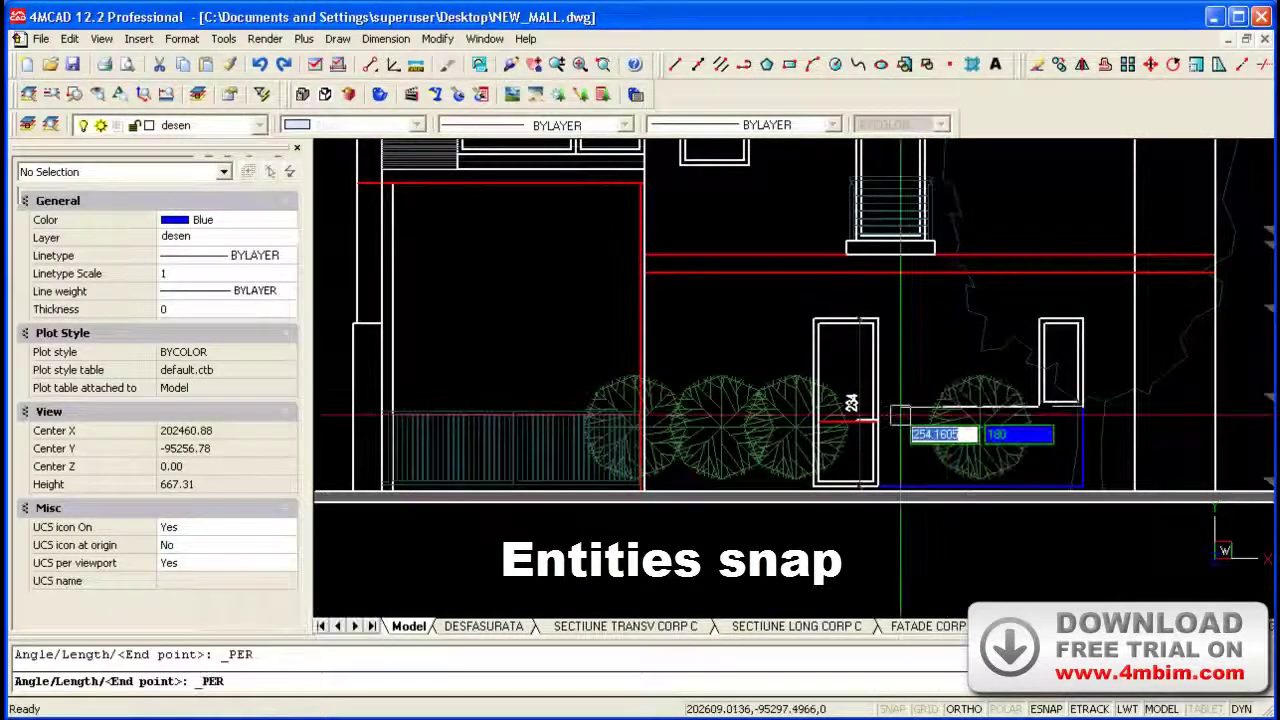
click(885, 400)
right_click(900, 428)
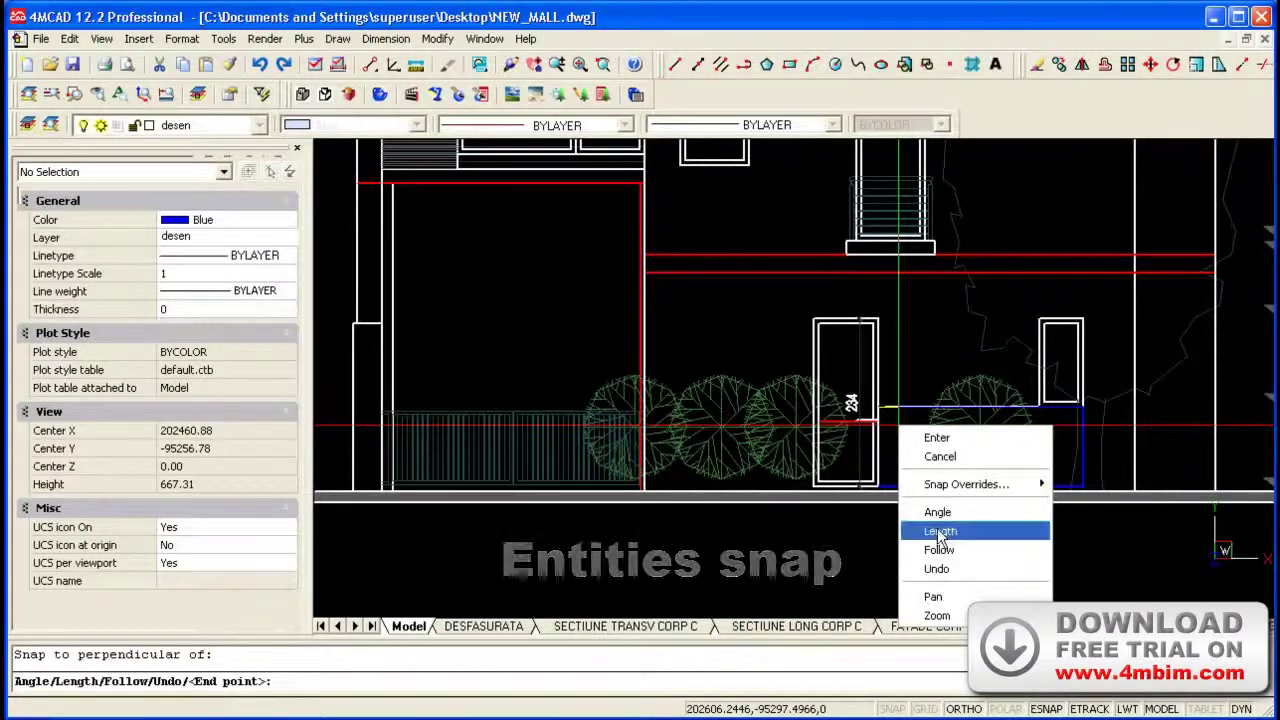
click(951, 439)
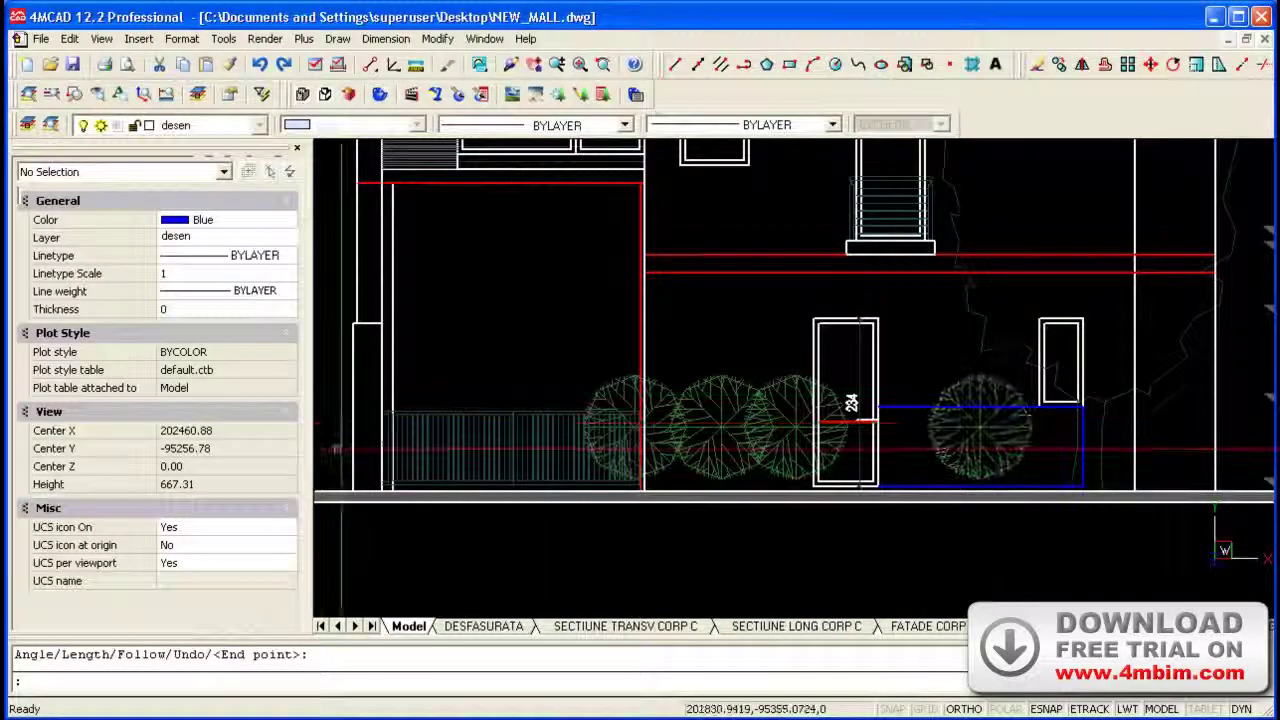
scroll(340, 447, down, 3)
scroll(908, 314, up, 2)
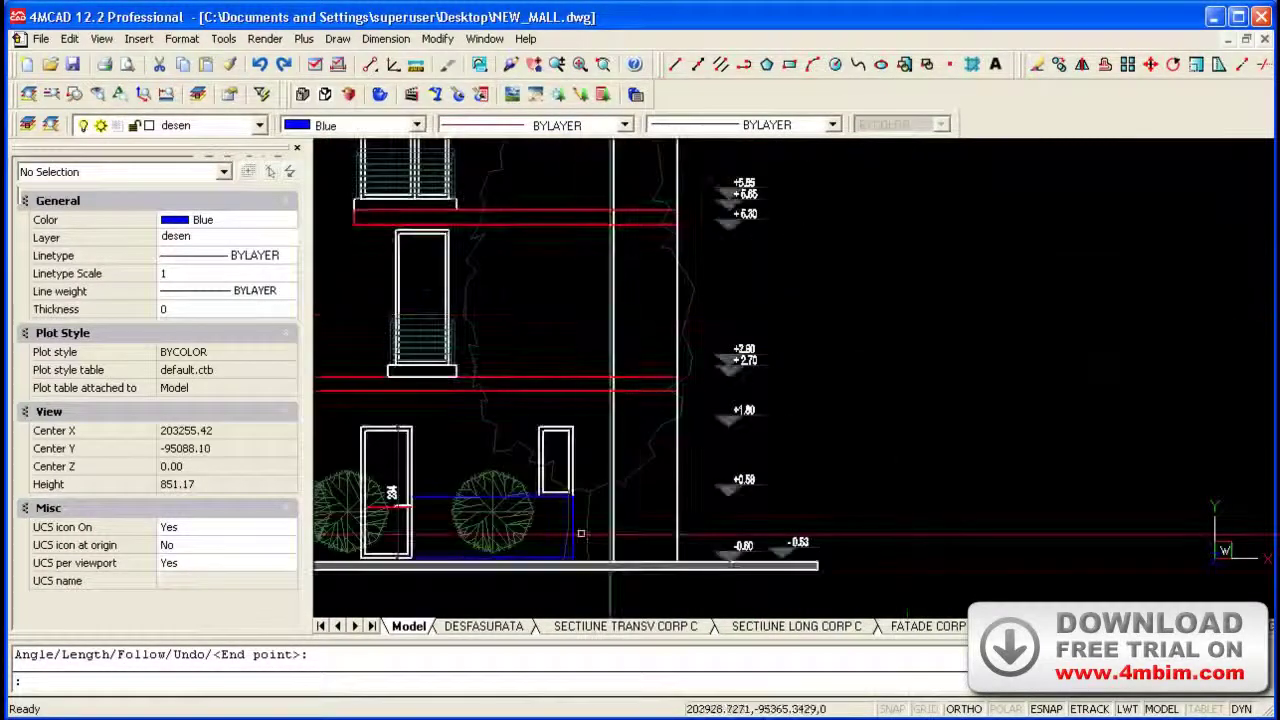
Select the two new blue lines and copy them, with ortho off, to the right
middle_drag(718, 496, 542, 496)
key(Return)
click(542, 496)
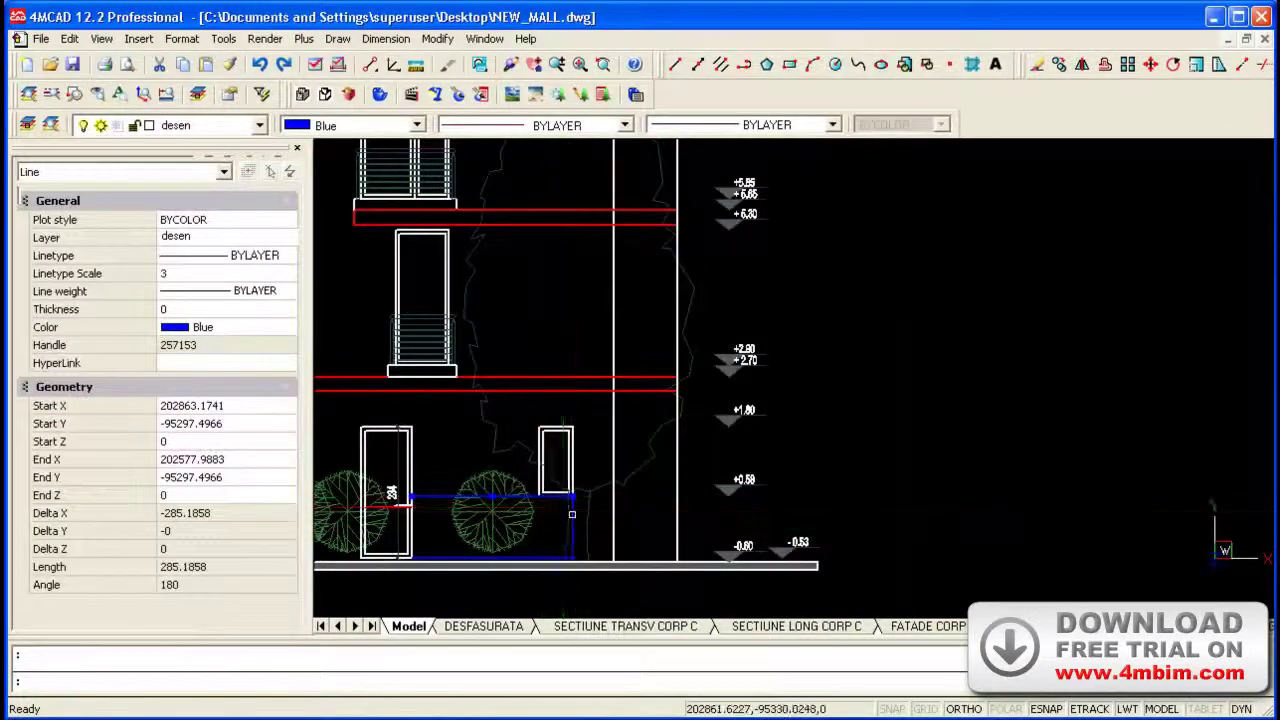
click(572, 510)
click(1059, 64)
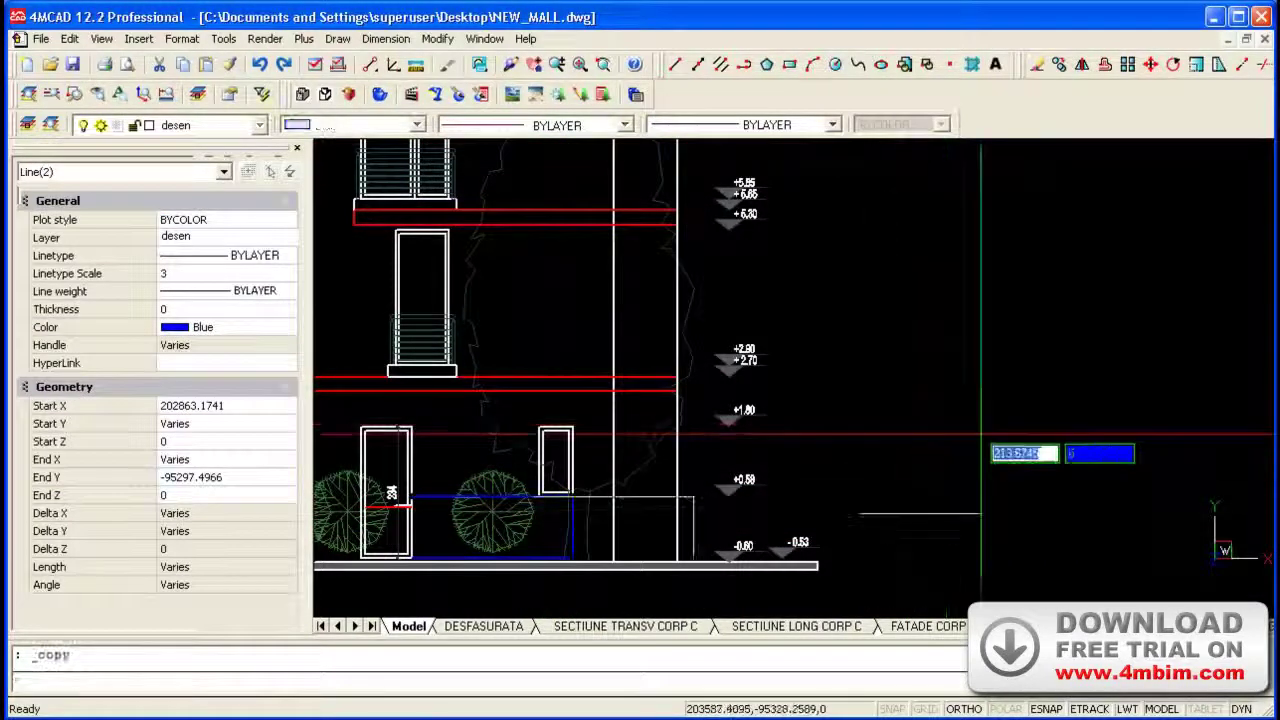
click(859, 513)
key(F8)
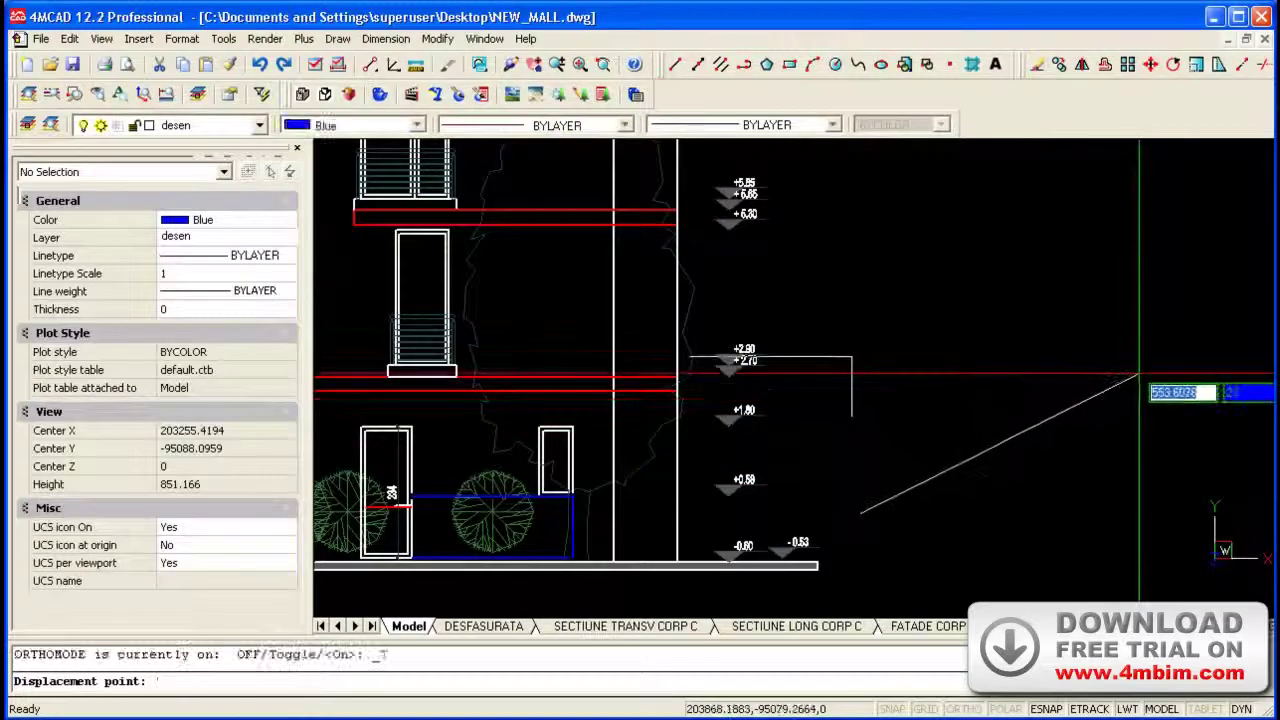
click(1235, 308)
key(Delete)
Rerun _COPY from Recent Commands to copy the blue lines beside the upper window
scroll(1047, 405, down, 1)
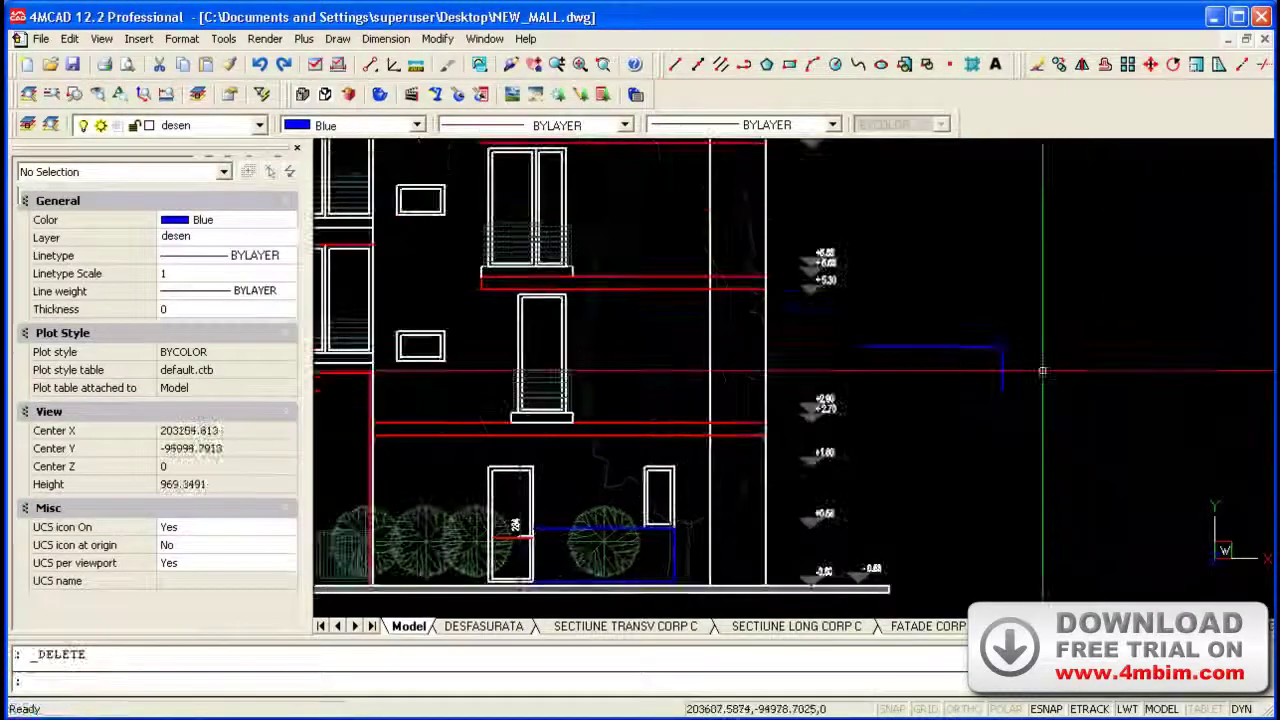
click(1047, 405)
click(977, 343)
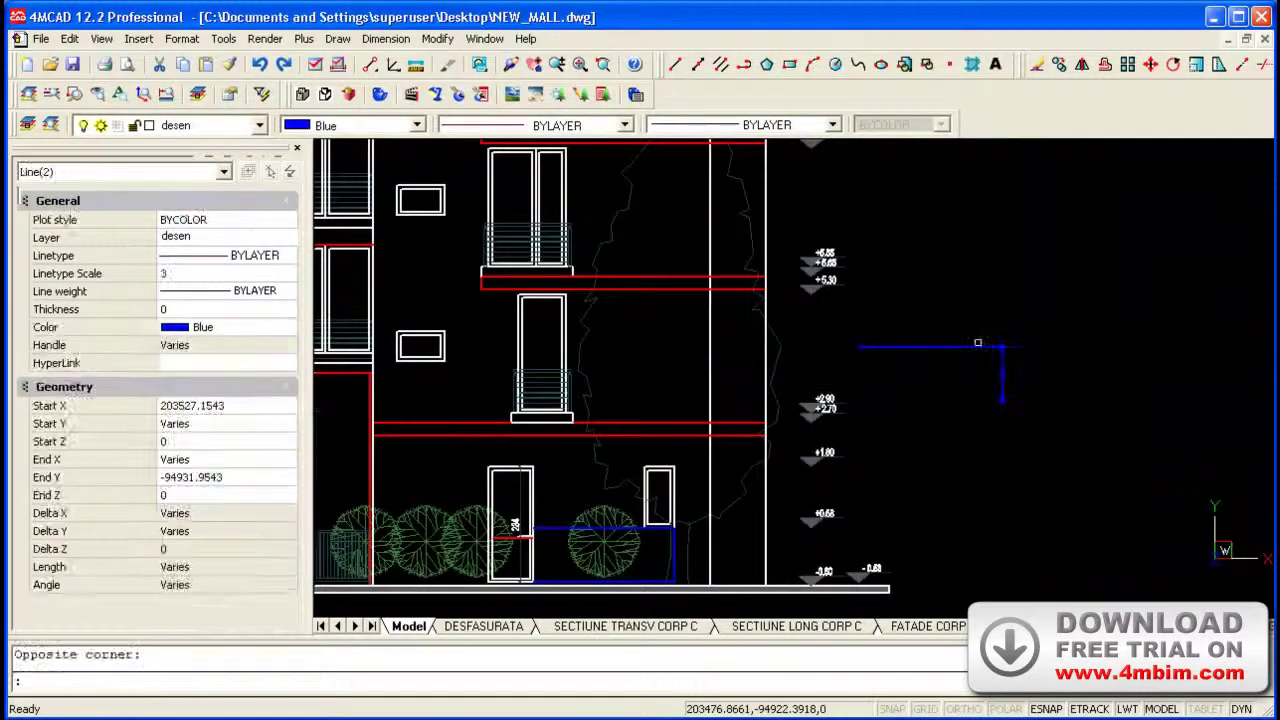
right_click(977, 343)
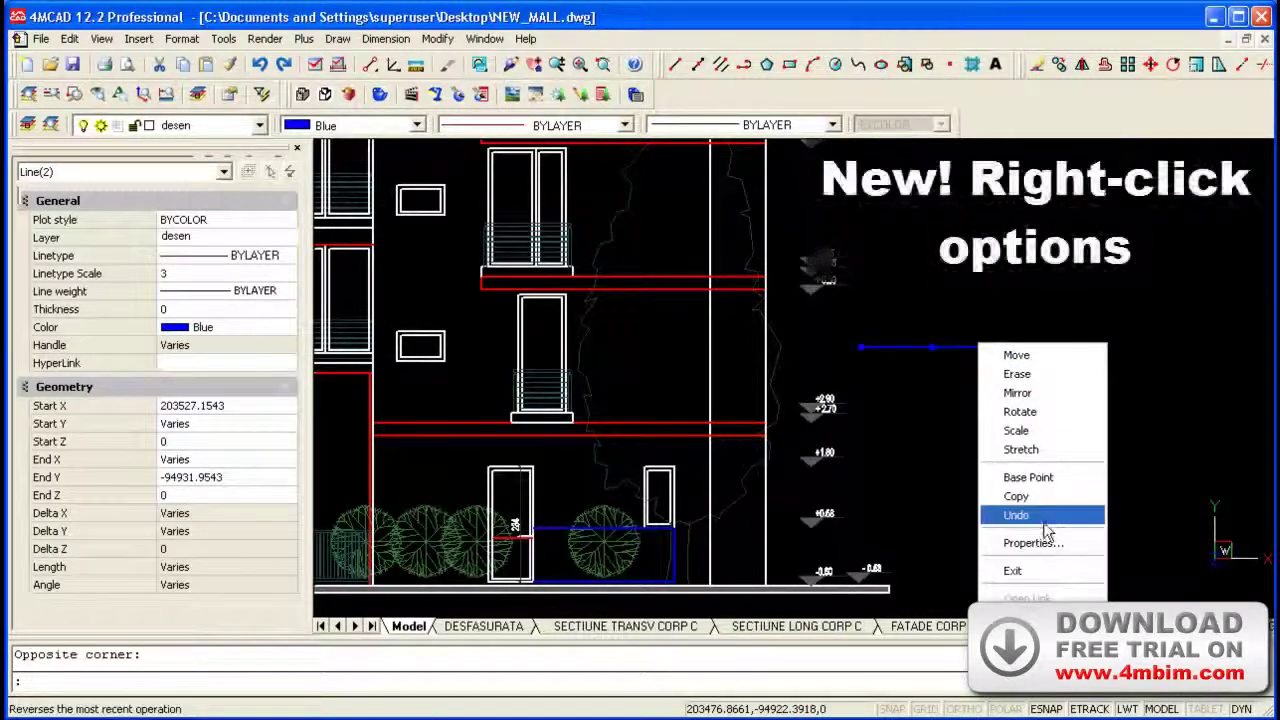
key(Escape)
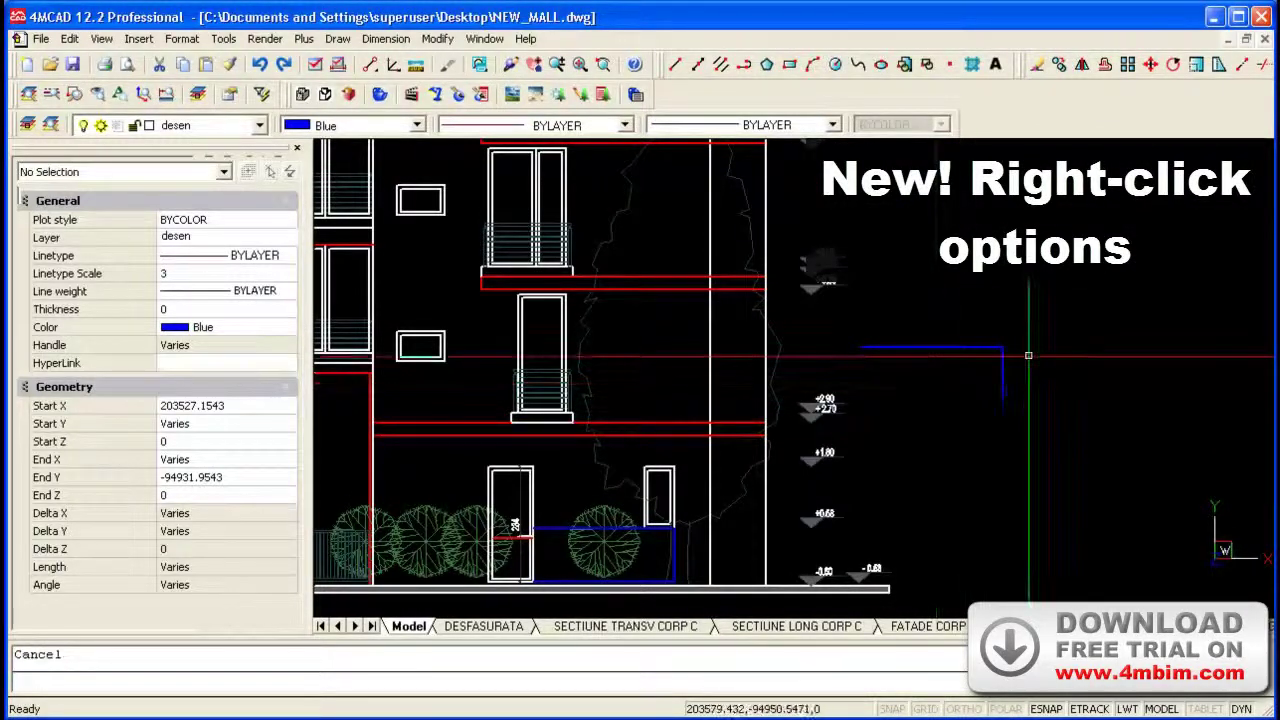
right_click(1030, 358)
mouse_move(1098, 387)
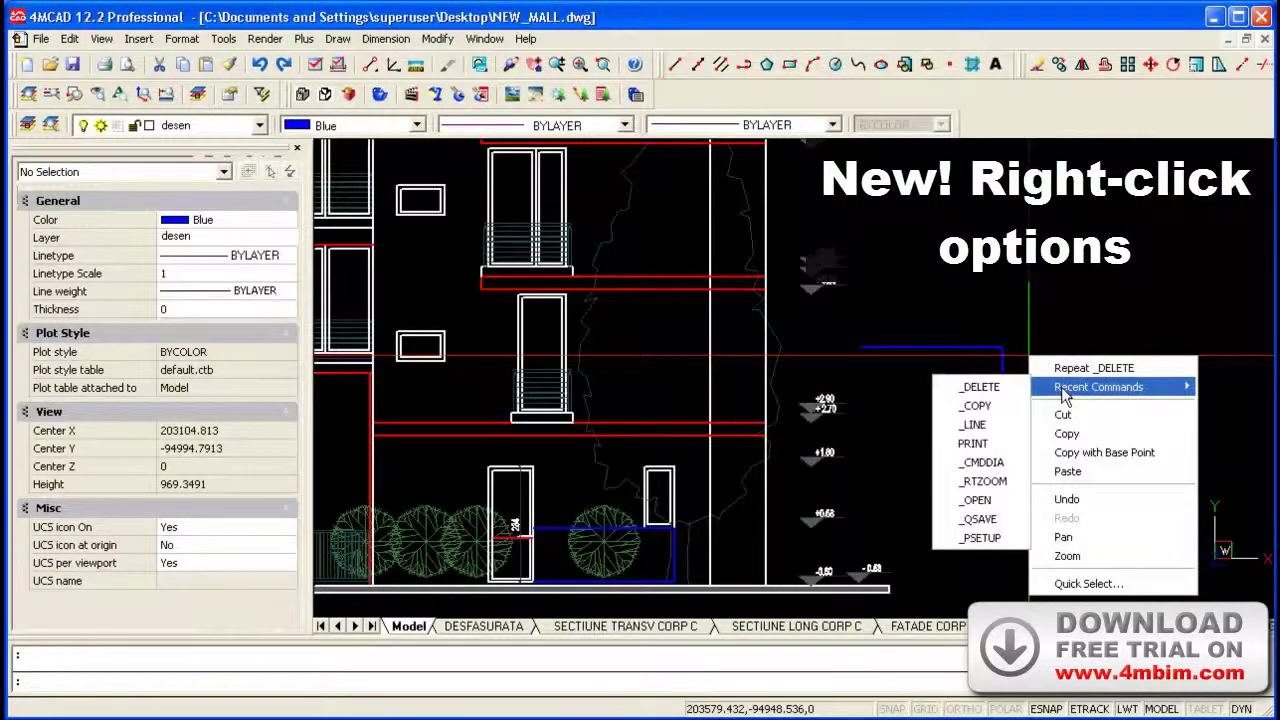
click(1008, 410)
drag(1136, 396, 951, 313)
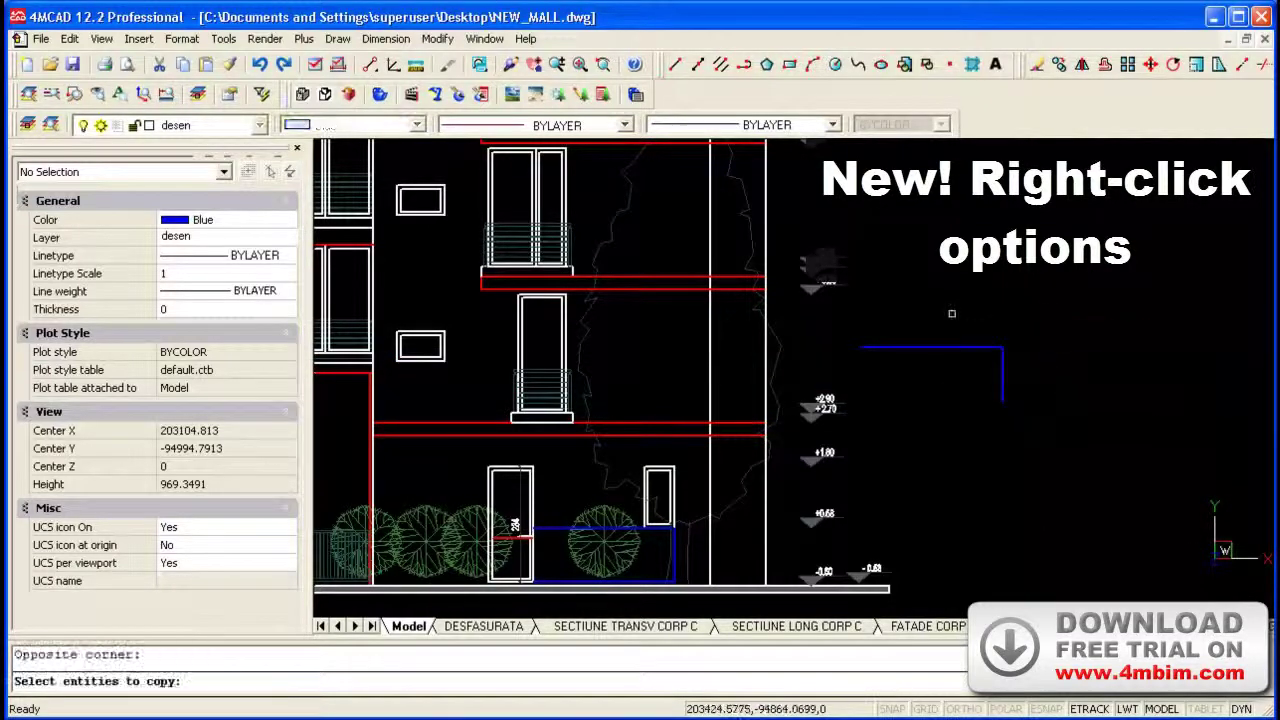
right_click(951, 313)
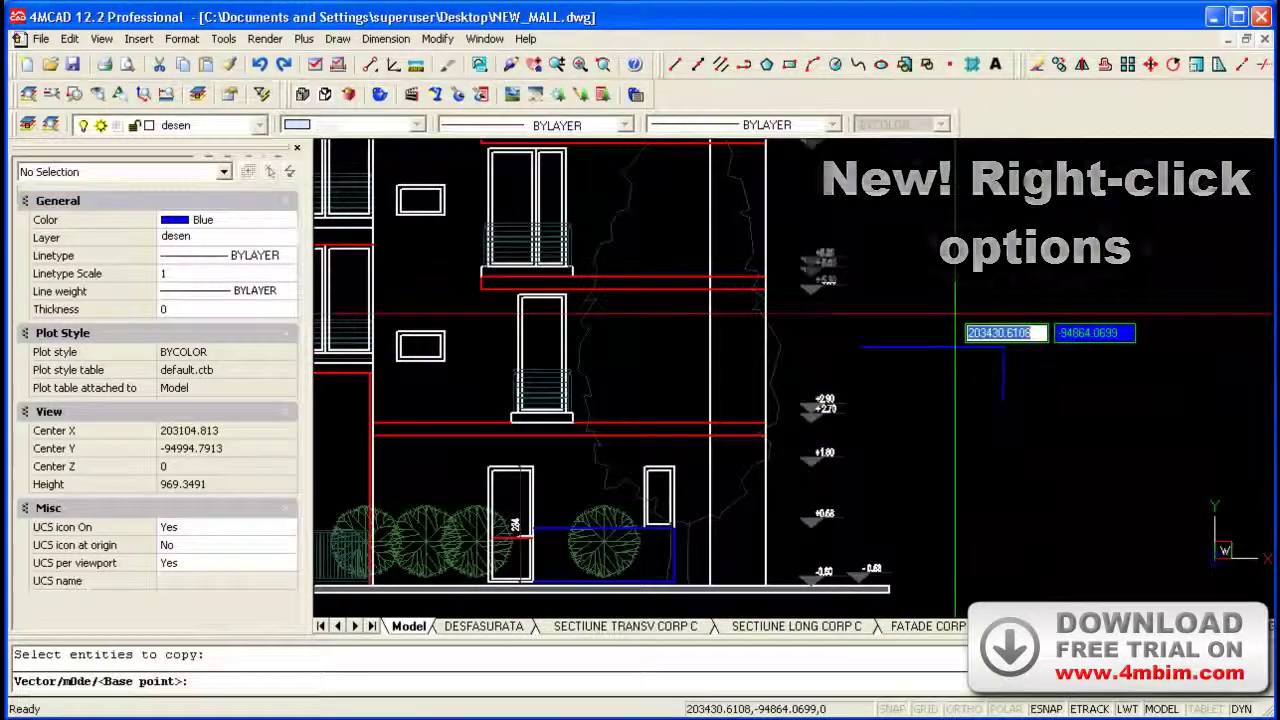
click(832, 340)
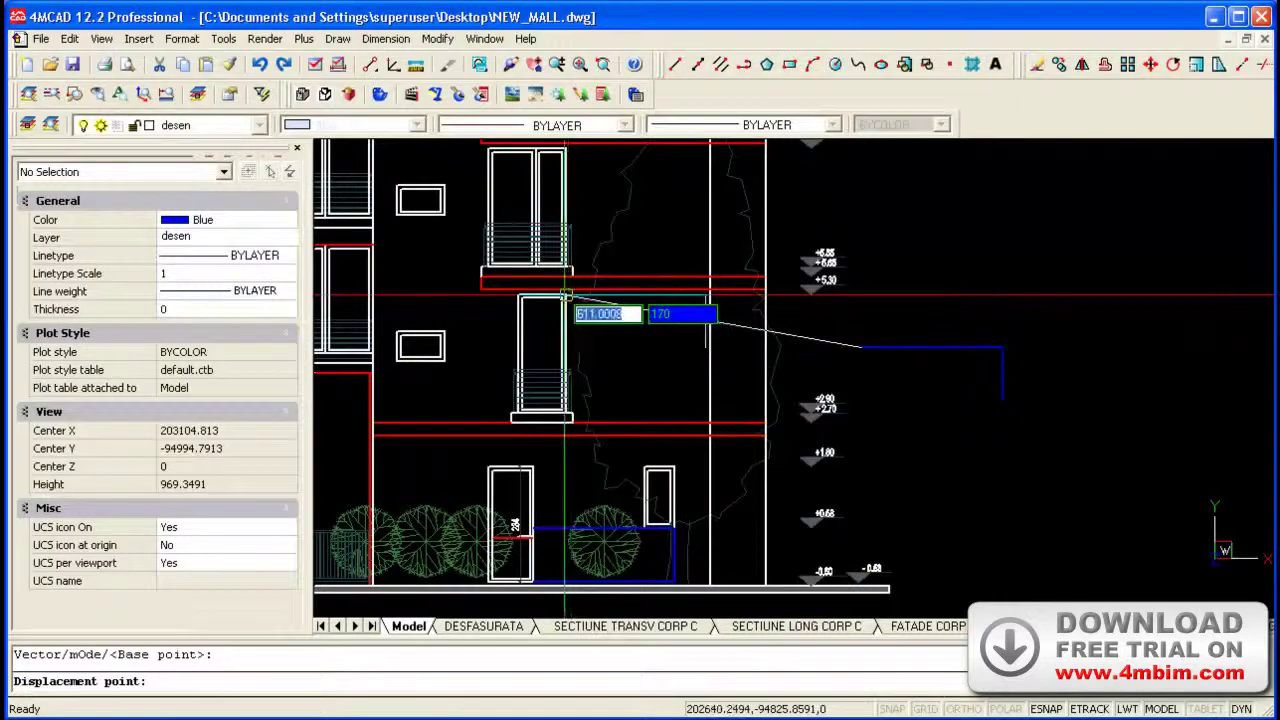
click(575, 295)
key(Escape)
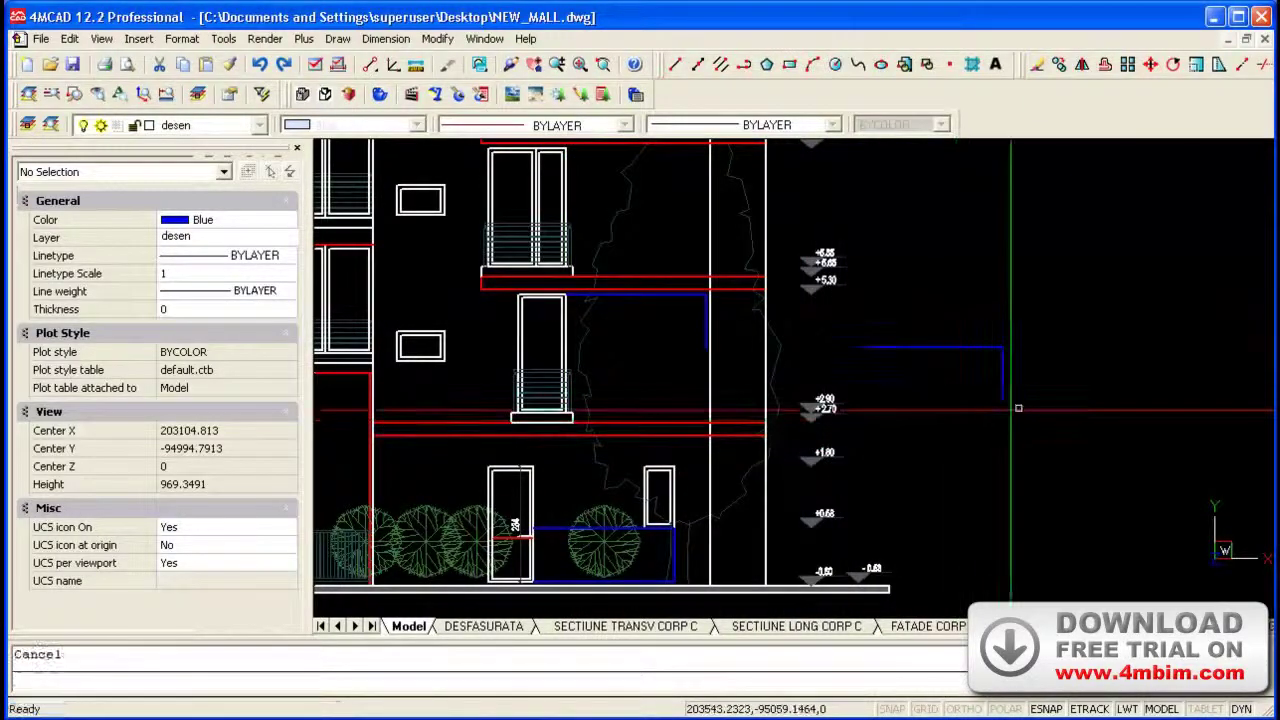
Window-select the two stray right-hand blue lines and delete them
click(1040, 407)
click(991, 354)
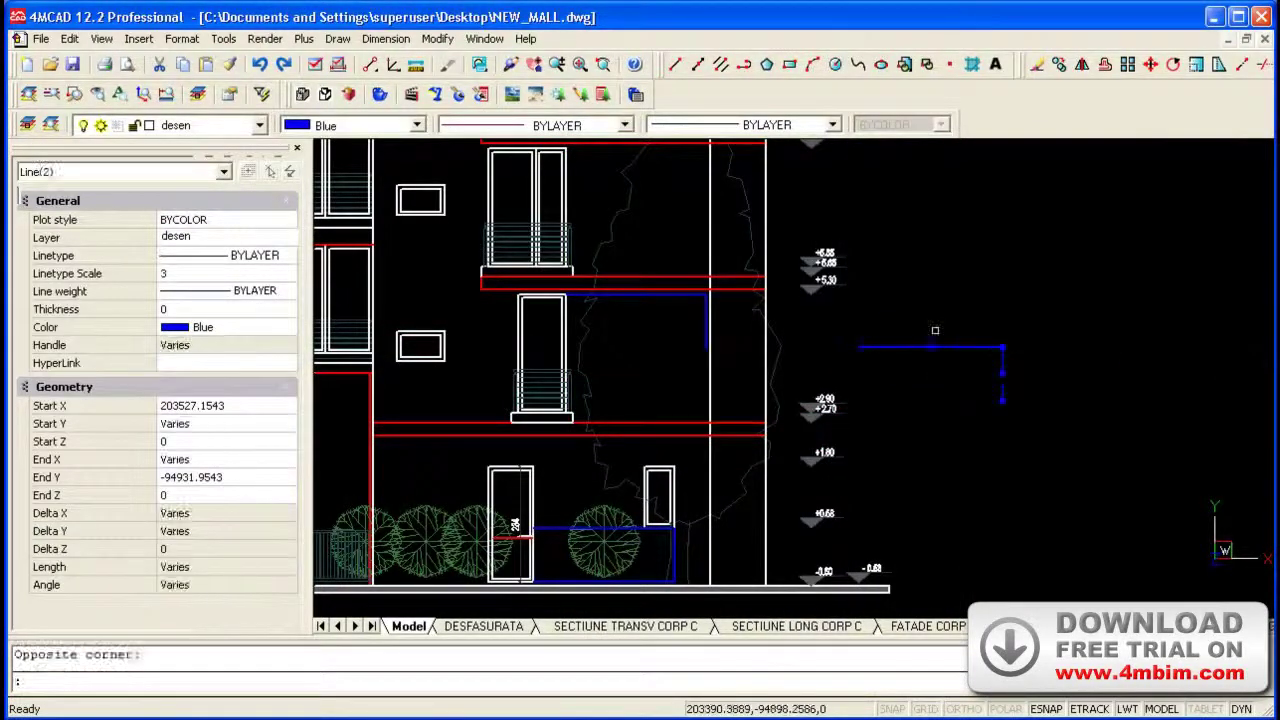
key(Delete)
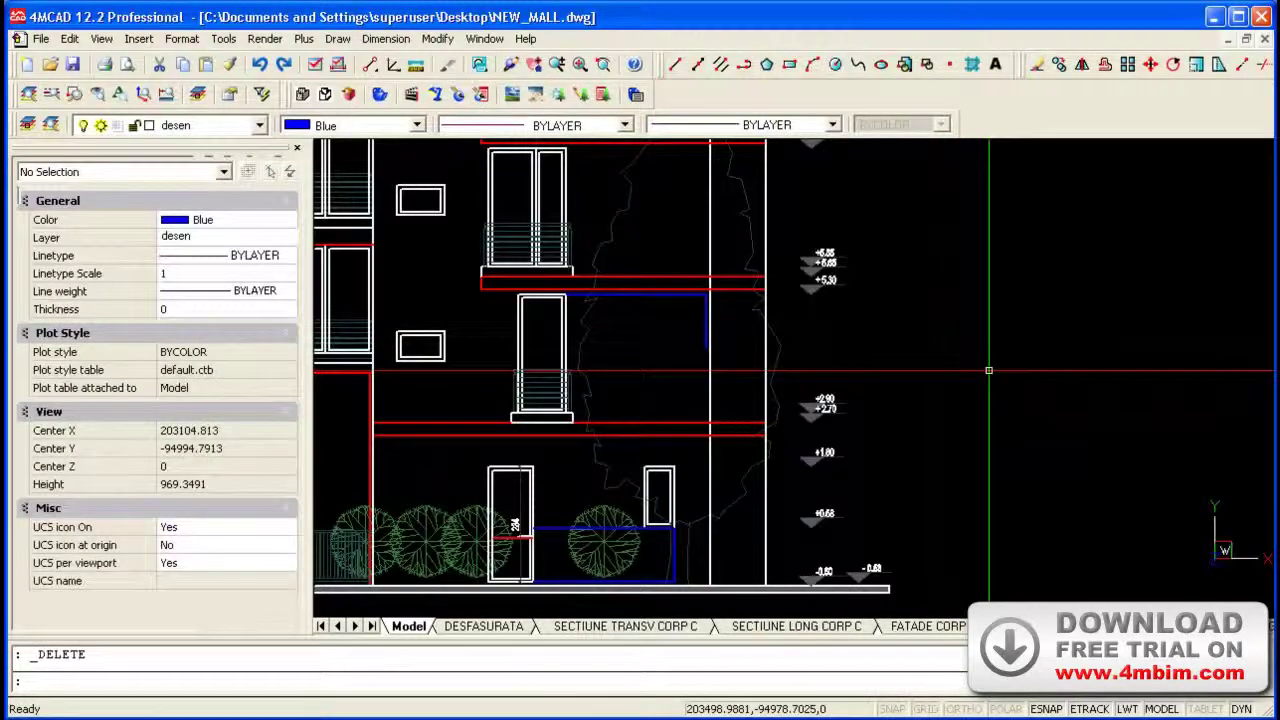
scroll(1040, 432, down, 3)
scroll(540, 283, down, 2)
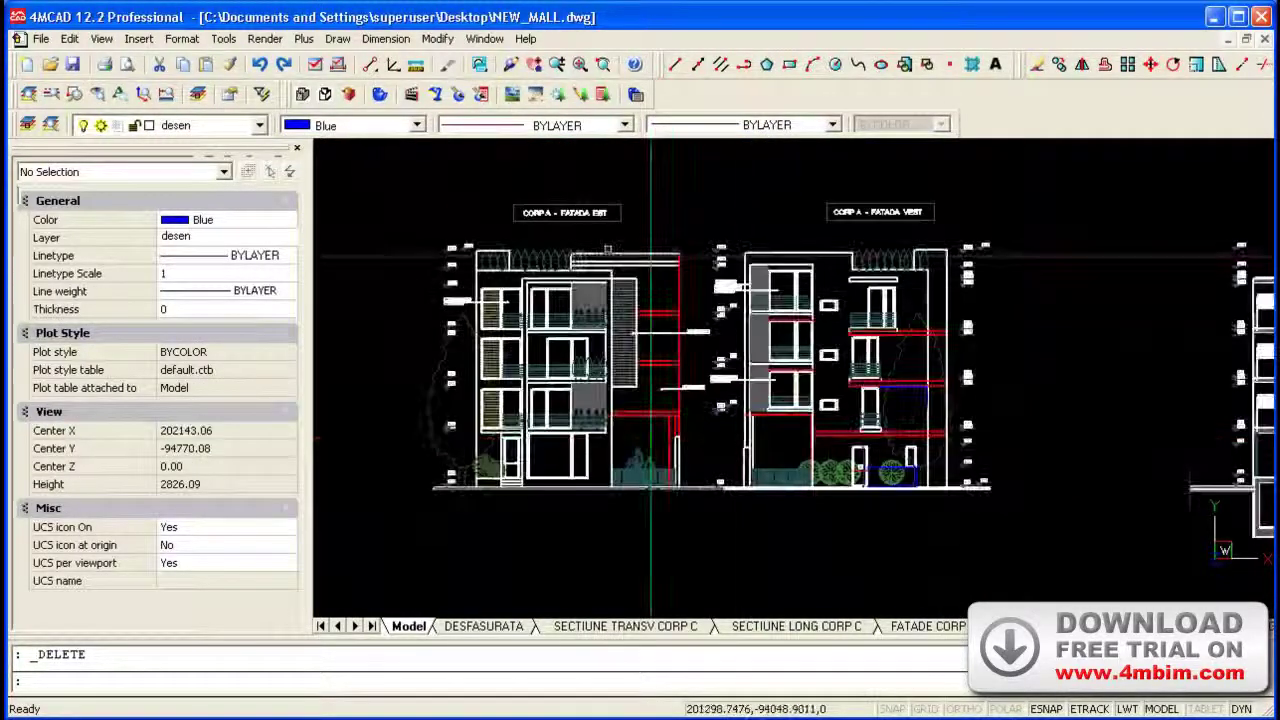
scroll(540, 258, up, 3)
scroll(529, 323, up, 2)
scroll(560, 325, up, 2)
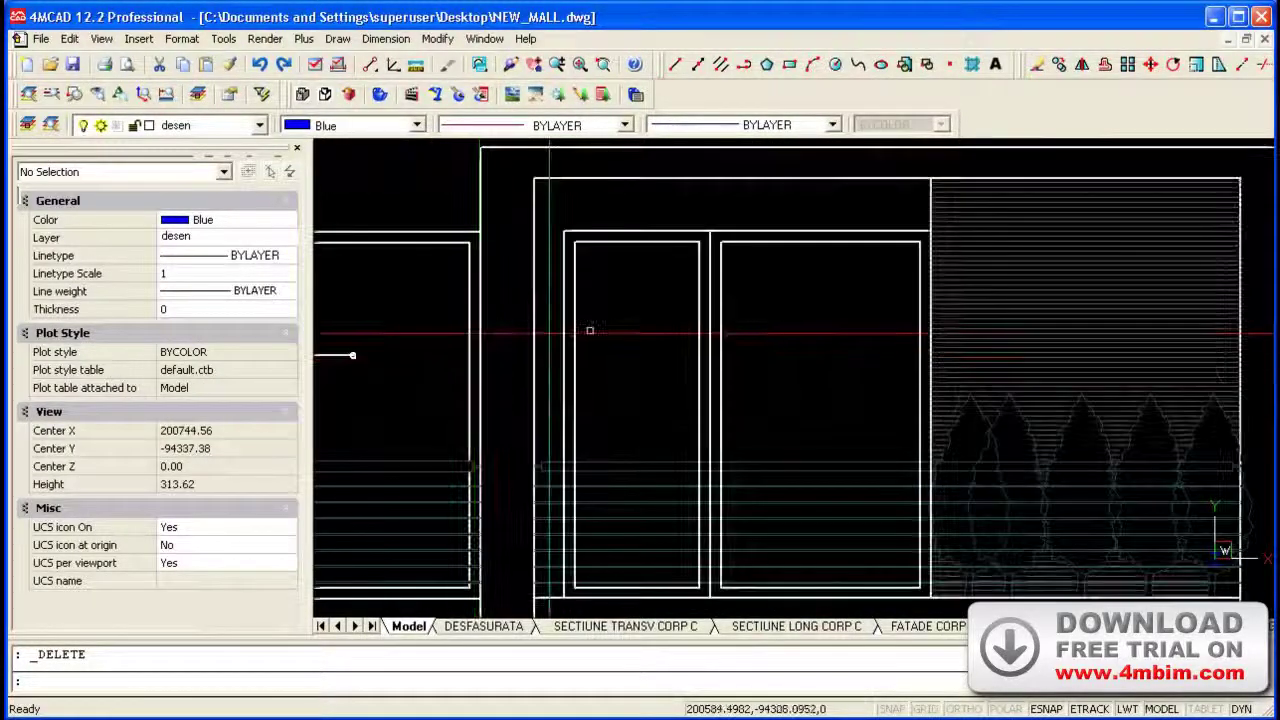
scroll(586, 329, up, 2)
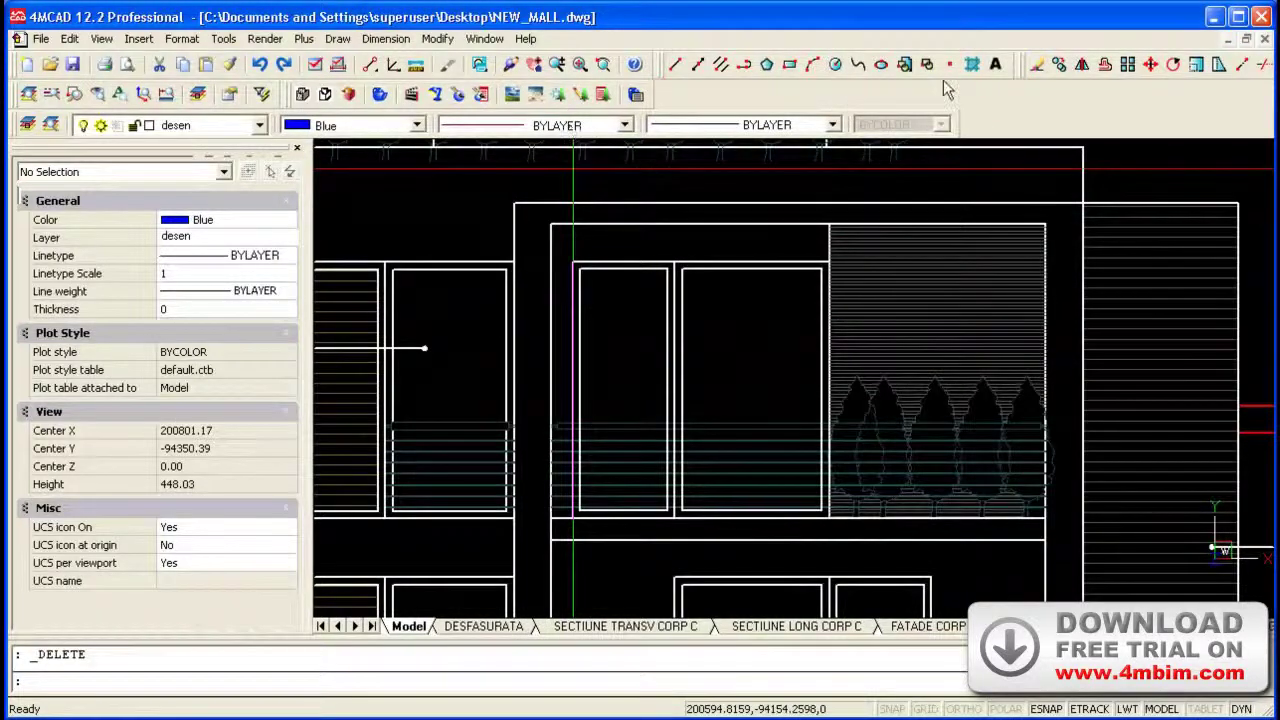
Hatch the narrow left window pane with the blue diagonal hatch
click(972, 65)
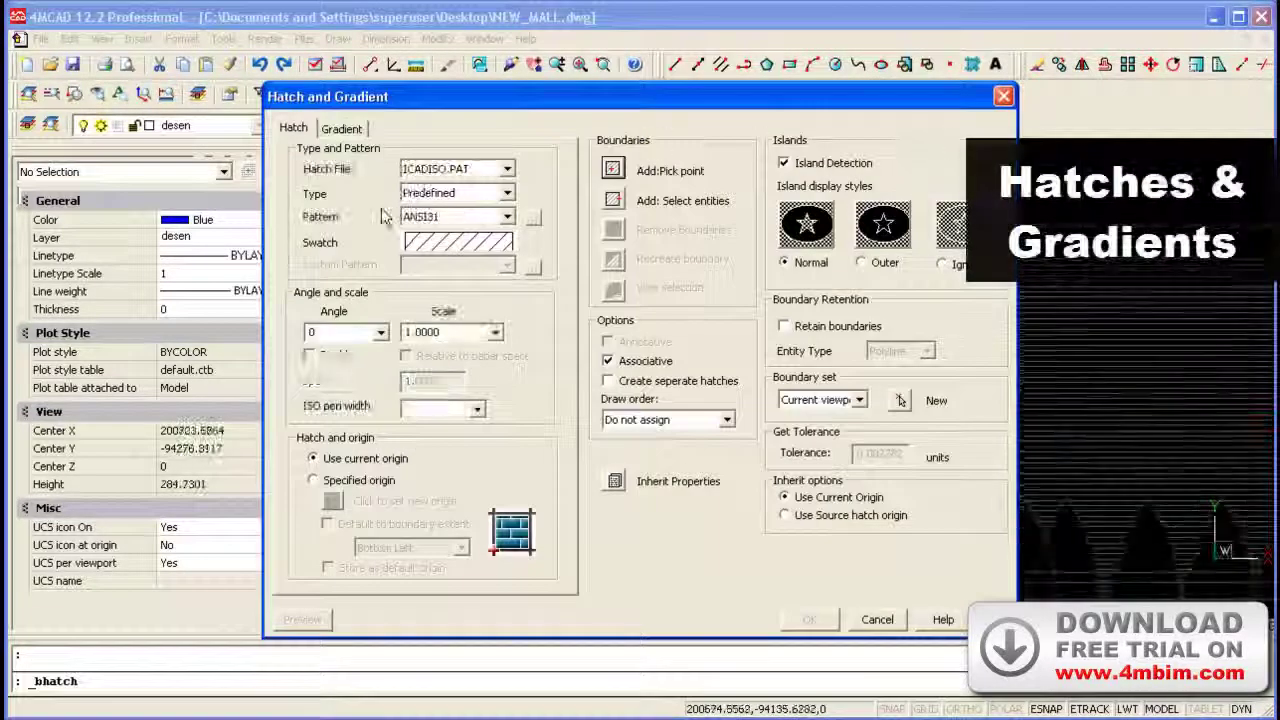
click(610, 170)
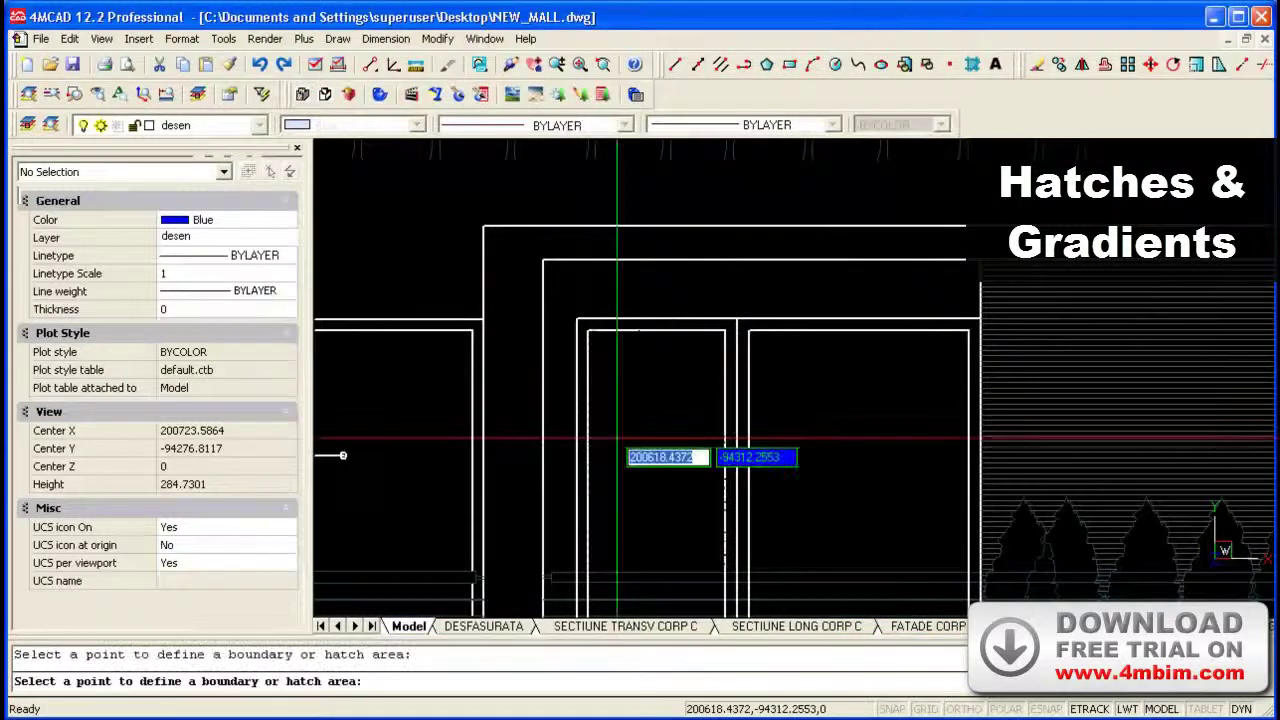
key(Return)
click(810, 620)
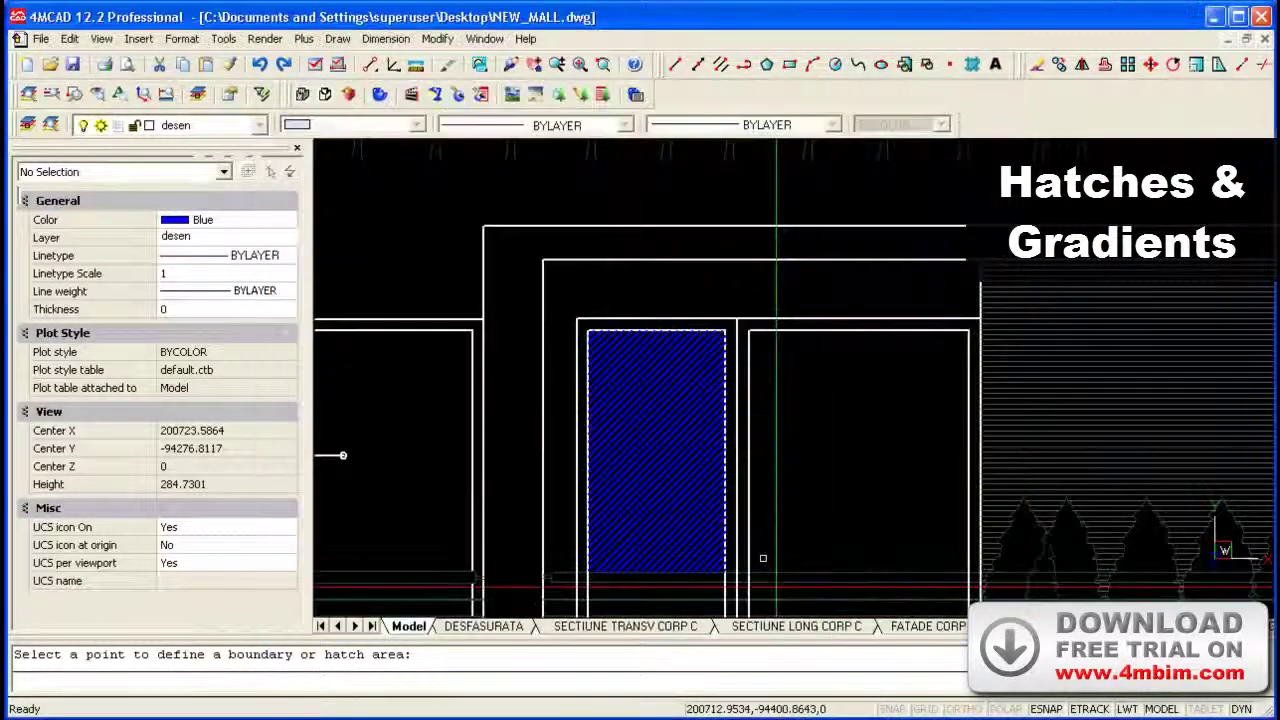
Add a second hatch using the ANSI38 pattern inside the picked area
click(974, 65)
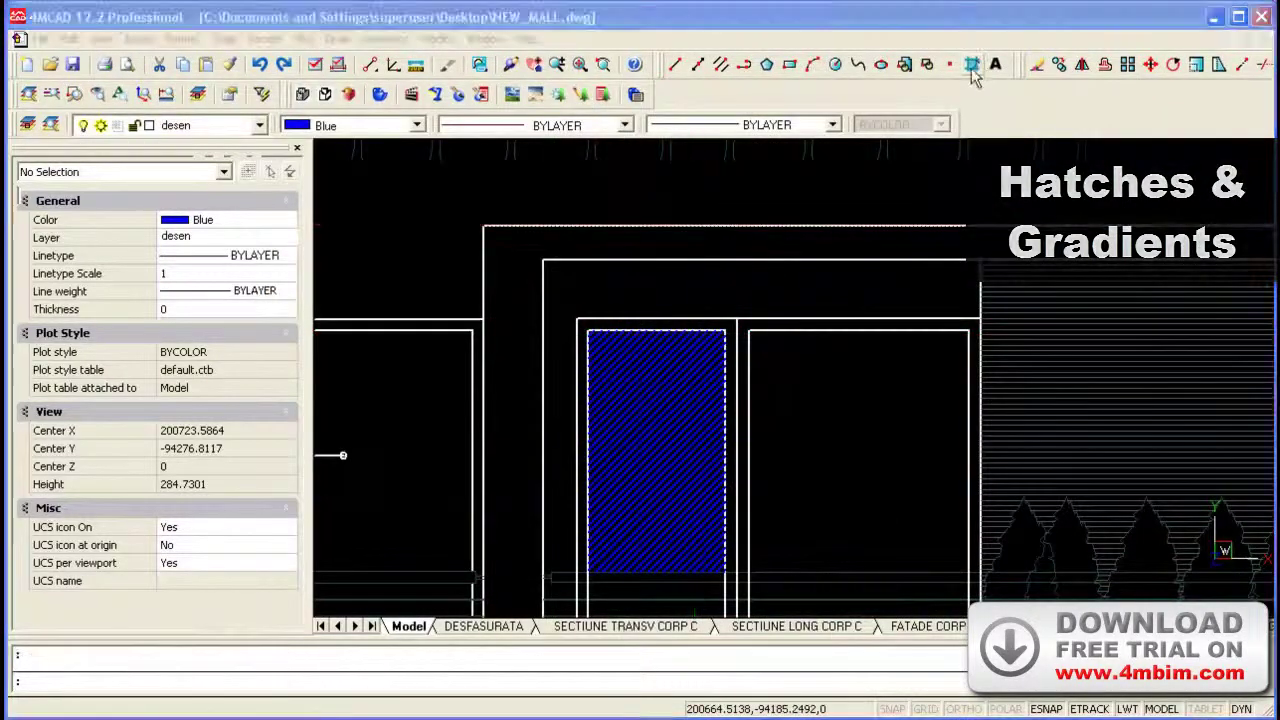
click(530, 219)
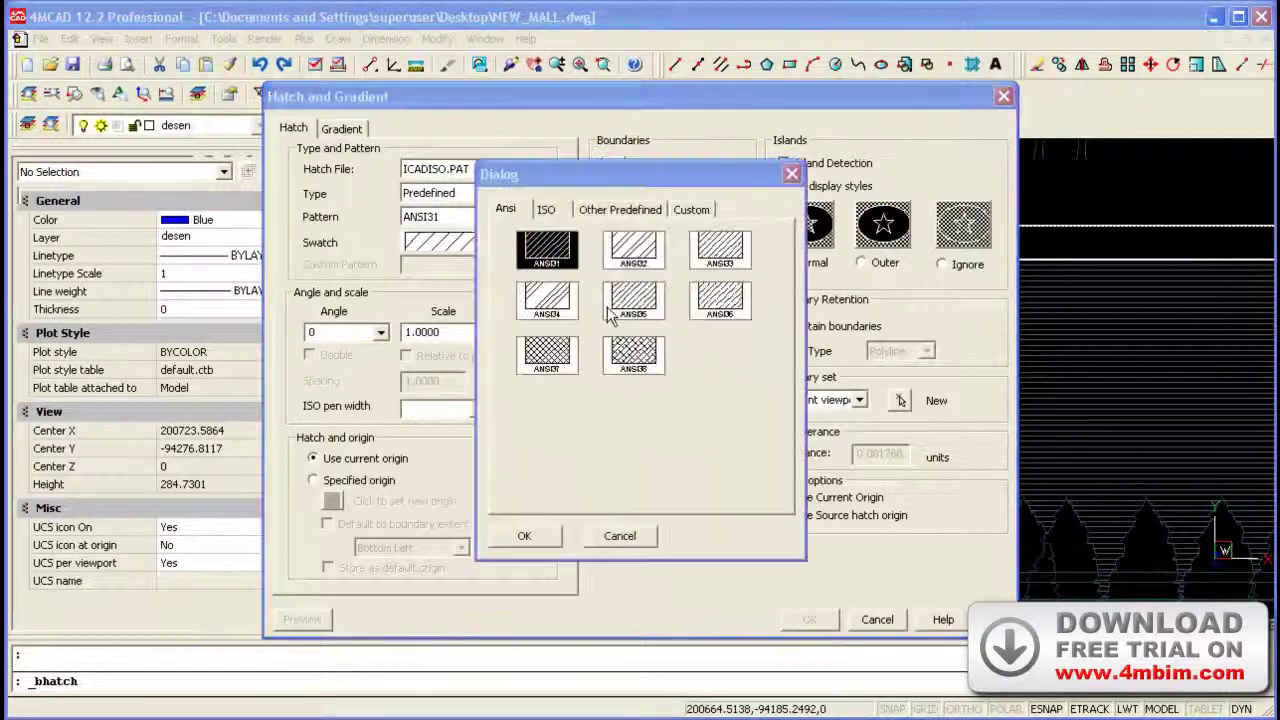
click(650, 352)
click(524, 536)
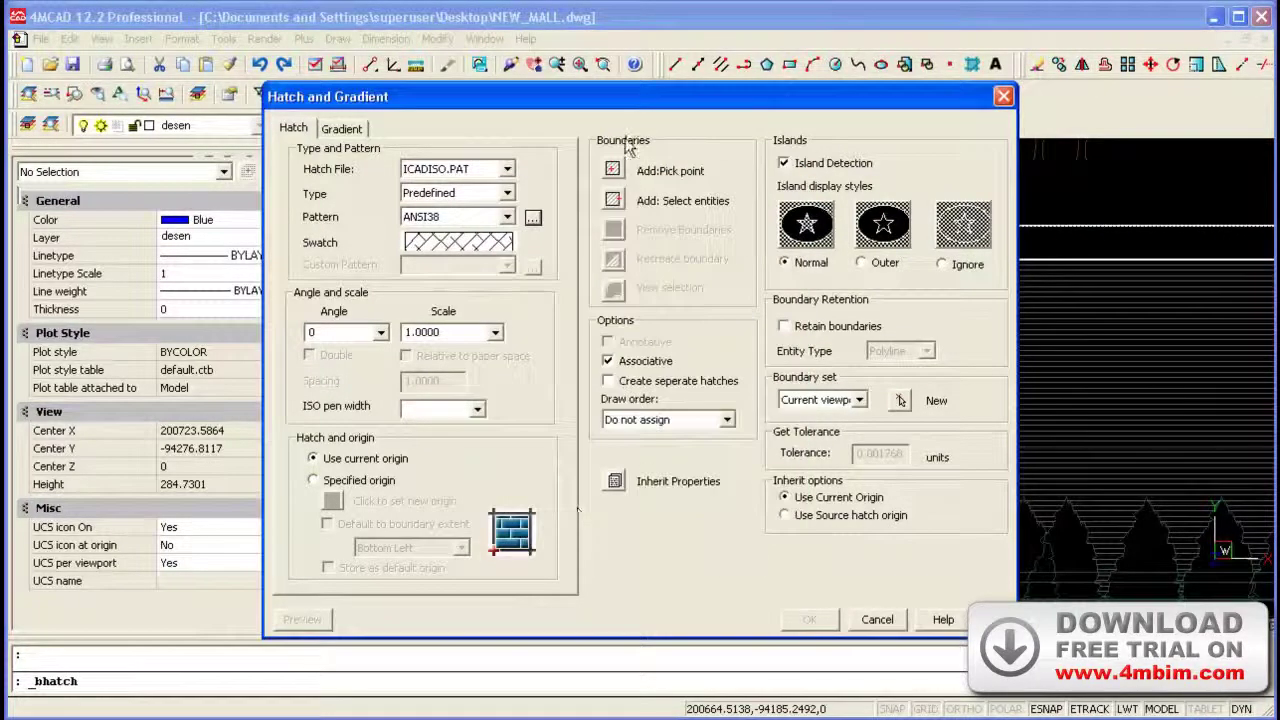
click(640, 170)
click(780, 458)
key(Return)
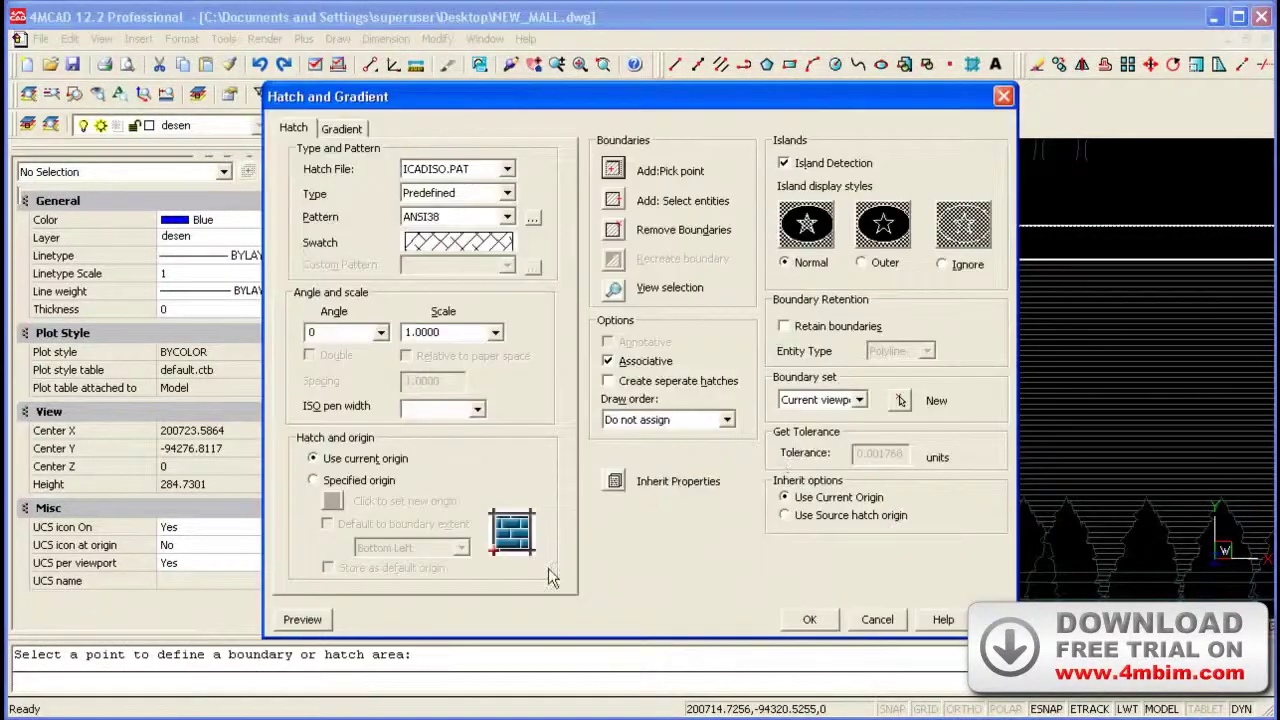
click(810, 620)
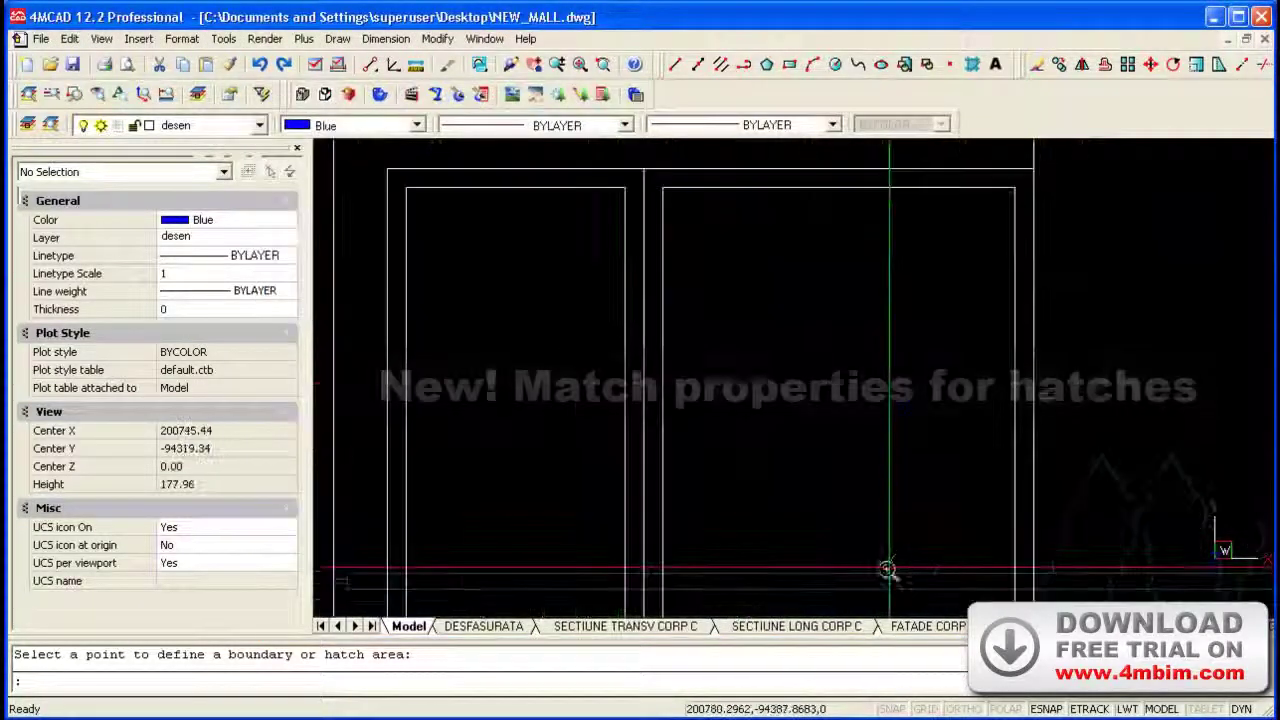
Use Match Properties to copy one hatch's diagonal pattern onto the other hatch
click(230, 66)
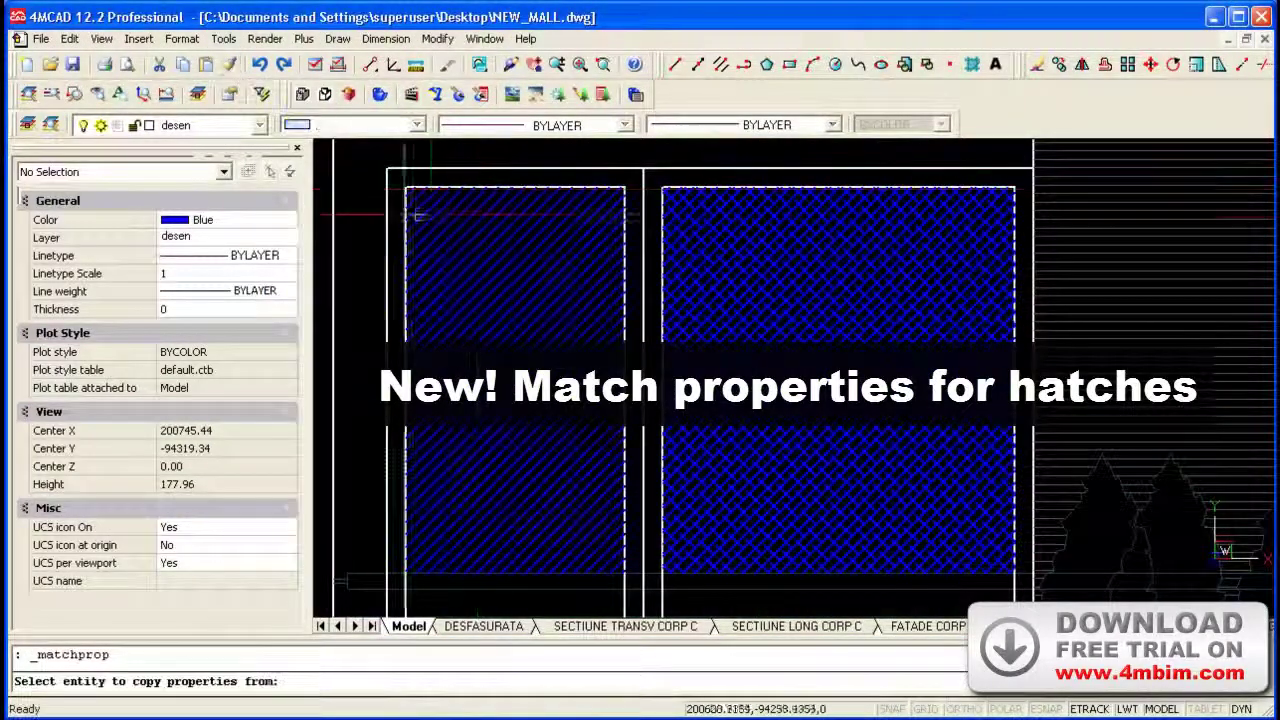
click(725, 225)
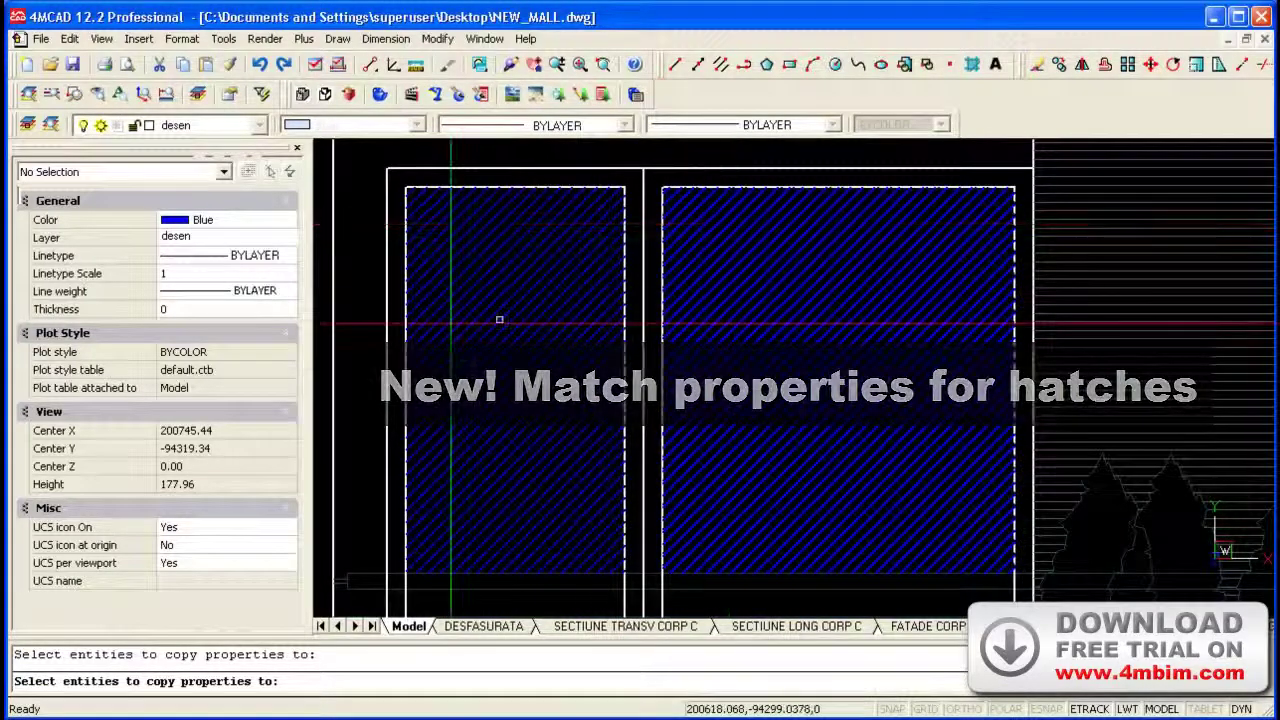
scroll(1088, 218, down, 3)
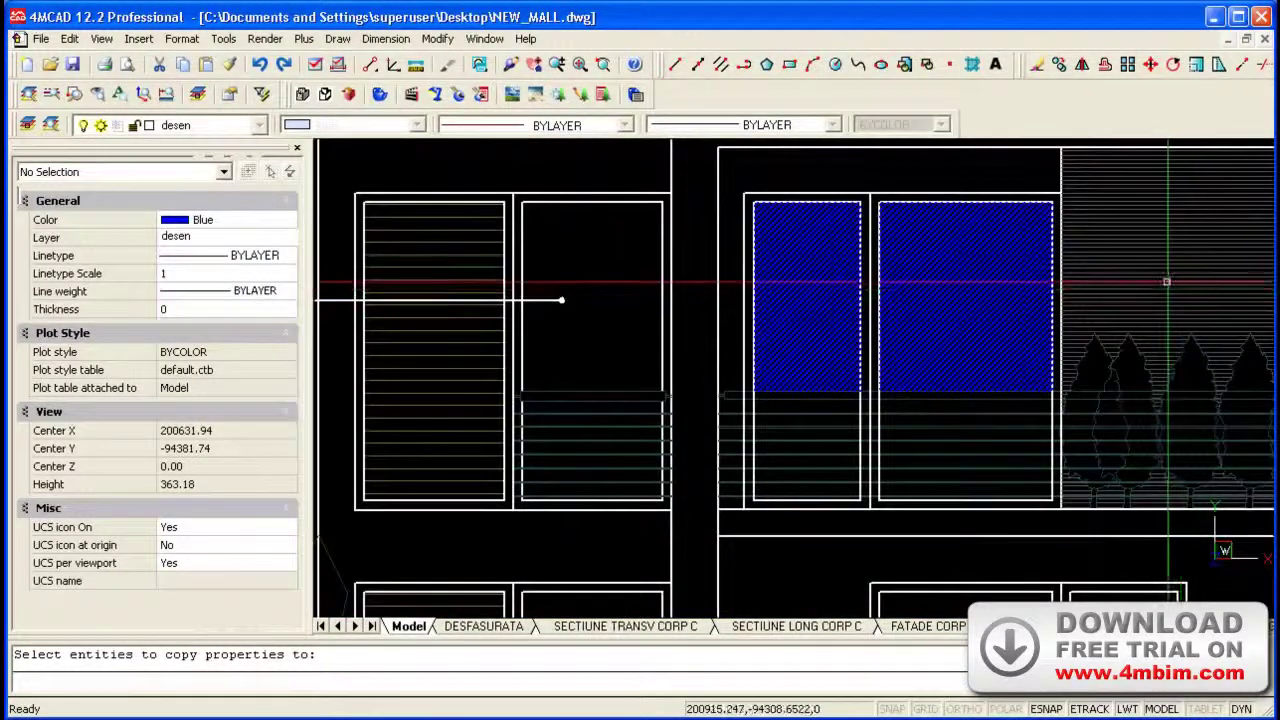
key(Escape)
Look over the matched hatches, then close NEW_MALL.dwg without saving the changes
scroll(1134, 280, up, 1)
scroll(344, 410, up, 1)
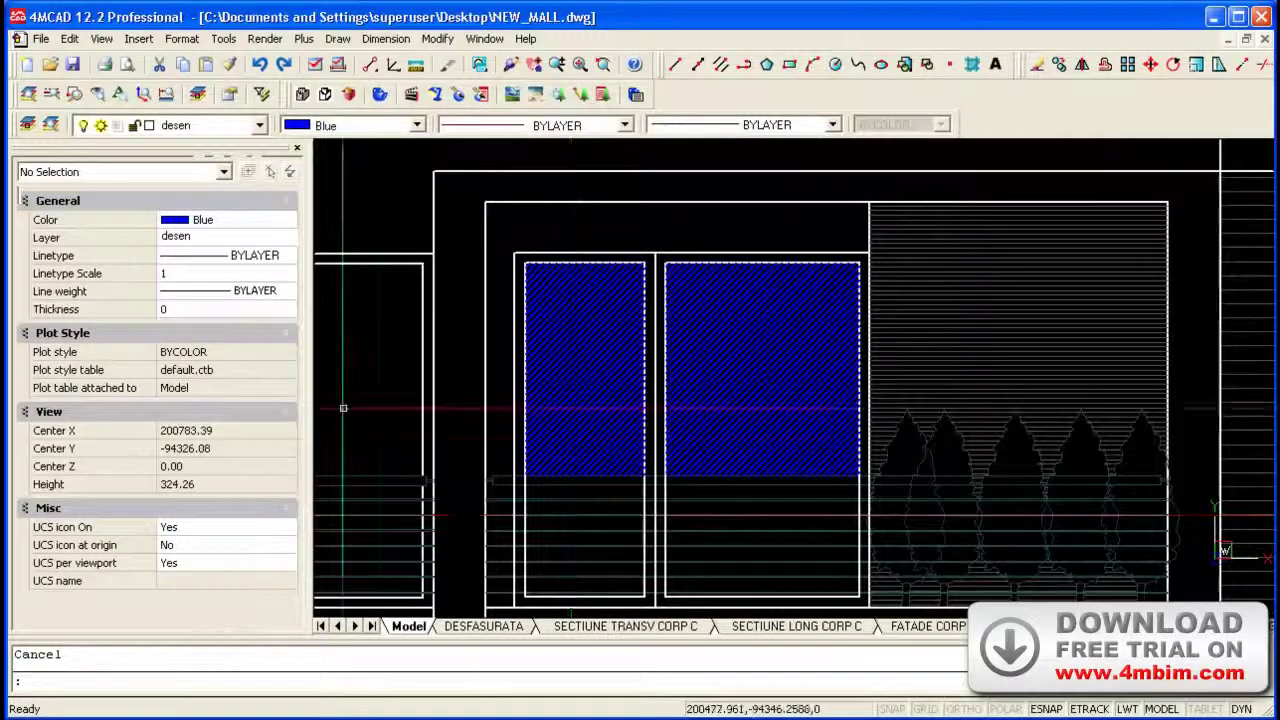
scroll(525, 330, up, 1)
click(525, 330)
scroll(526, 329, down, 2)
scroll(524, 325, down, 2)
scroll(525, 330, down, 2)
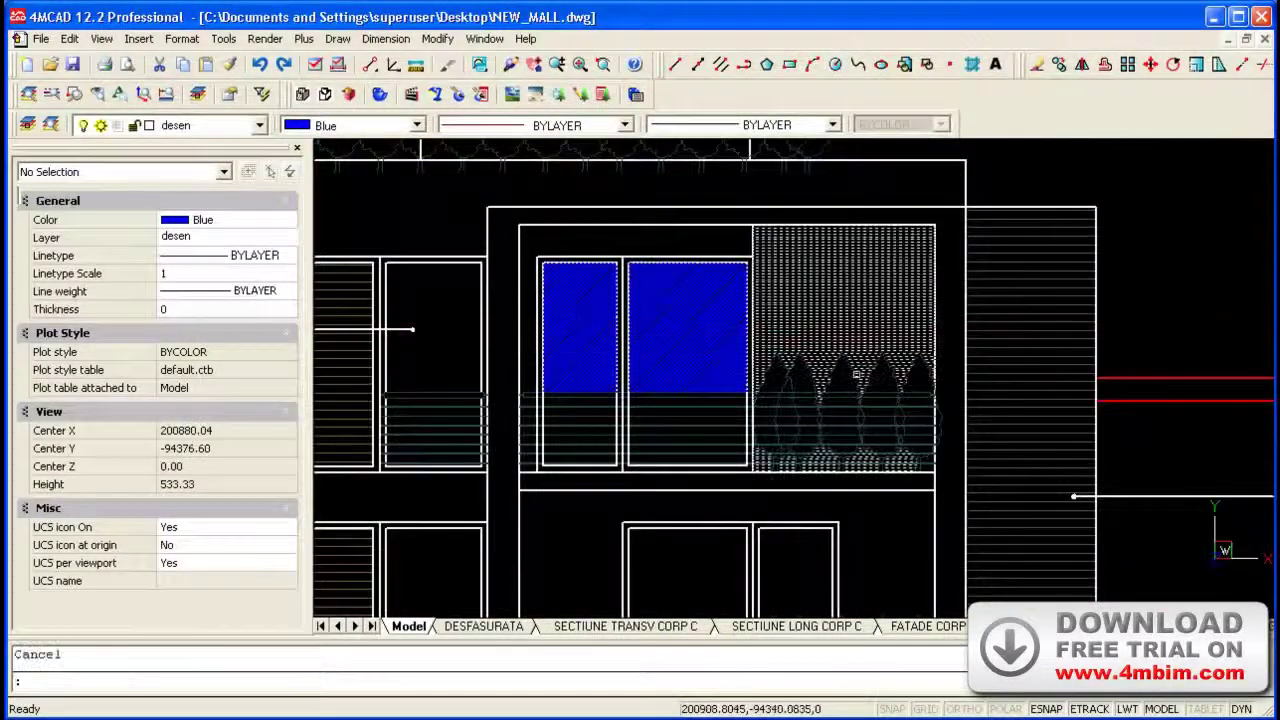
scroll(848, 355, down, 10)
scroll(791, 342, up, 6)
click(1265, 39)
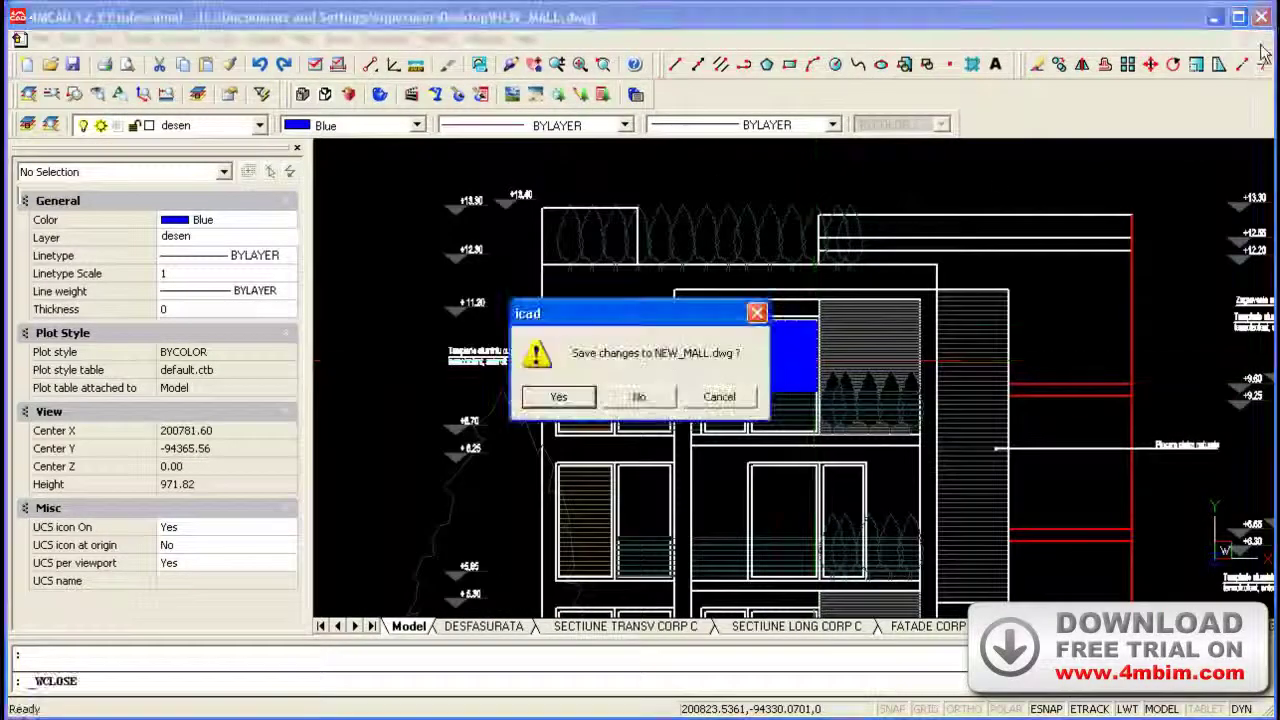
click(645, 397)
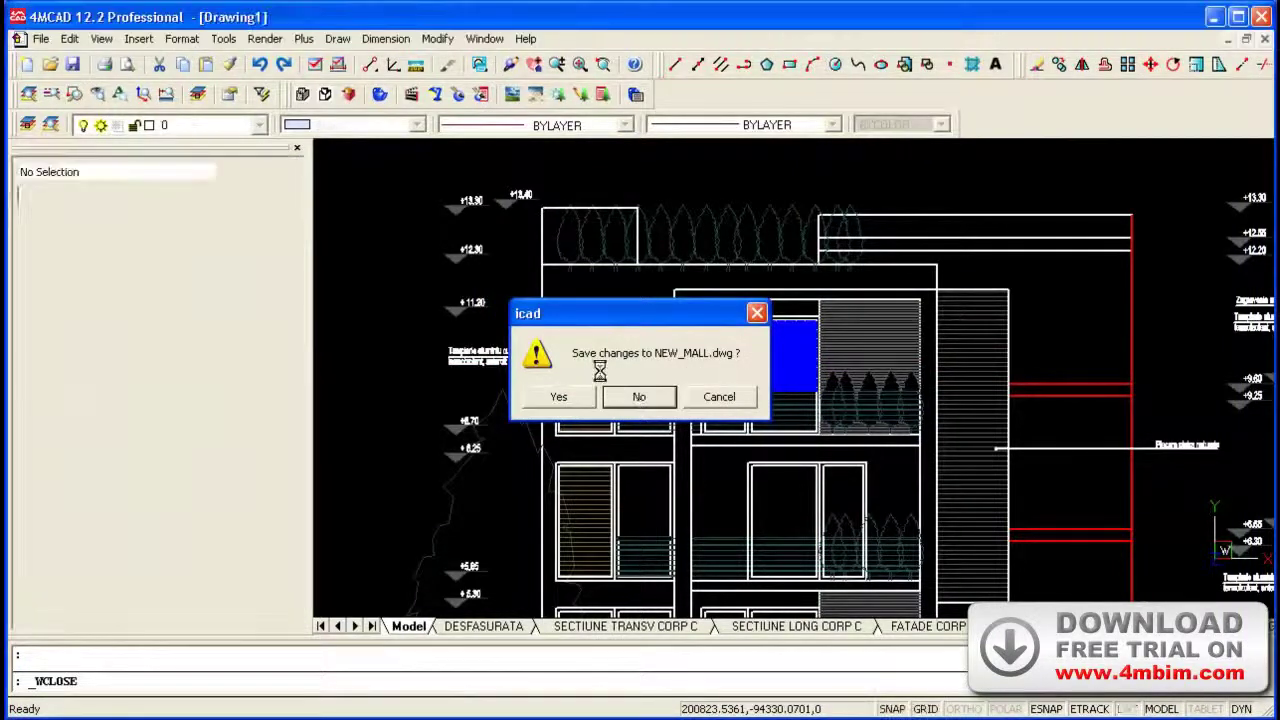
In the Insert Block dialog, choose the Synoptique .dwg file from the Desktop as the block source
click(152, 44)
click(150, 58)
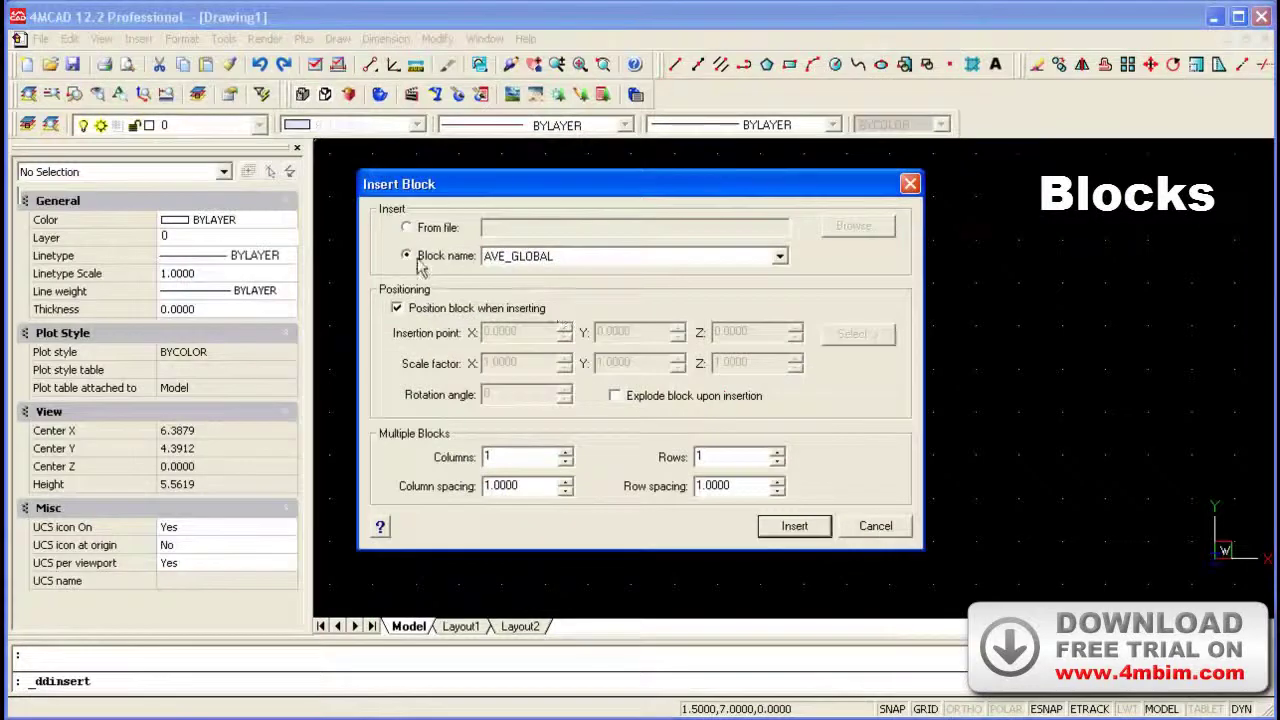
click(432, 230)
click(856, 226)
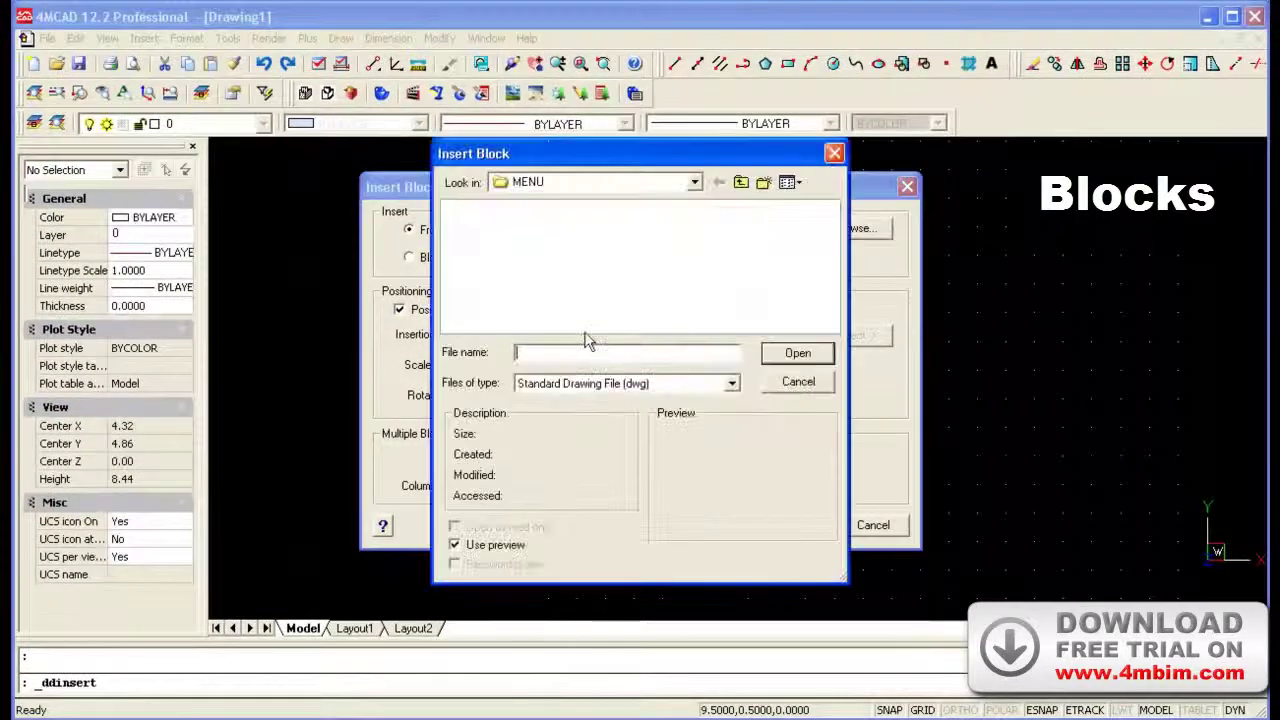
click(560, 190)
click(523, 199)
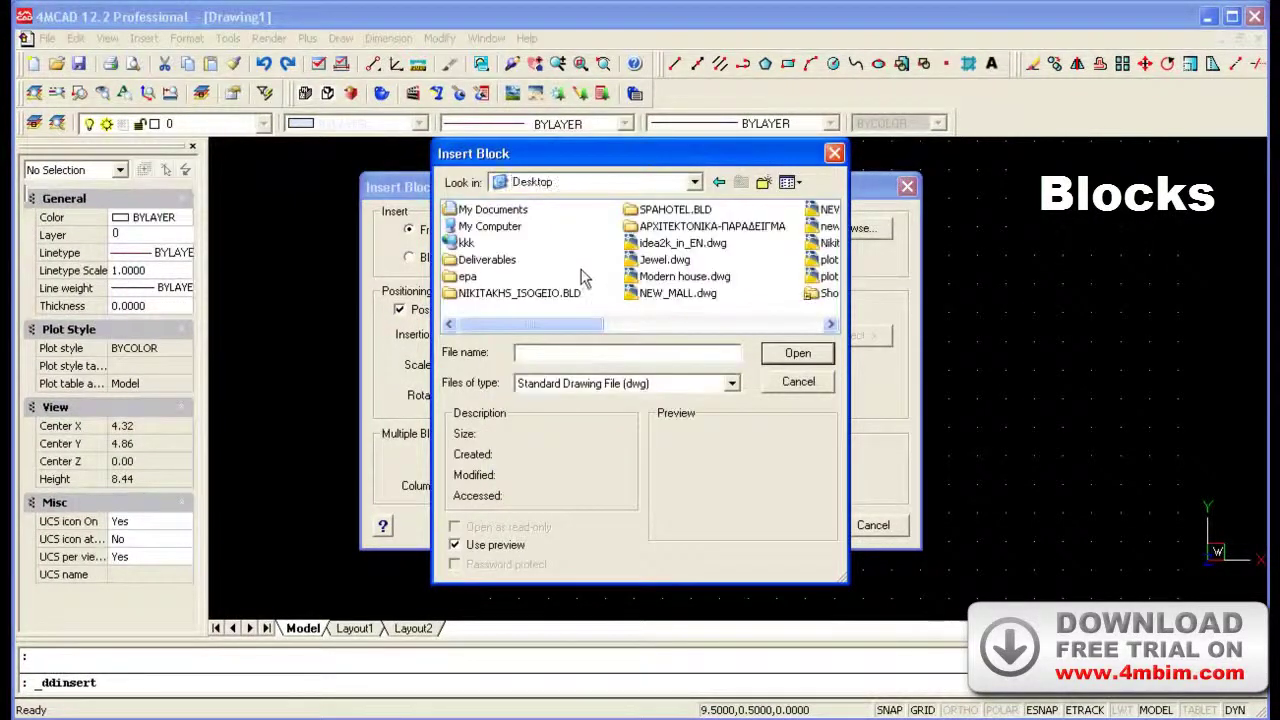
drag(540, 324, 806, 337)
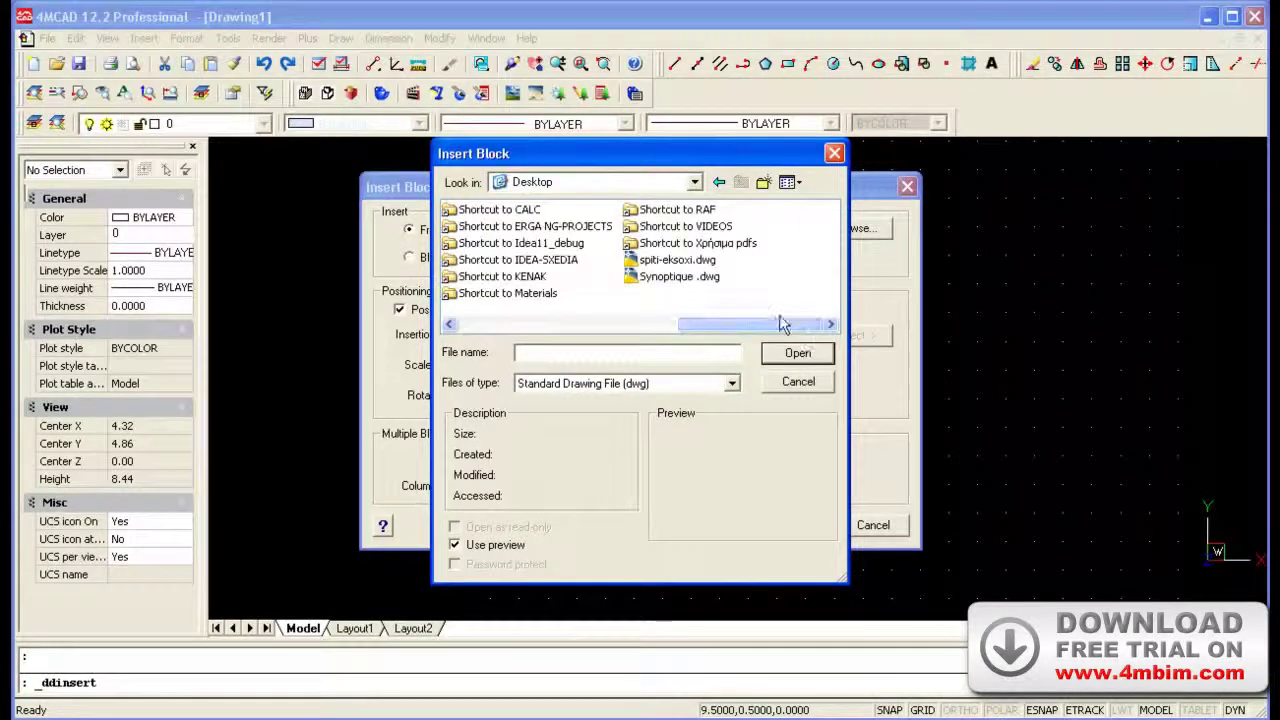
click(676, 277)
click(800, 354)
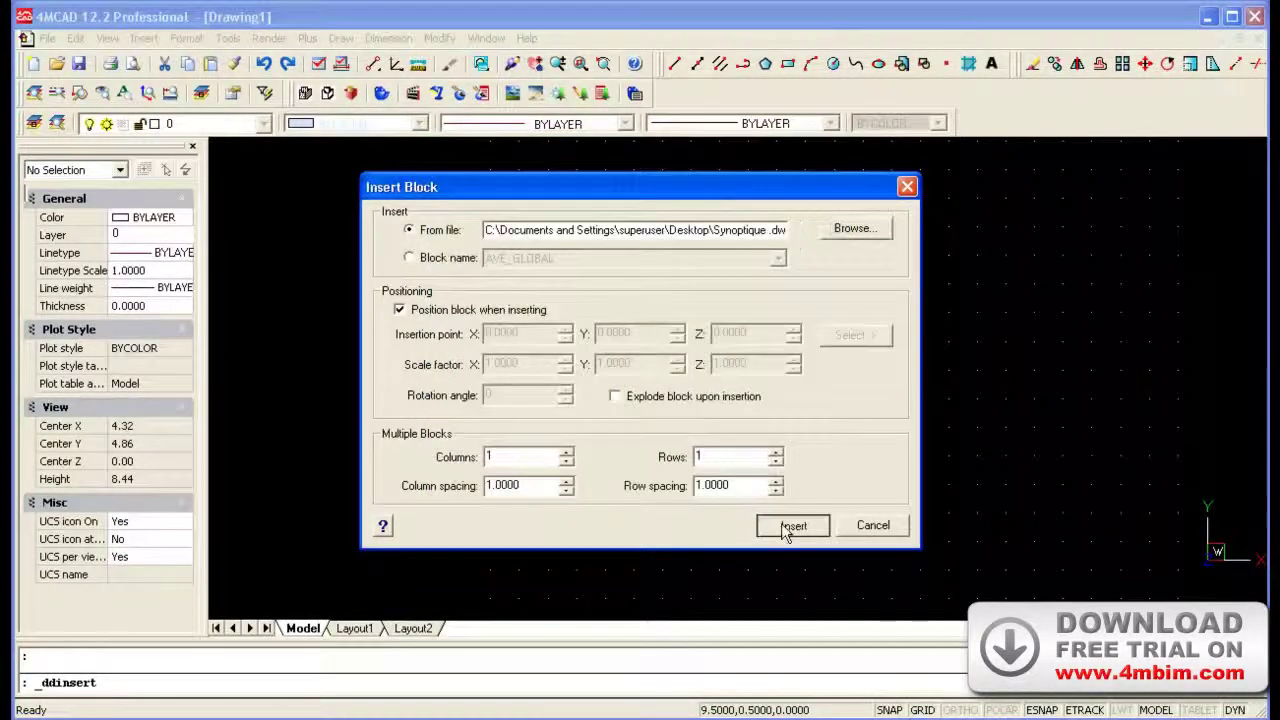
Place Synoptique at 0,0,0 with X scale 5.5, default Y scale and rotation 0, then zoom to extents
click(785, 528)
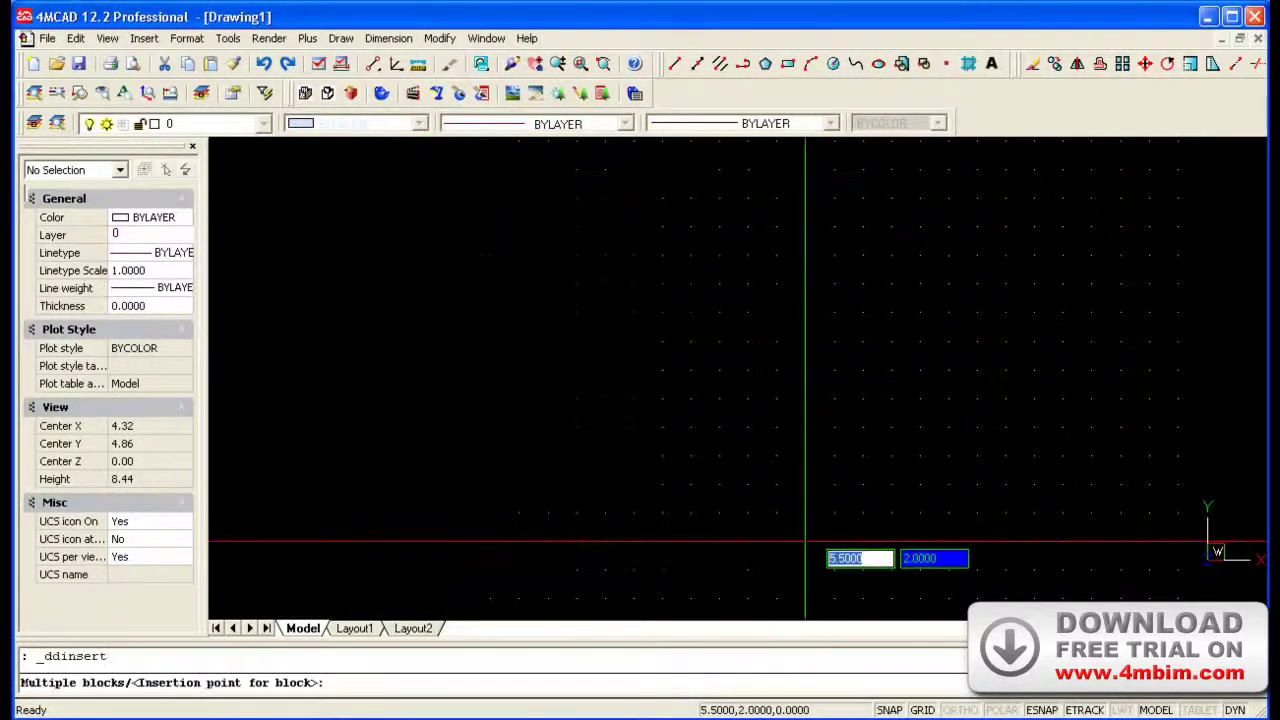
text(0)
key(Tab)
key(Return)
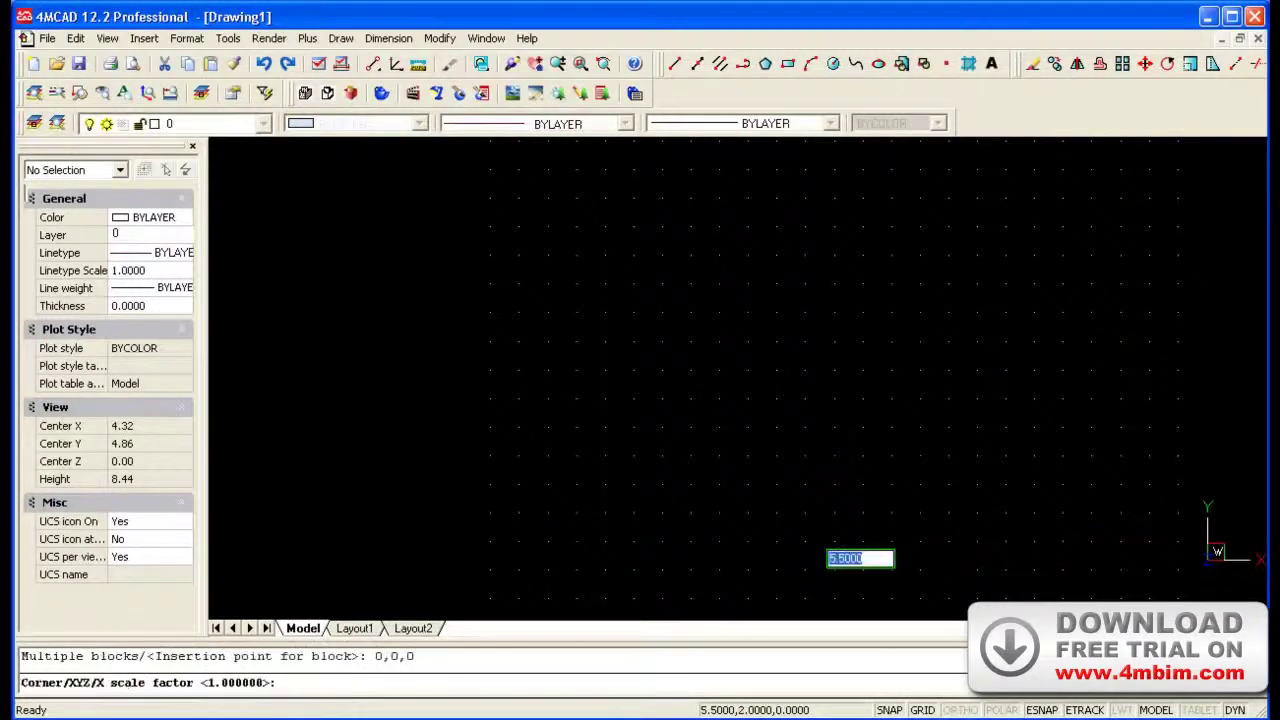
key(Return)
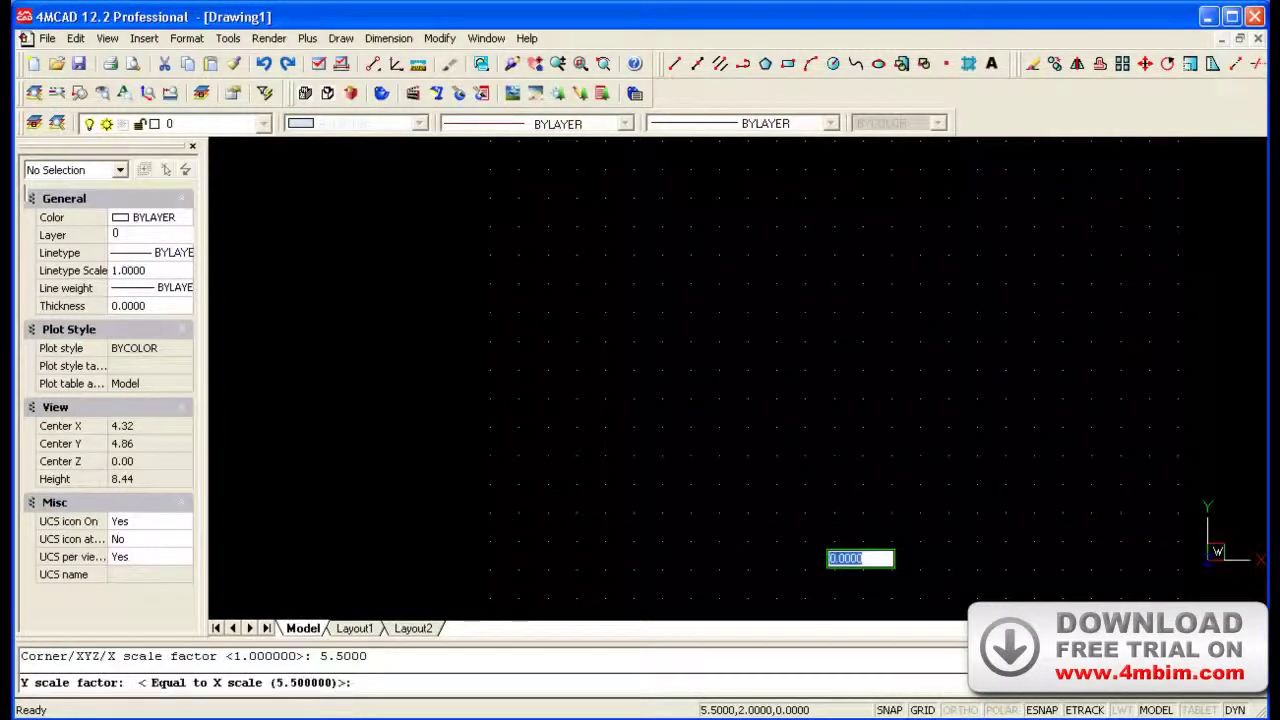
key(Return)
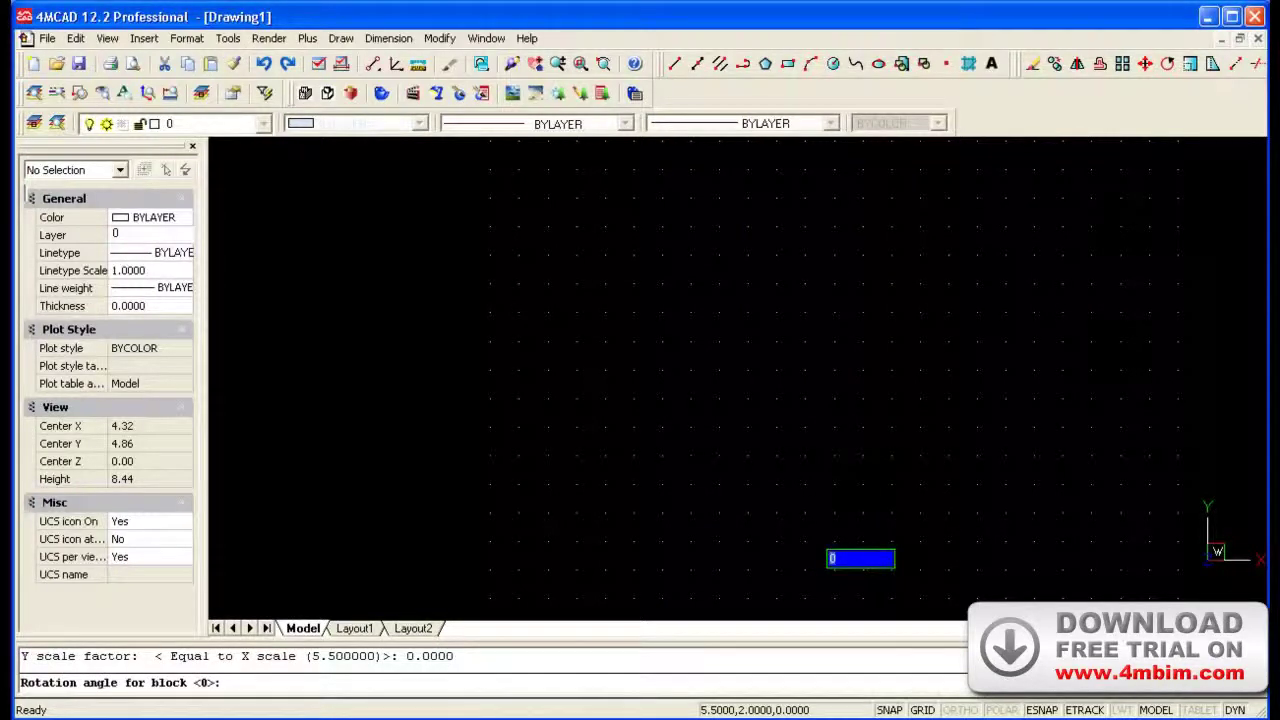
key(Return)
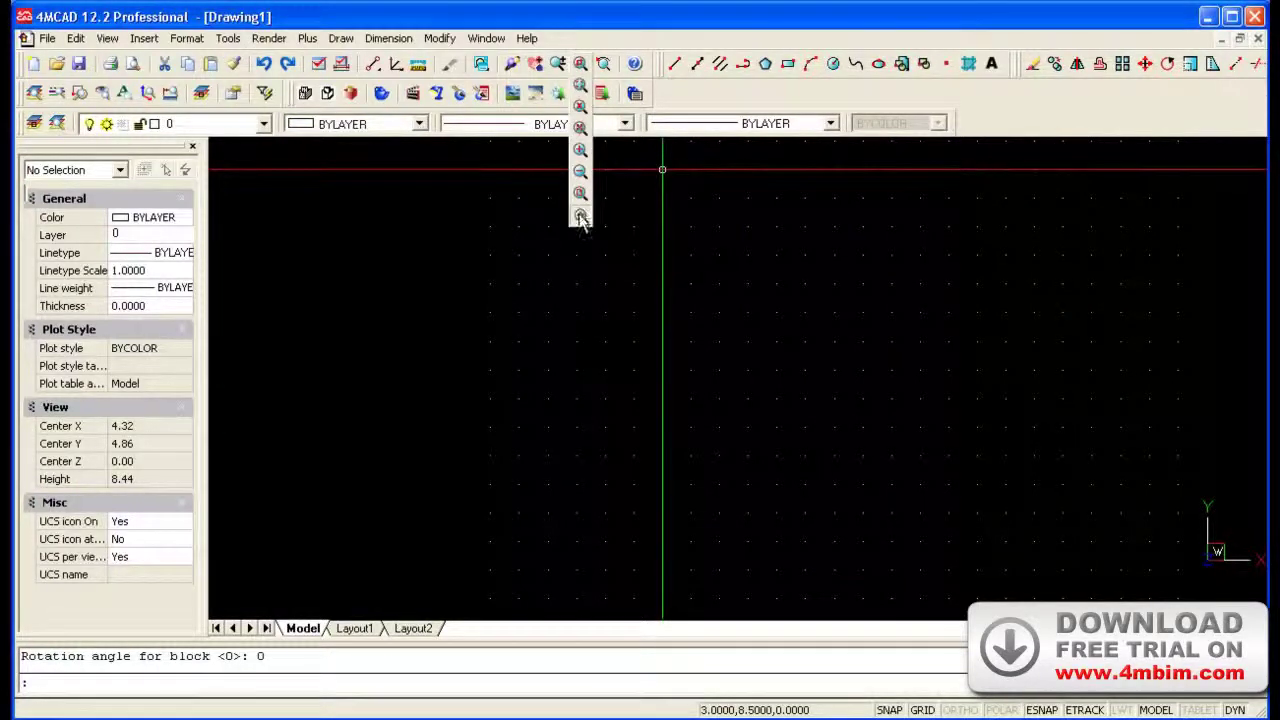
click(580, 217)
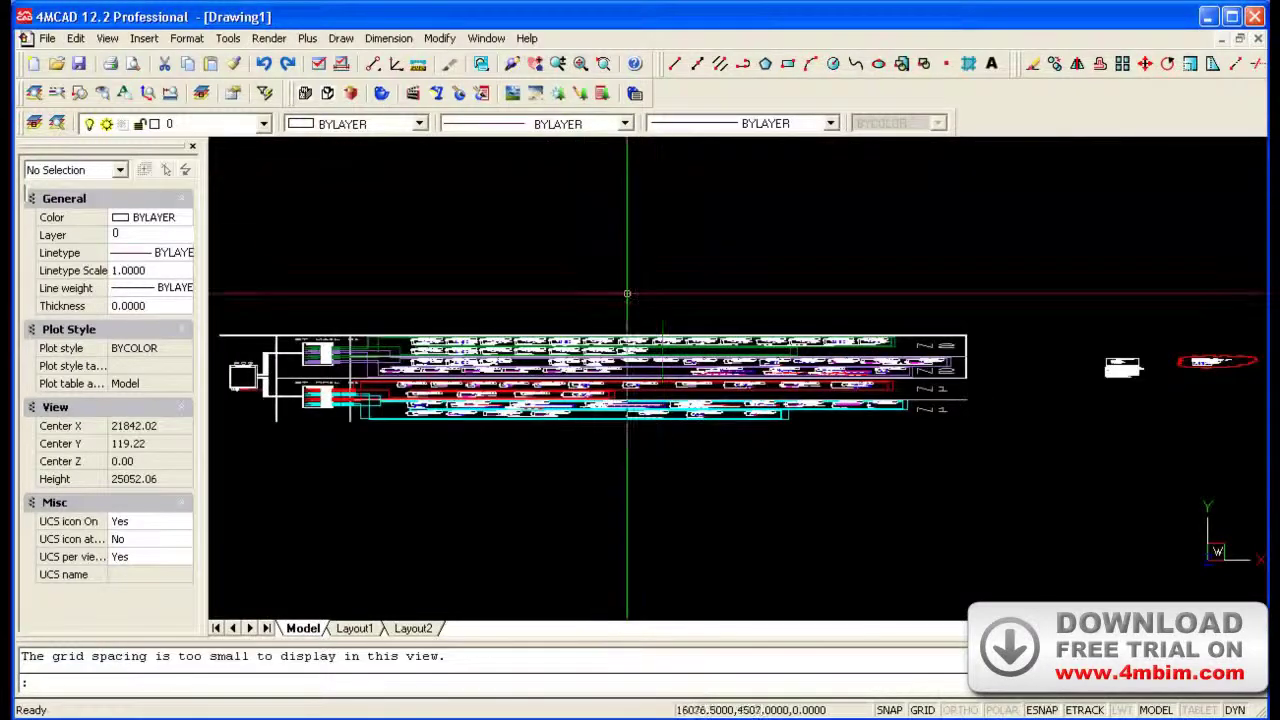
Select the inserted Synoptique block and begin editing its X scale in the Properties panel
drag(980, 440, 215, 325)
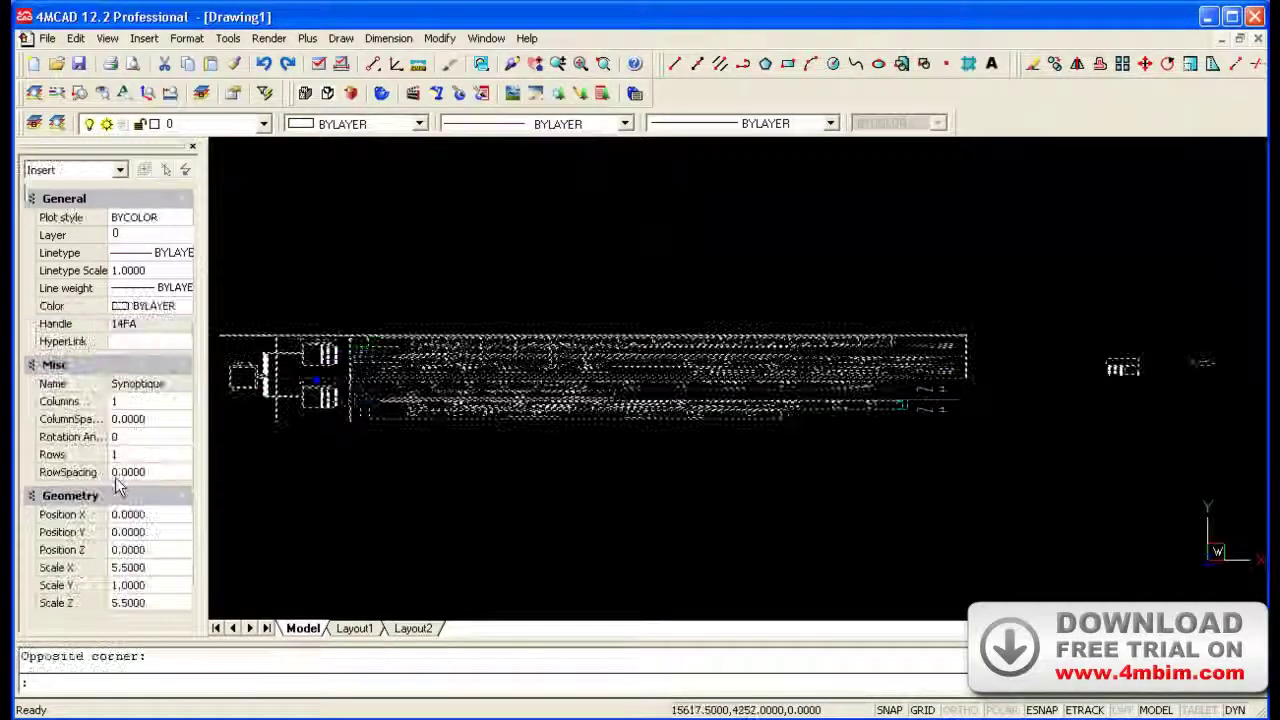
click(150, 567)
text(1)
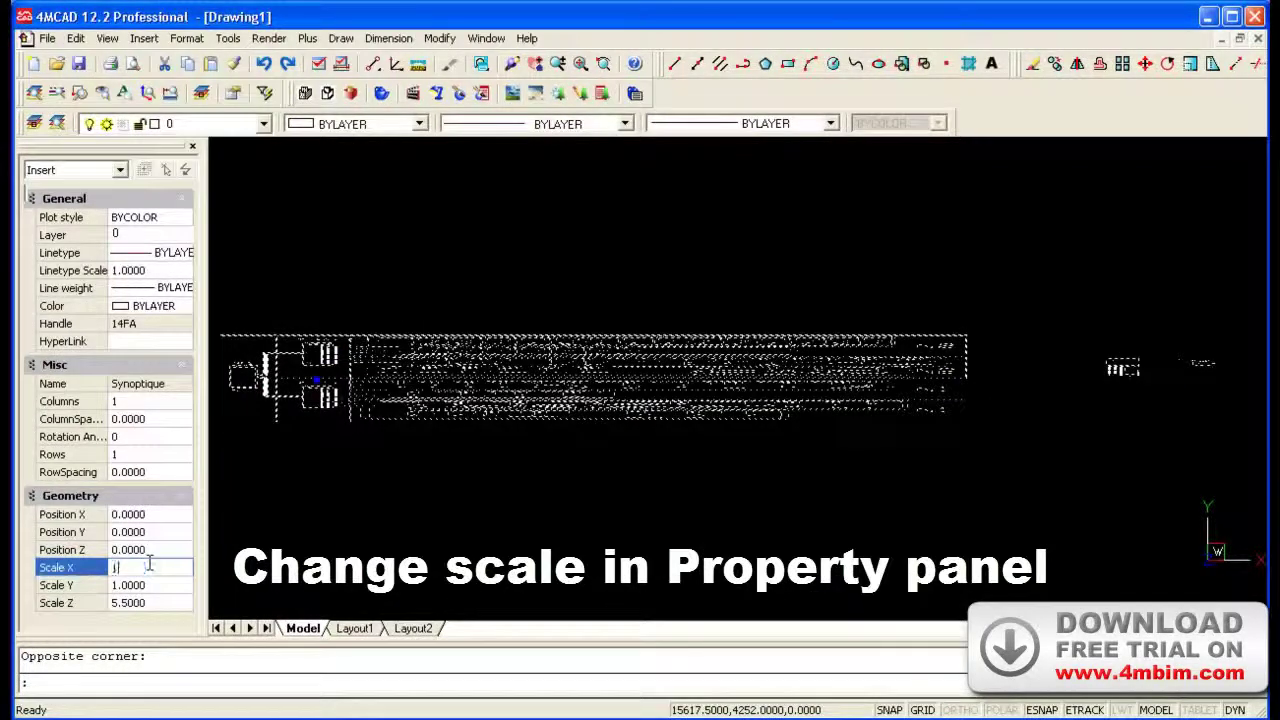
key(Return)
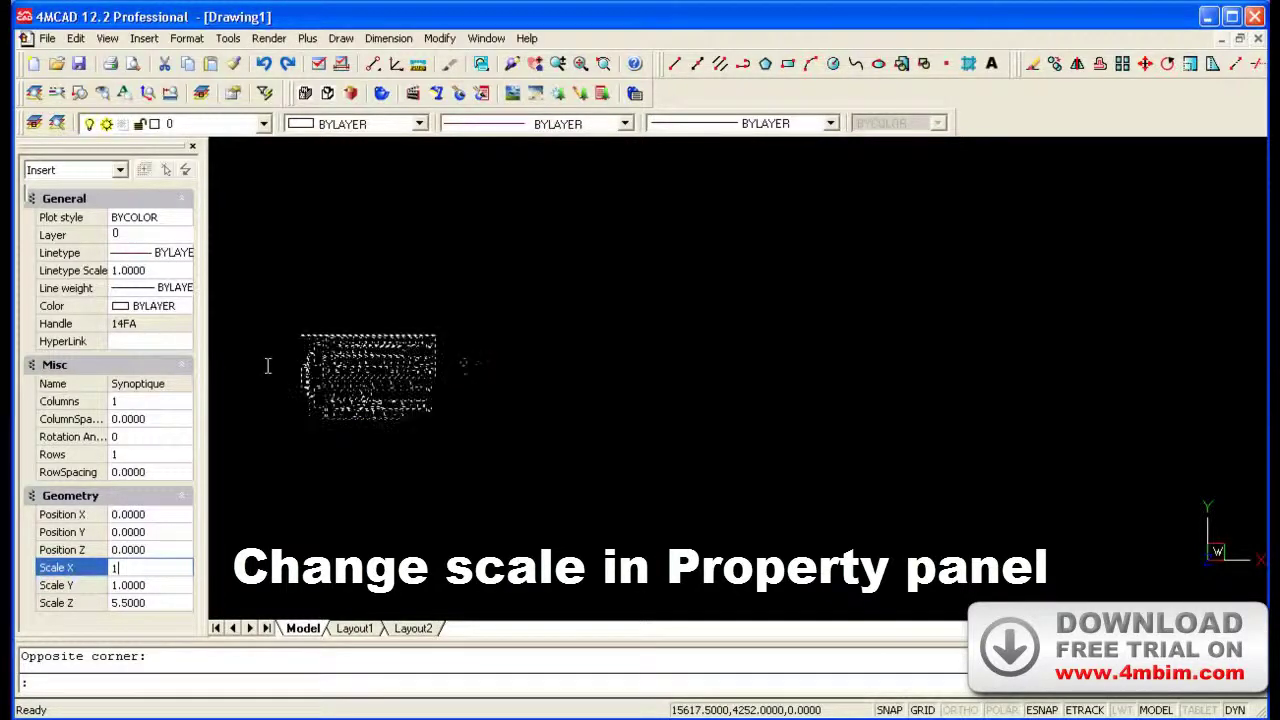
scroll(269, 366, up, 5)
scroll(275, 360, down, 2)
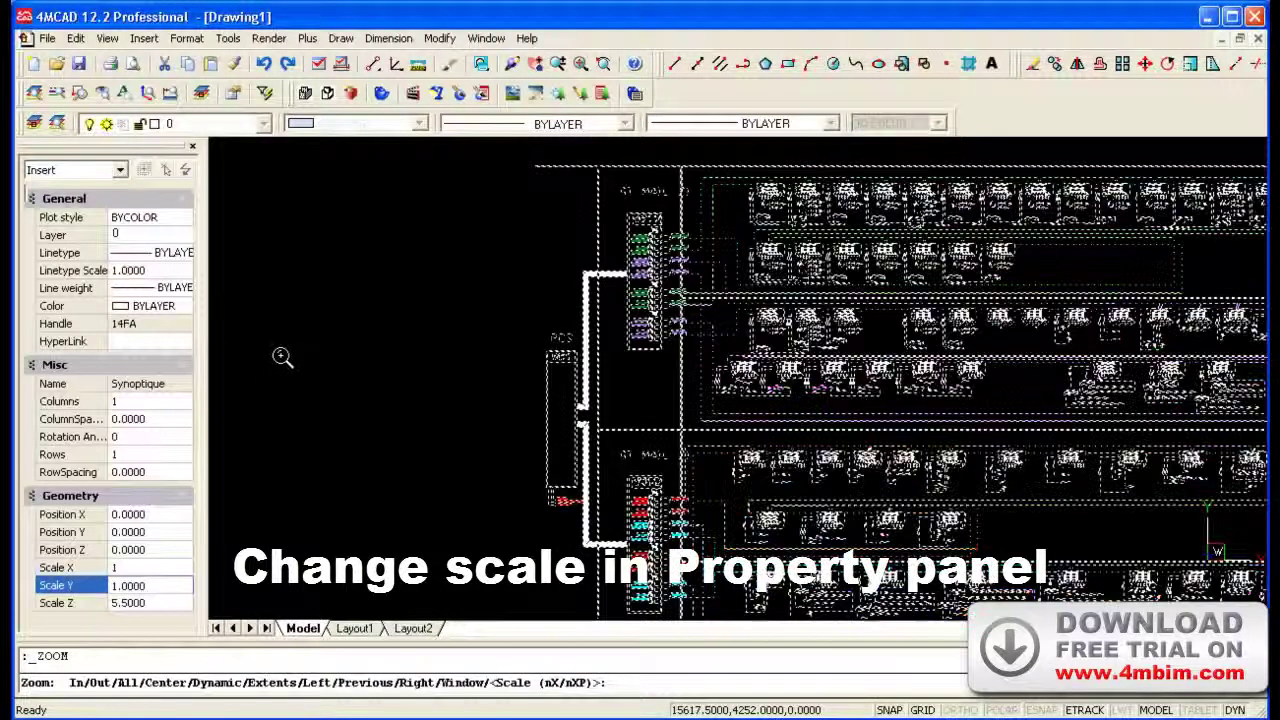
scroll(283, 352, down, 2)
key(Escape)
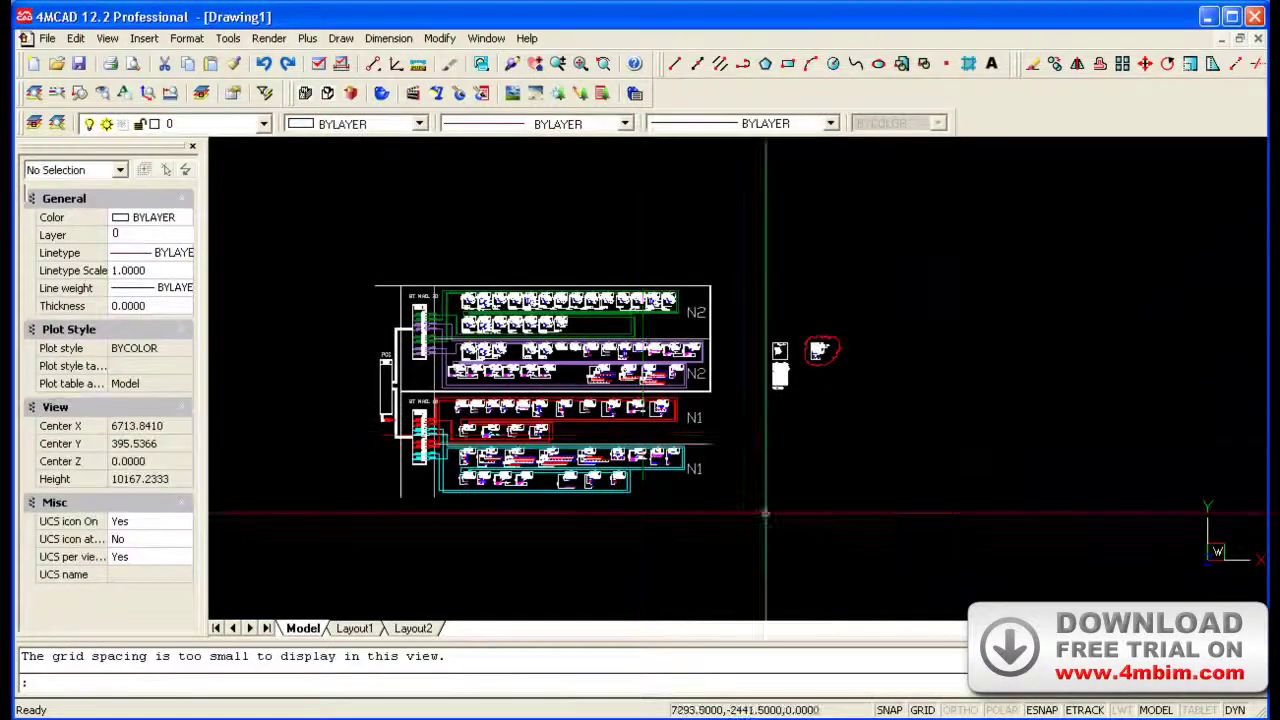
Window-select the block again and enter X and Y scale 0.5 and Z scale 1
click(675, 487)
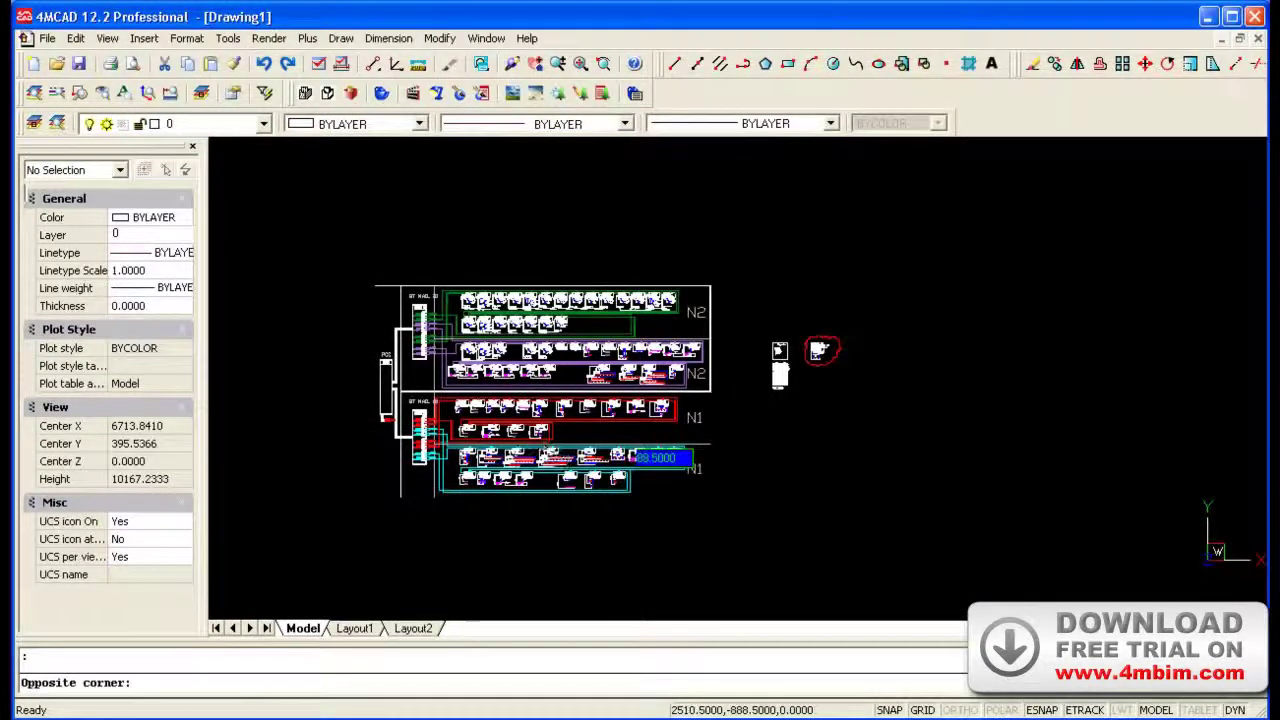
click(600, 445)
text(0.5)
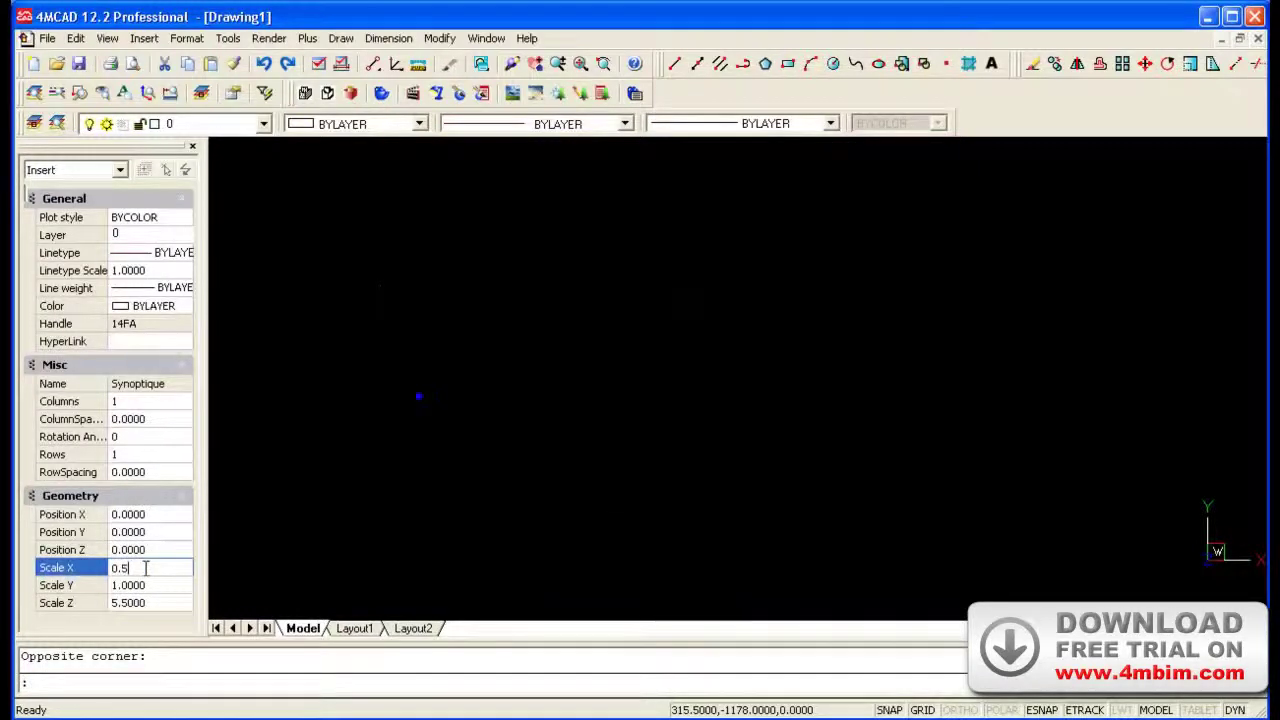
click(148, 585)
text(0.5)
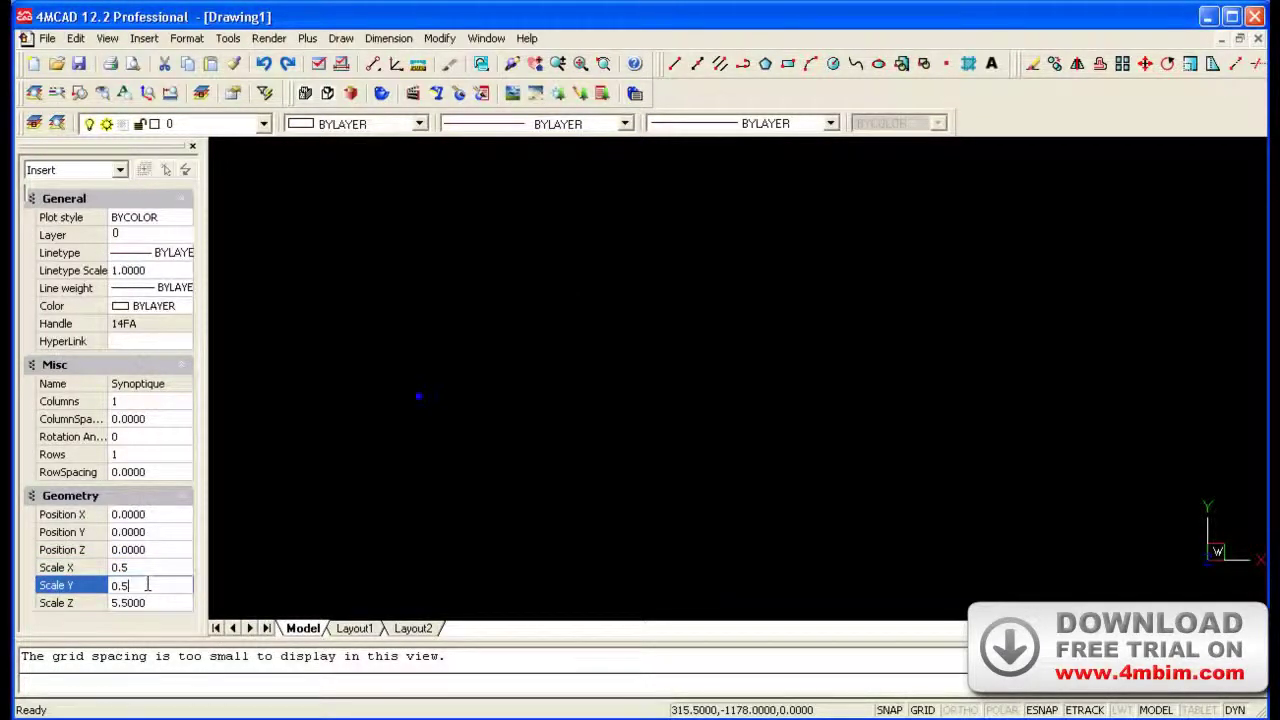
key(Tab)
text(1)
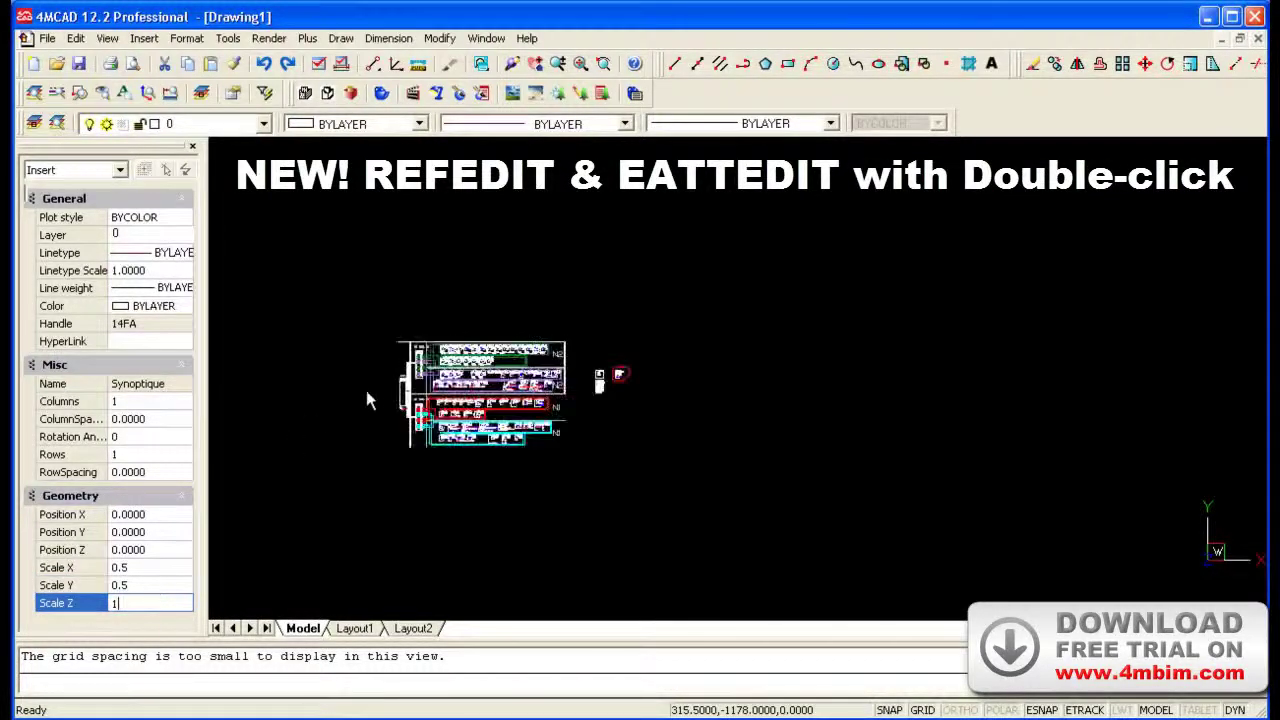
key(Return)
scroll(456, 370, up, 5)
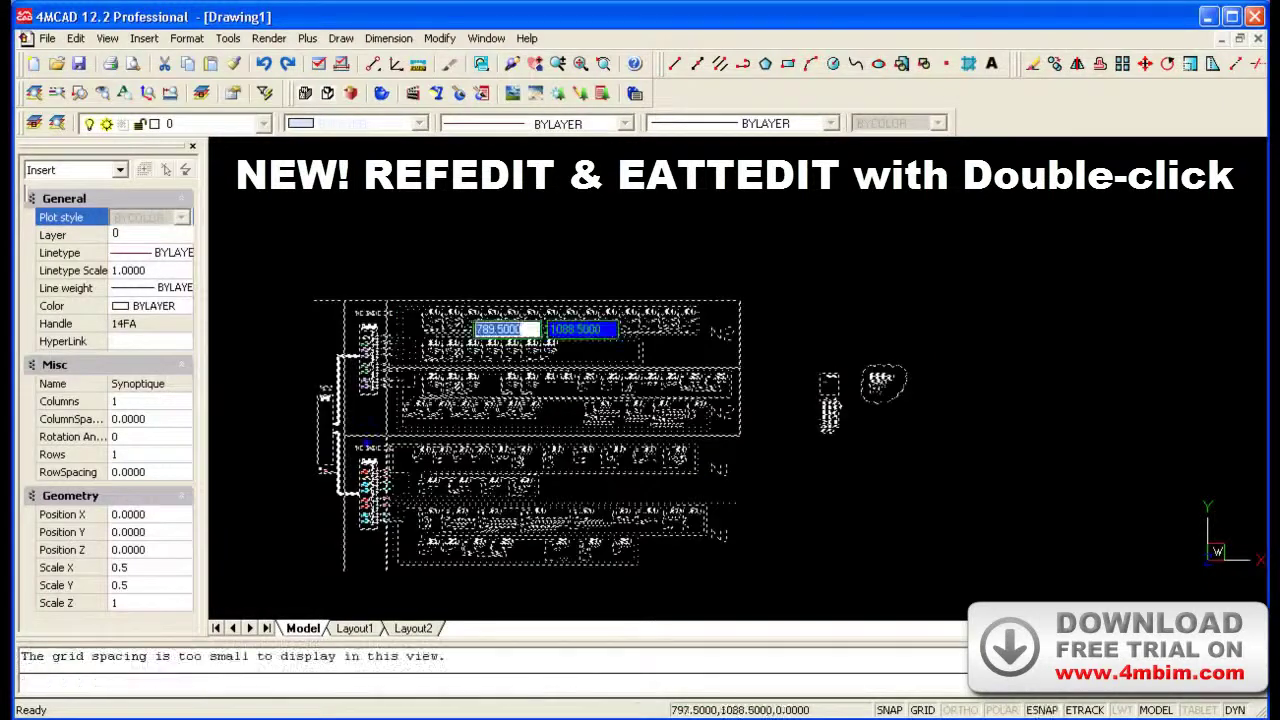
key(Escape)
Open Reference Edit on Synoptique, expand its nested DV, DF and ERSIR blocks, and confirm
double_click(510, 448)
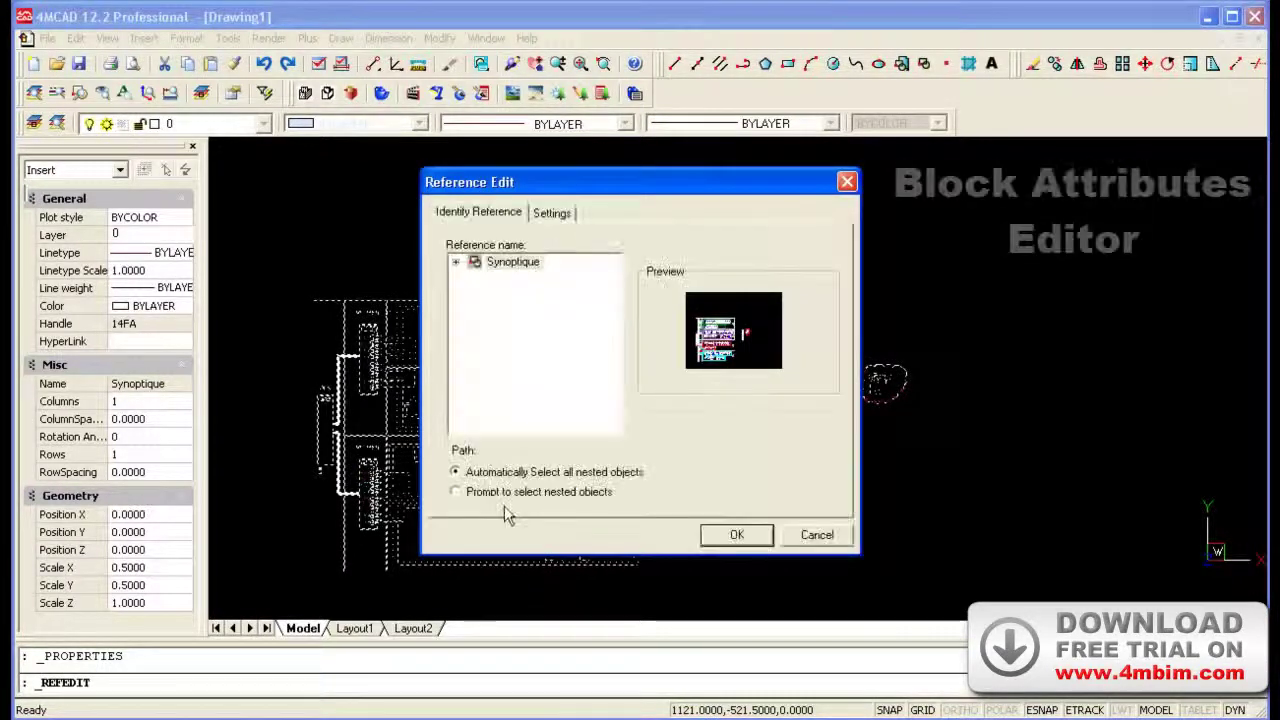
click(454, 262)
click(510, 308)
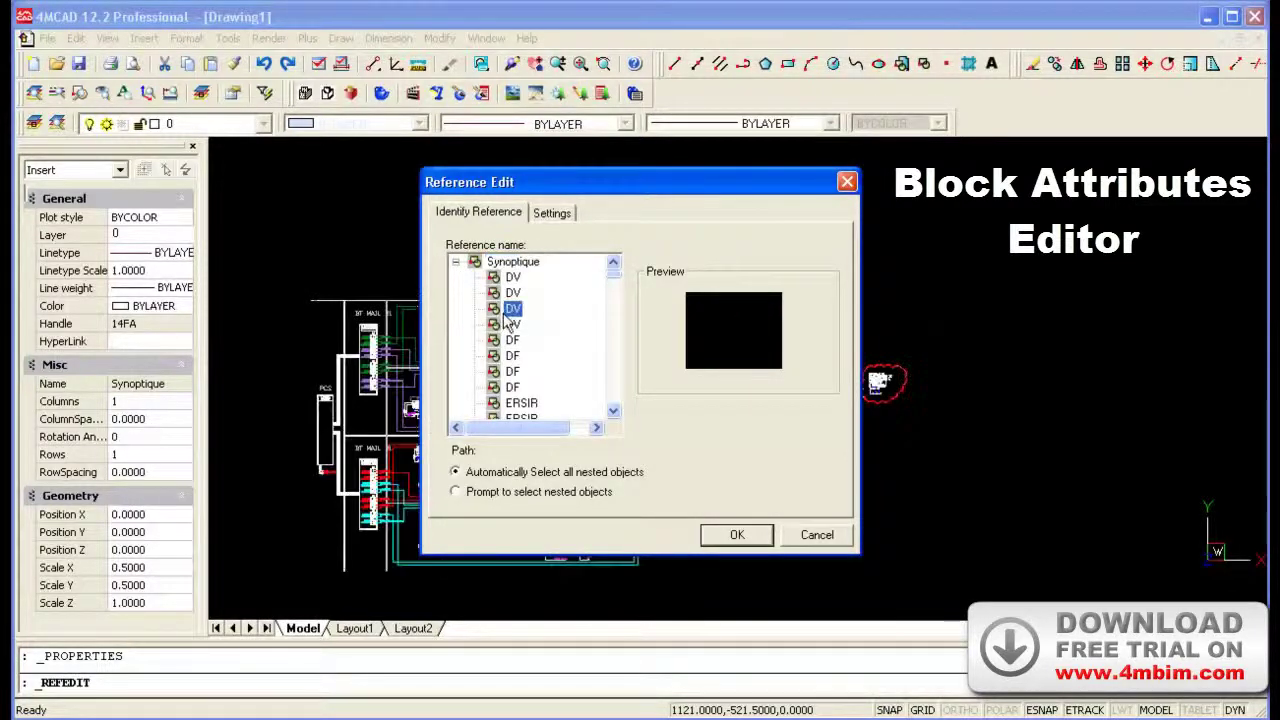
scroll(520, 340, down, 3)
scroll(525, 355, down, 3)
scroll(535, 375, down, 3)
scroll(540, 383, down, 3)
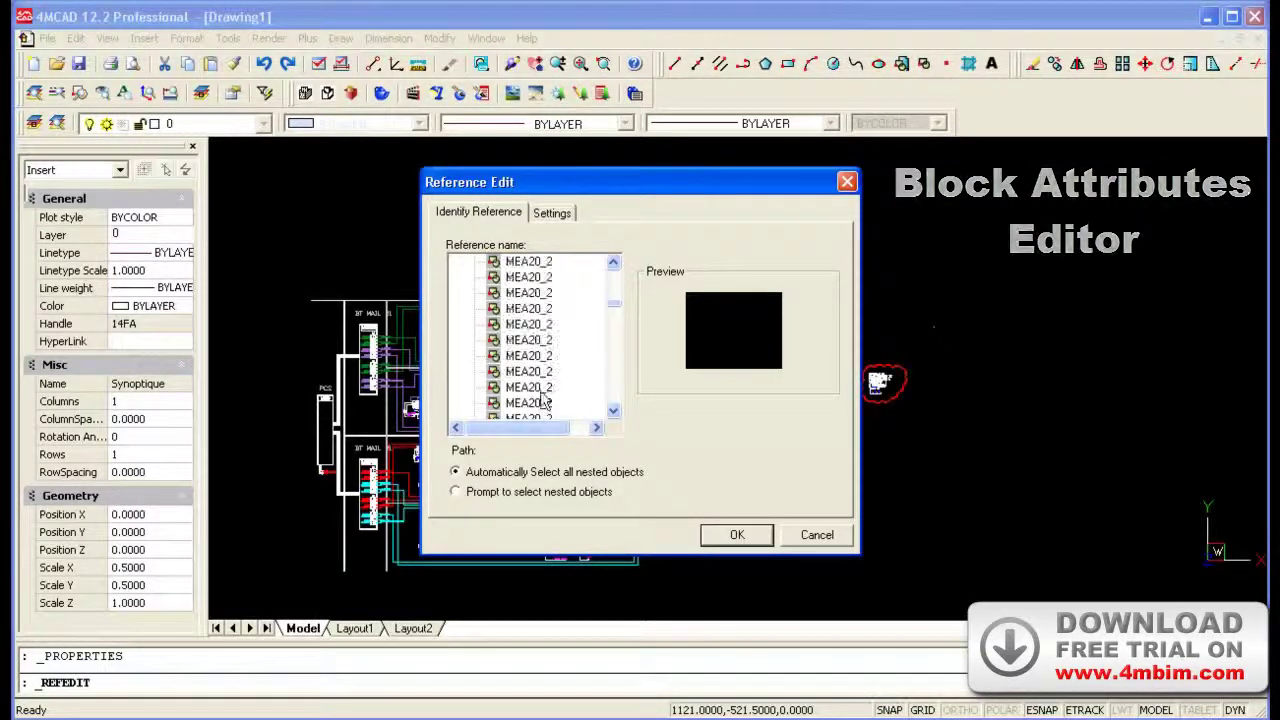
scroll(540, 383, down, 3)
scroll(540, 383, down, 3)
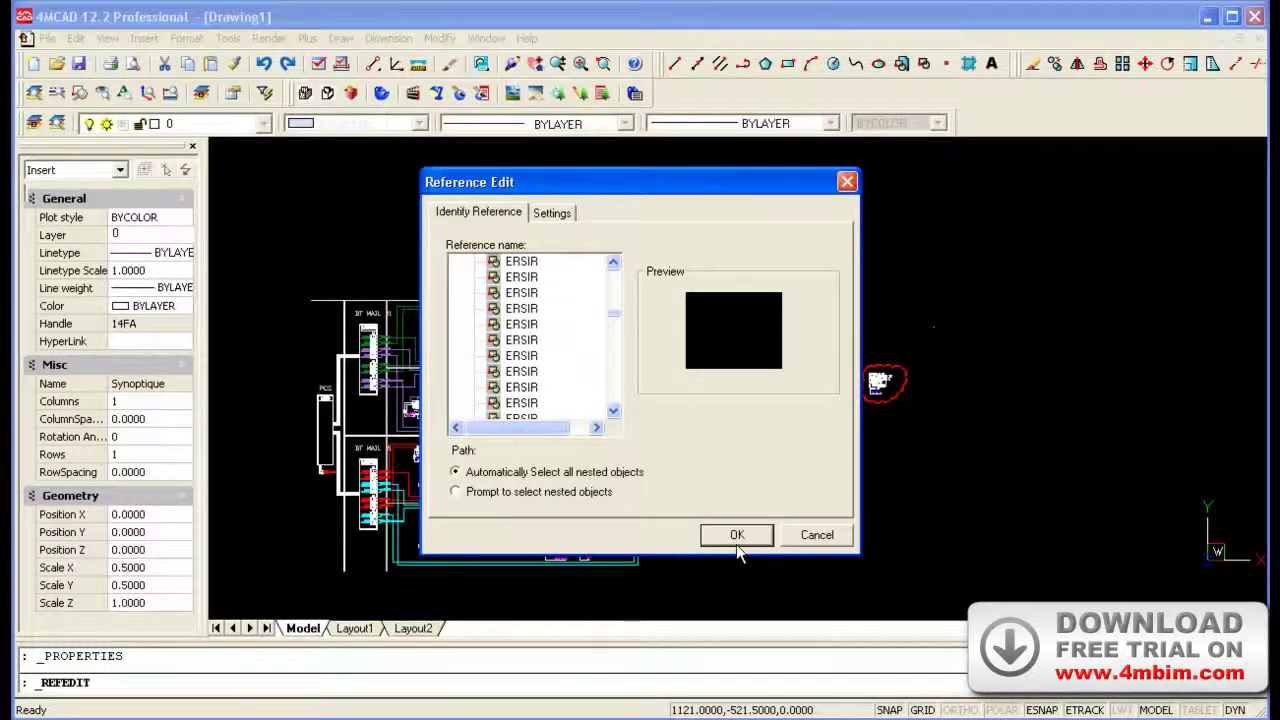
click(737, 543)
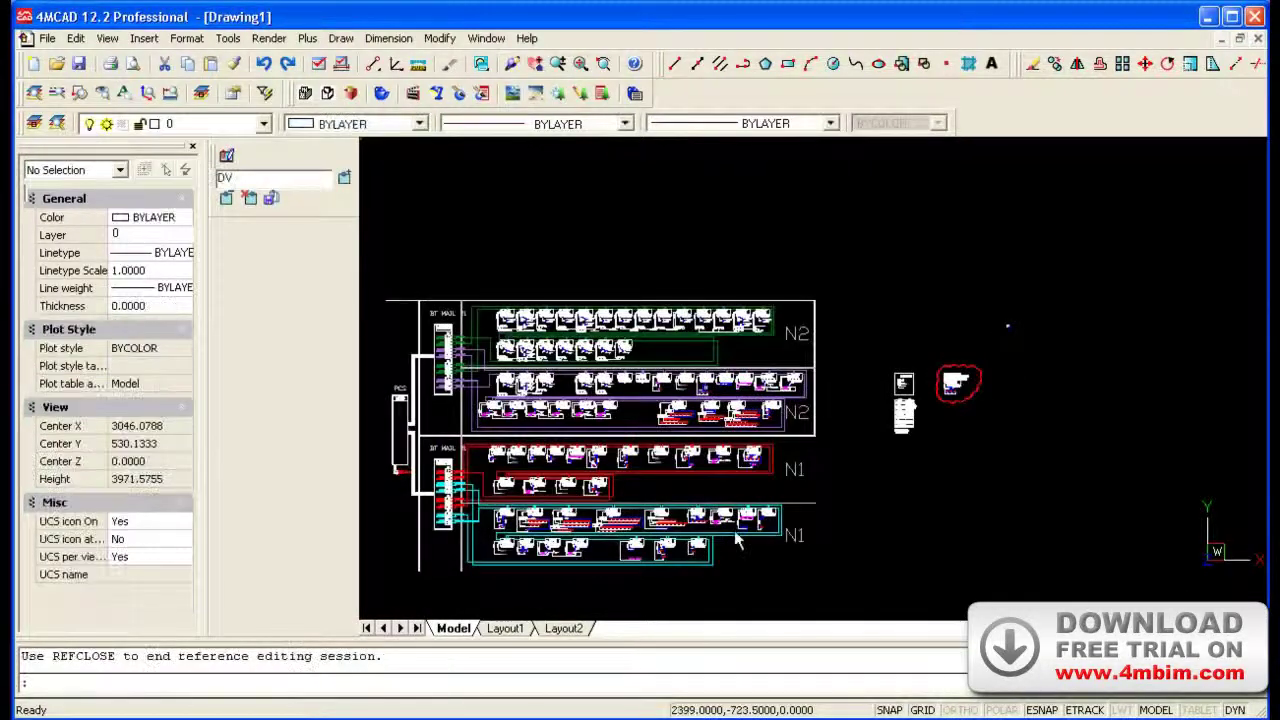
Draw one rectangle around the whole schematic and another around the small symbols
scroll(554, 270, down, 2)
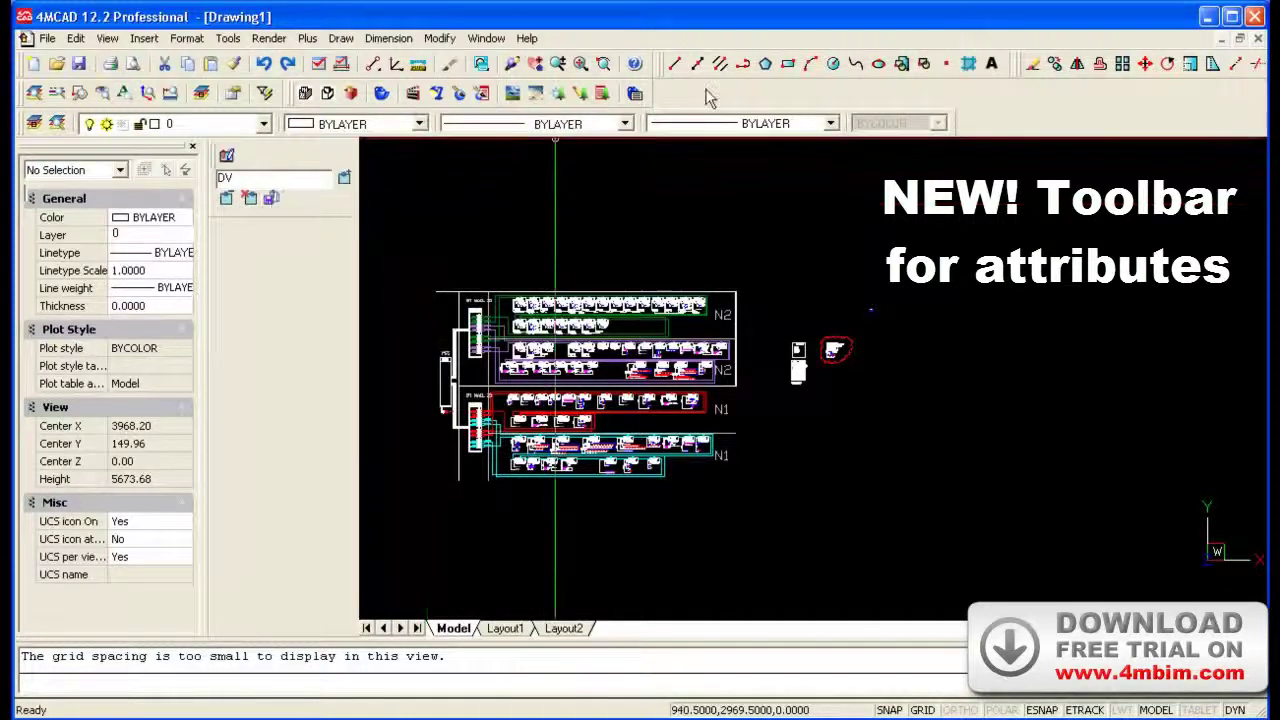
click(789, 65)
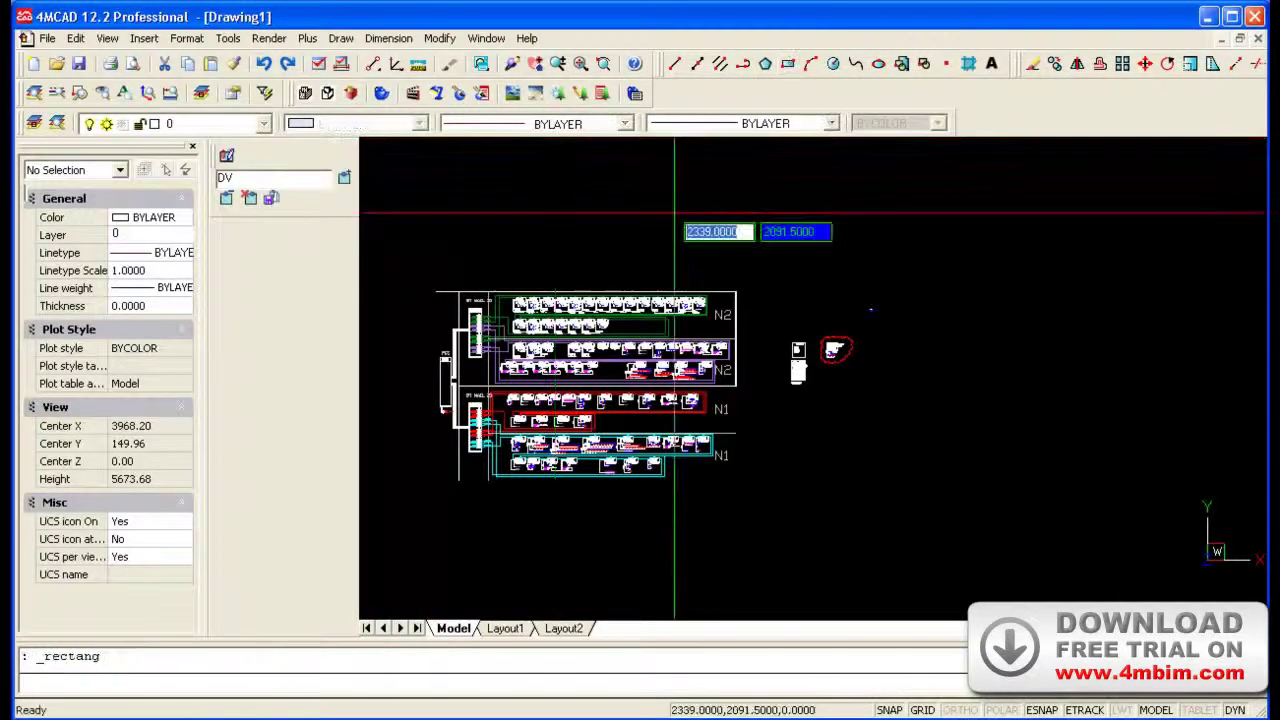
click(412, 274)
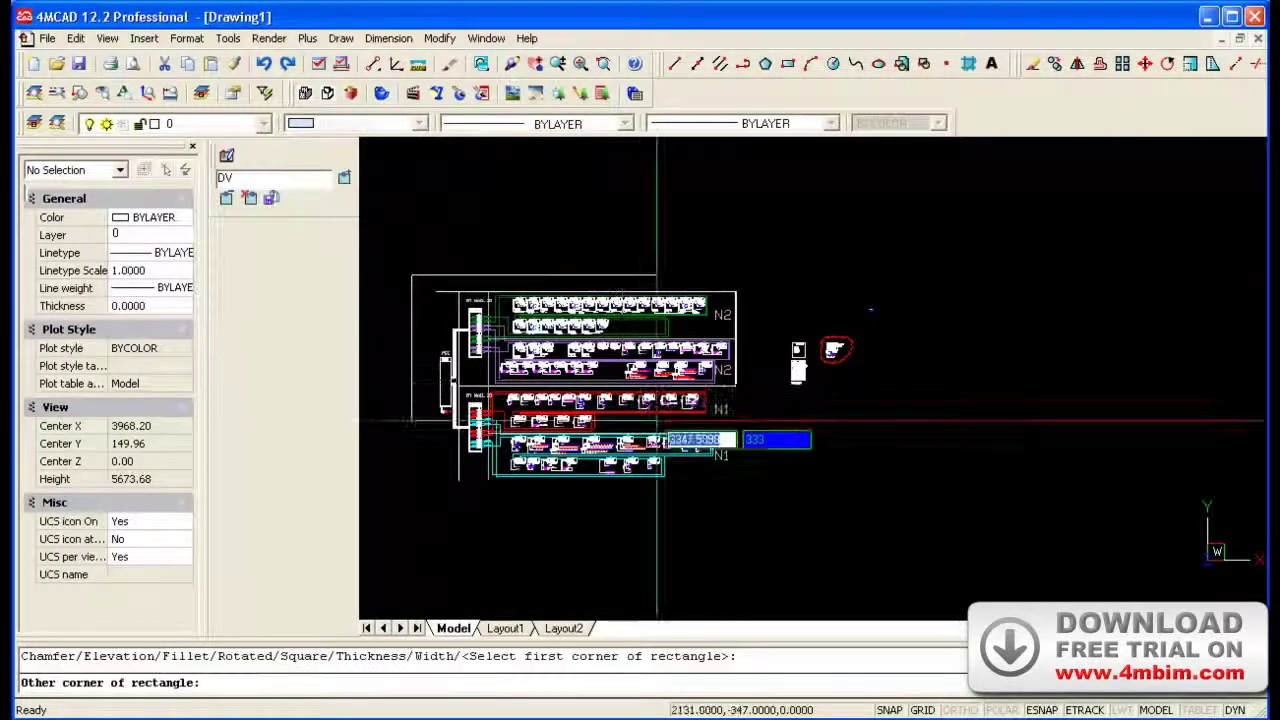
click(755, 491)
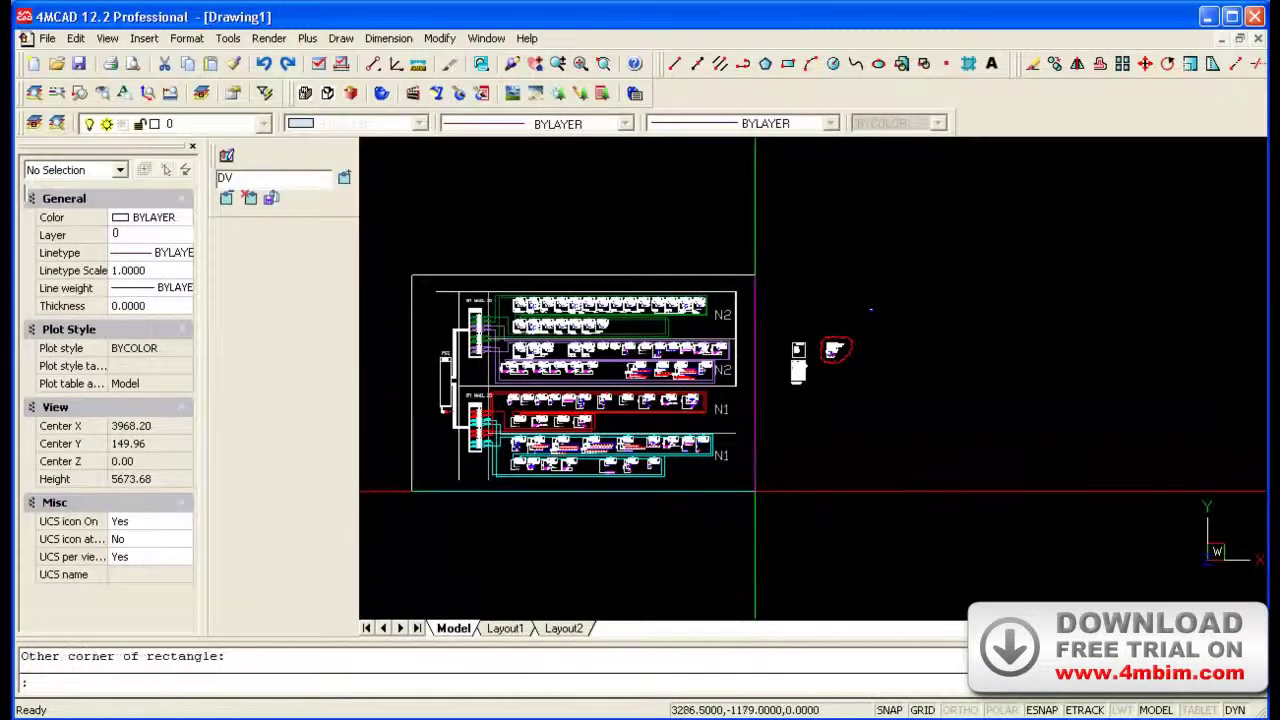
right_click(858, 417)
click(880, 430)
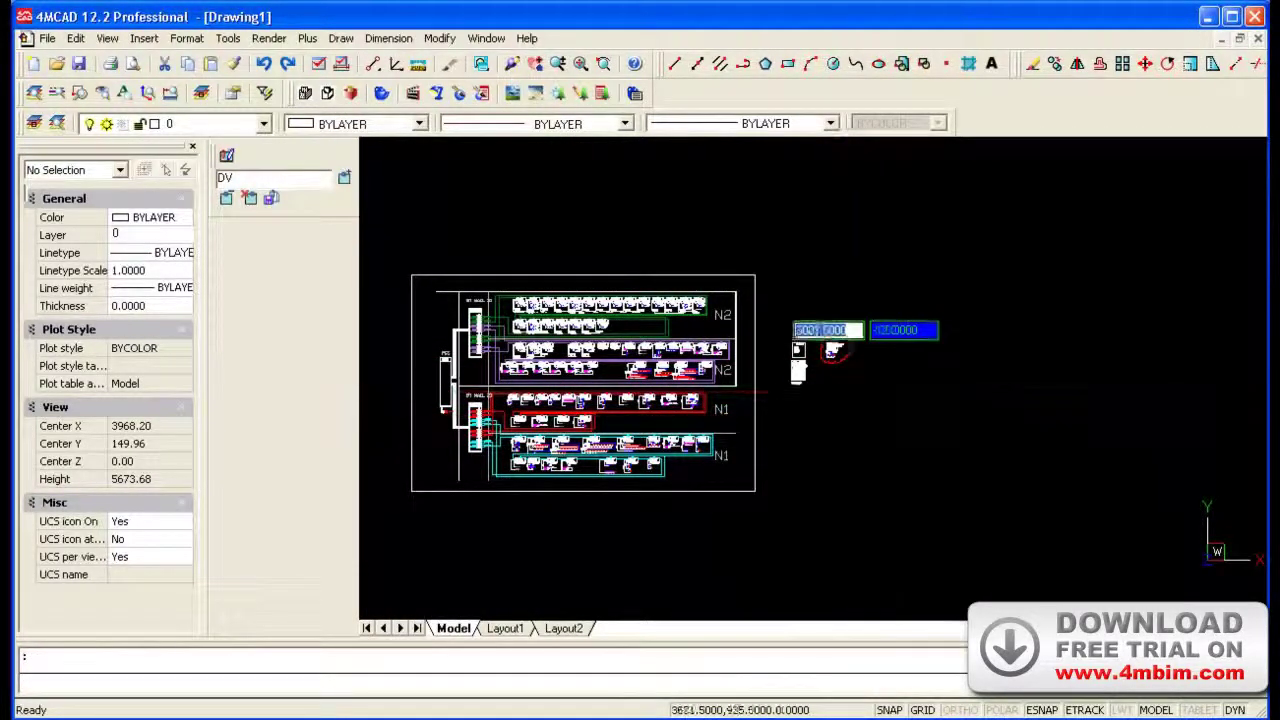
click(768, 282)
click(907, 411)
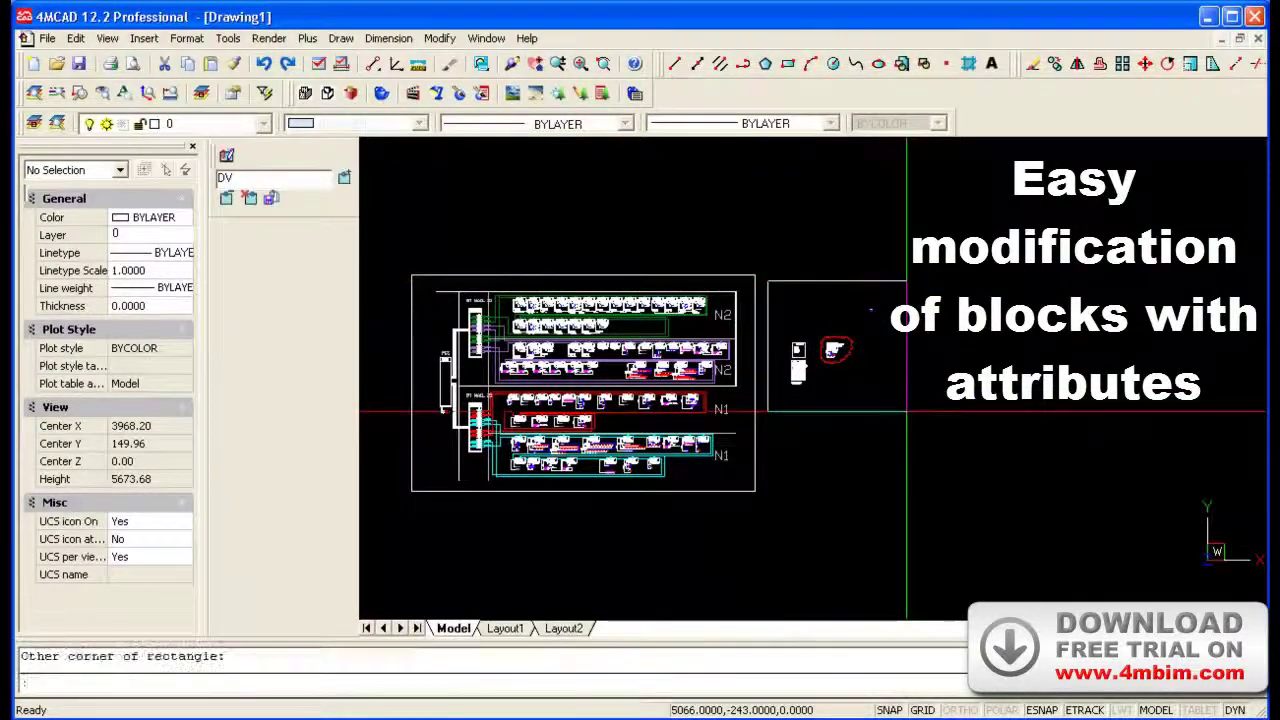
Add both new rectangles to the working set, then close the reference edit saving changes
click(343, 179)
click(863, 535)
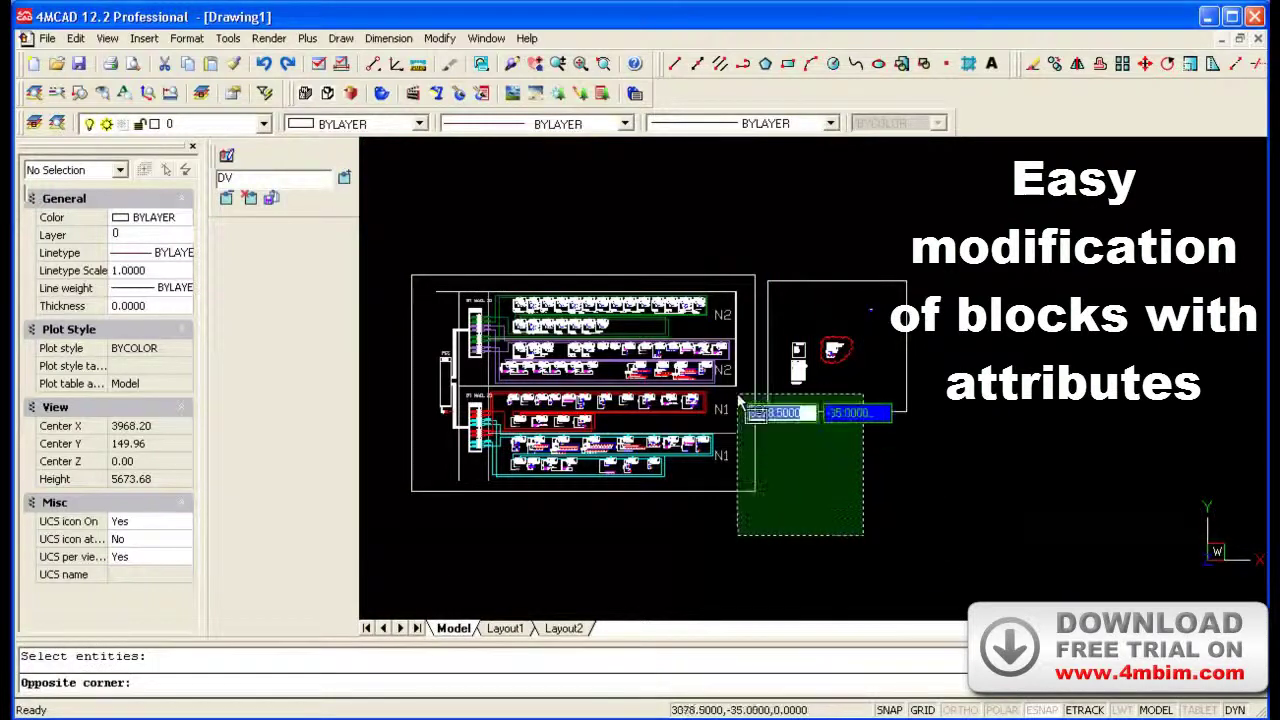
click(717, 370)
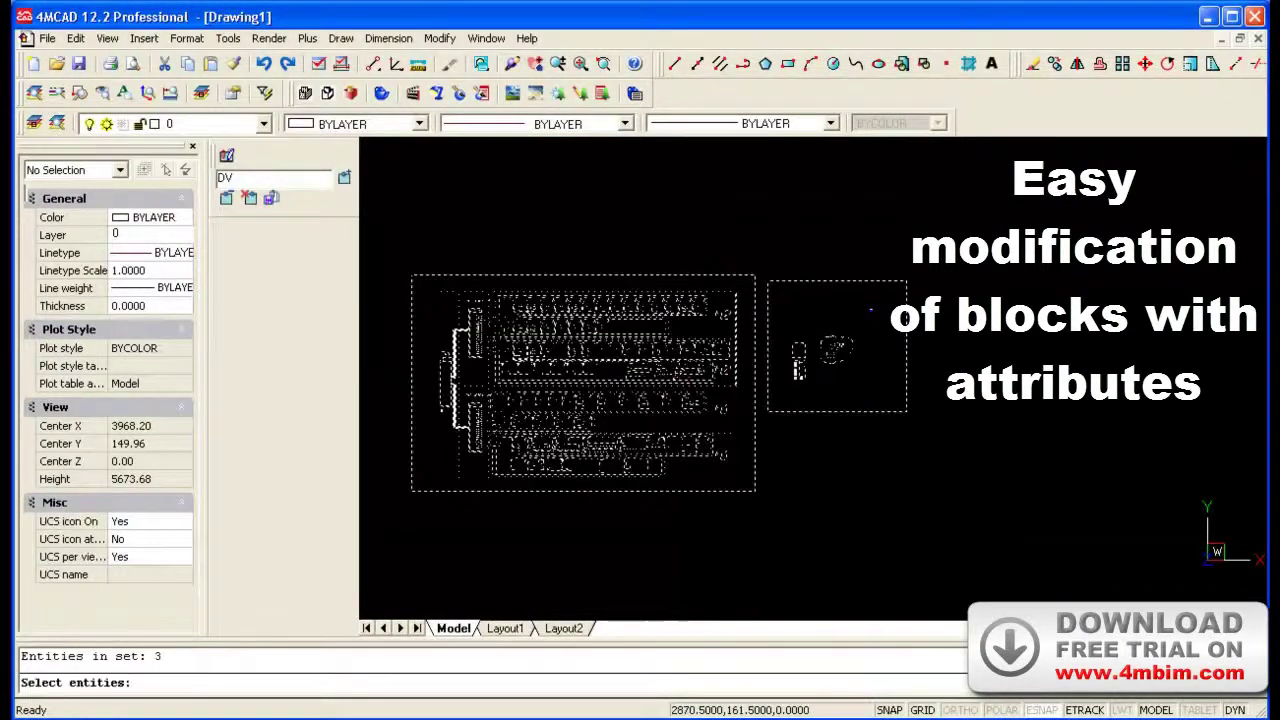
key(Return)
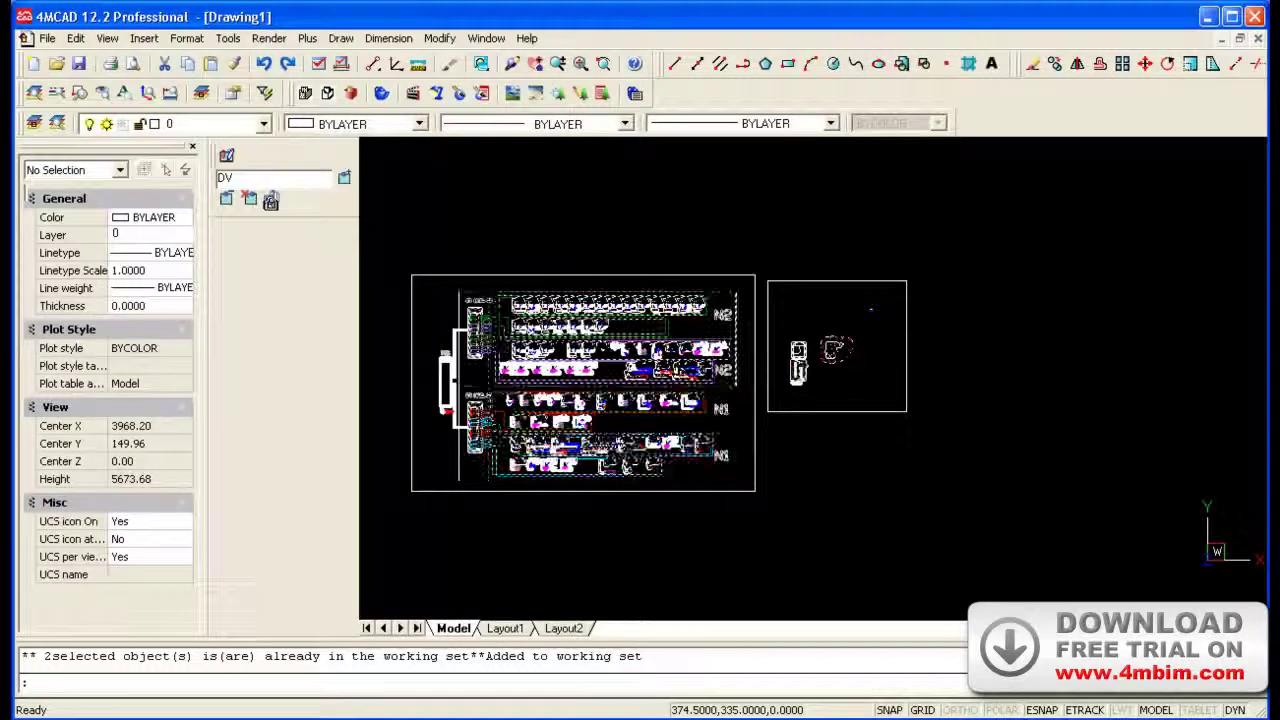
click(263, 200)
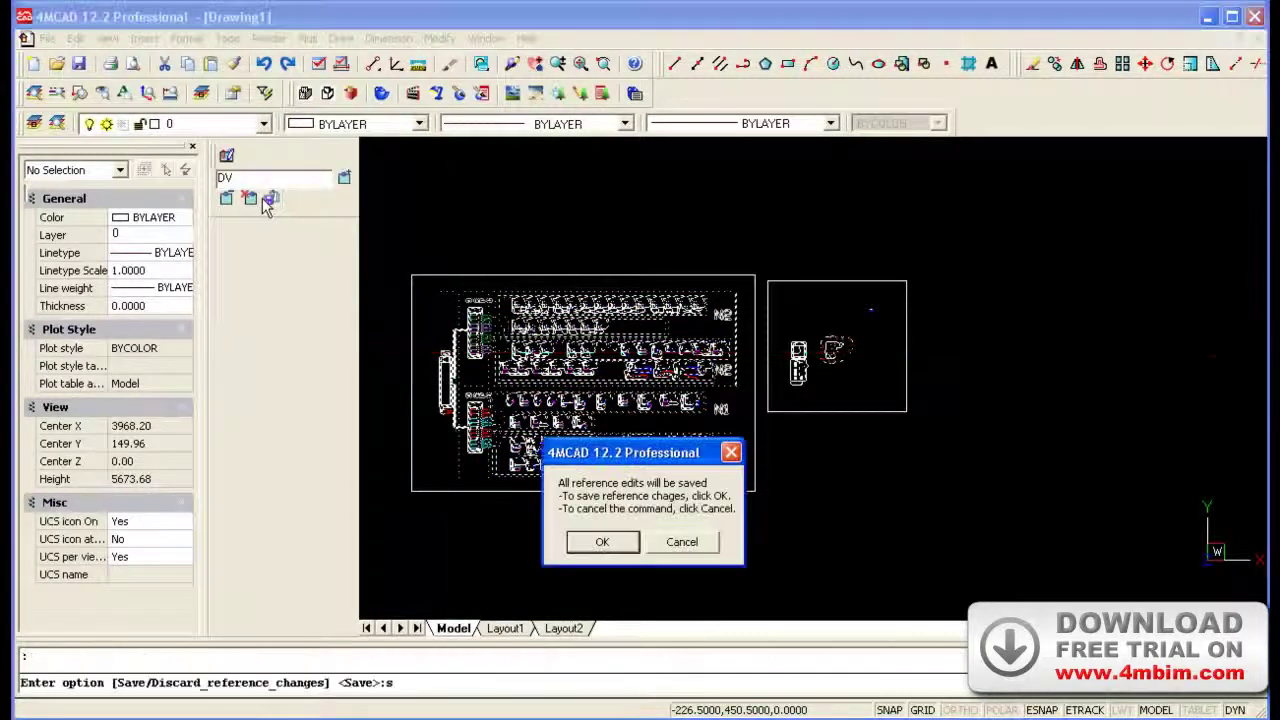
click(622, 538)
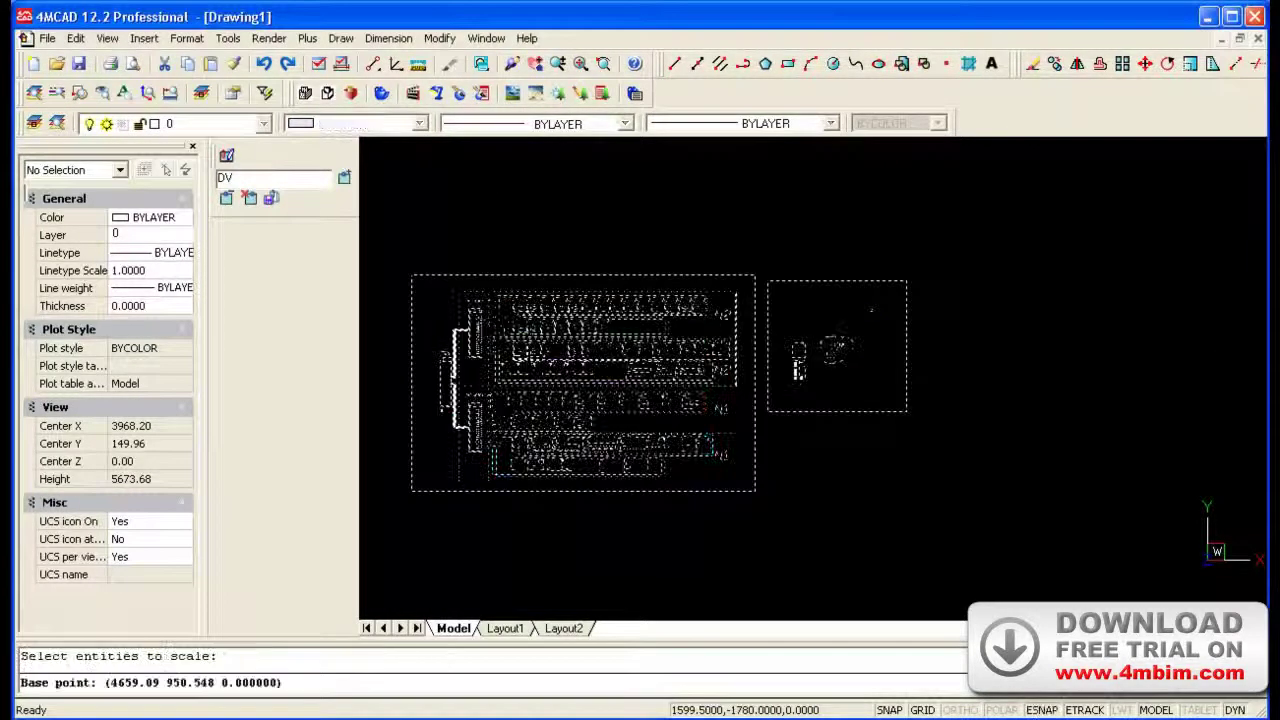
Check that the N2-row MEA20_2 block's REPERE attribute reads MEA20-1-2-20111 and close the editor
click(620, 556)
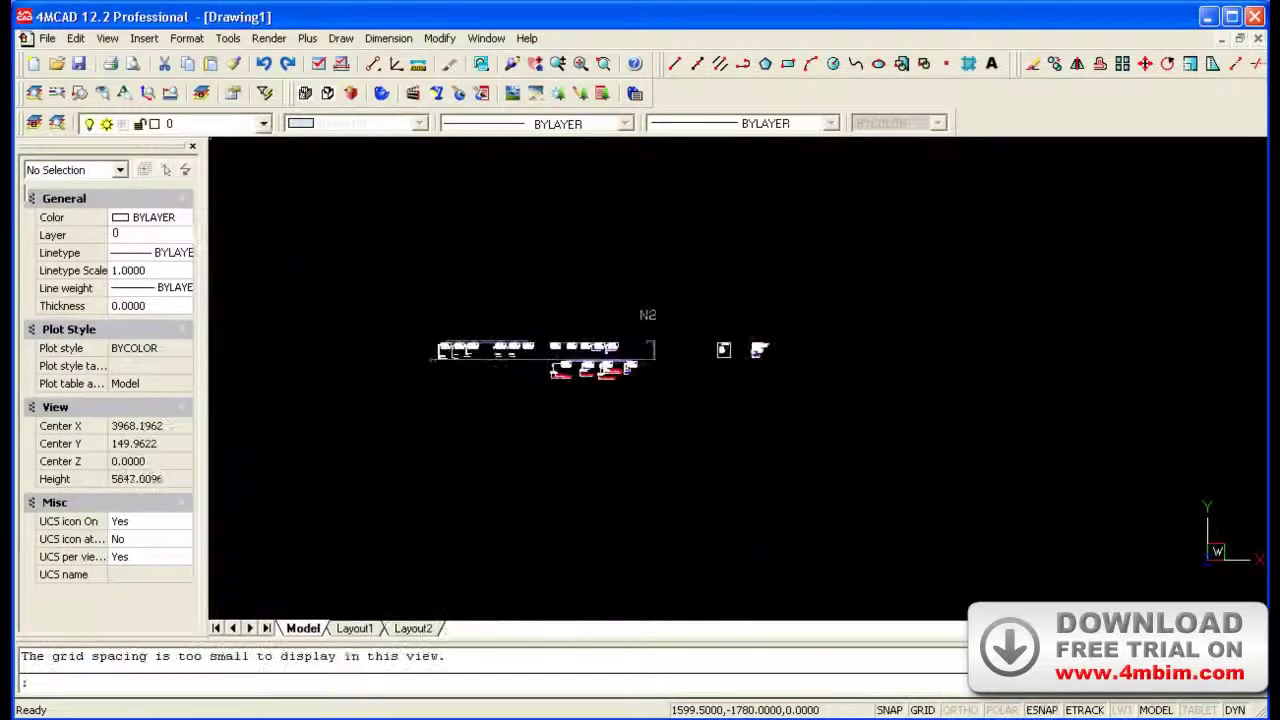
scroll(609, 543, up, 5)
scroll(740, 340, up, 2)
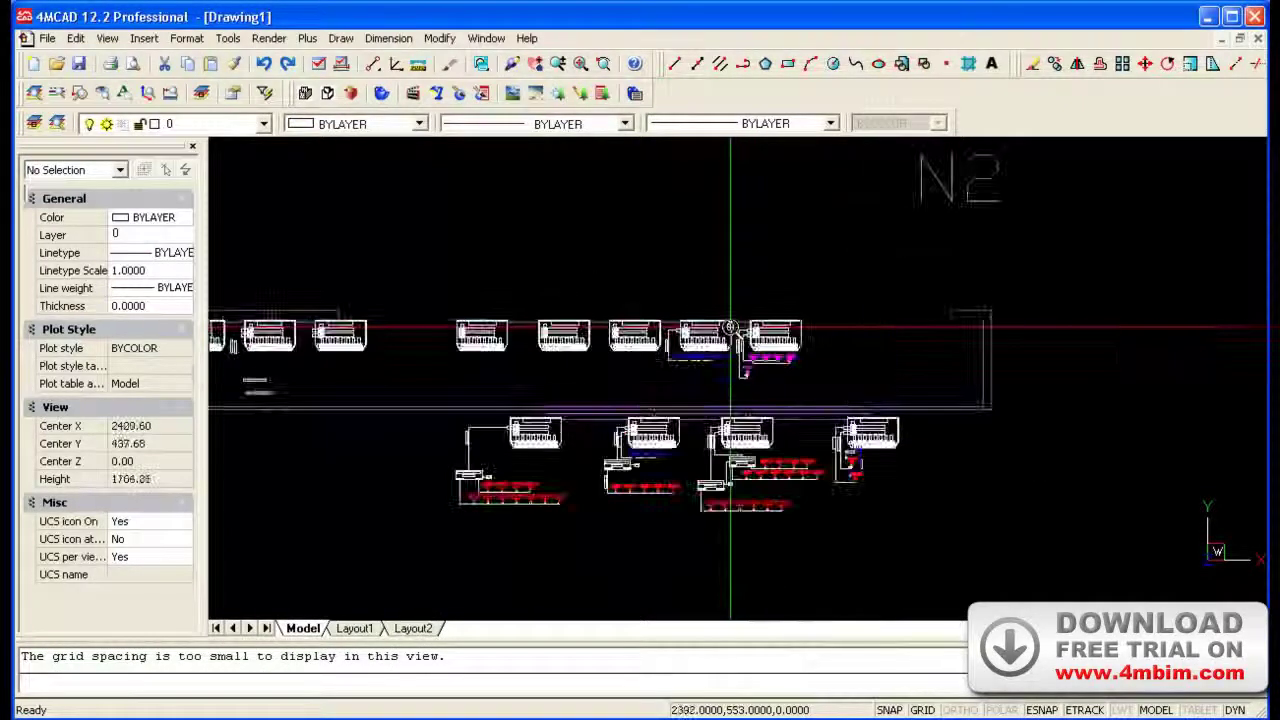
click(615, 342)
key(Escape)
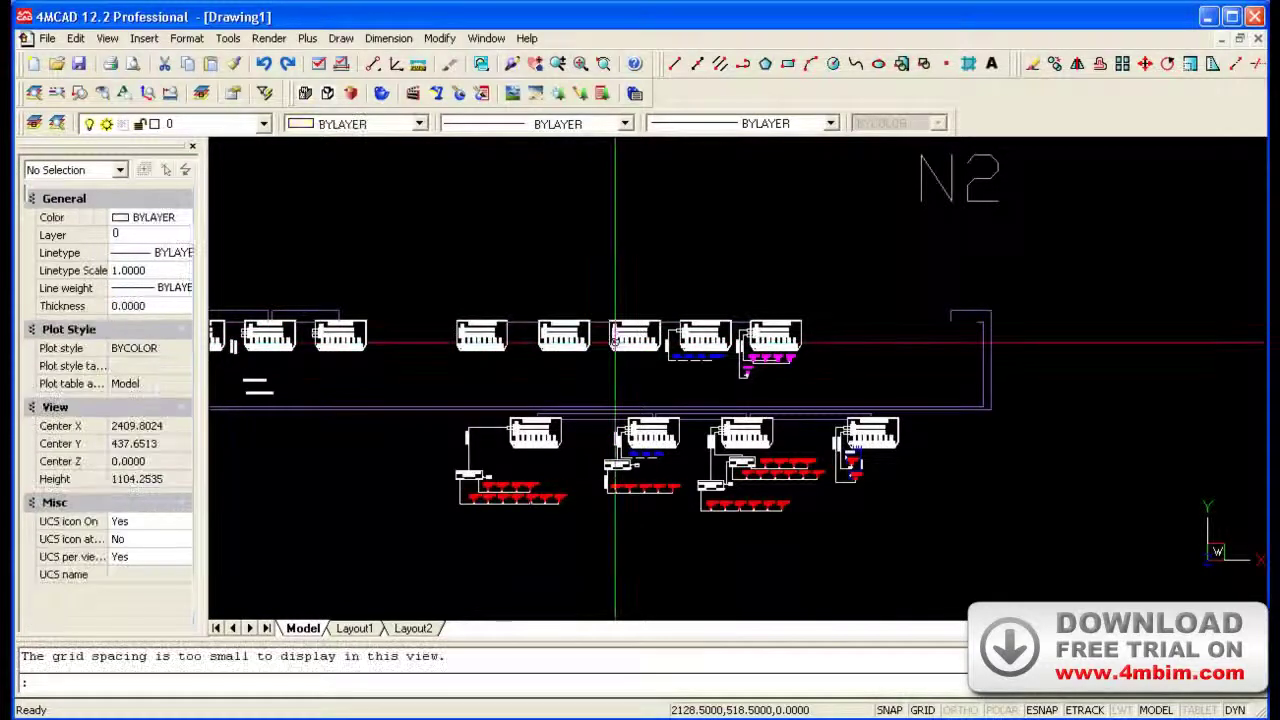
double_click(615, 342)
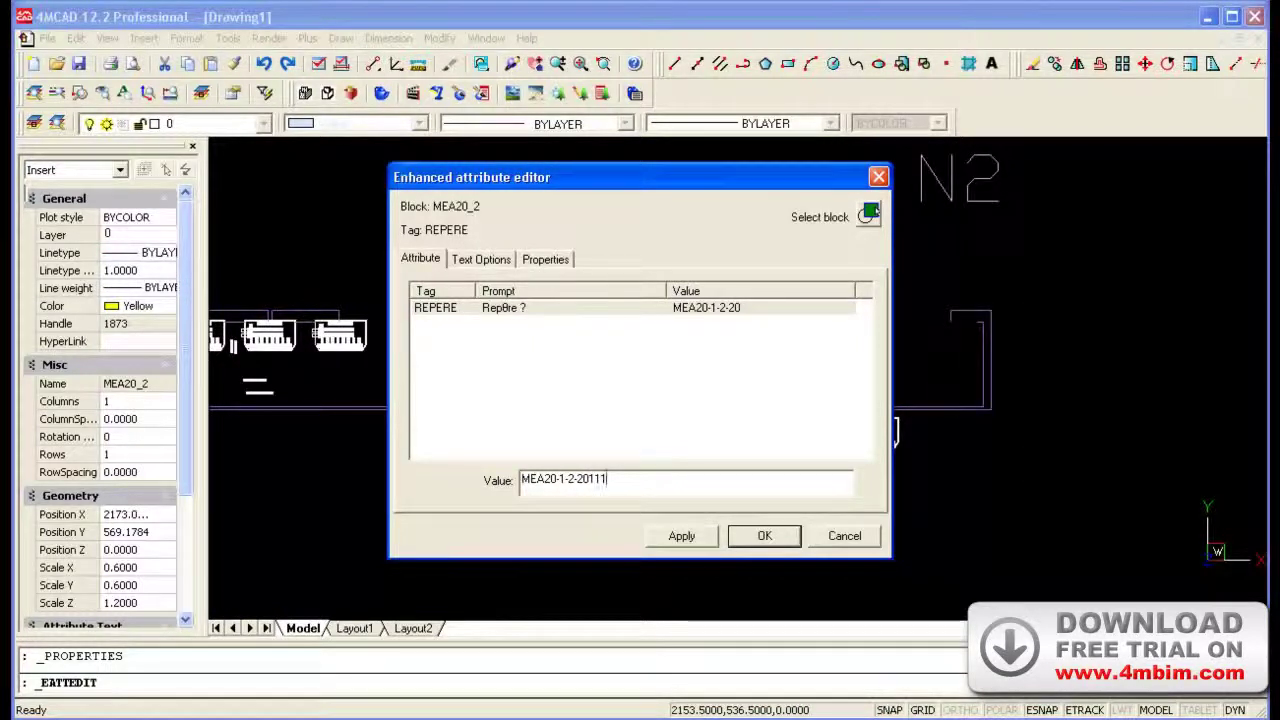
click(765, 537)
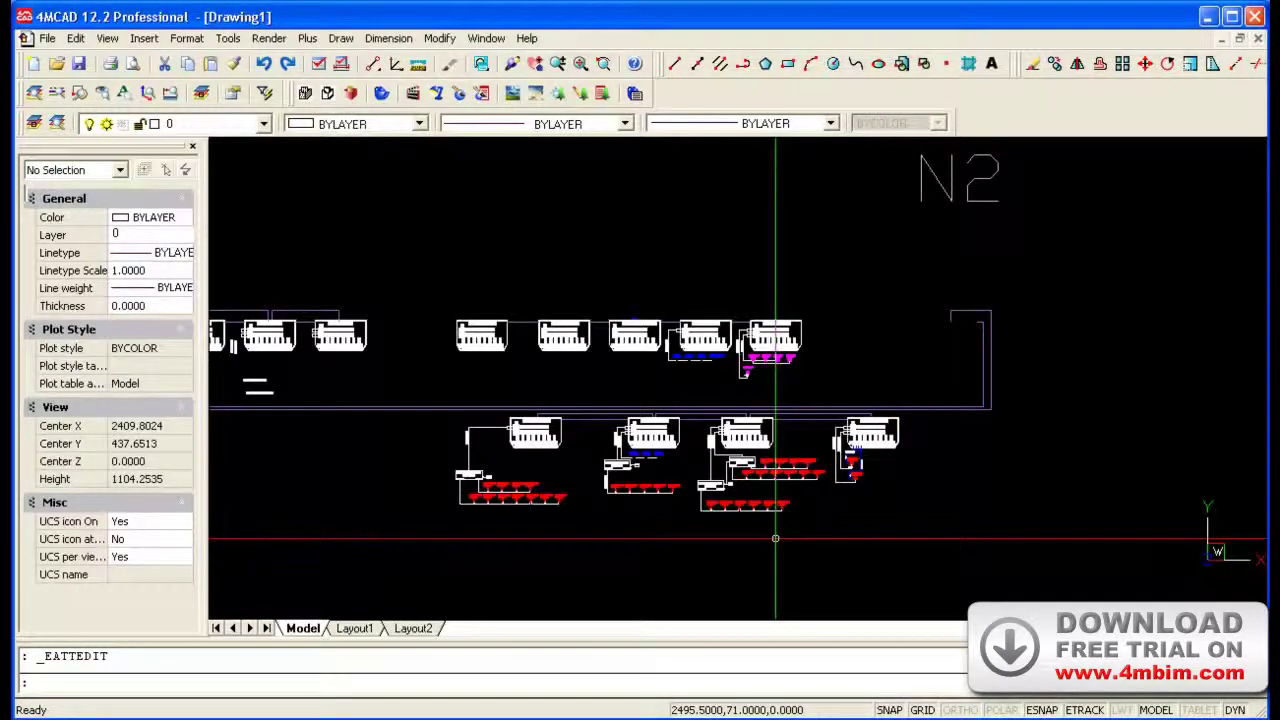
Create Drawing2 from the ICAD2K_EN.DWG template, turn snap off, and start attaching a raster image
click(33, 64)
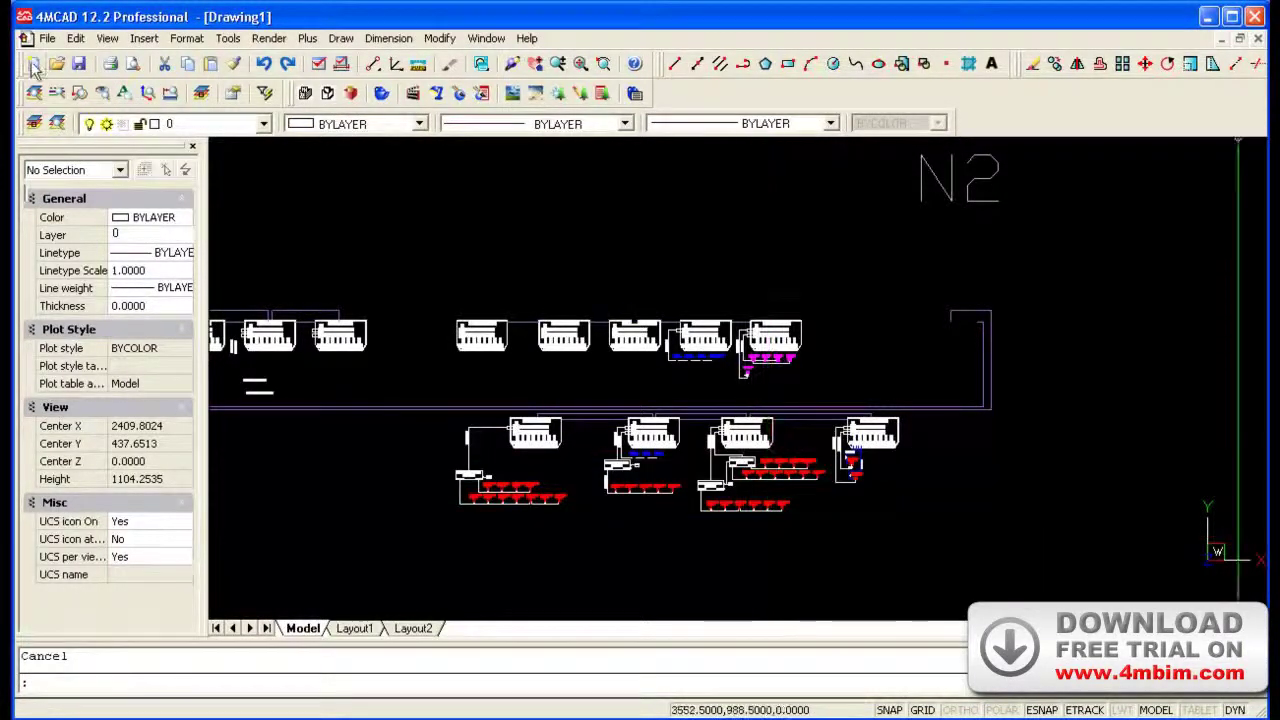
key(Return)
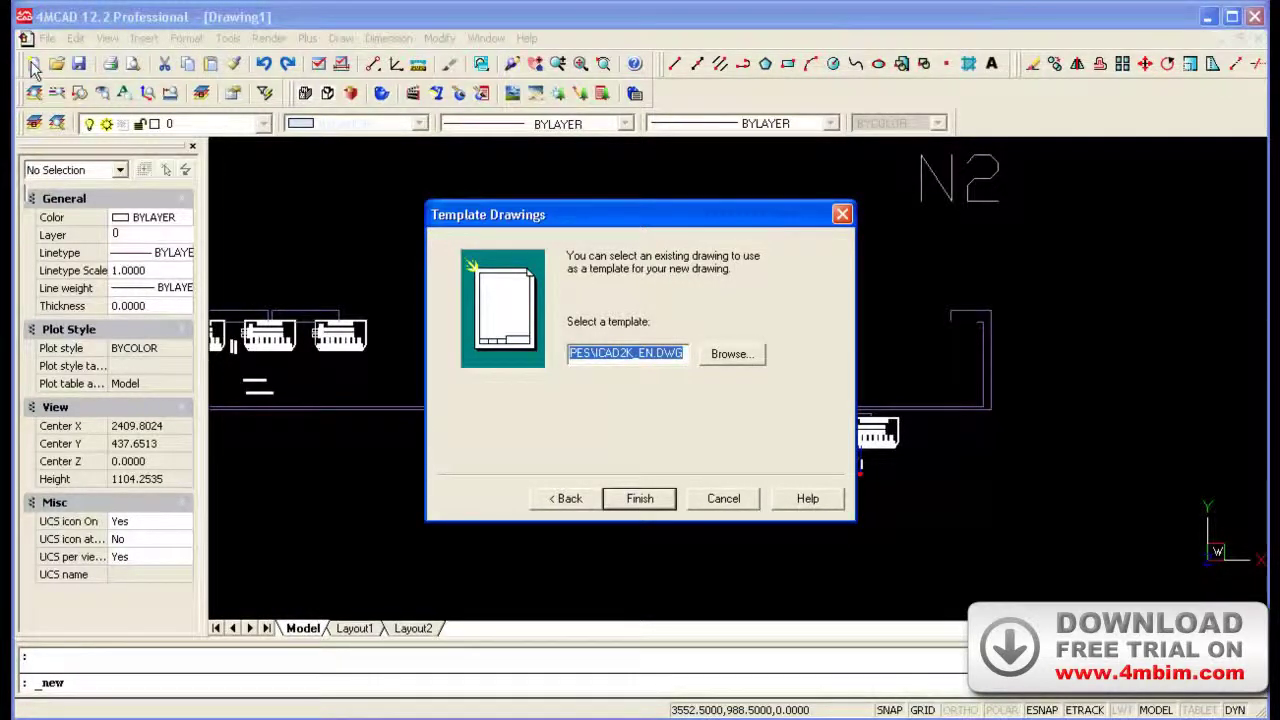
key(Return)
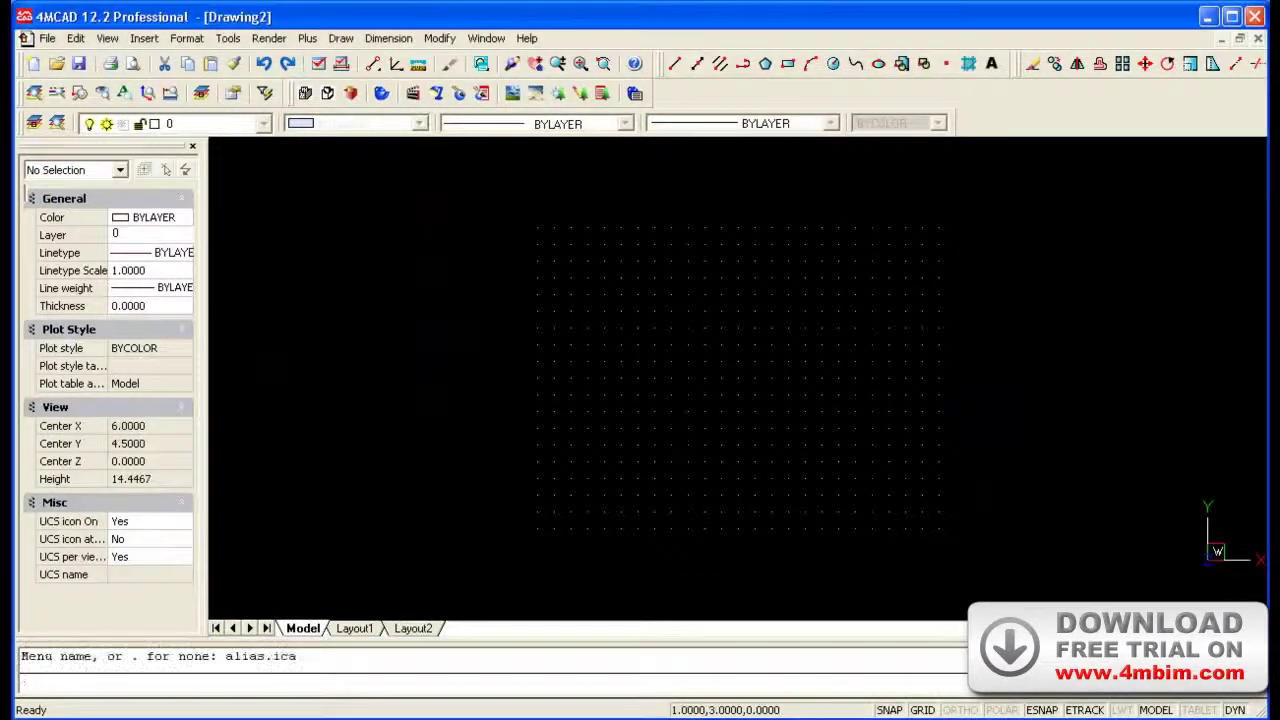
click(888, 710)
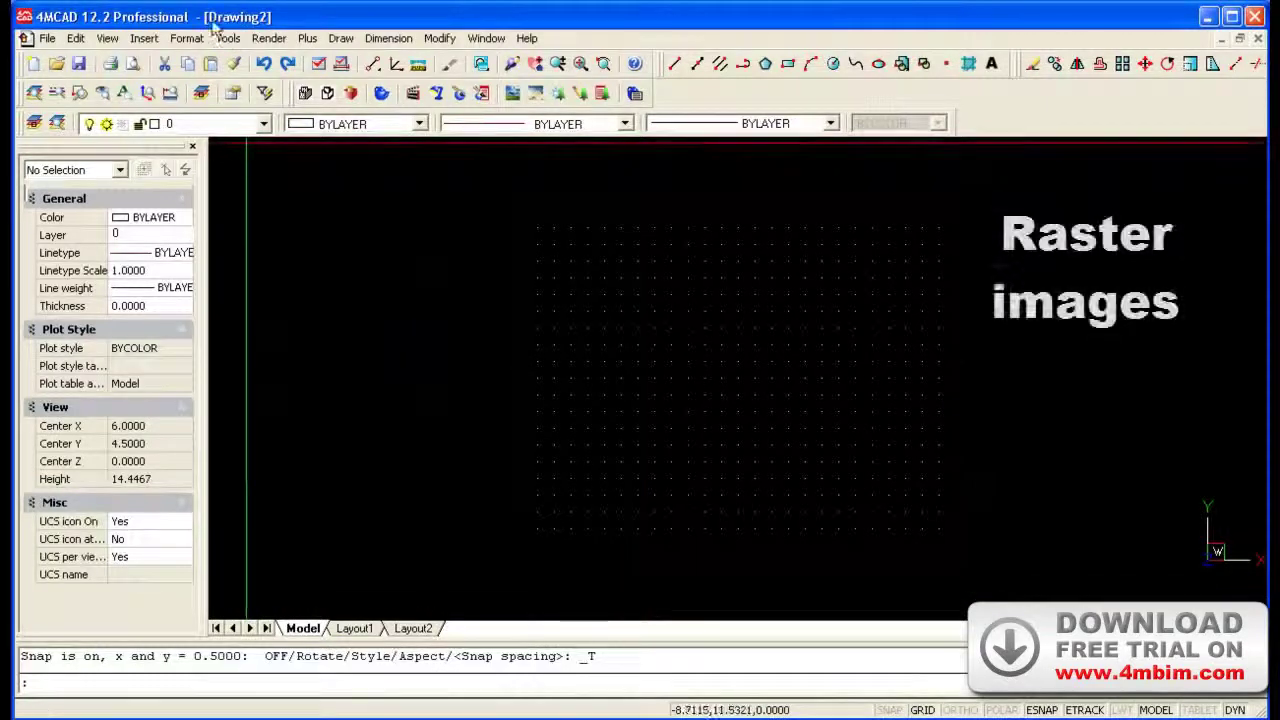
click(143, 38)
click(193, 227)
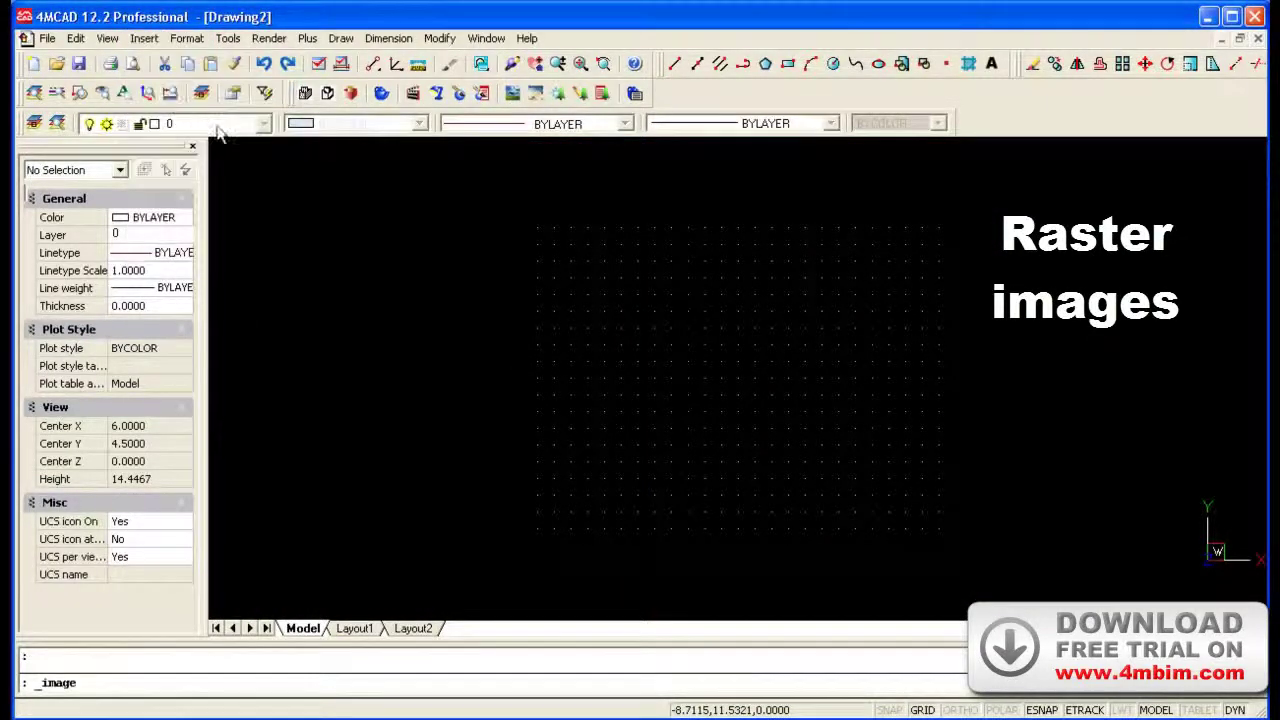
Pick the Ex-1.bmp floor-plan image from My Pictures as the file to attach
click(852, 268)
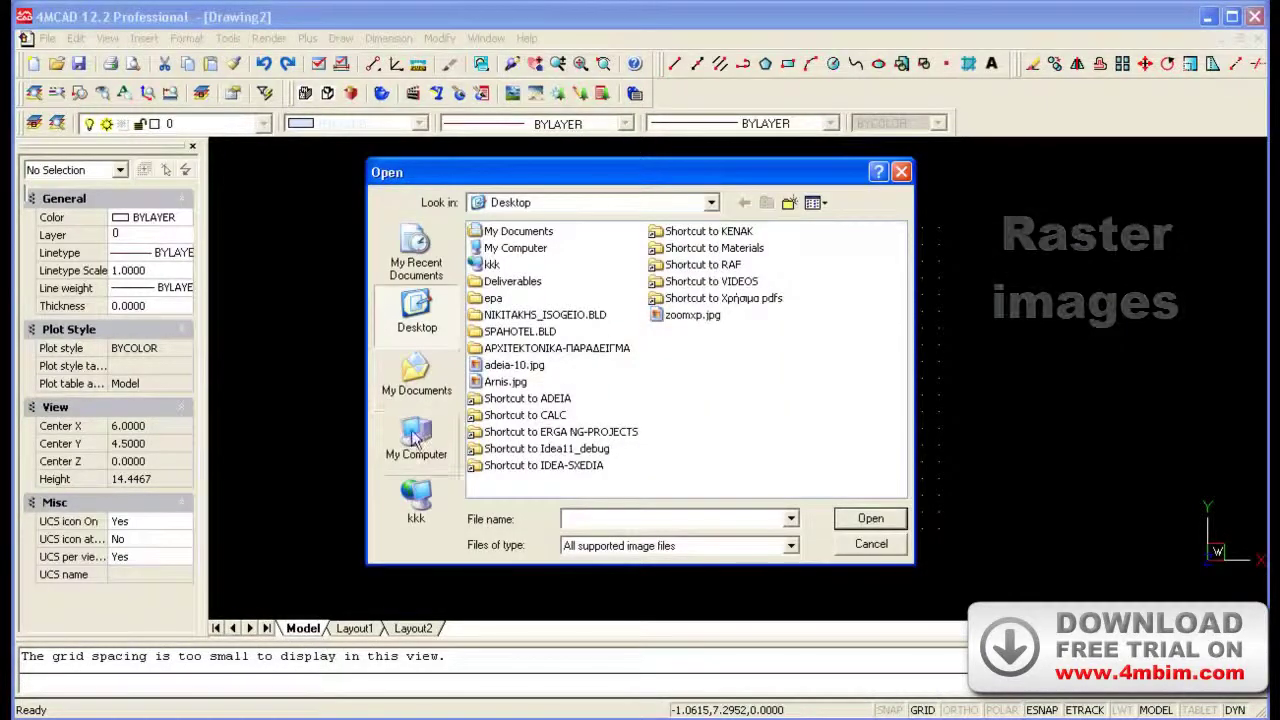
click(416, 375)
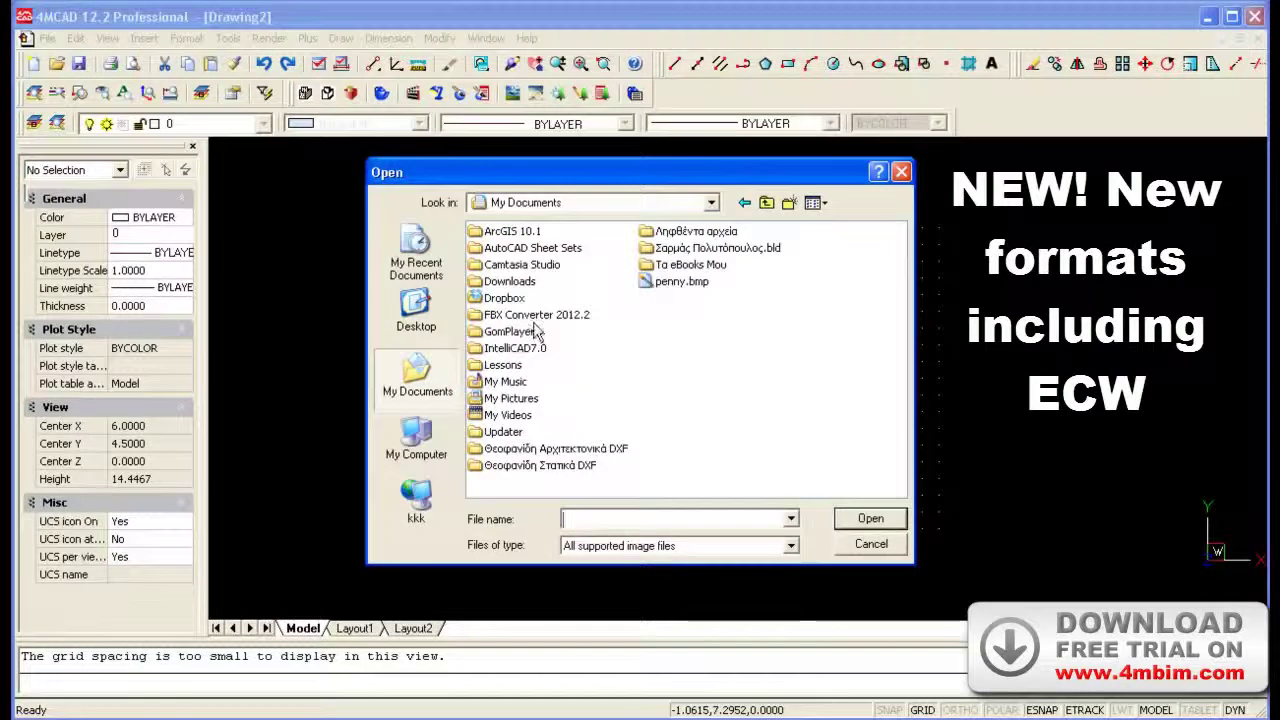
double_click(516, 400)
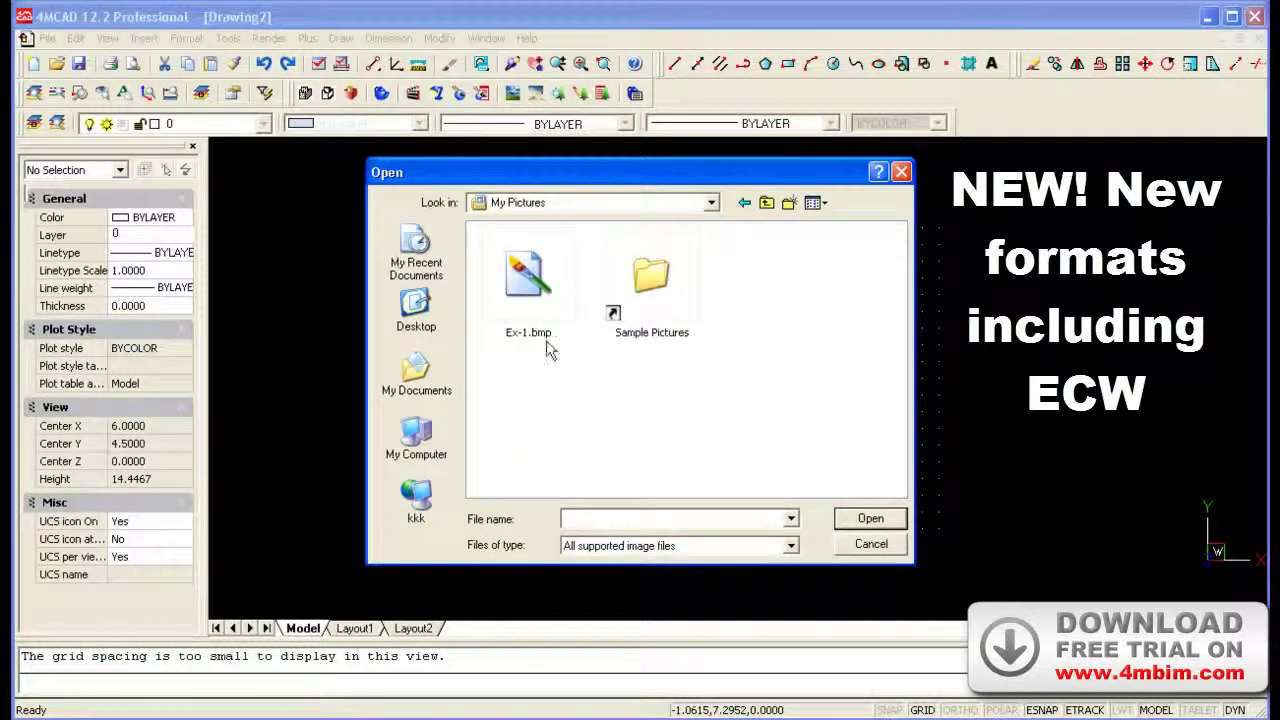
click(531, 310)
click(866, 518)
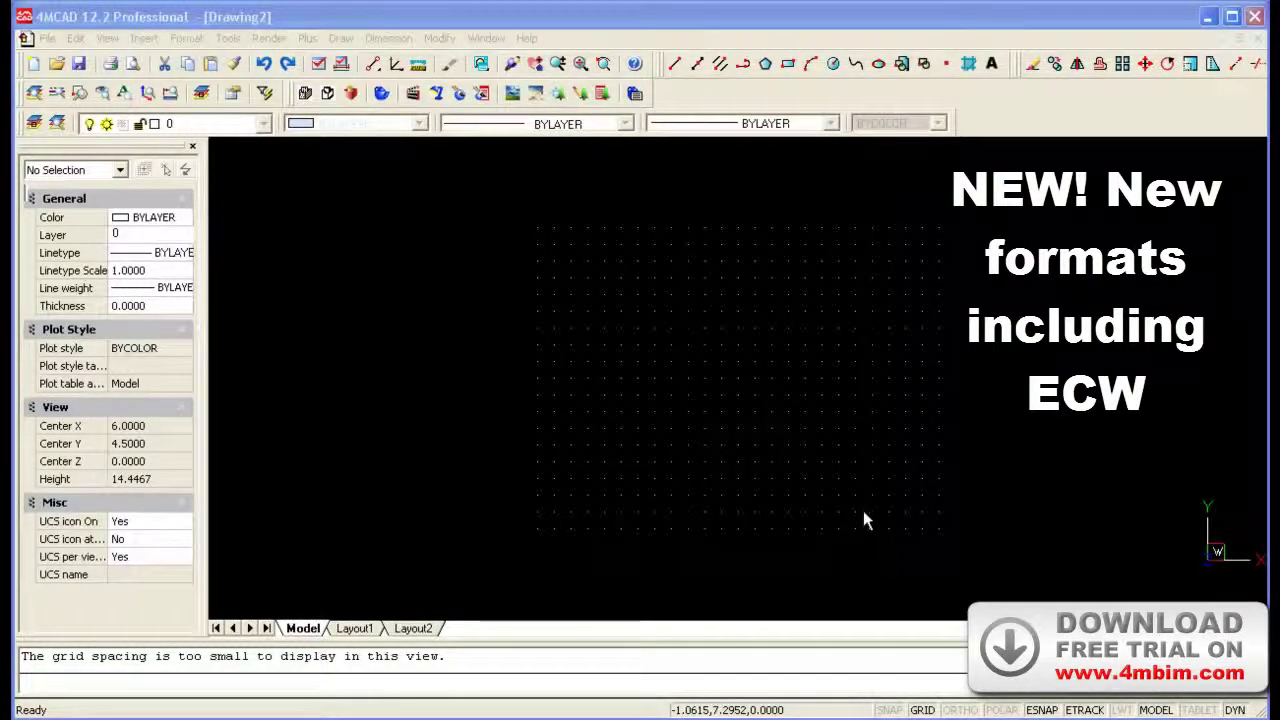
Place the image at the picked corner with scale factor 1 and zoom in on it
click(530, 484)
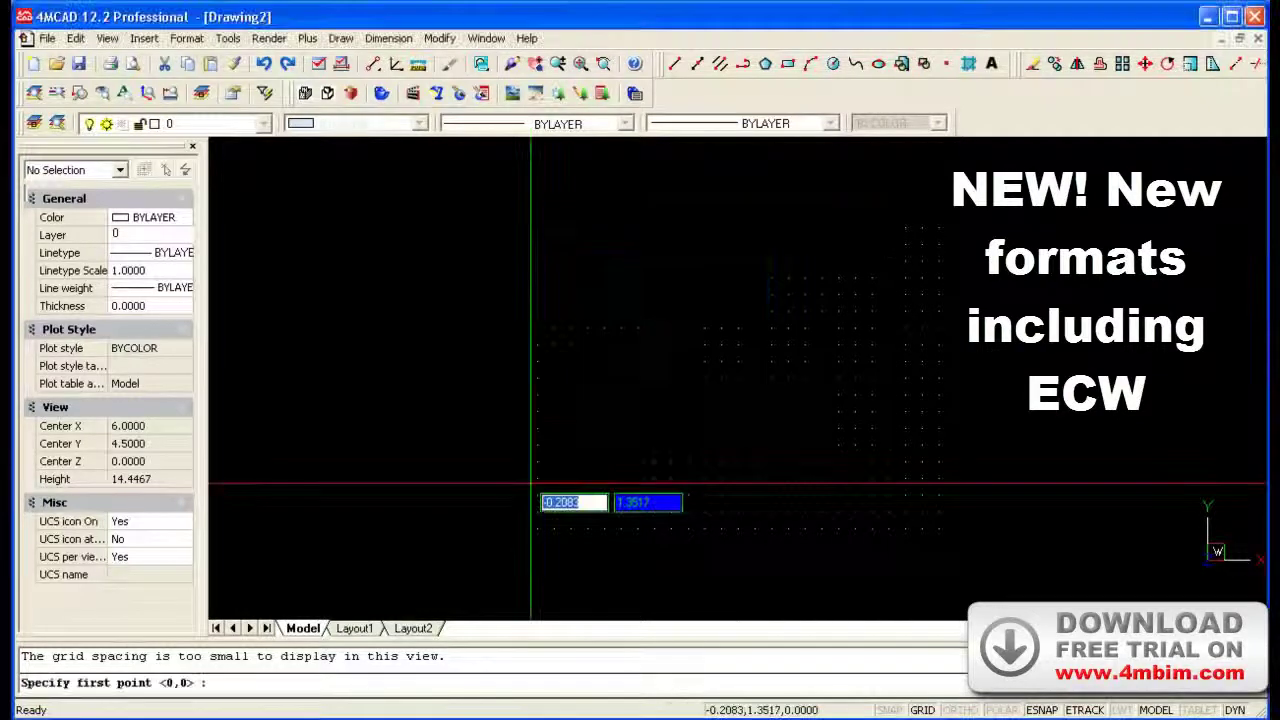
click(530, 484)
key(Return)
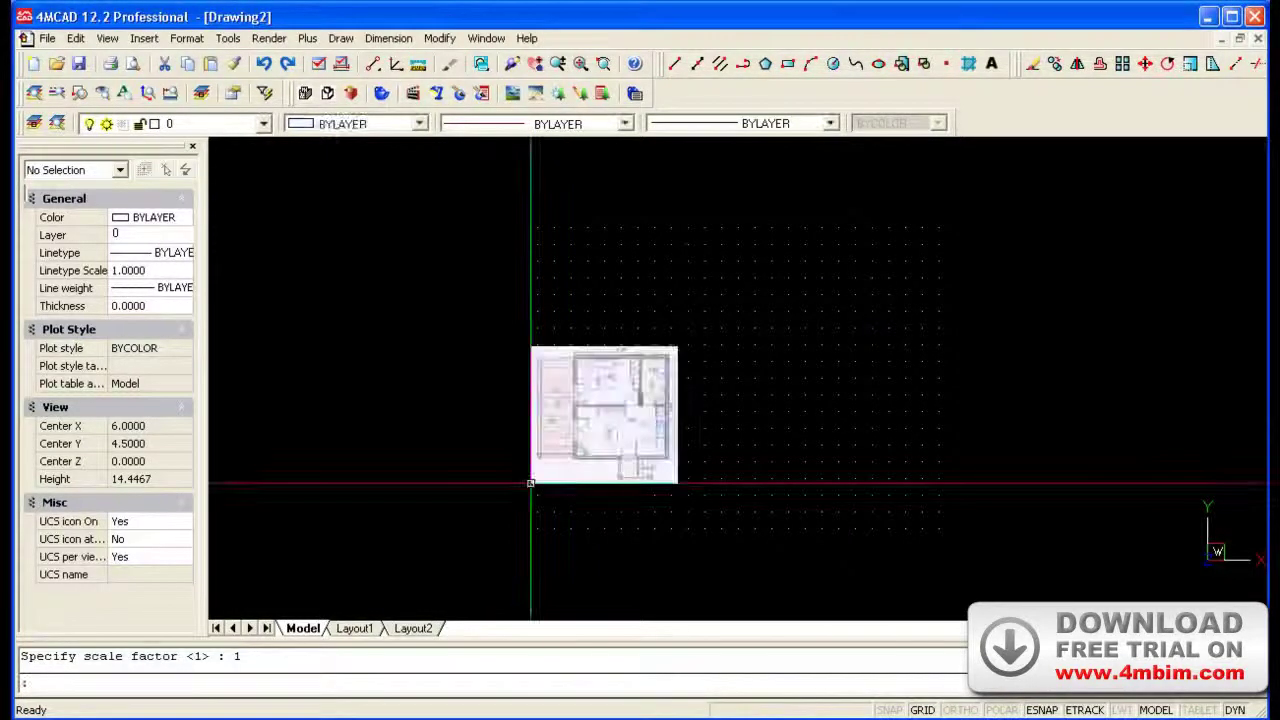
scroll(714, 514, up, 2)
scroll(598, 399, up, 2)
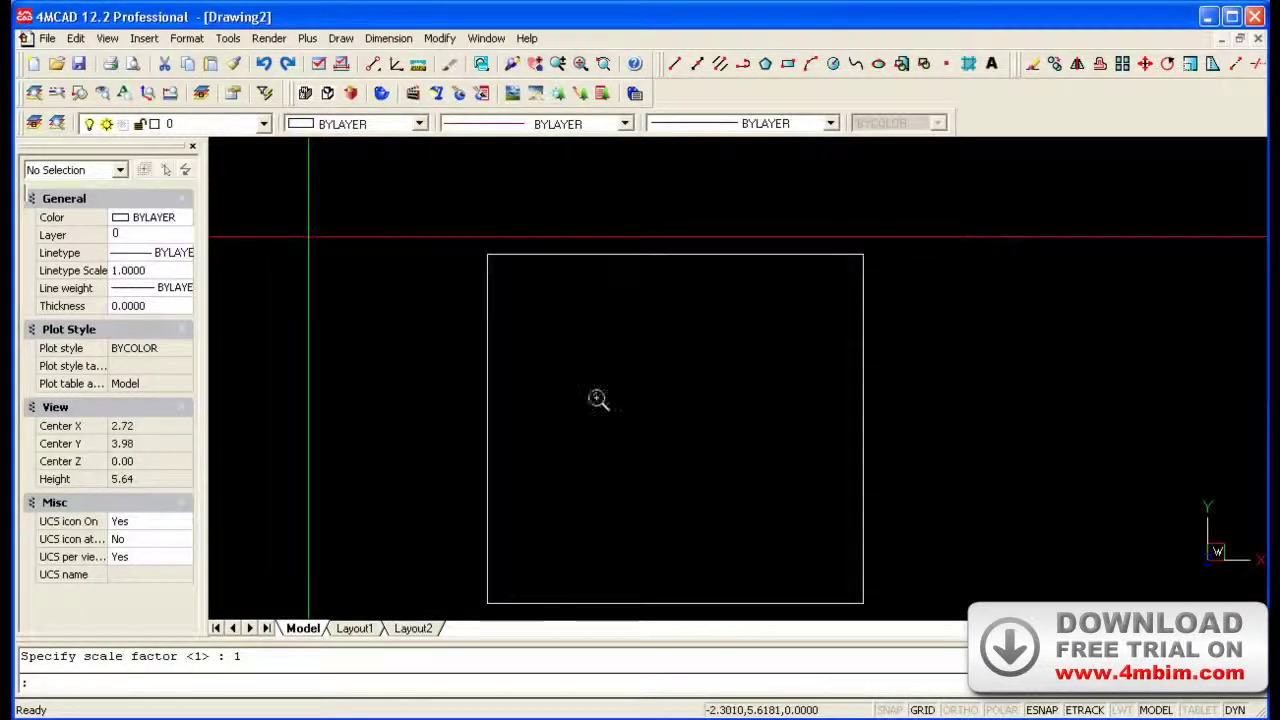
scroll(745, 420, up, 2)
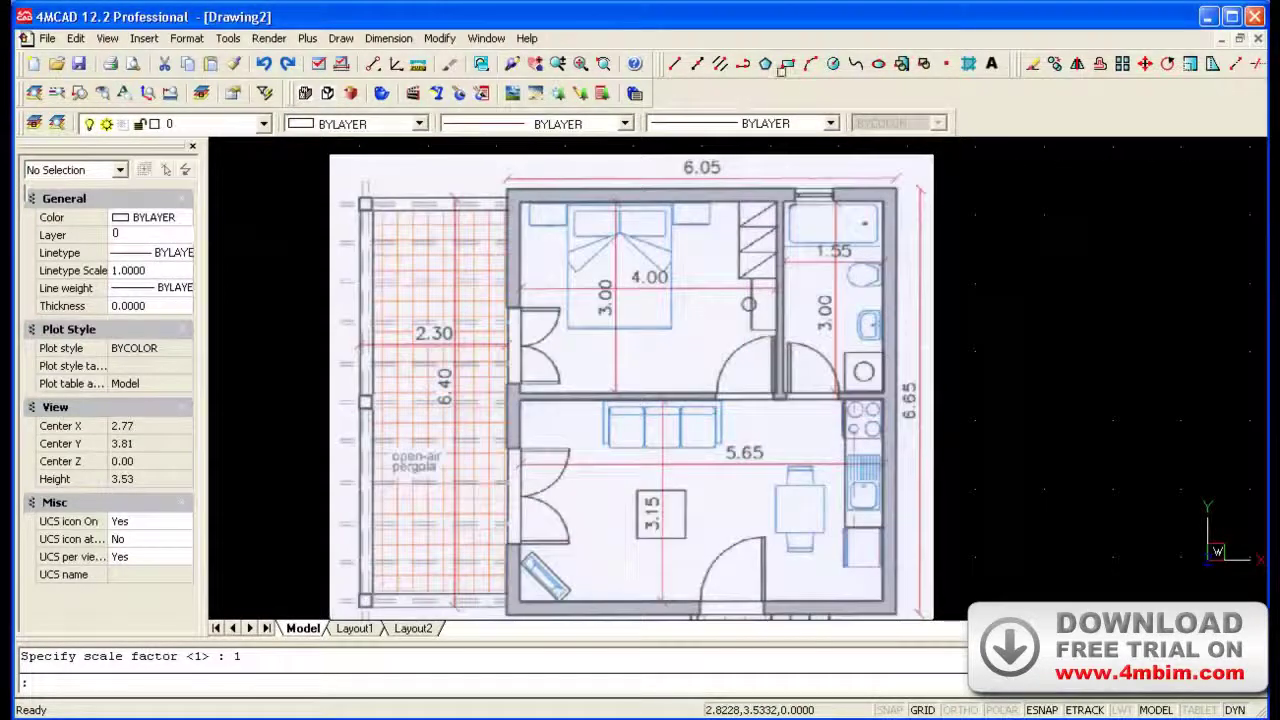
click(787, 64)
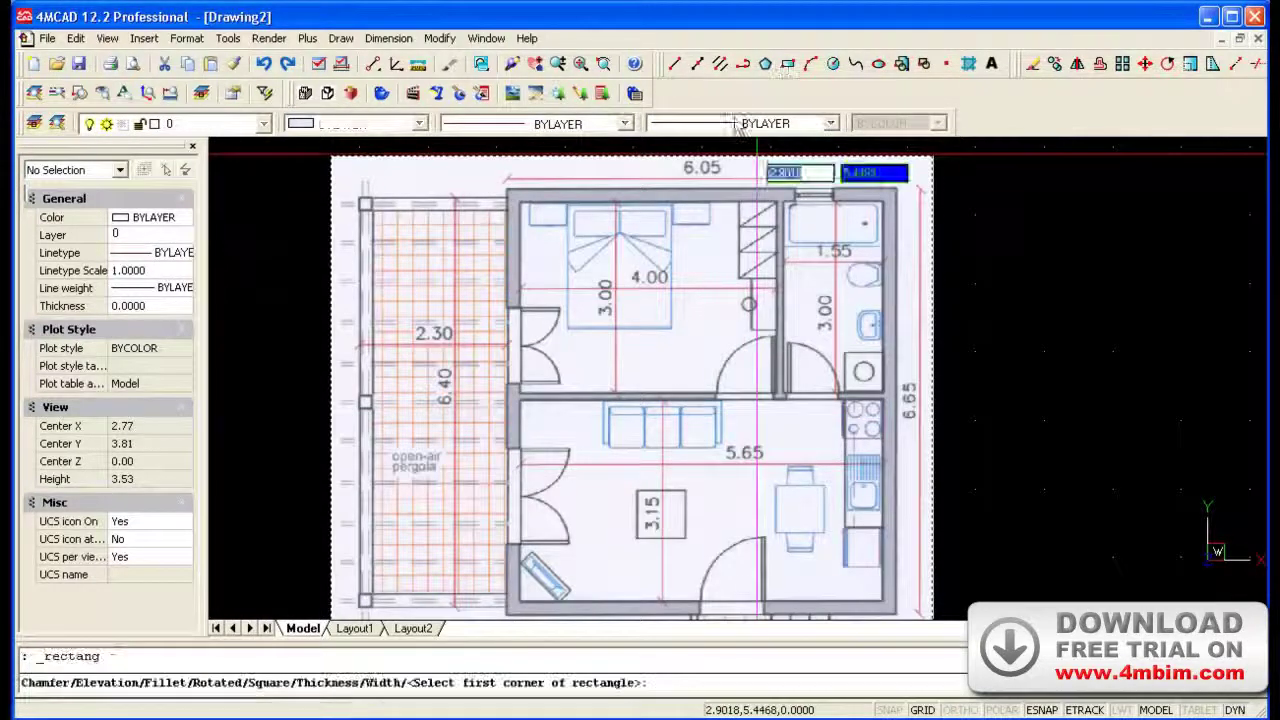
Draw a rectangle around the upper rooms from the plan's top-left wall corner
click(507, 188)
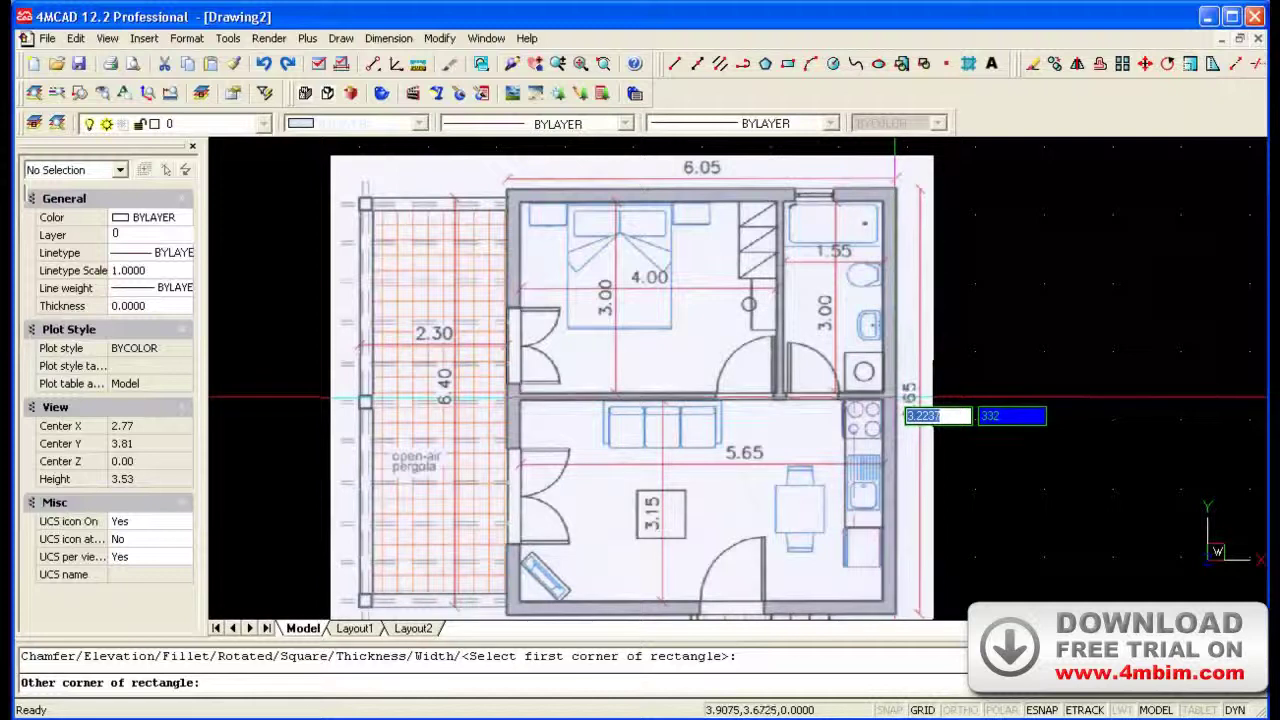
click(895, 398)
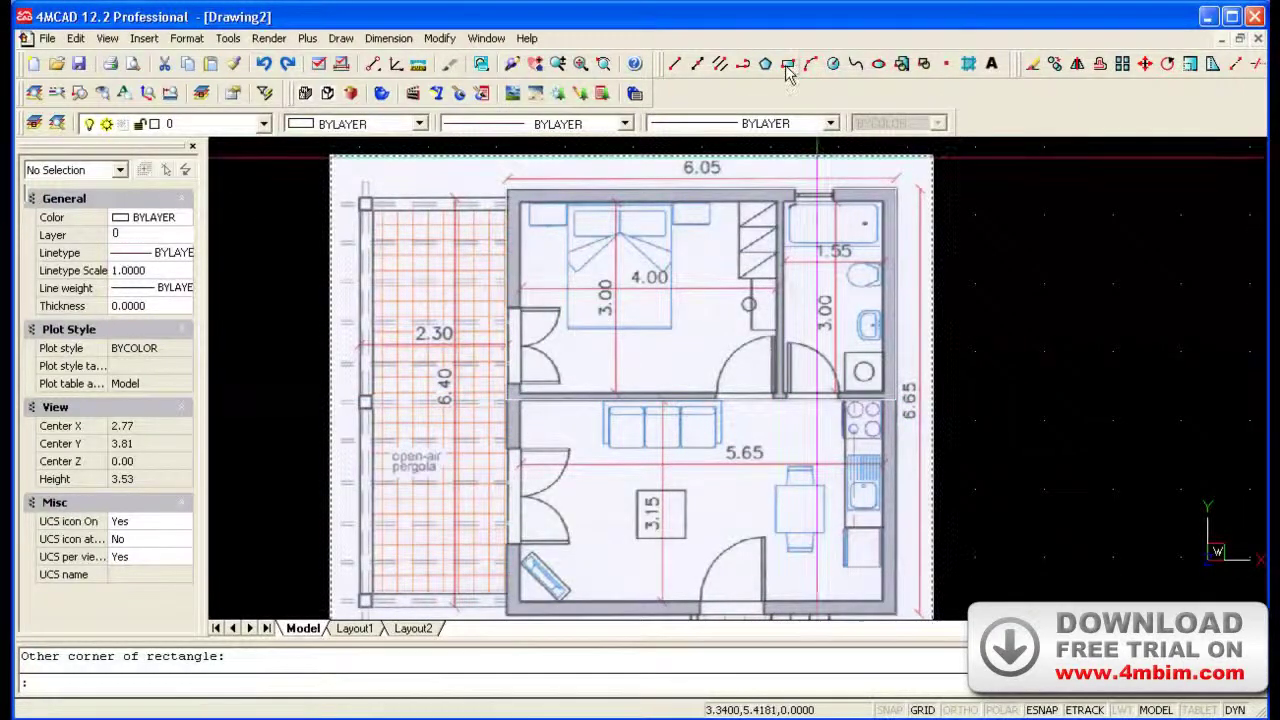
key(Return)
key(Escape)
Switch the current colour to red and outline the living area with a rectangle
click(360, 123)
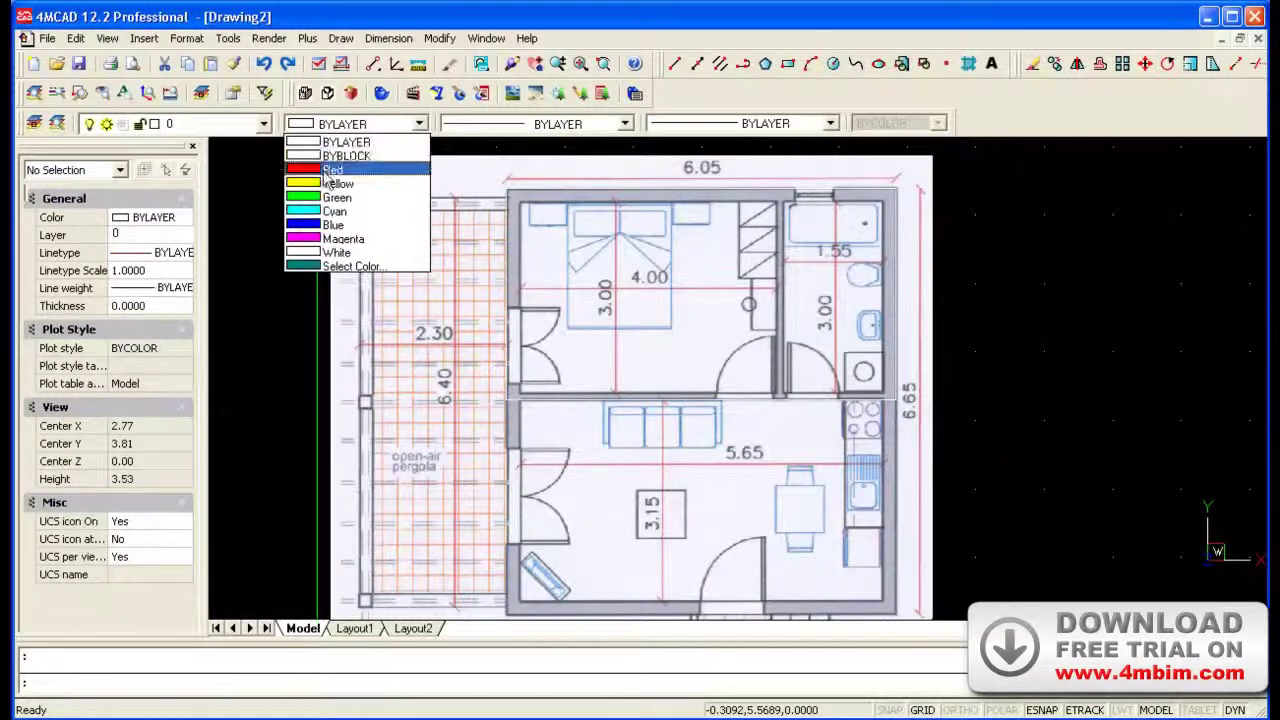
click(328, 172)
click(789, 66)
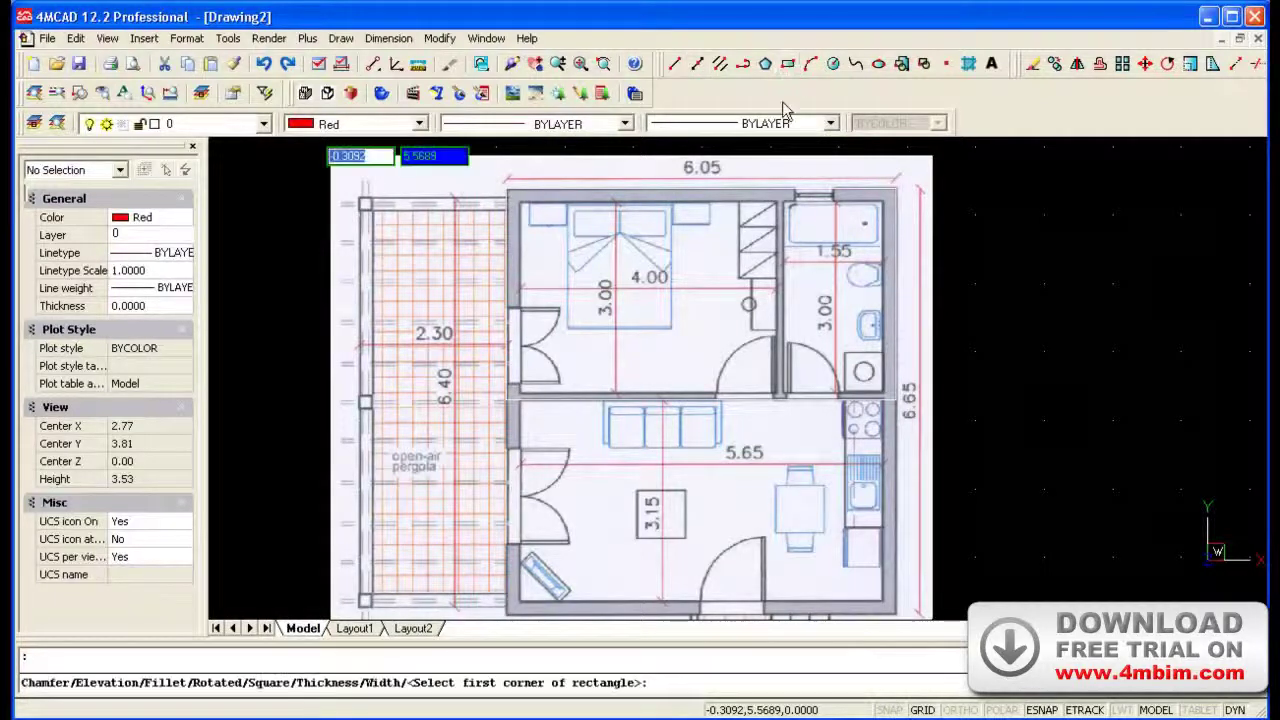
click(455, 270)
scroll(457, 278, down, 2)
scroll(669, 483, up, 4)
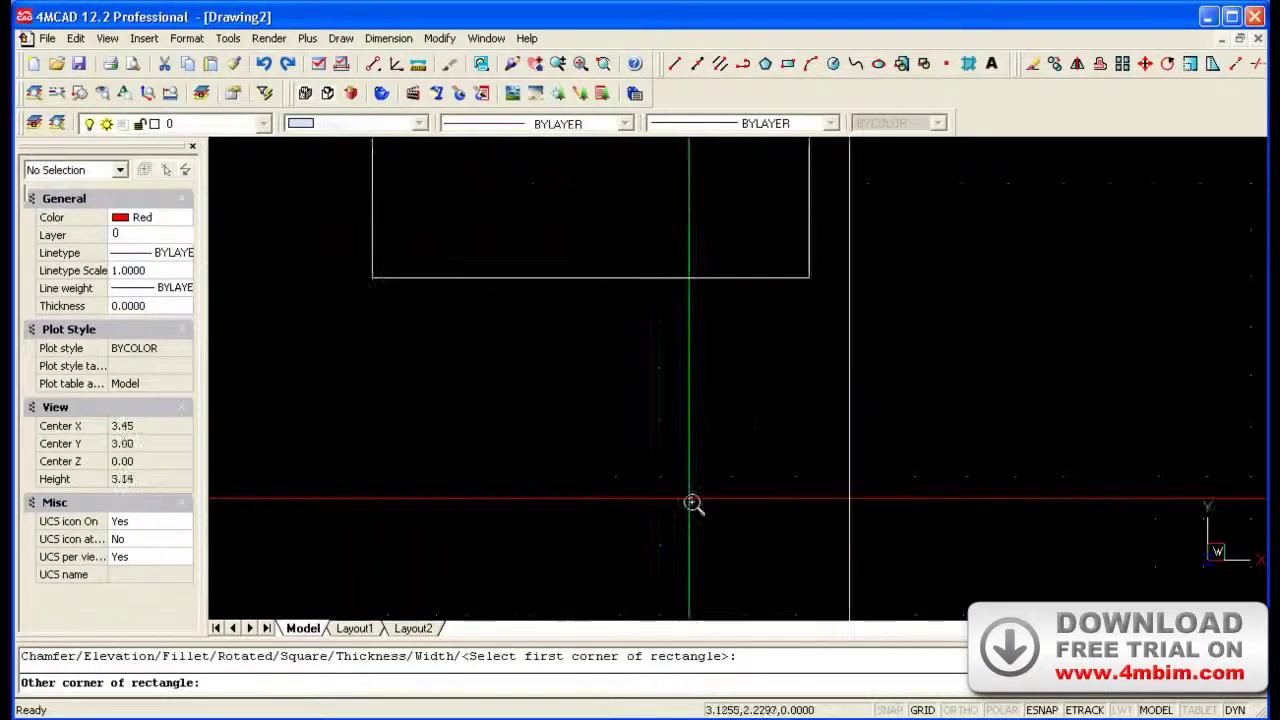
scroll(809, 520, down, 2)
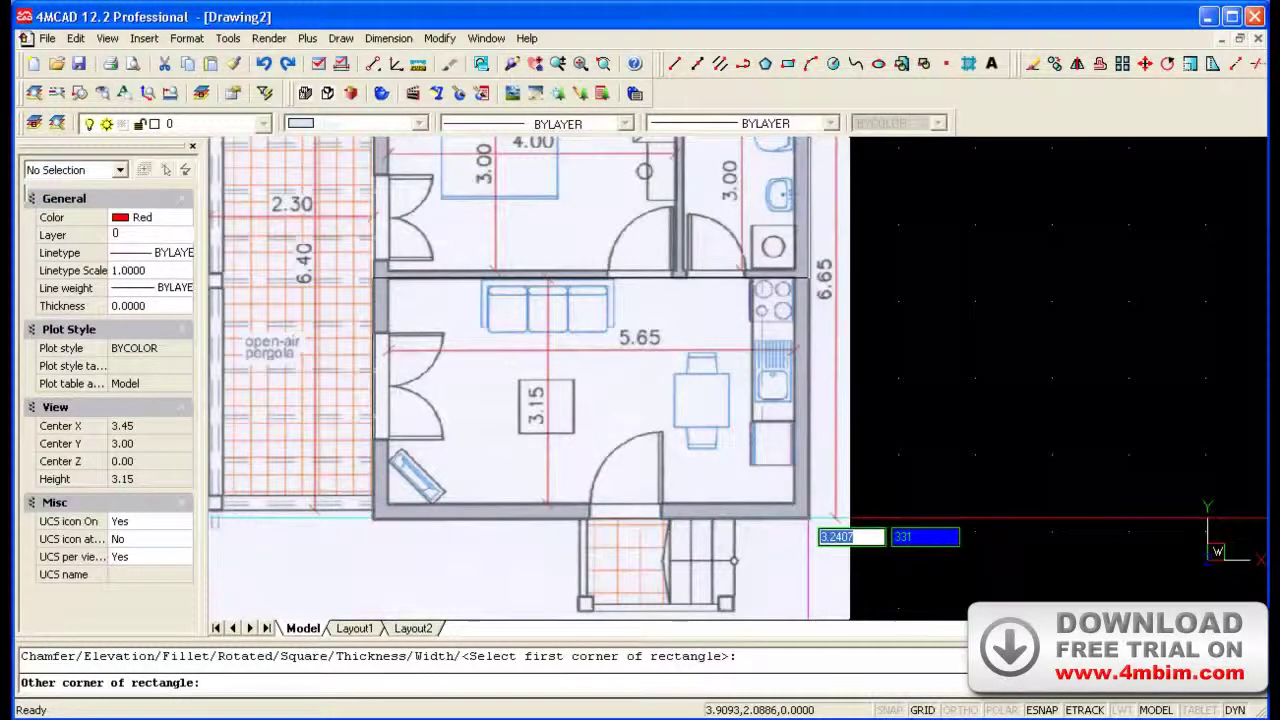
click(809, 521)
scroll(581, 300, down, 2)
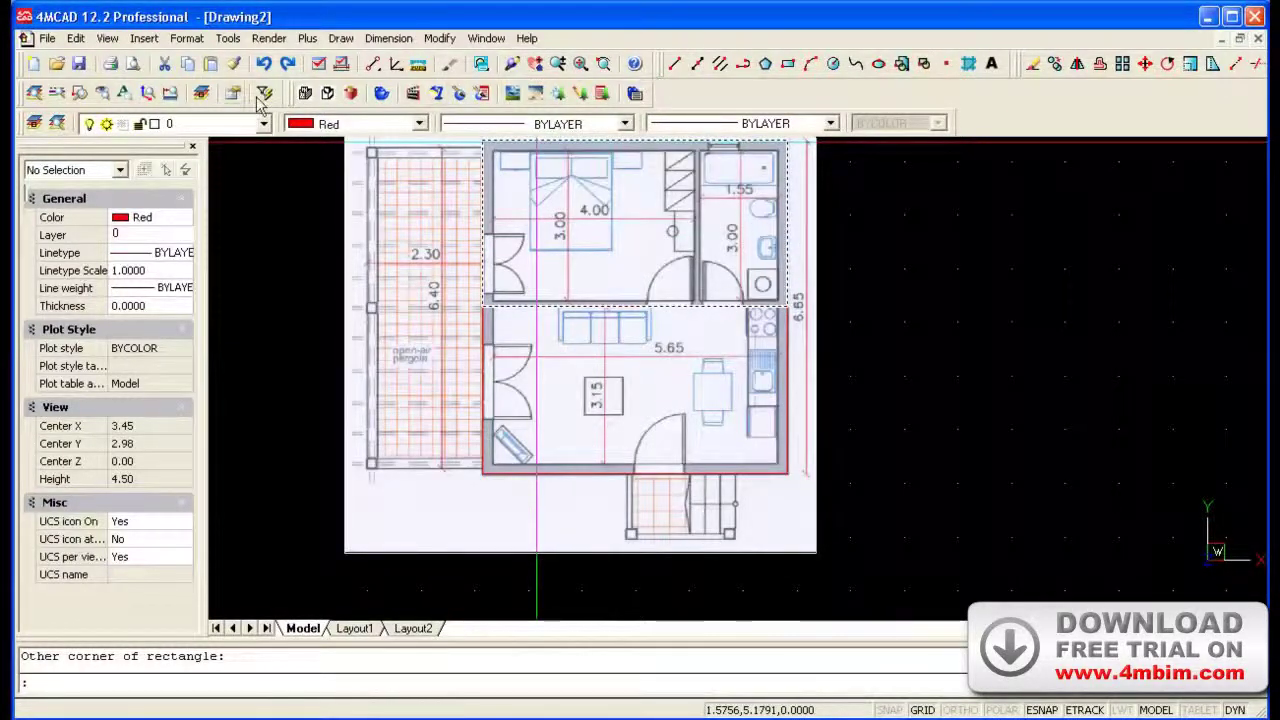
Switch the colour to blue and outline the pergola with a rectangle
click(330, 124)
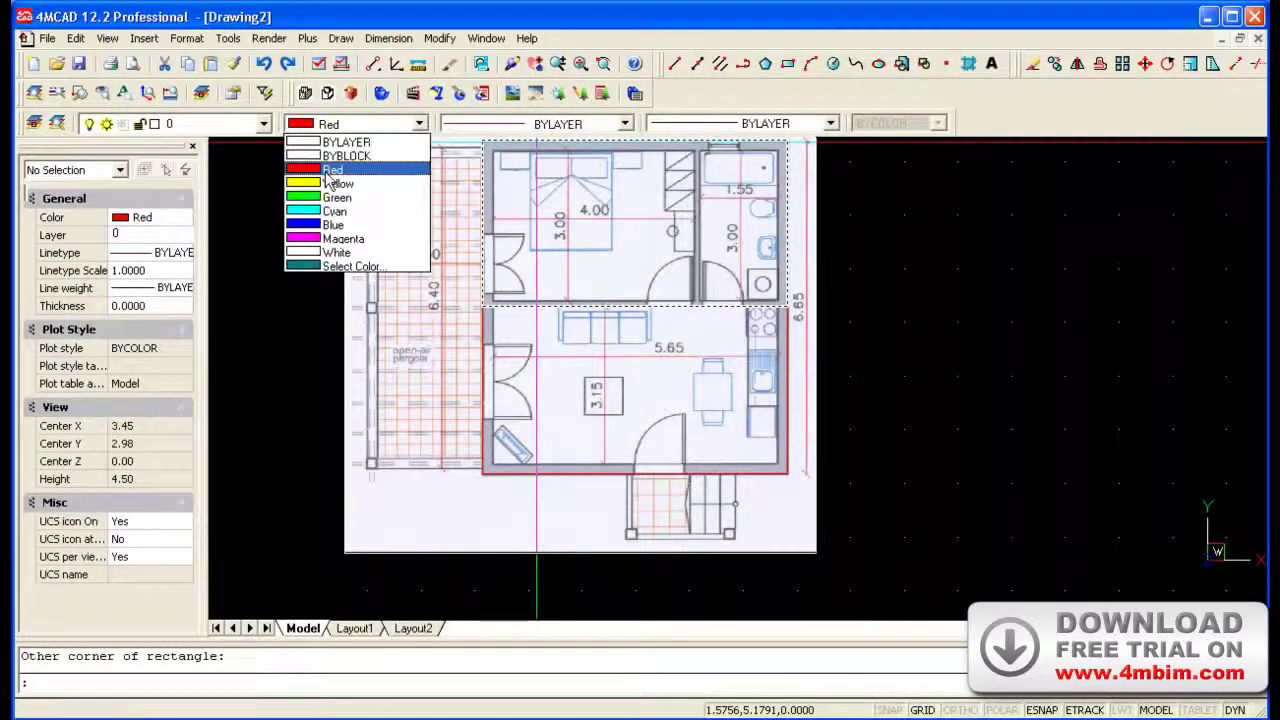
click(340, 226)
click(787, 63)
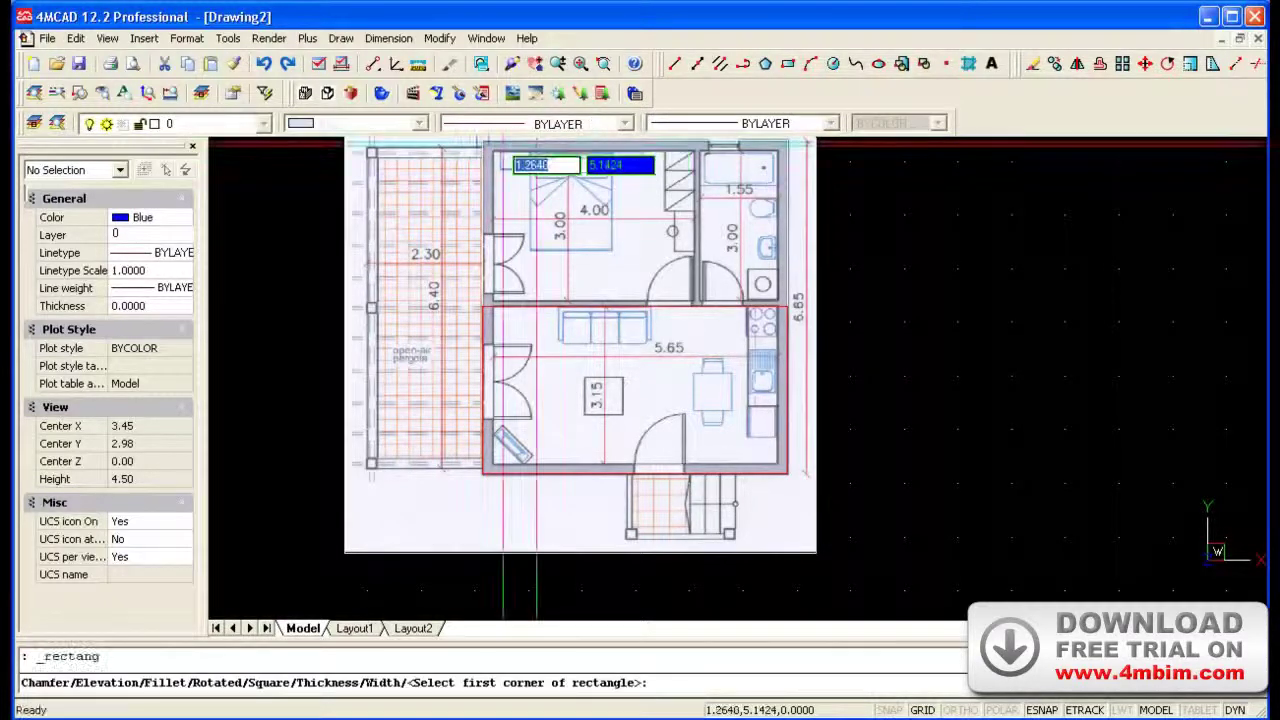
click(537, 144)
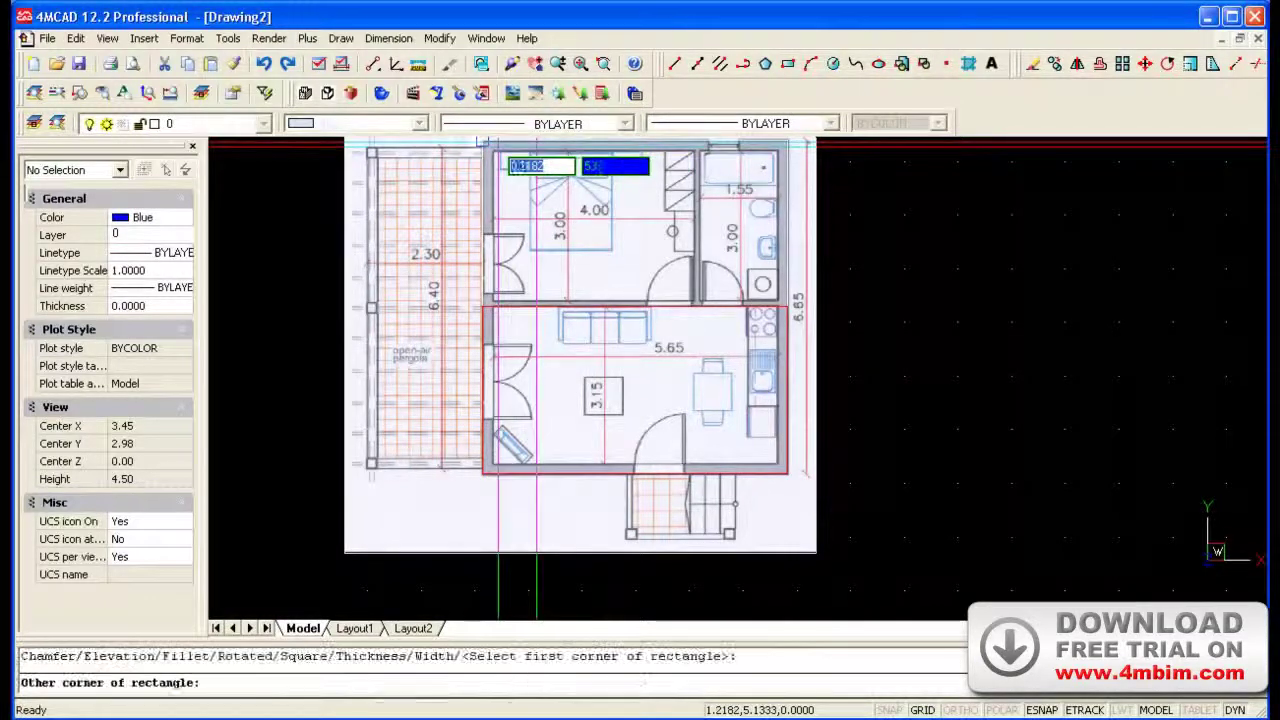
click(368, 467)
Switch the colour to magenta and outline the stairs with a Nearest-snapped rectangle
click(330, 124)
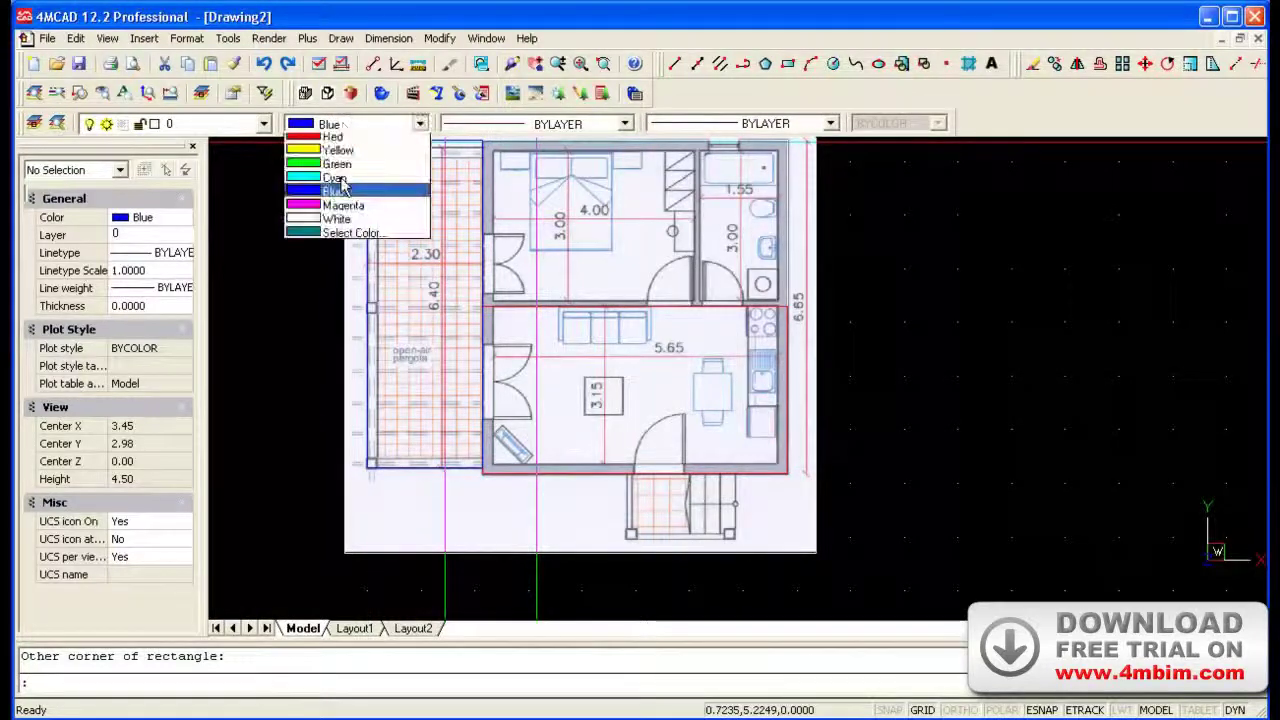
click(326, 240)
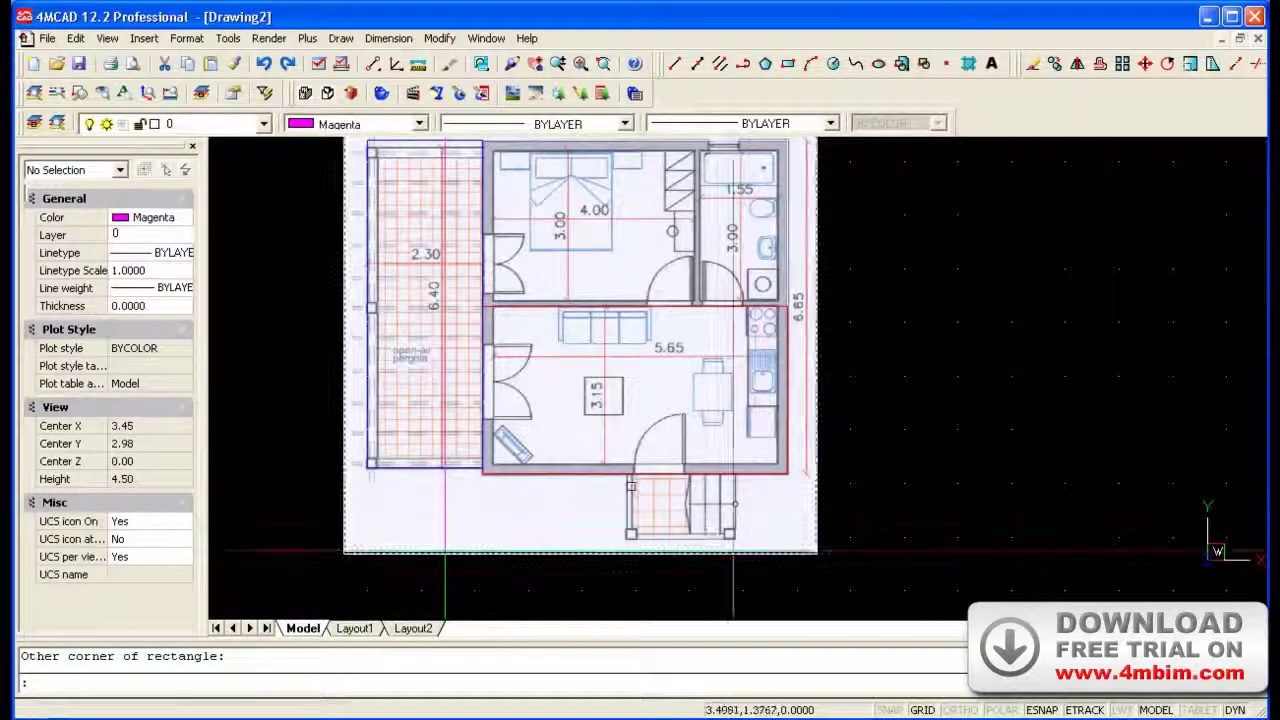
click(788, 64)
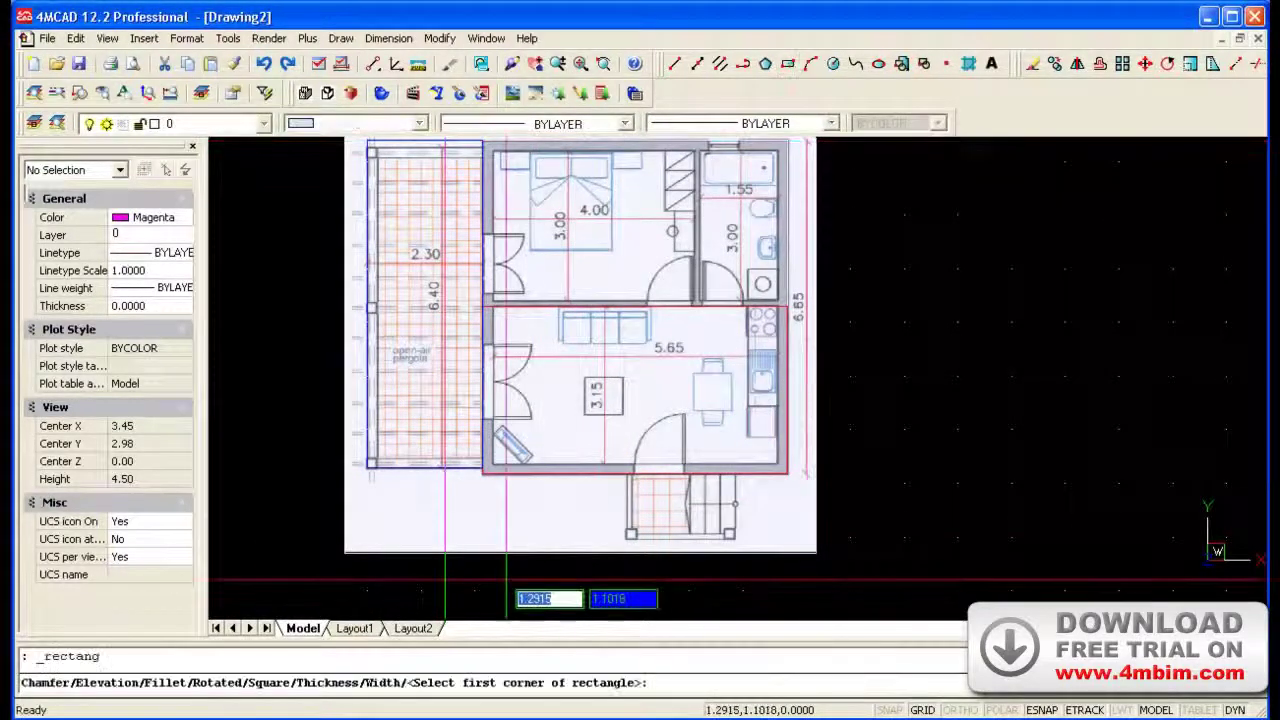
shift+right_click(540, 512)
click(580, 543)
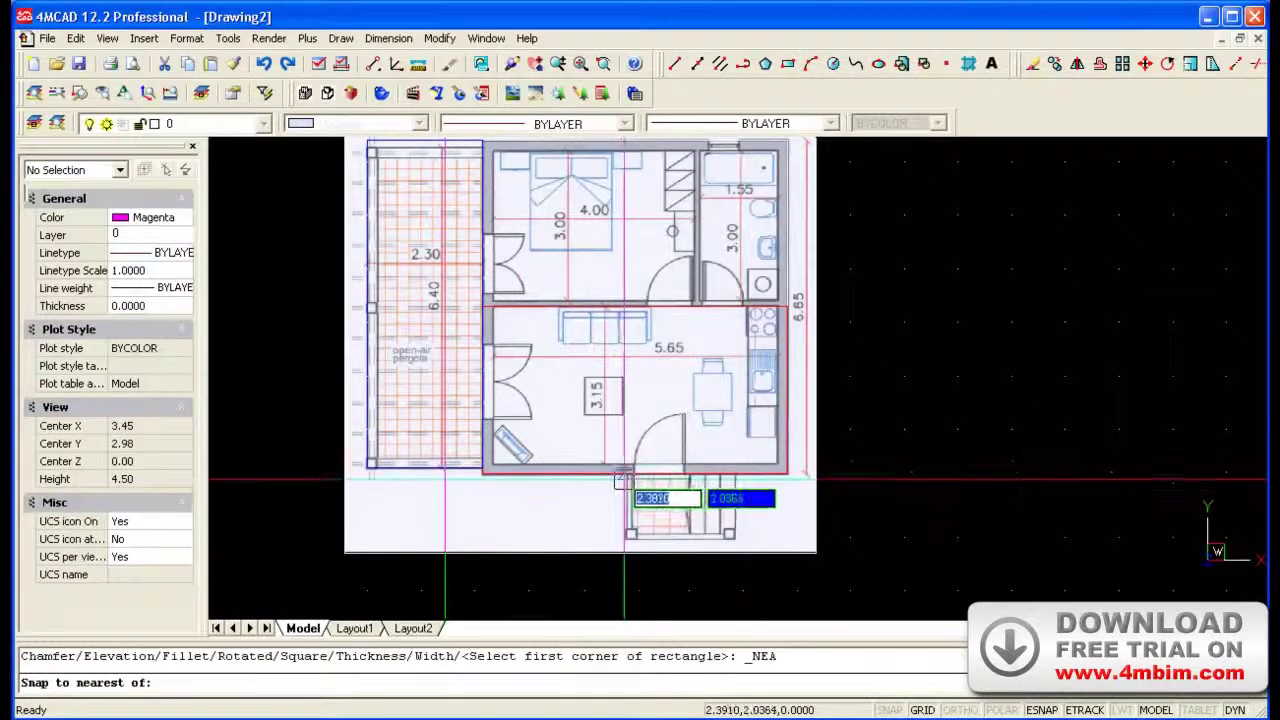
click(626, 476)
click(736, 540)
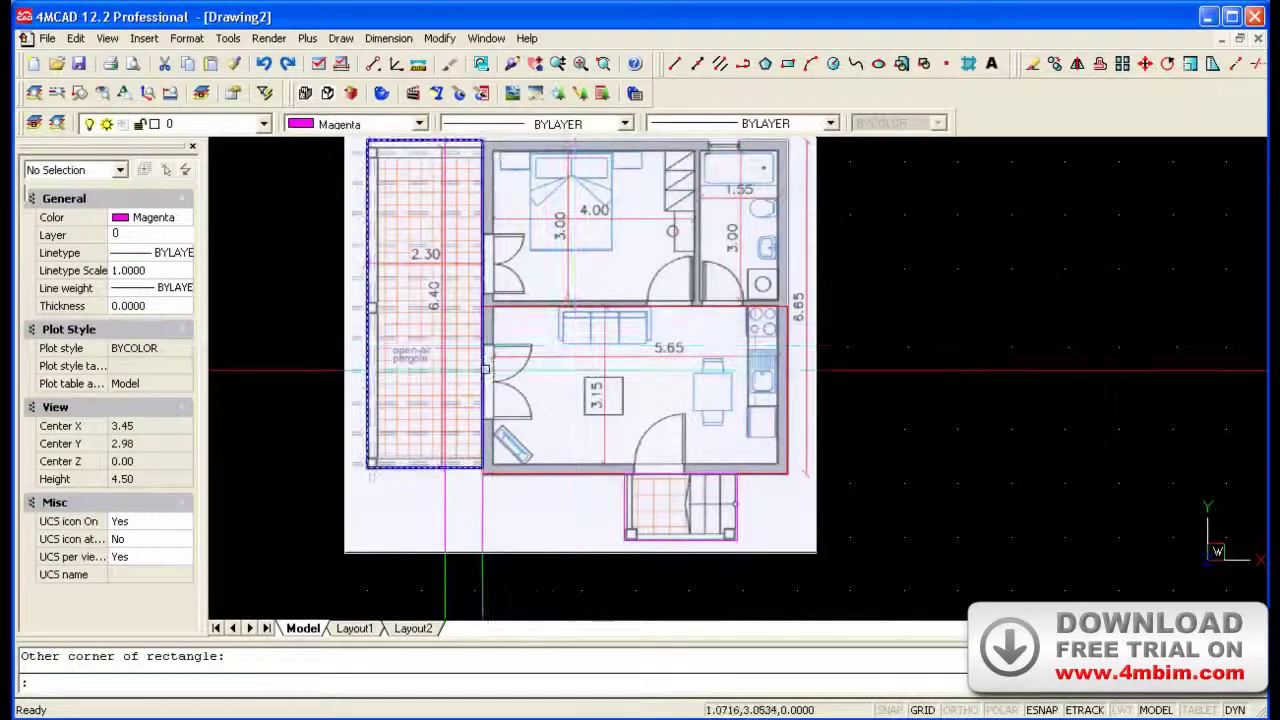
Hatch the upper rooms with ANSI31 using their rectangle as the boundary
click(969, 66)
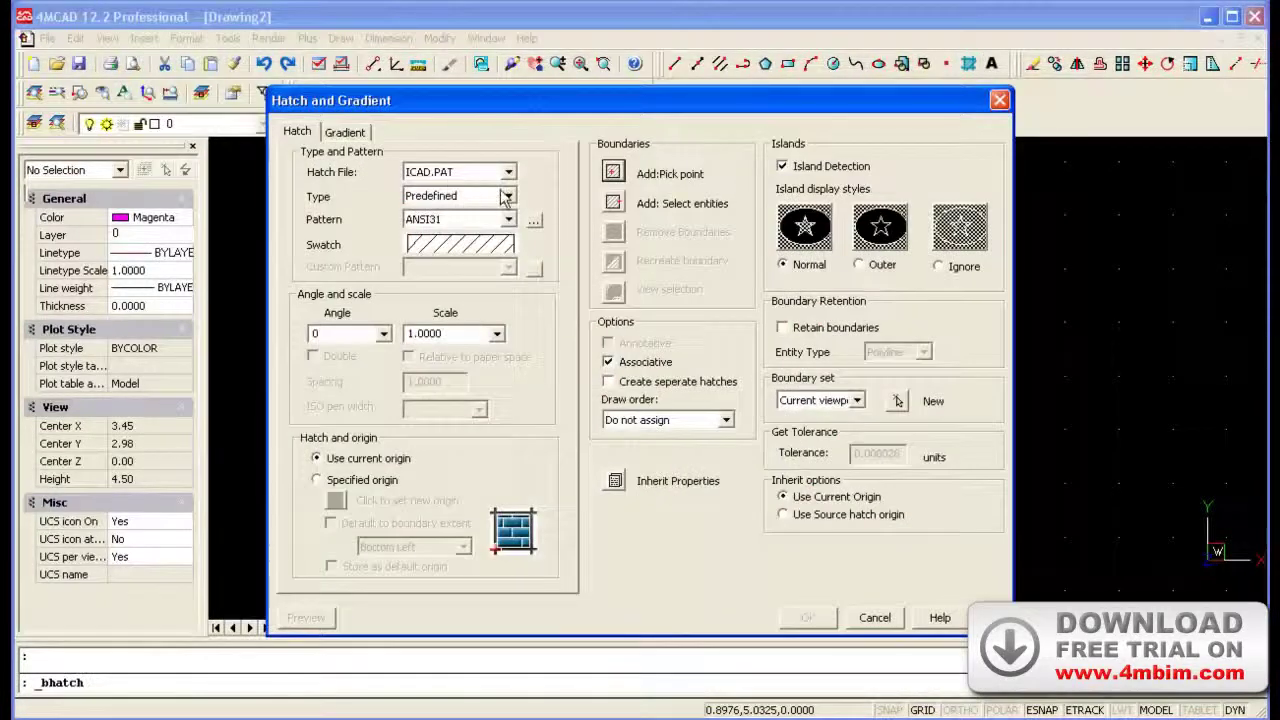
click(639, 184)
click(590, 218)
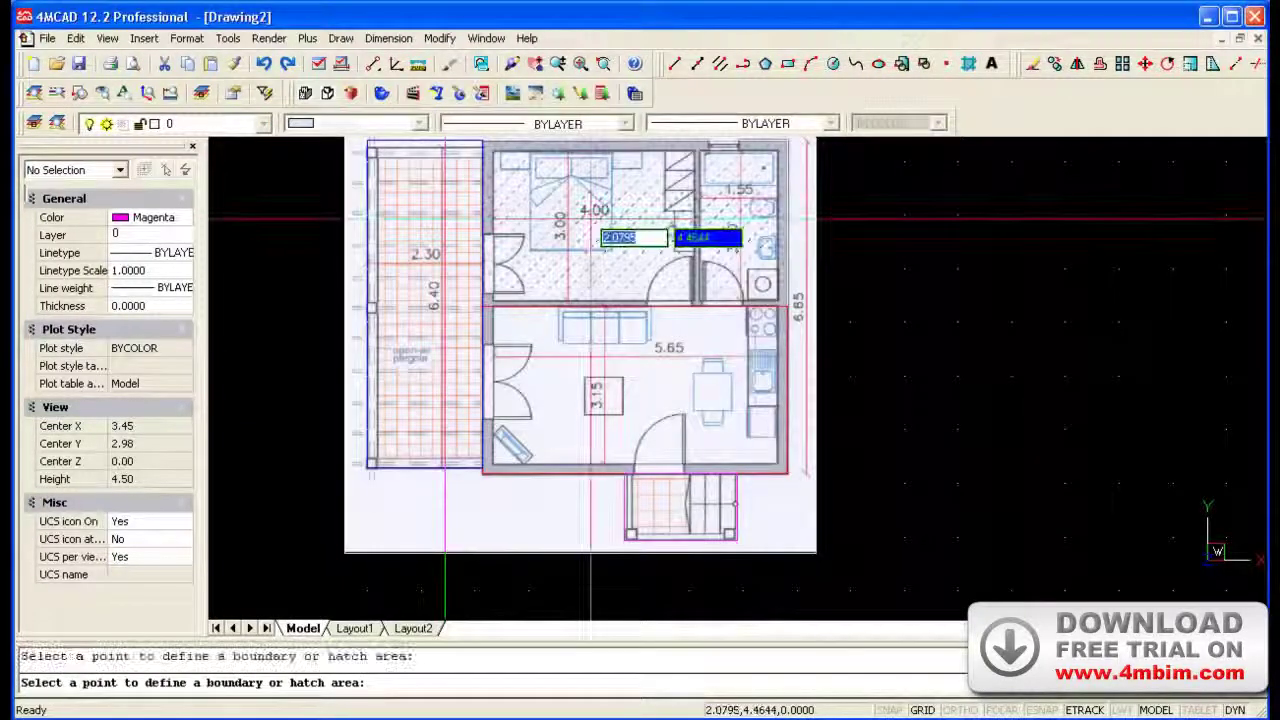
click(638, 395)
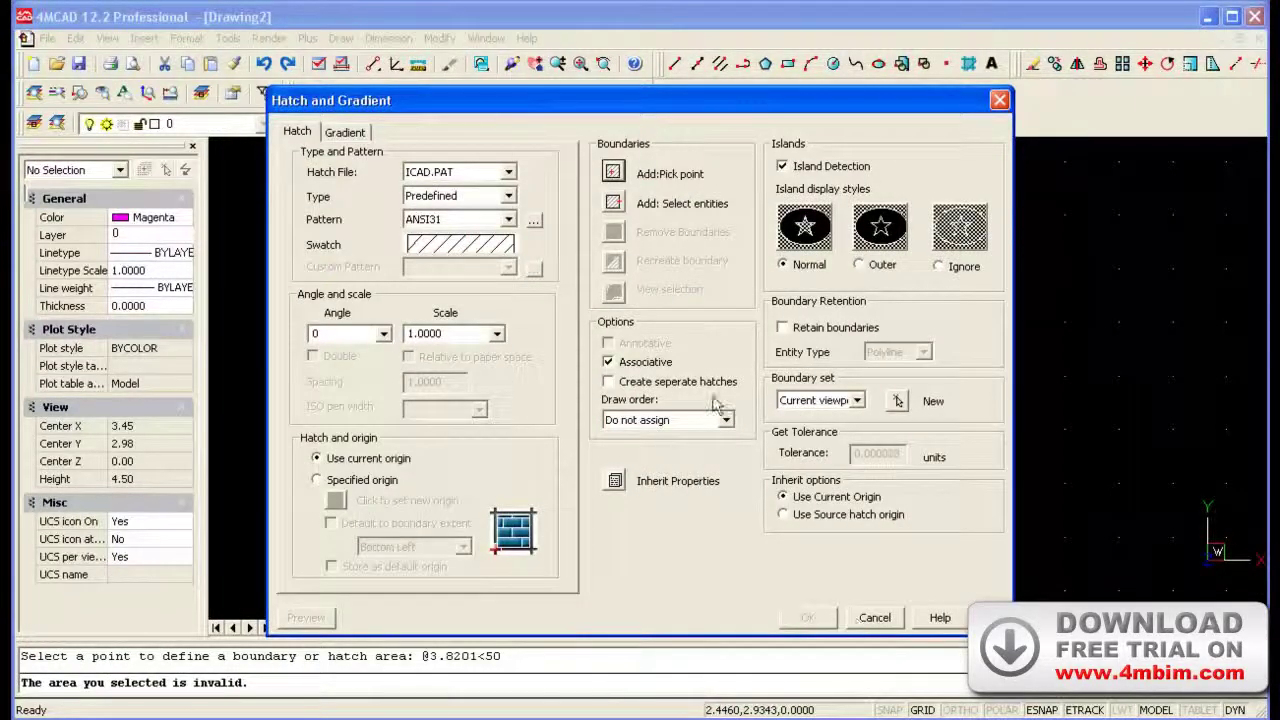
click(613, 203)
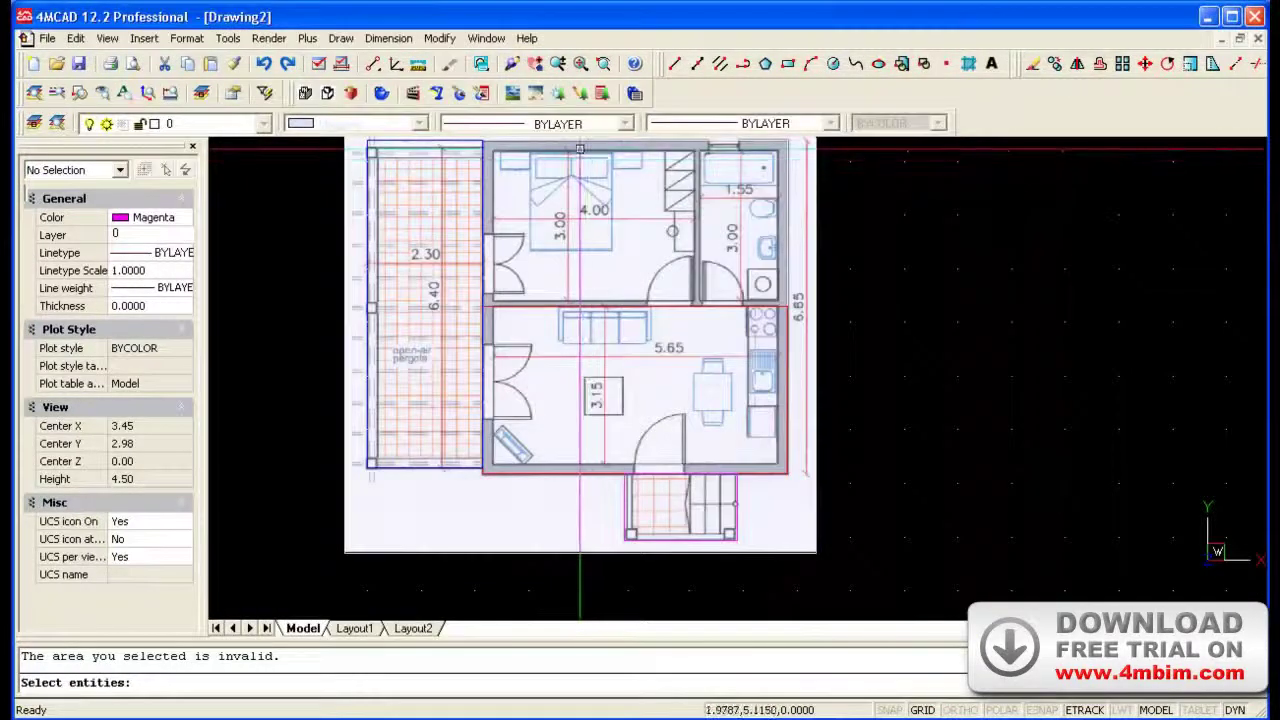
click(577, 141)
key(Return)
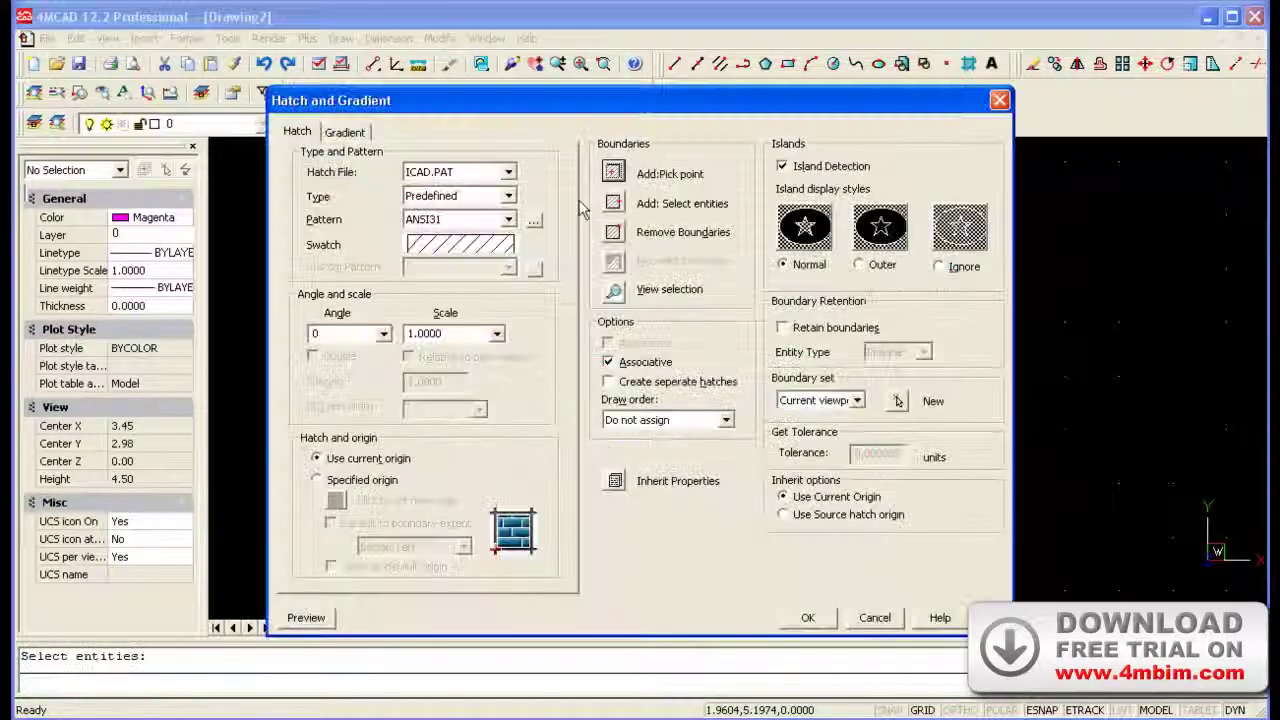
click(826, 619)
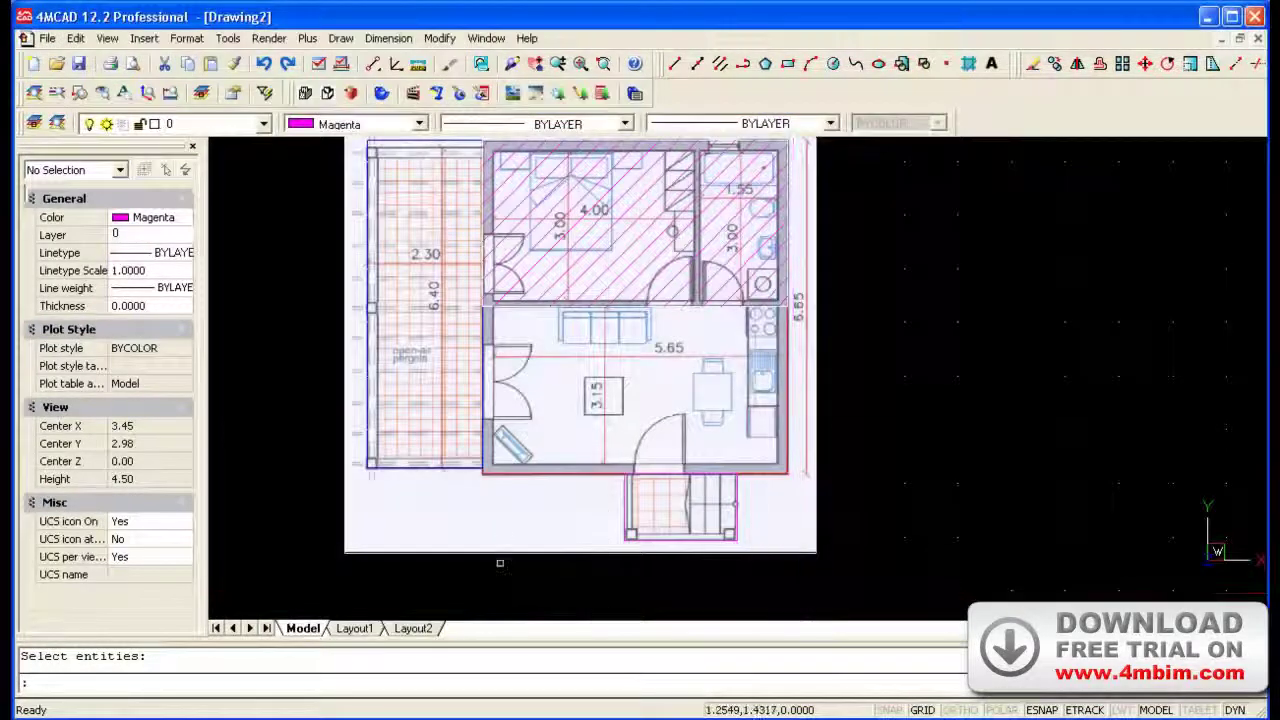
scroll(598, 393, up, 3)
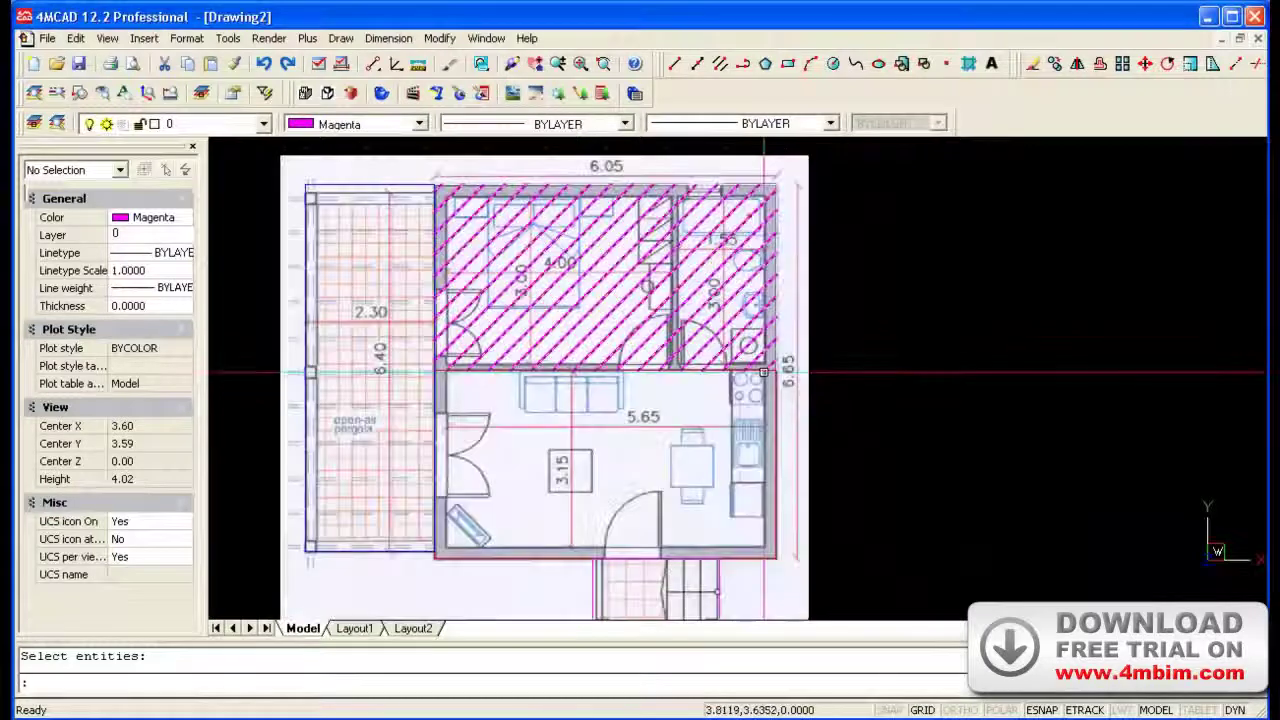
Apply the diagonal ANSI31 hatch to the living room by selecting its outline
click(968, 64)
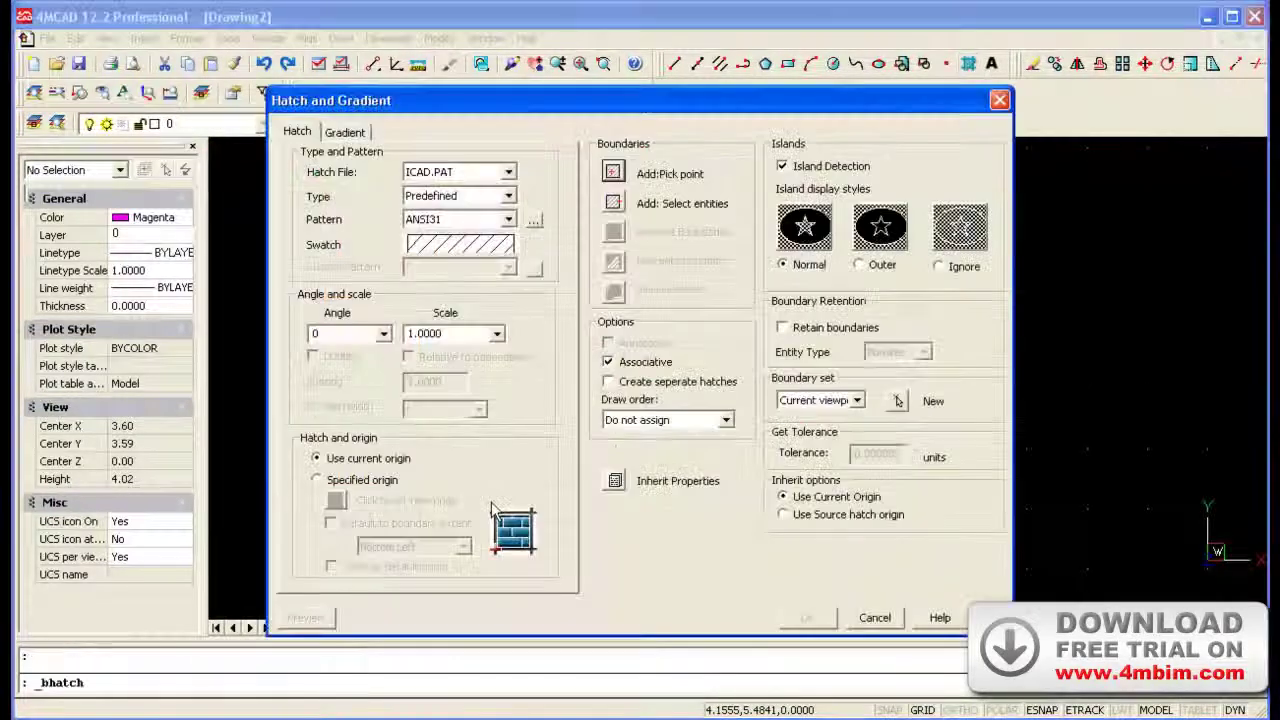
click(622, 205)
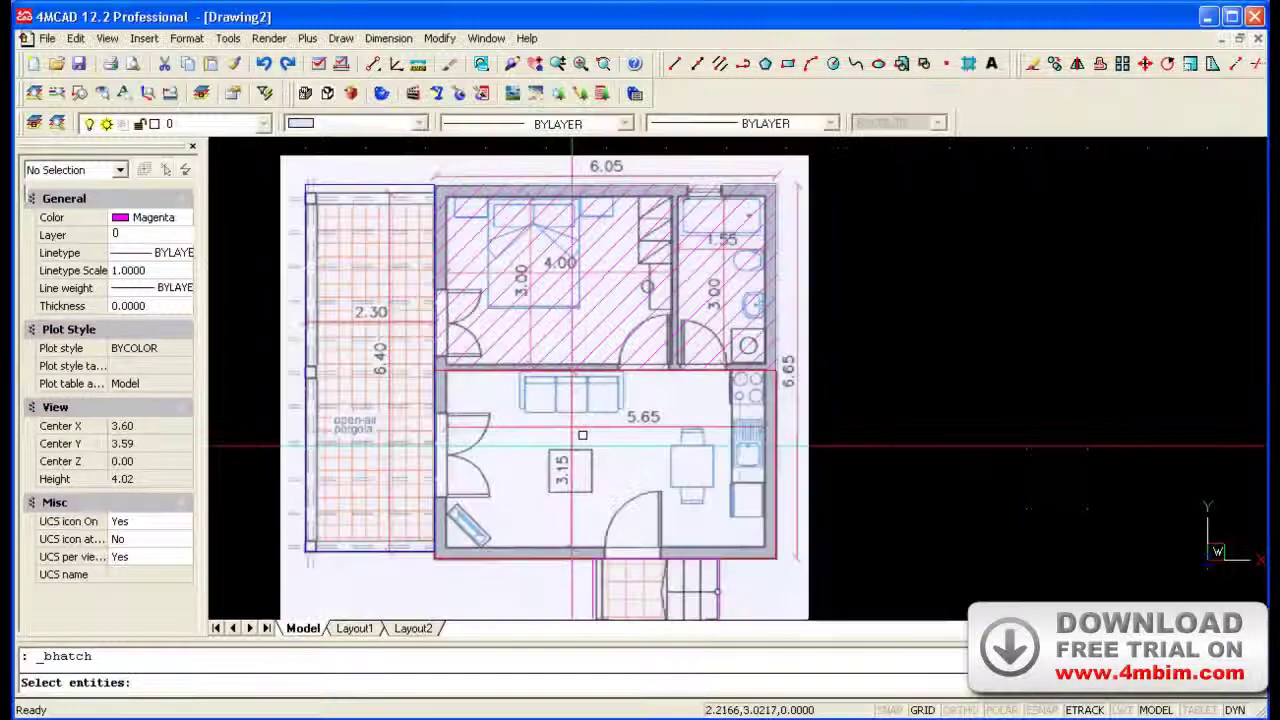
click(432, 451)
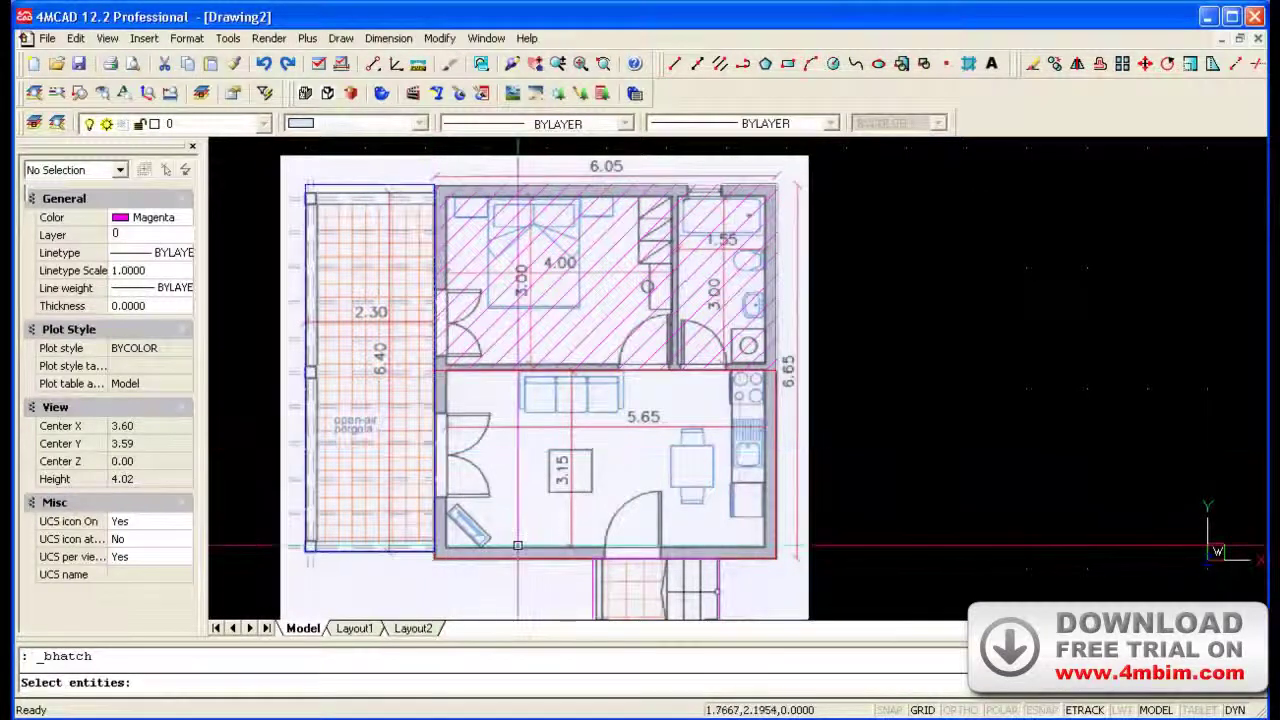
click(550, 557)
key(Return)
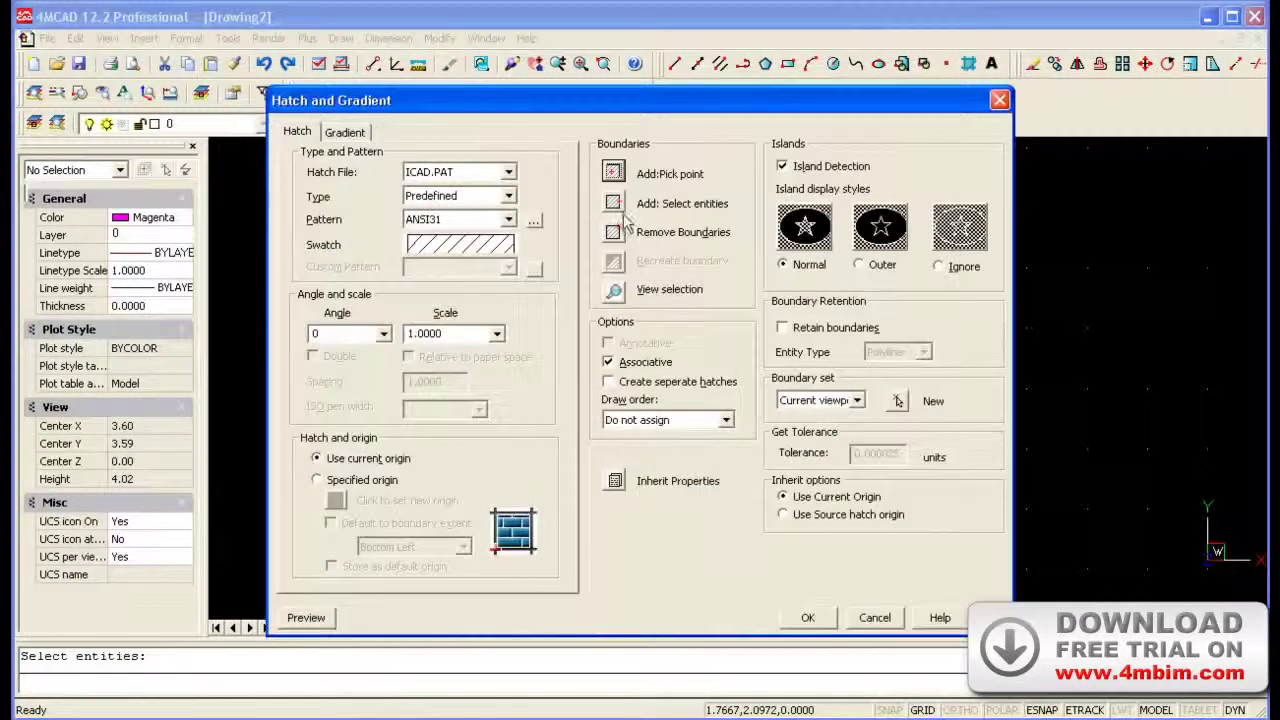
click(810, 618)
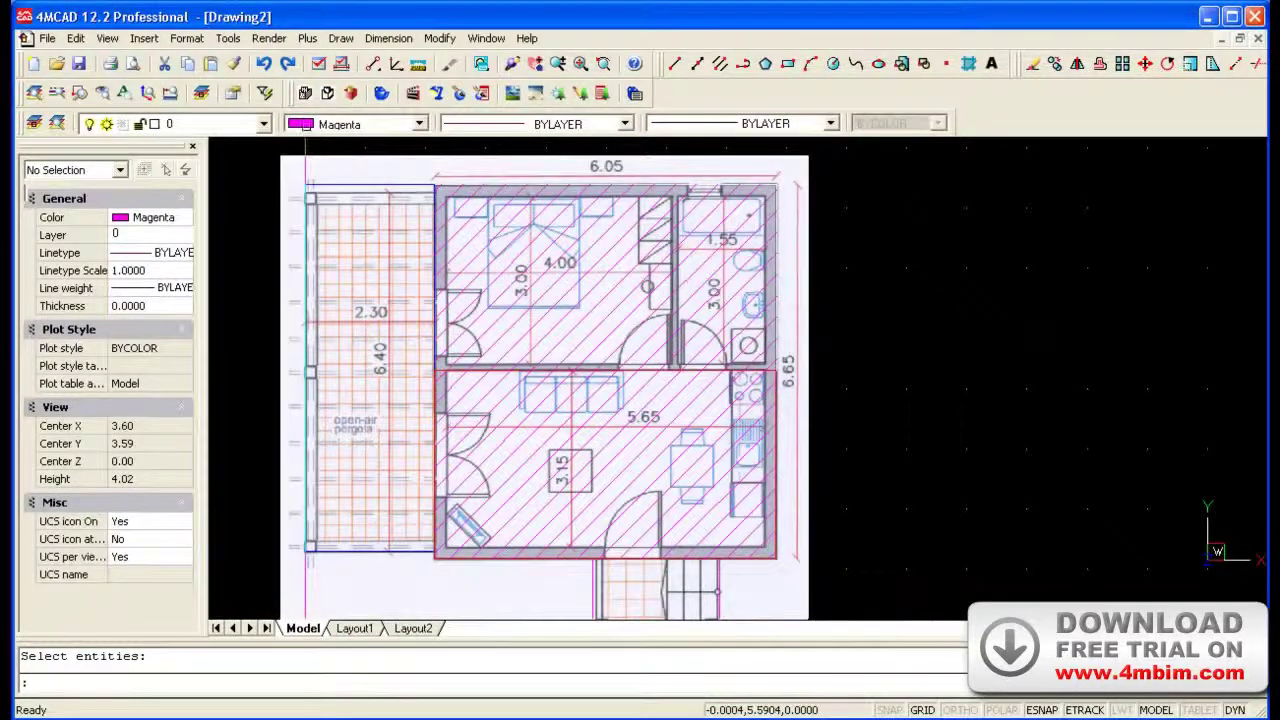
Make the living-room hatch blue, then zoom back in on the floor plan
click(525, 400)
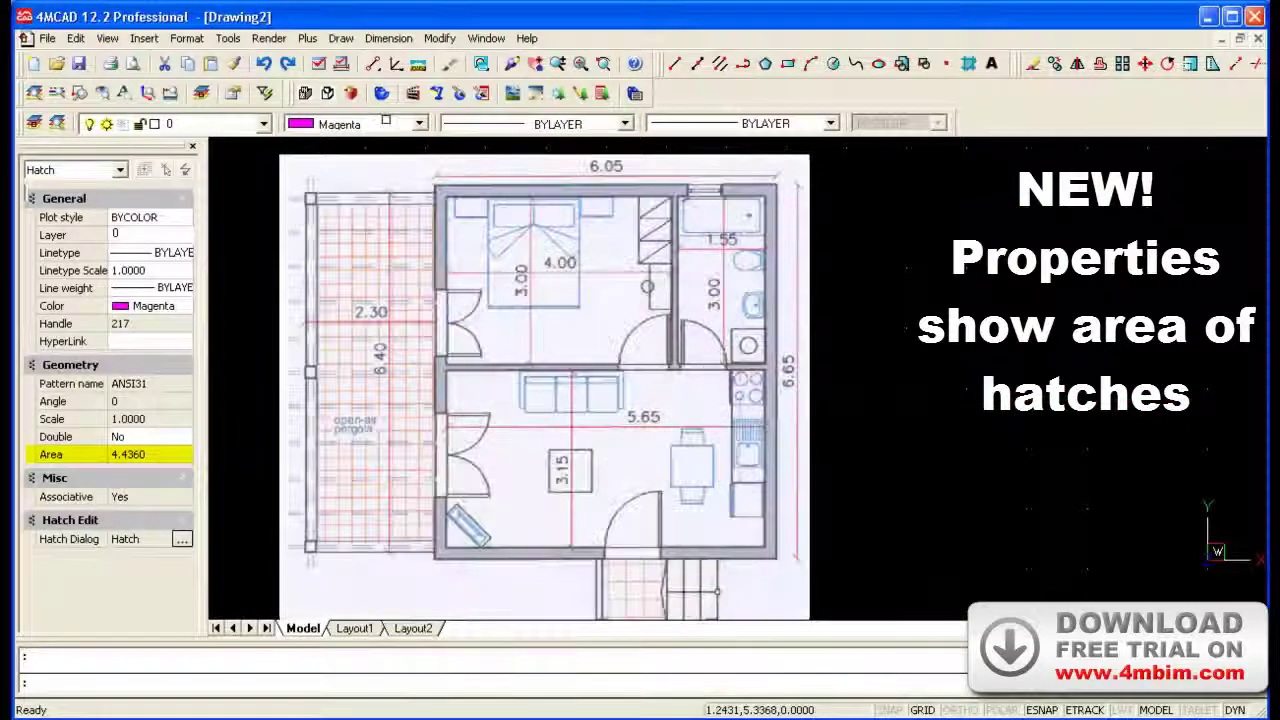
click(420, 123)
click(345, 224)
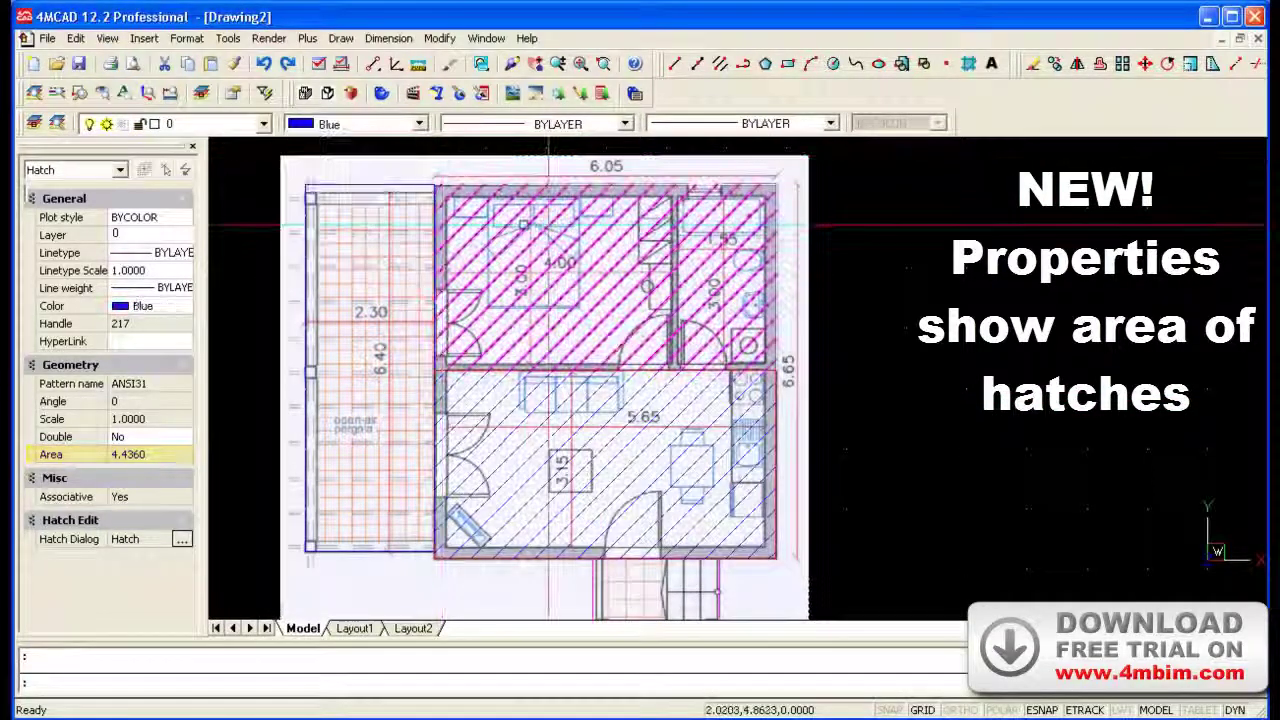
key(Escape)
scroll(800, 250, down, 2)
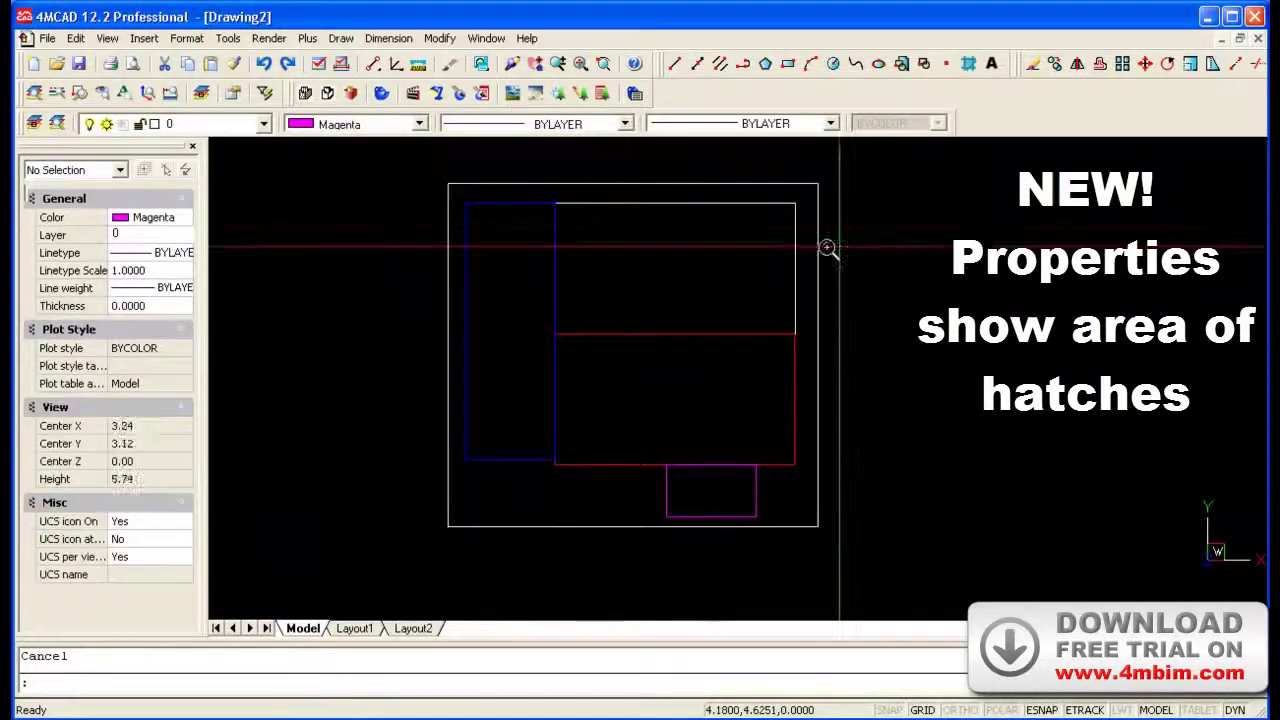
scroll(748, 360, up, 2)
scroll(497, 300, up, 3)
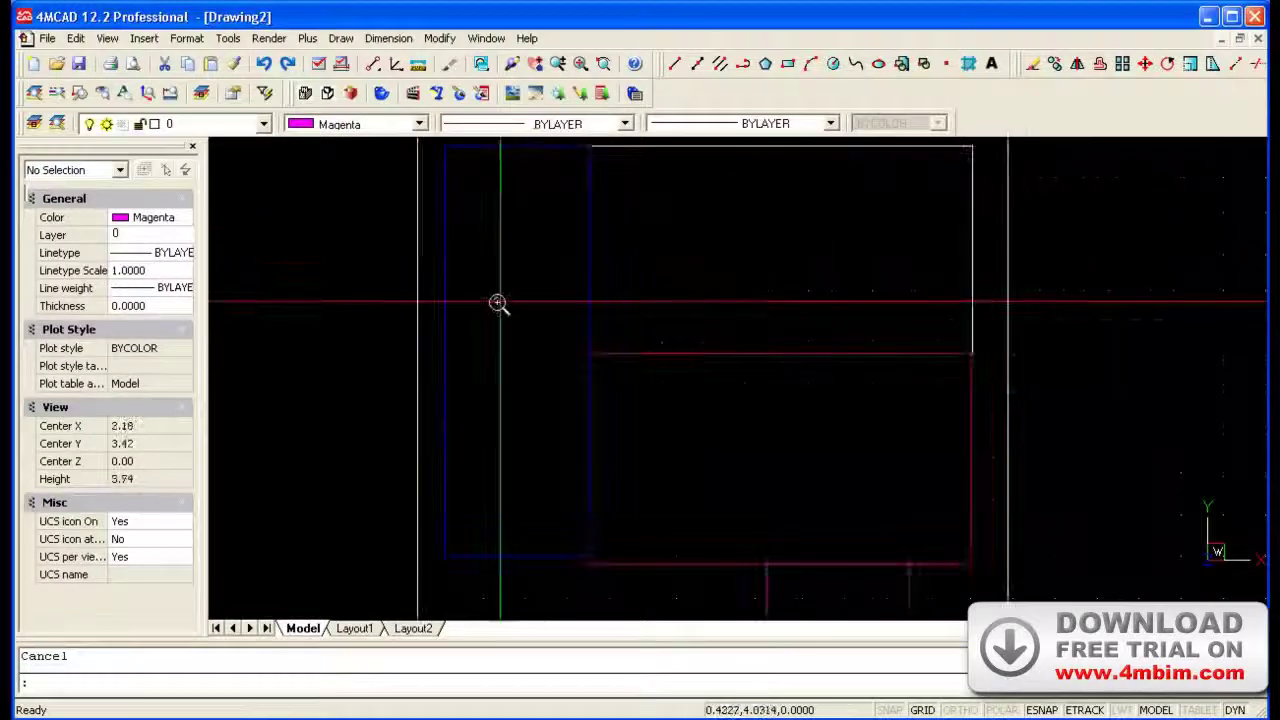
click(605, 63)
text(mtext)
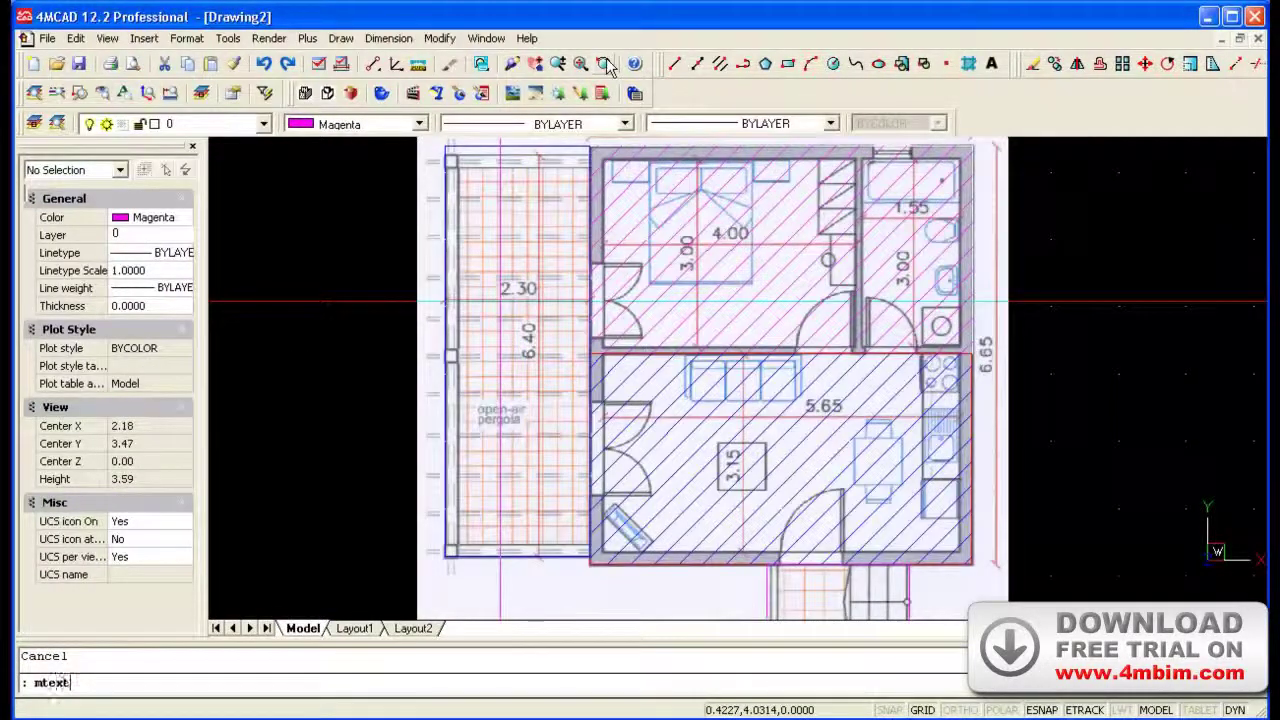
Draw a multiline text box over the pergola strip and place the label Pergola
key(Return)
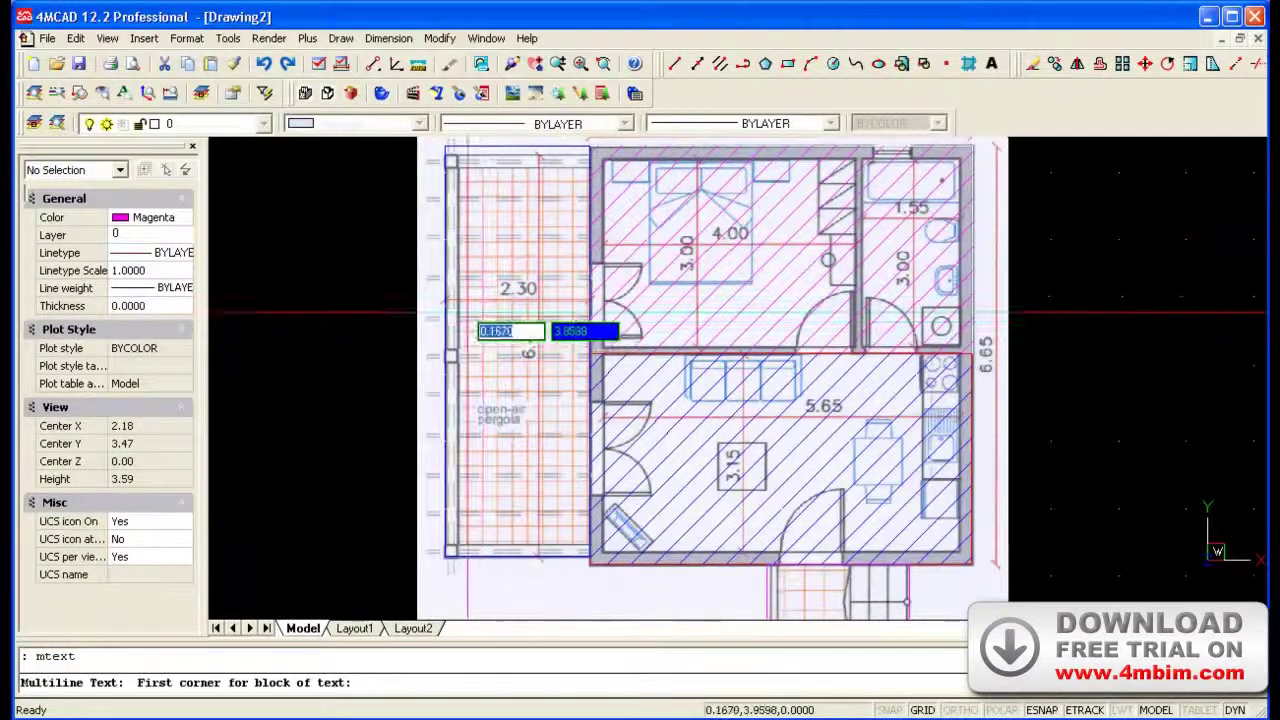
click(467, 313)
click(573, 370)
text(Pergo)
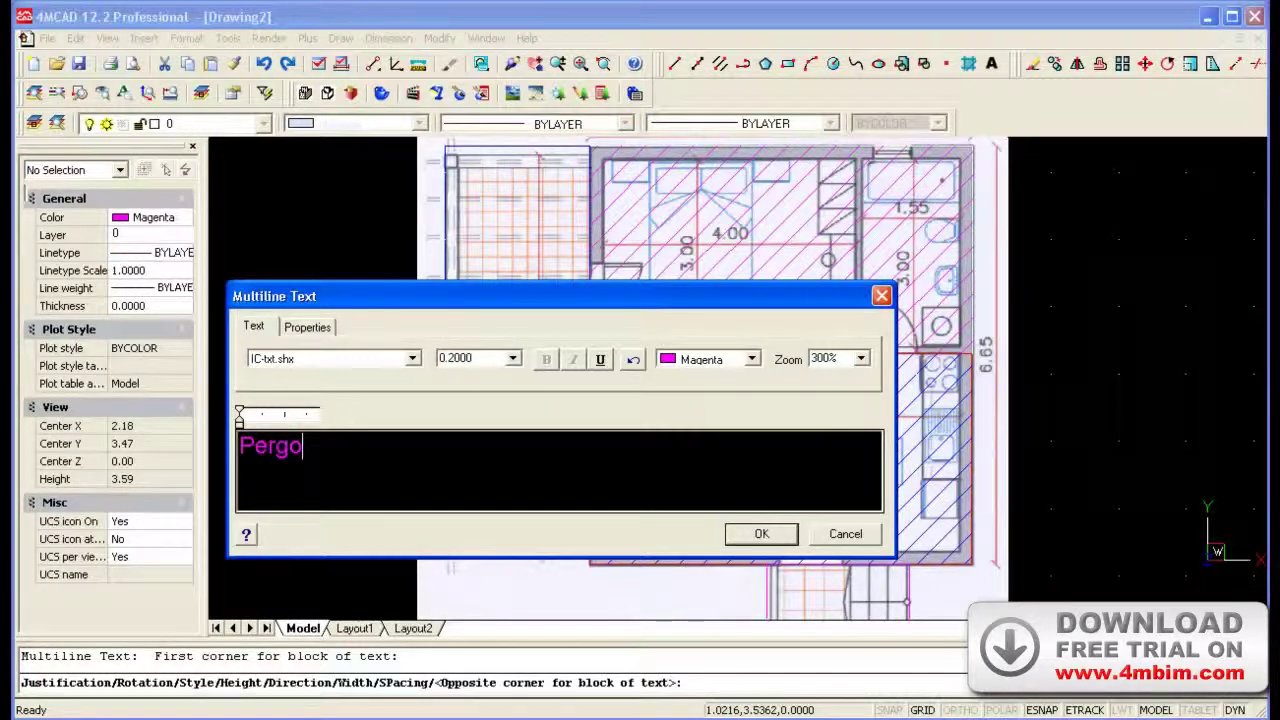
text(la)
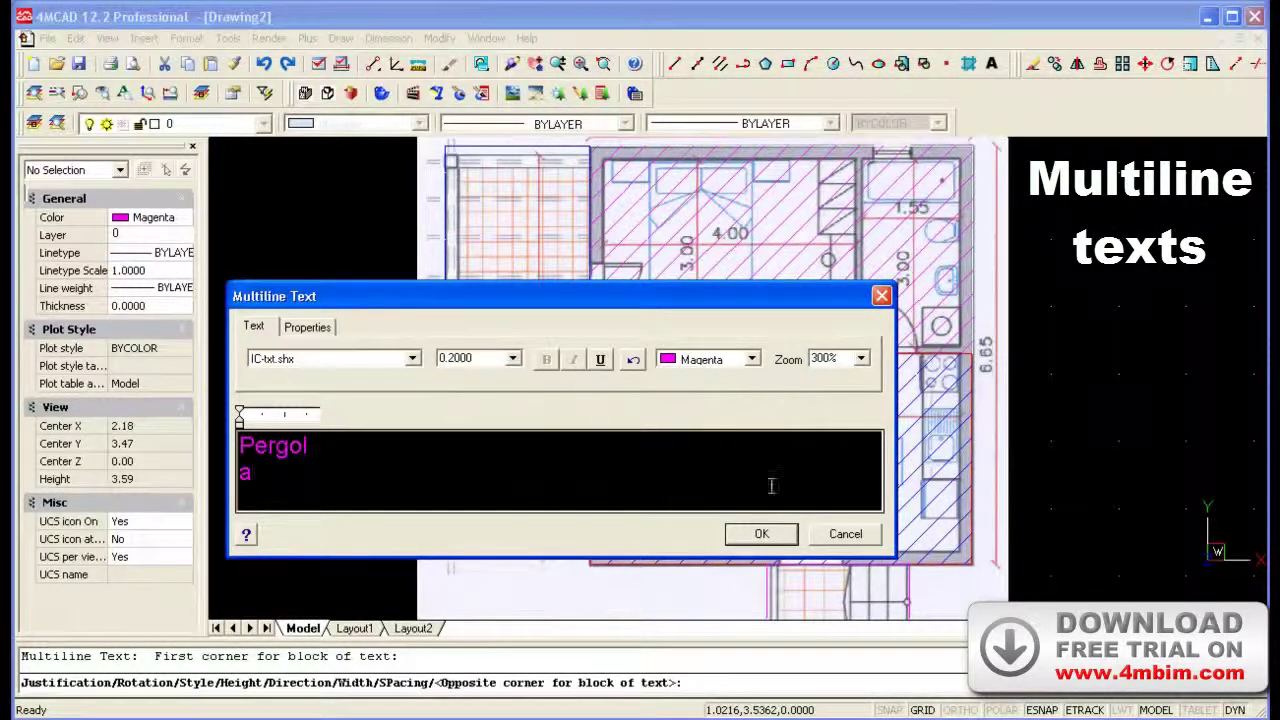
click(760, 536)
Set the Pergola label's width to 0.7 and text height to 0.15
click(568, 330)
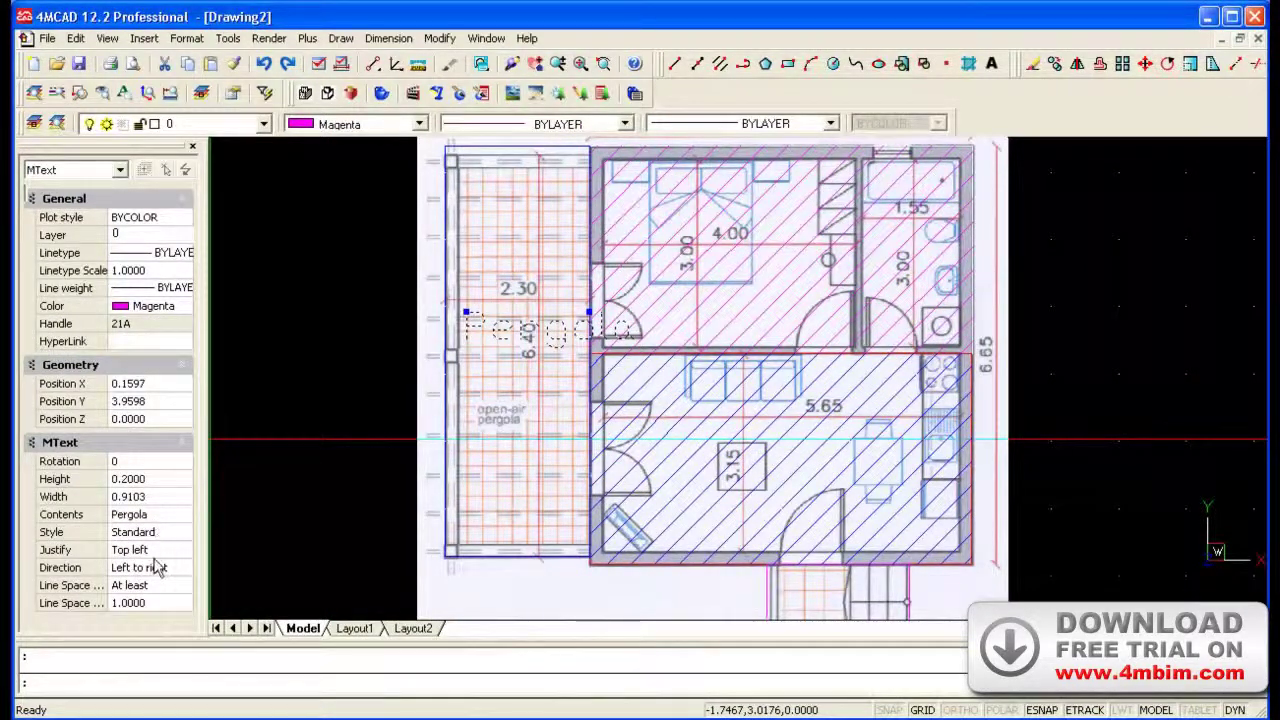
click(149, 497)
text(0.7)
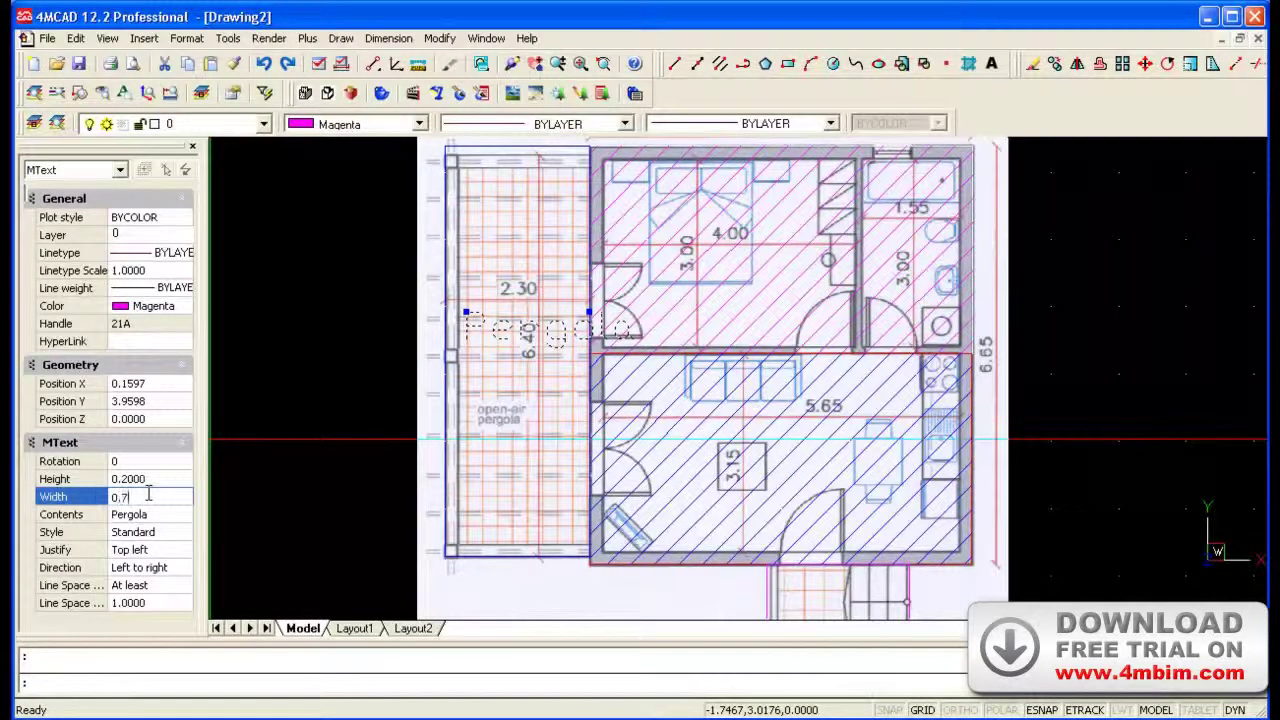
key(Return)
click(149, 497)
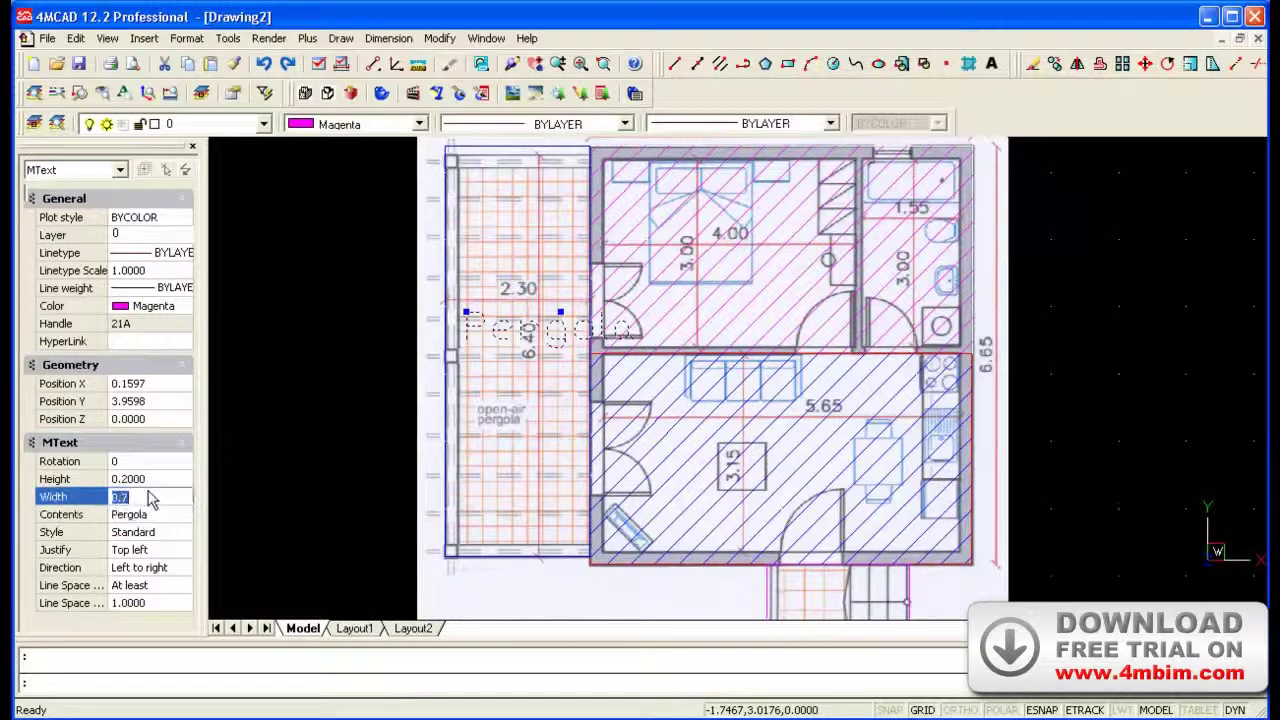
click(147, 480)
text(0.15)
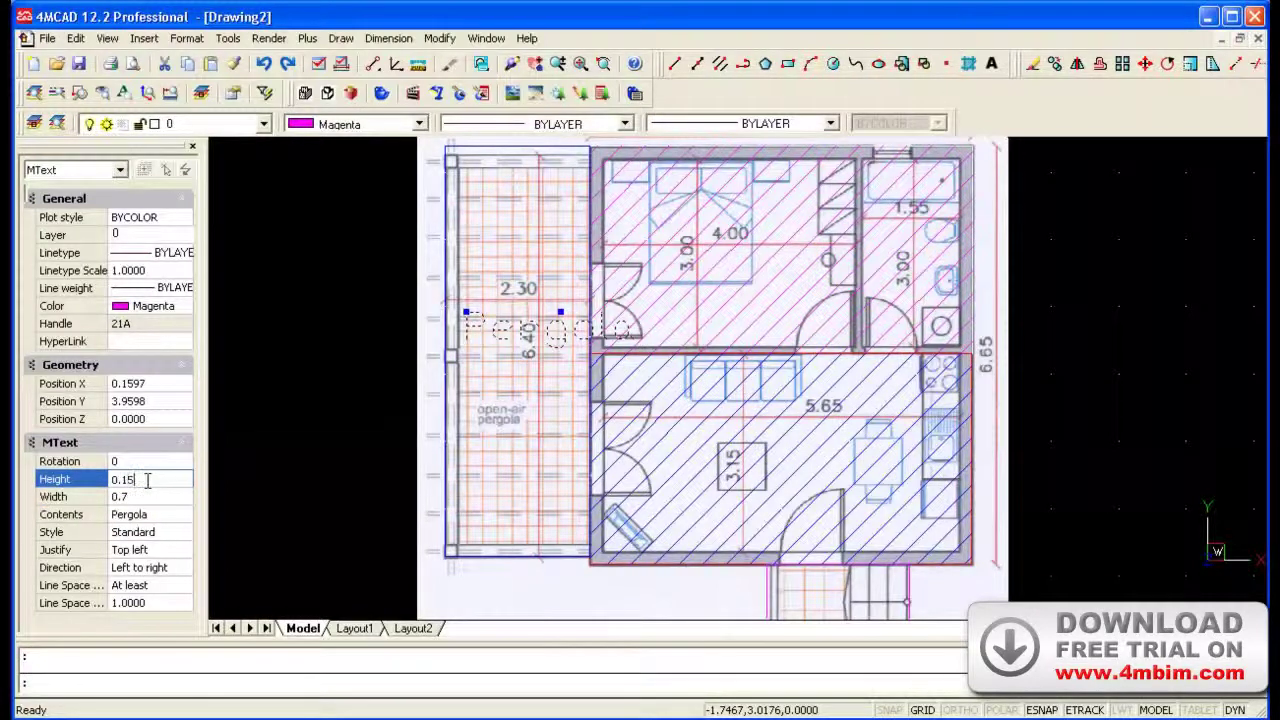
key(Return)
key(Escape)
scroll(370, 333, down, 2)
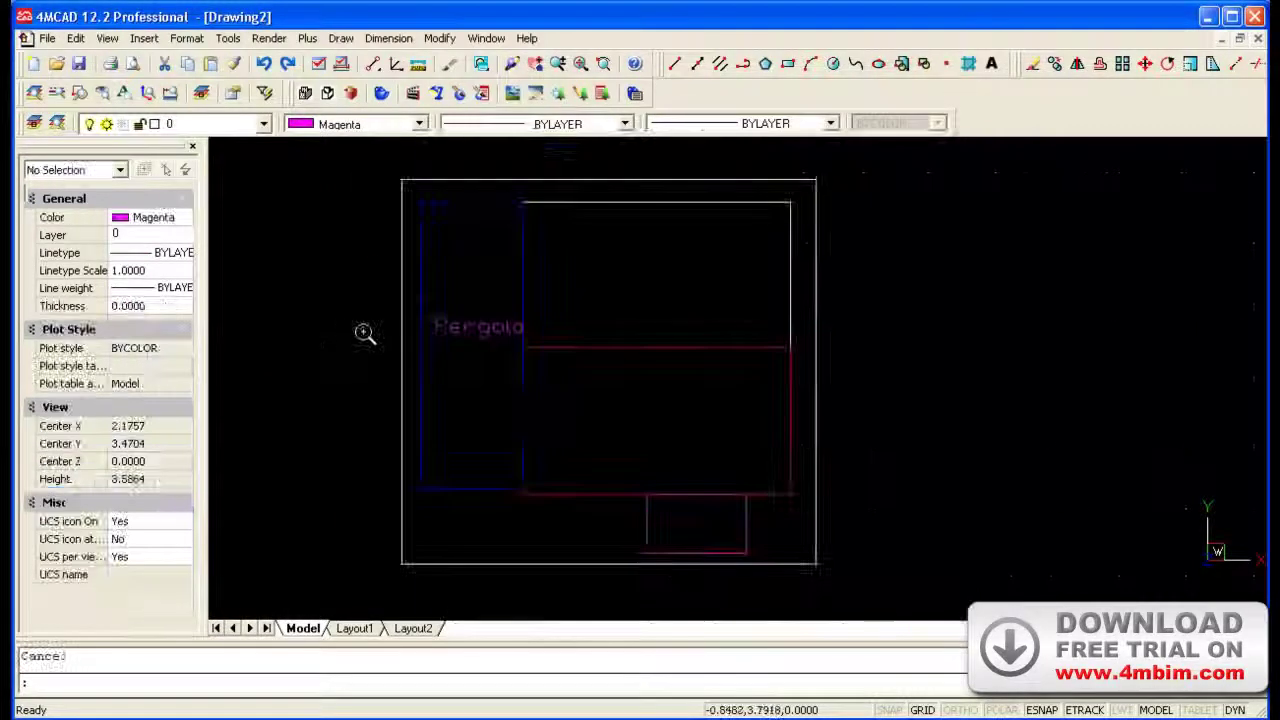
scroll(390, 331, up, 3)
scroll(395, 332, down, 3)
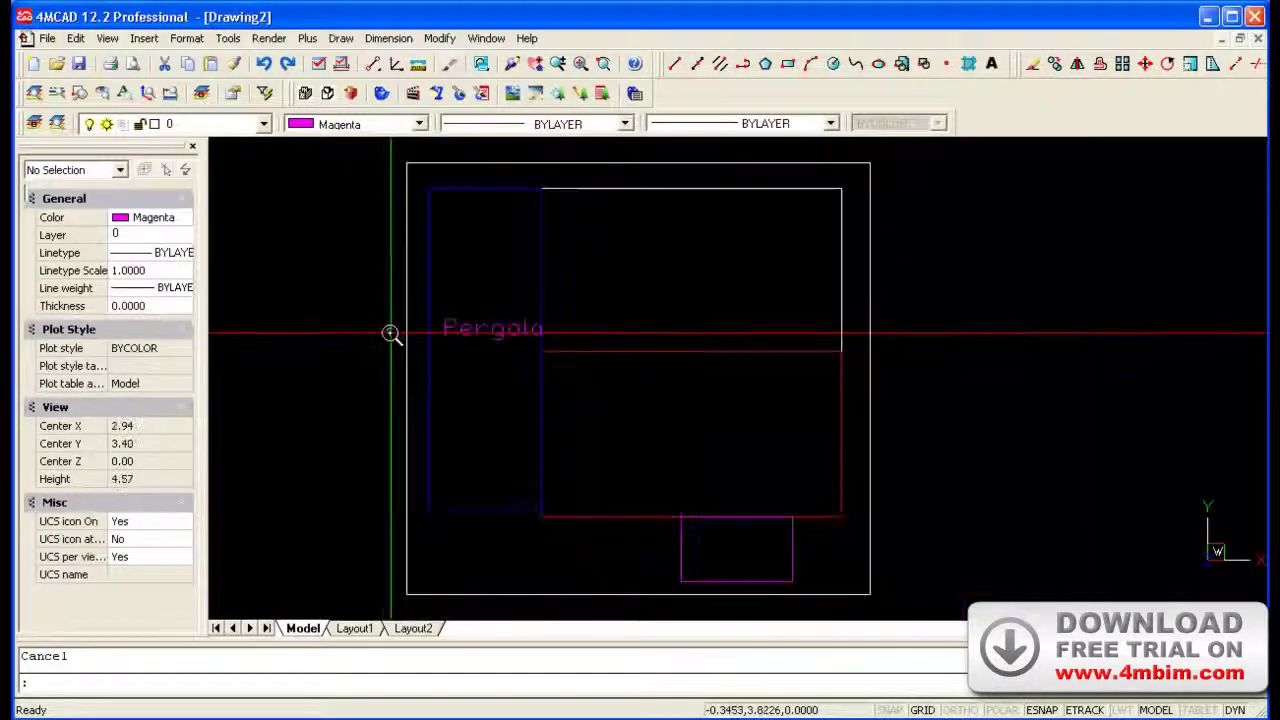
scroll(392, 333, down, 2)
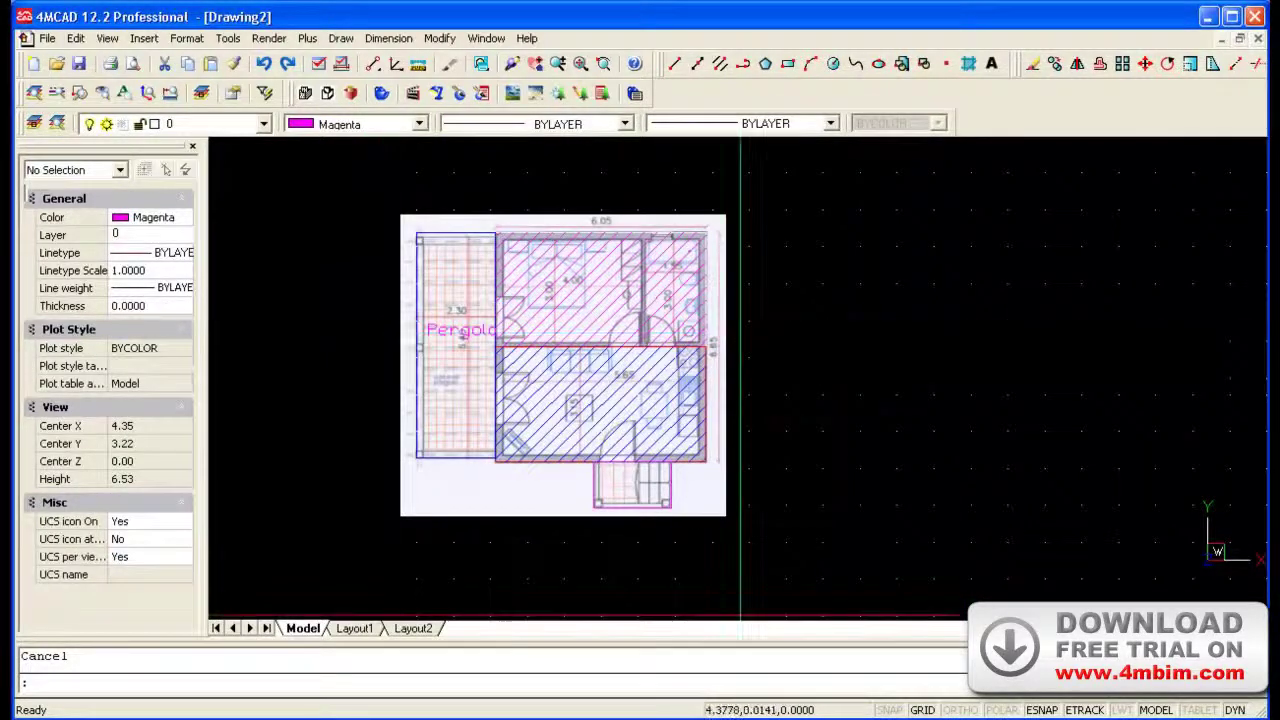
scroll(740, 615, down, 2)
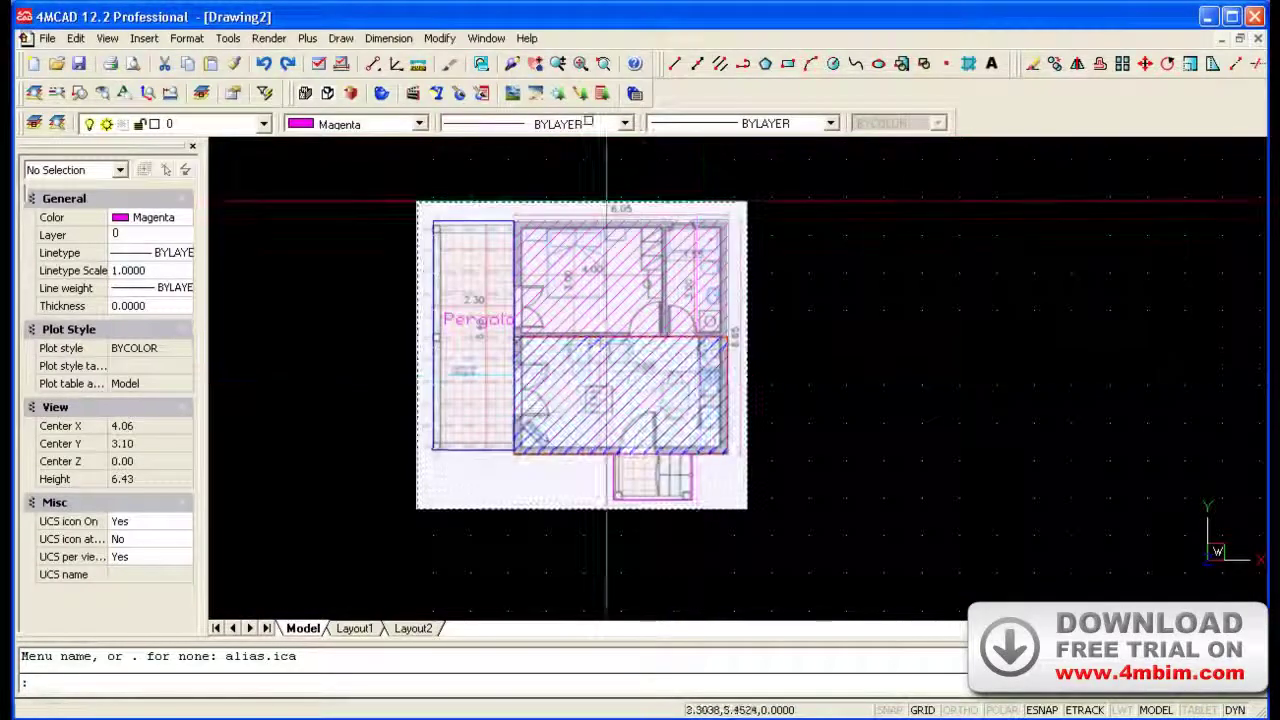
Switch to NEW_MALL.dwg and open the Publish dialog for its sheets
click(486, 38)
click(508, 231)
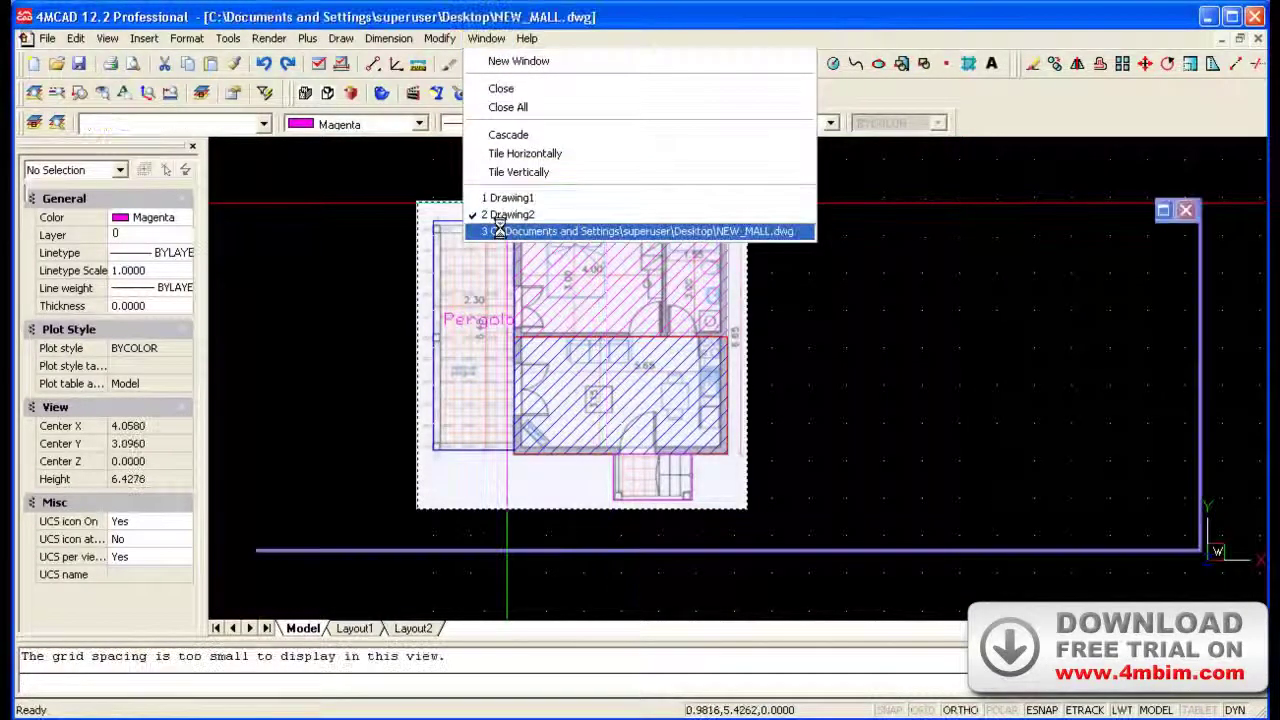
click(46, 38)
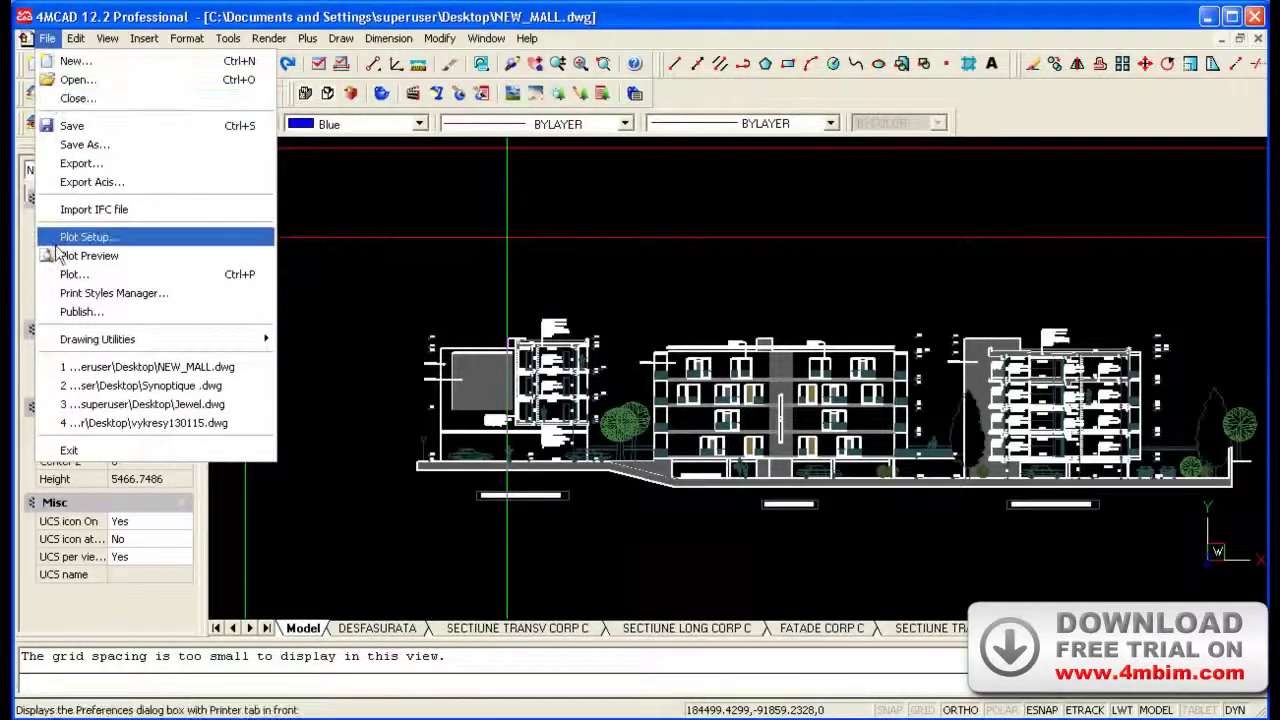
click(82, 311)
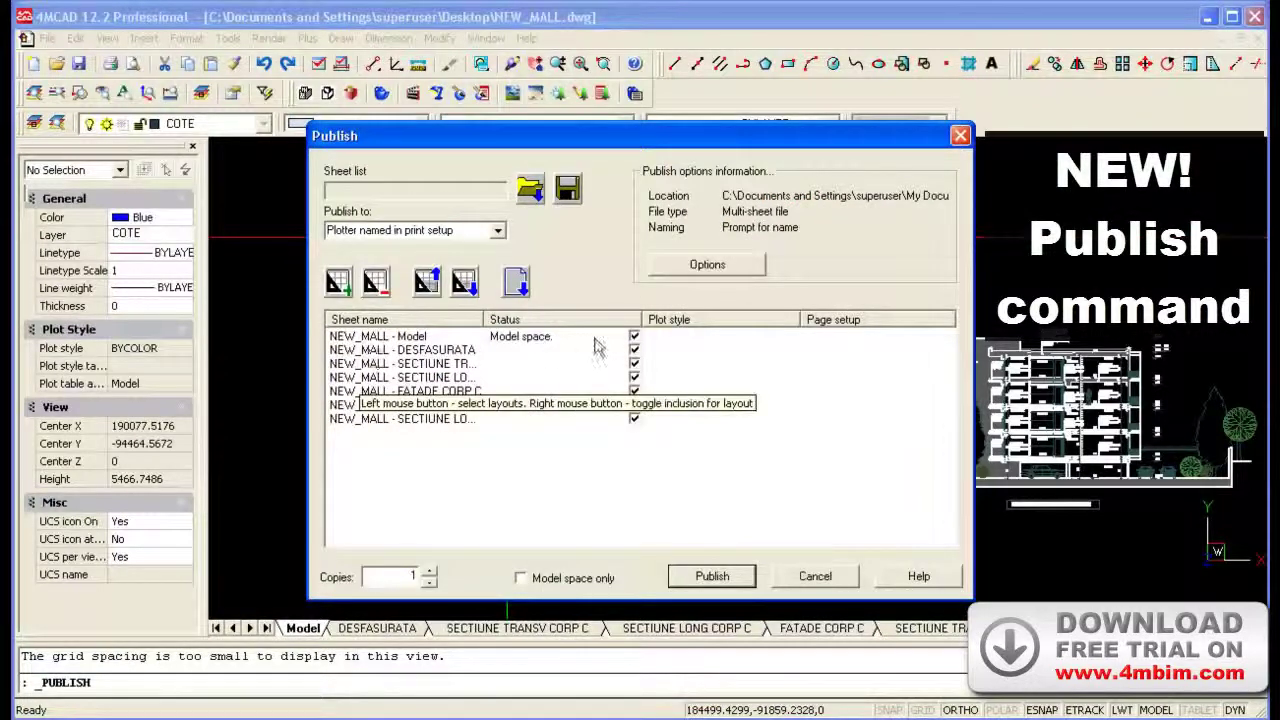
Choose PDF as the publish format, keeping a multi-sheet output file
click(497, 233)
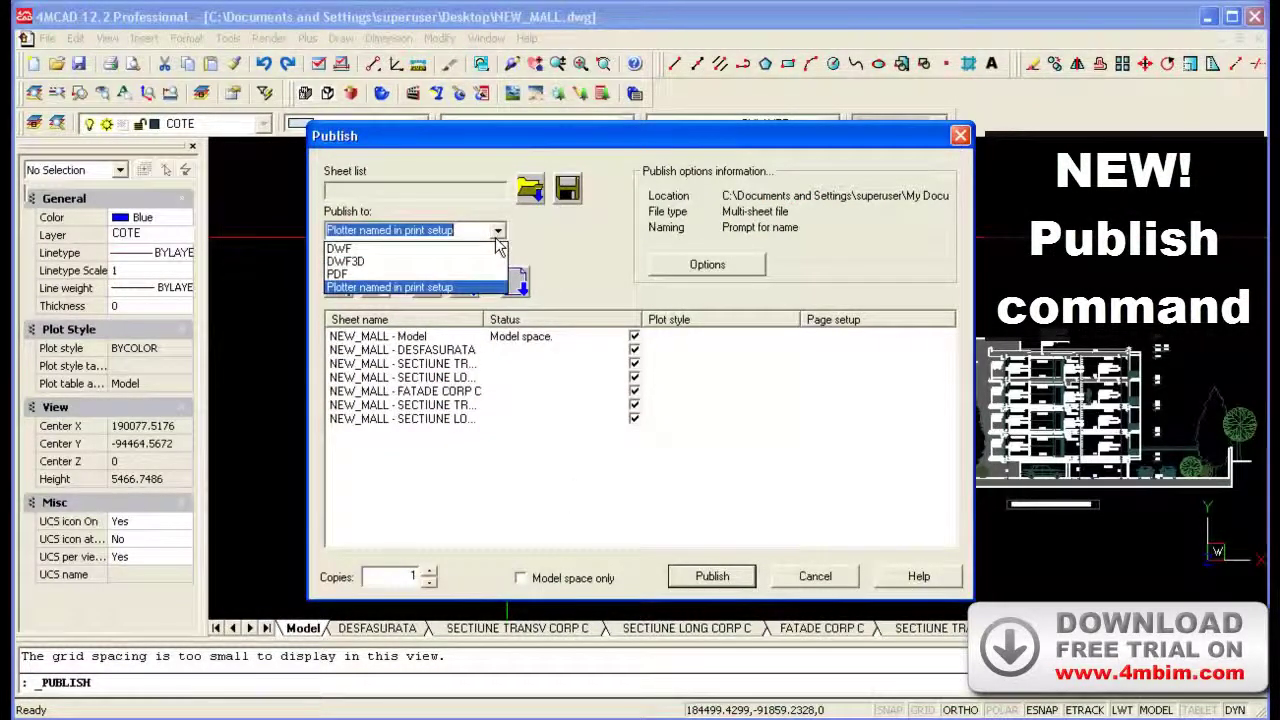
click(450, 275)
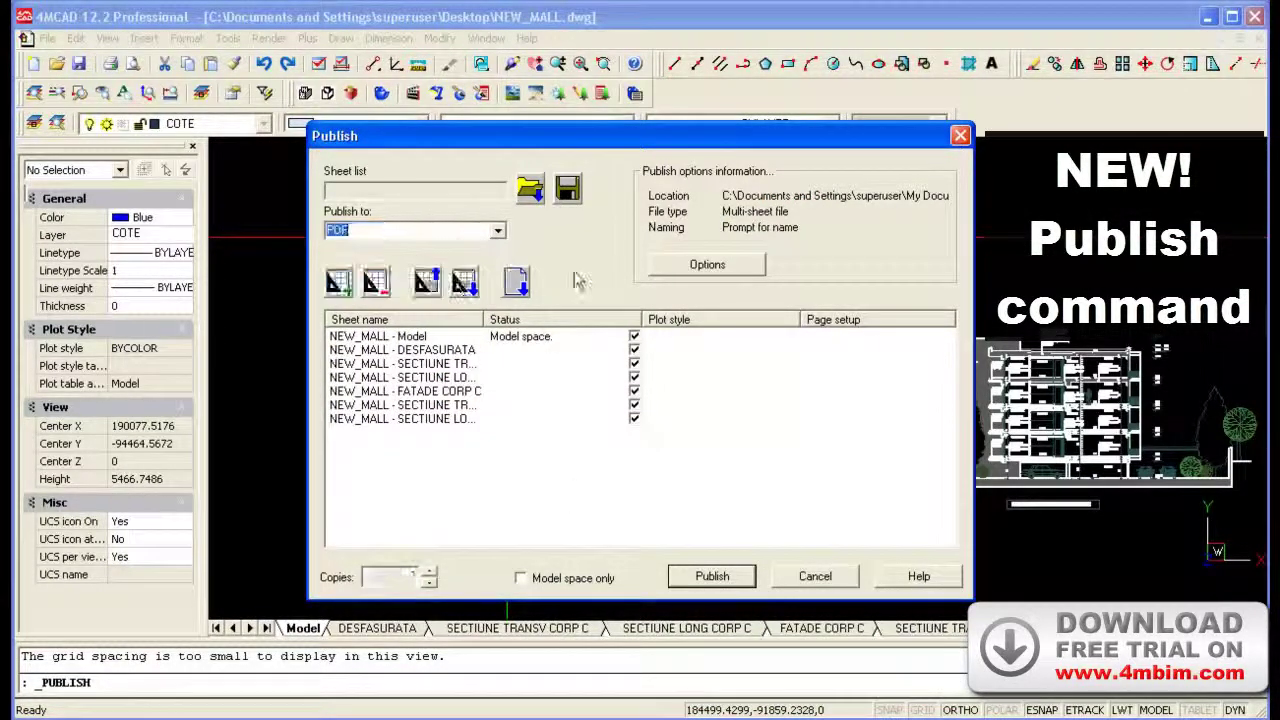
click(707, 264)
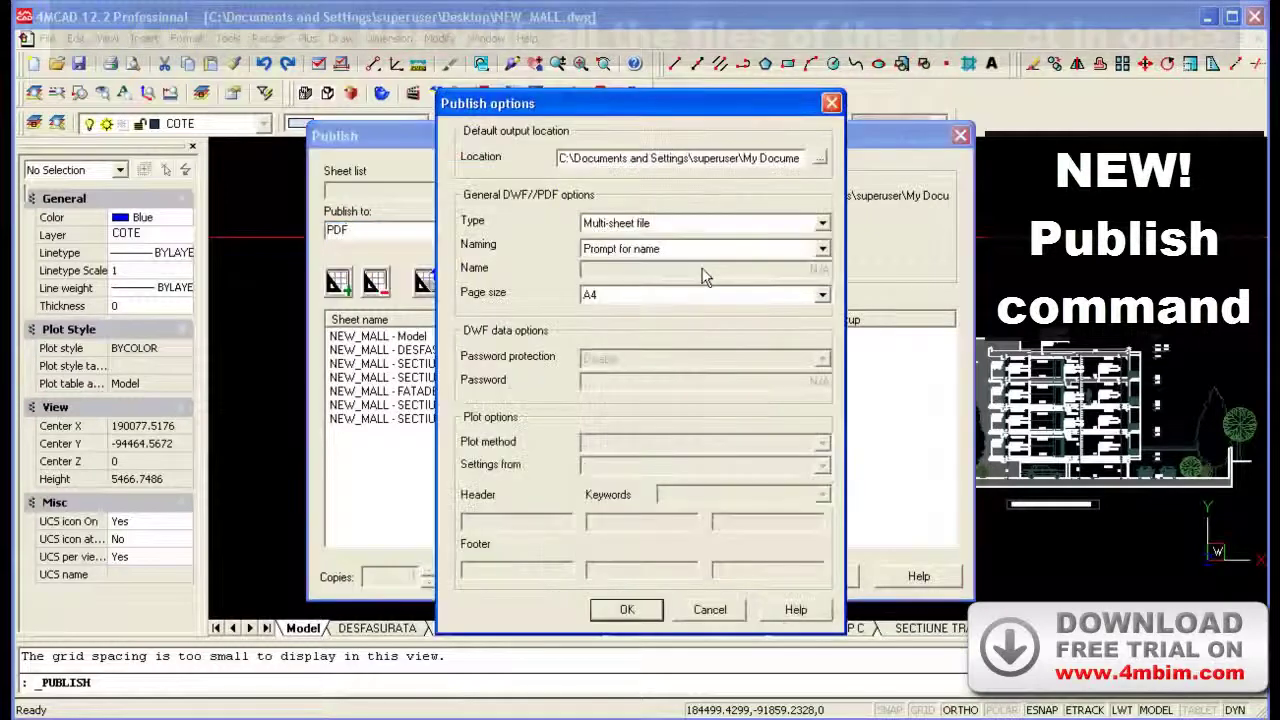
click(819, 160)
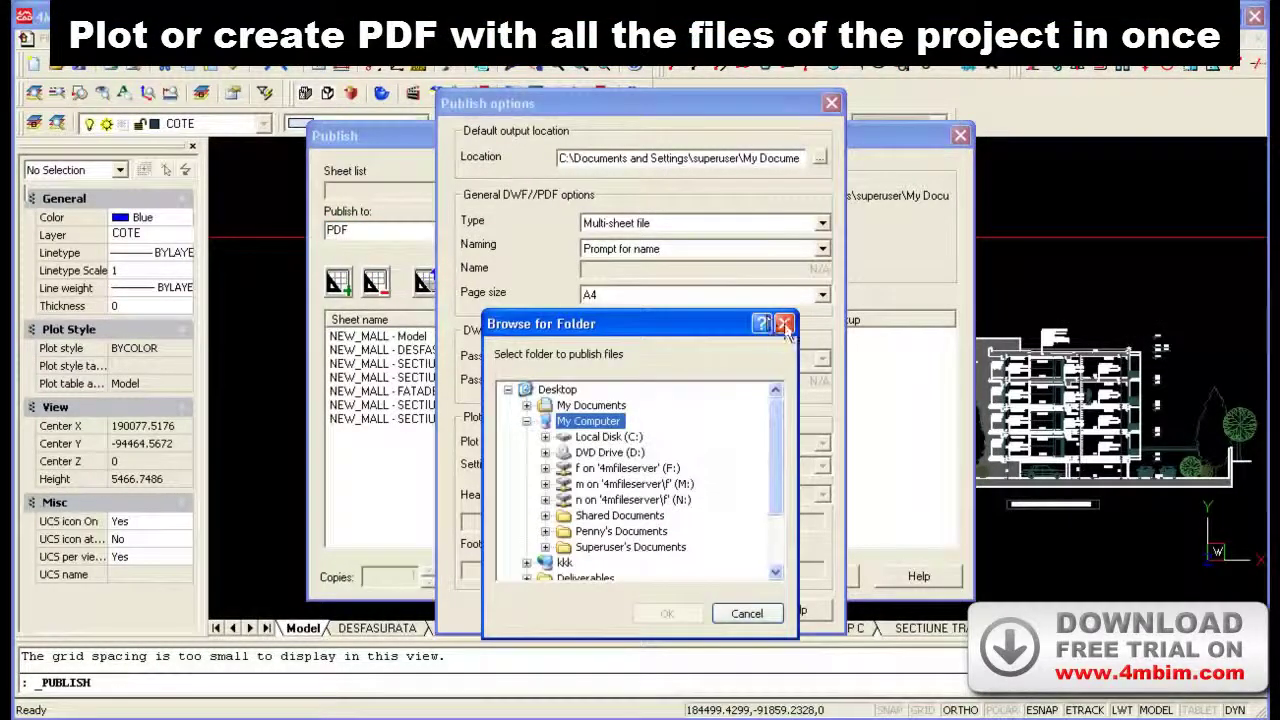
click(784, 324)
click(819, 224)
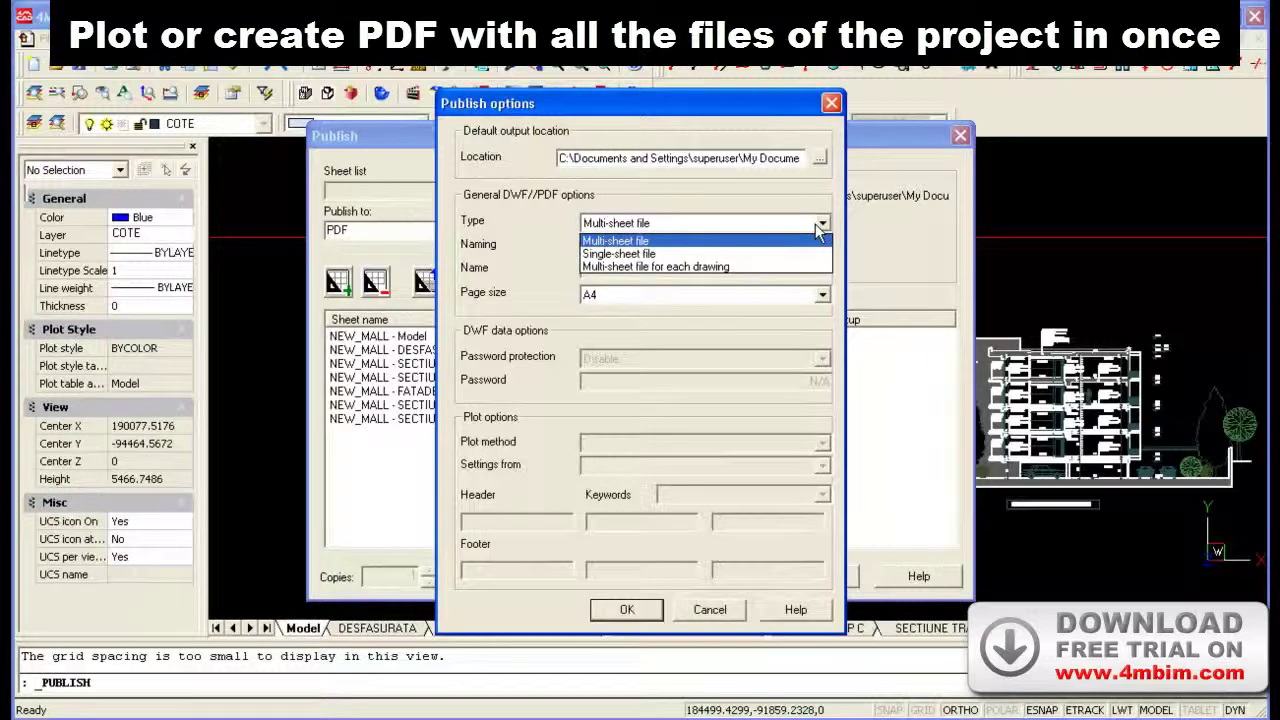
click(819, 229)
click(833, 105)
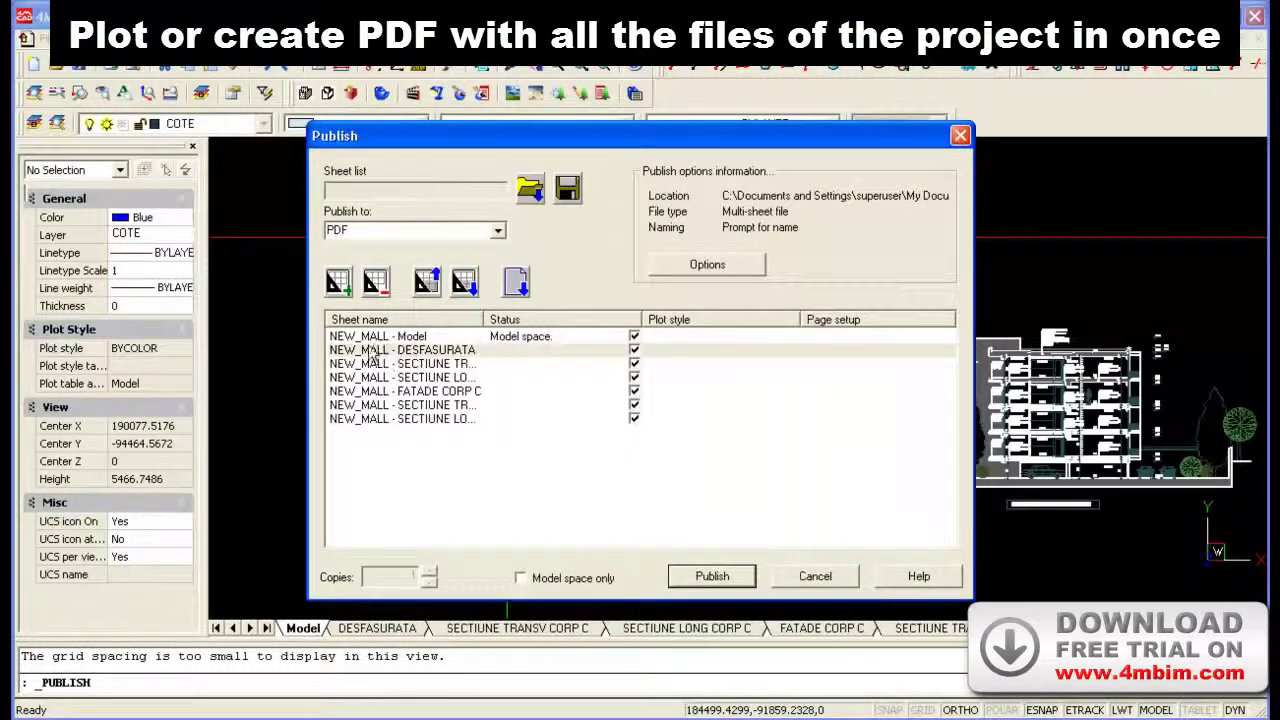
Reorder the sheet list so DESFASURATA sits second
click(340, 284)
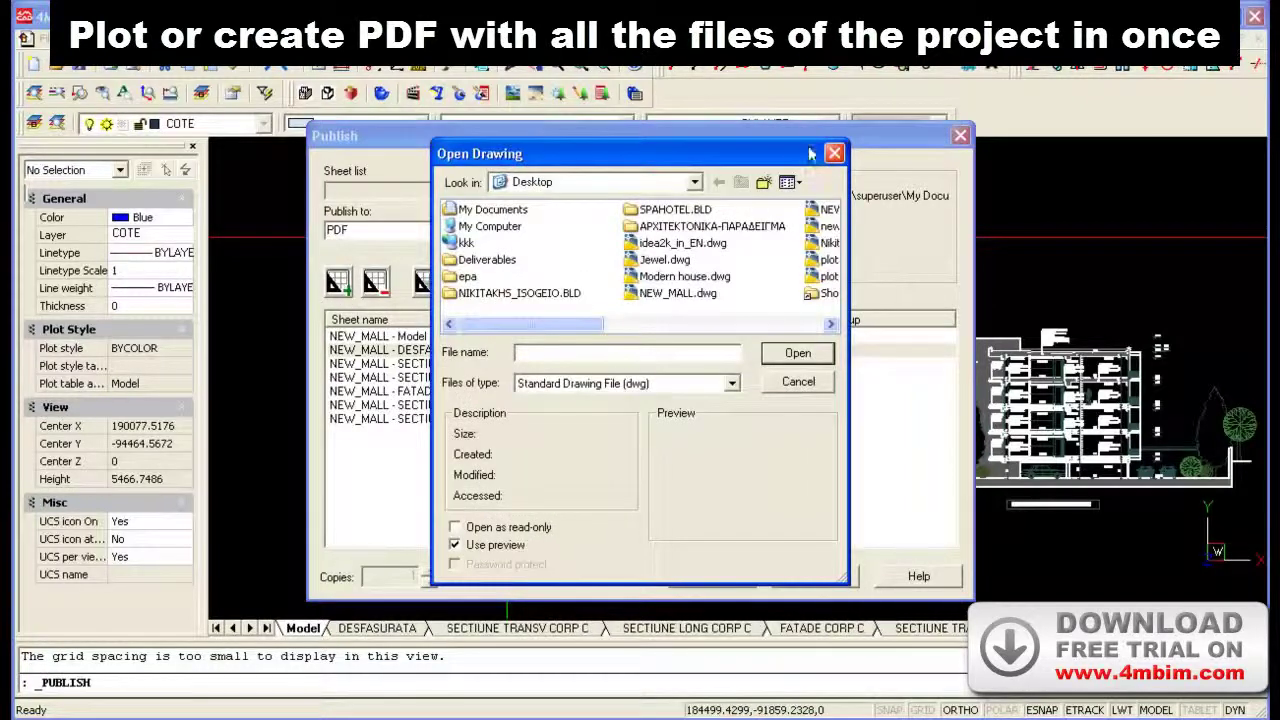
click(834, 153)
click(427, 283)
click(464, 283)
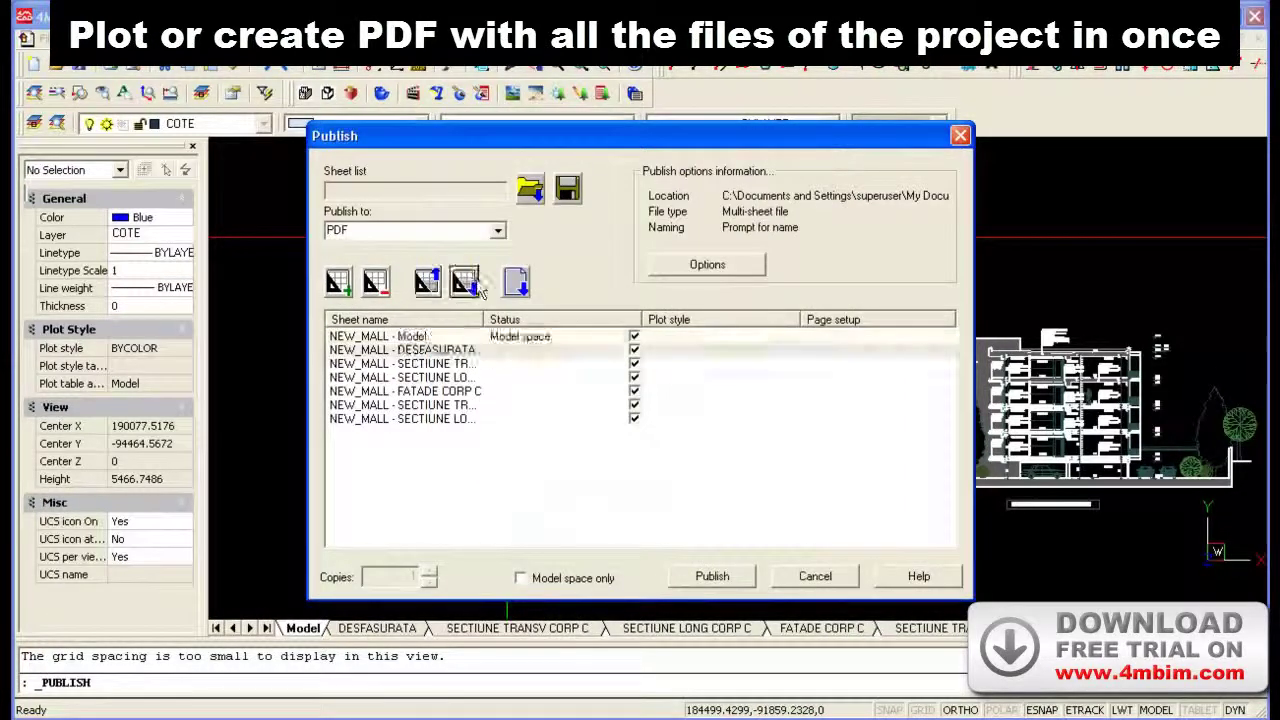
click(464, 283)
click(465, 283)
click(465, 283)
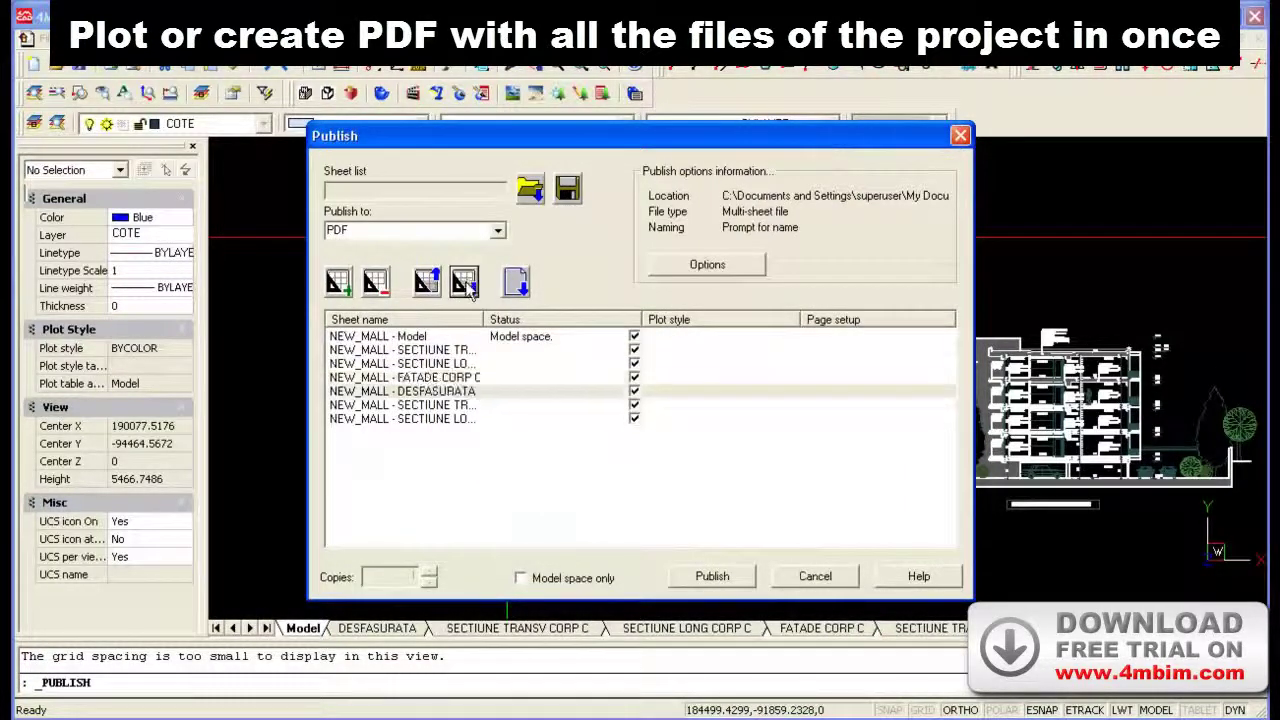
click(465, 283)
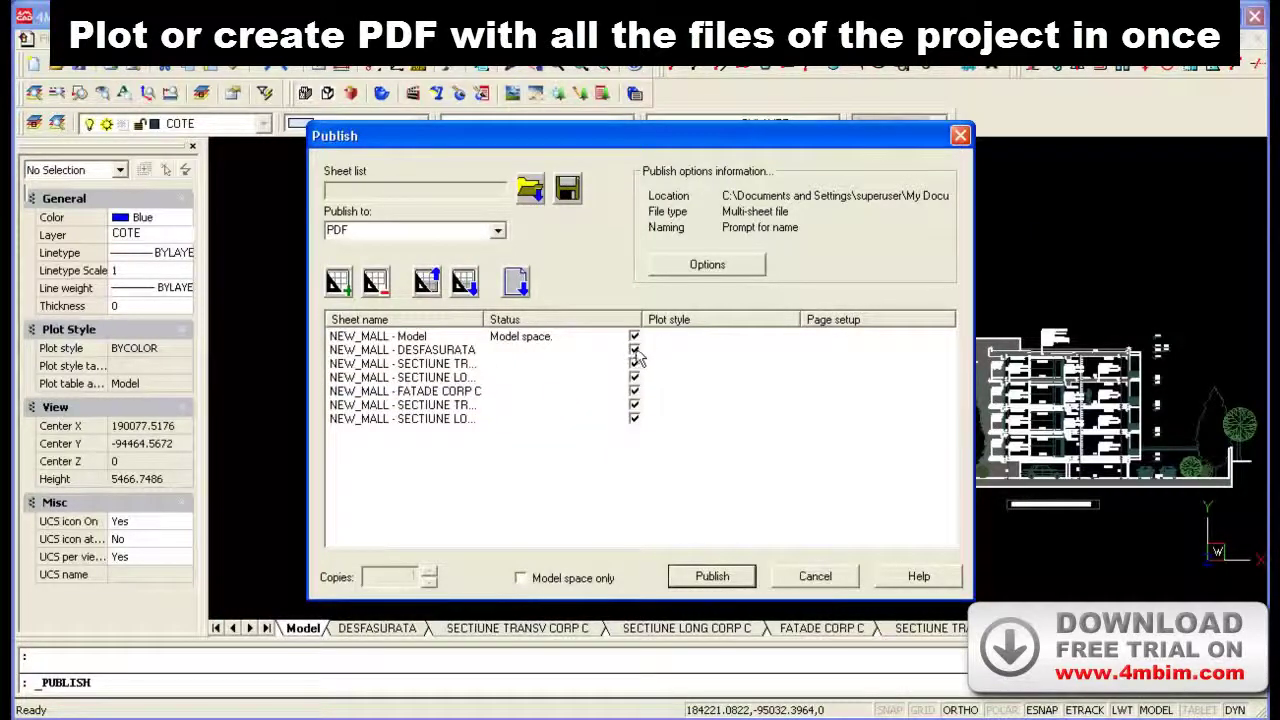
Exclude Model, the SECTIUNE sheets and FATADE CORP C from publishing
click(634, 336)
click(634, 363)
click(634, 377)
click(634, 391)
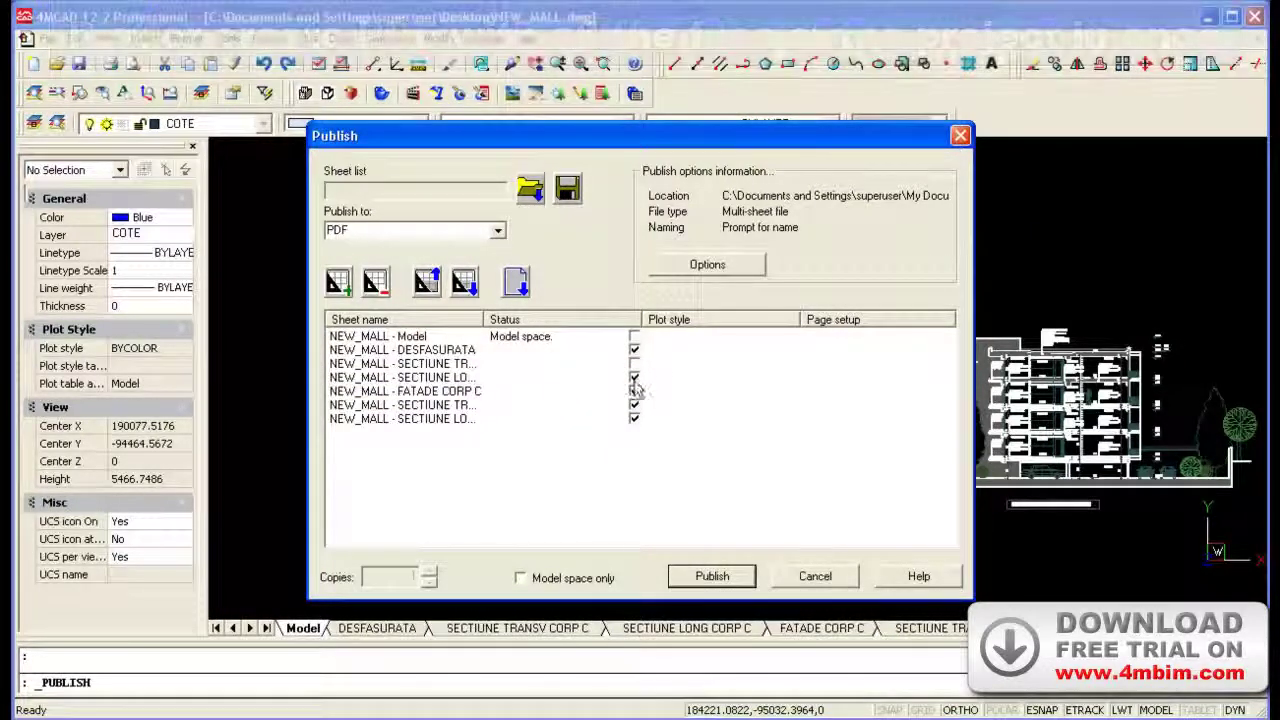
click(634, 404)
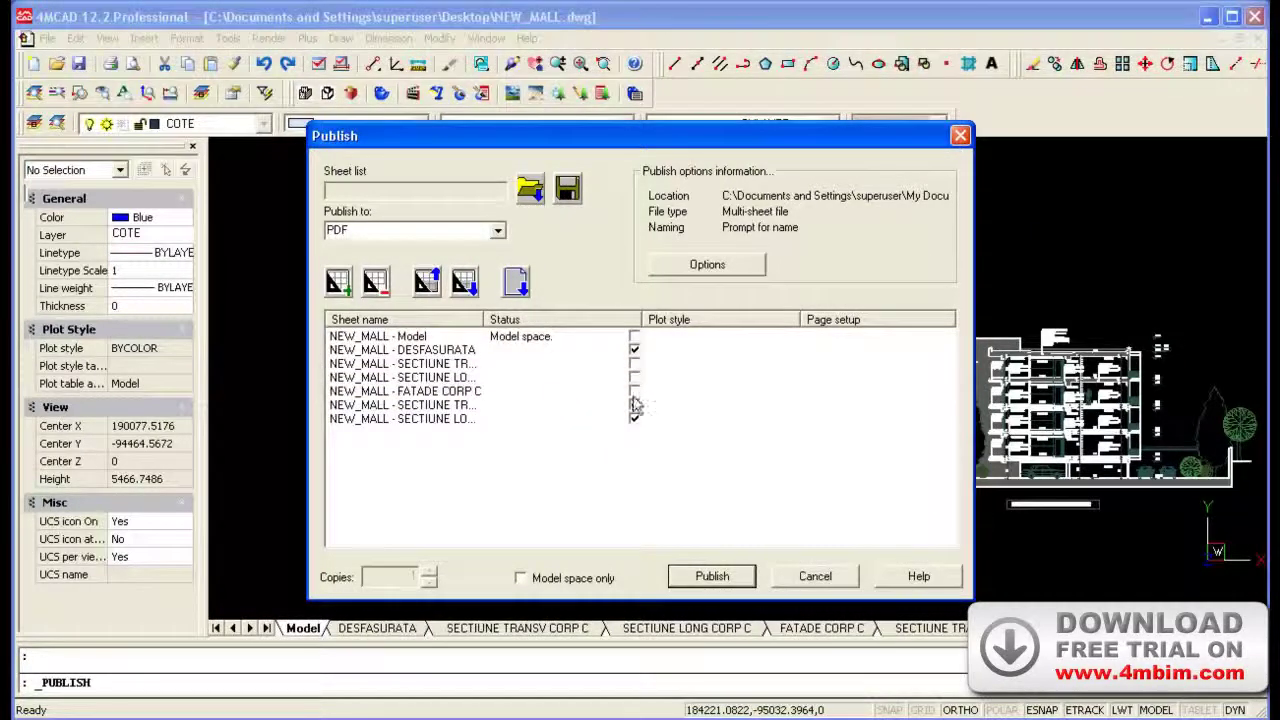
Publish to the Desktop as NEW_MALL-I1.pdf and dismiss the publish report
click(710, 578)
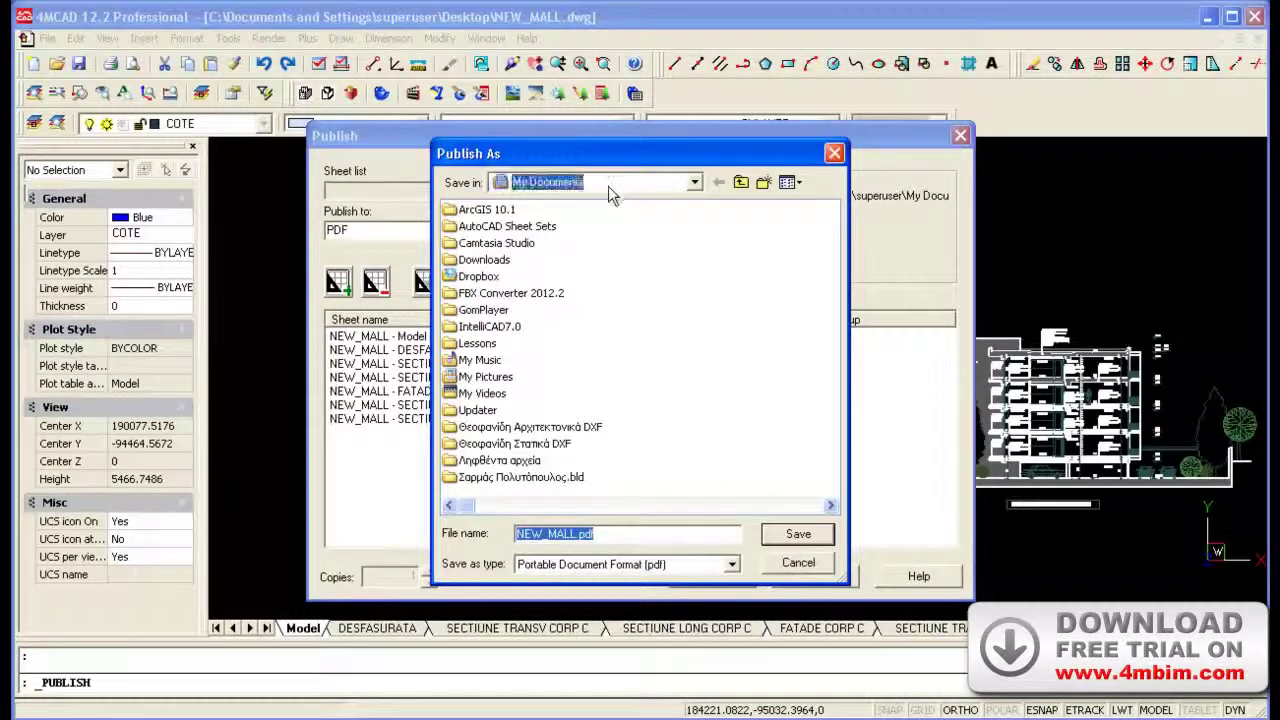
click(573, 193)
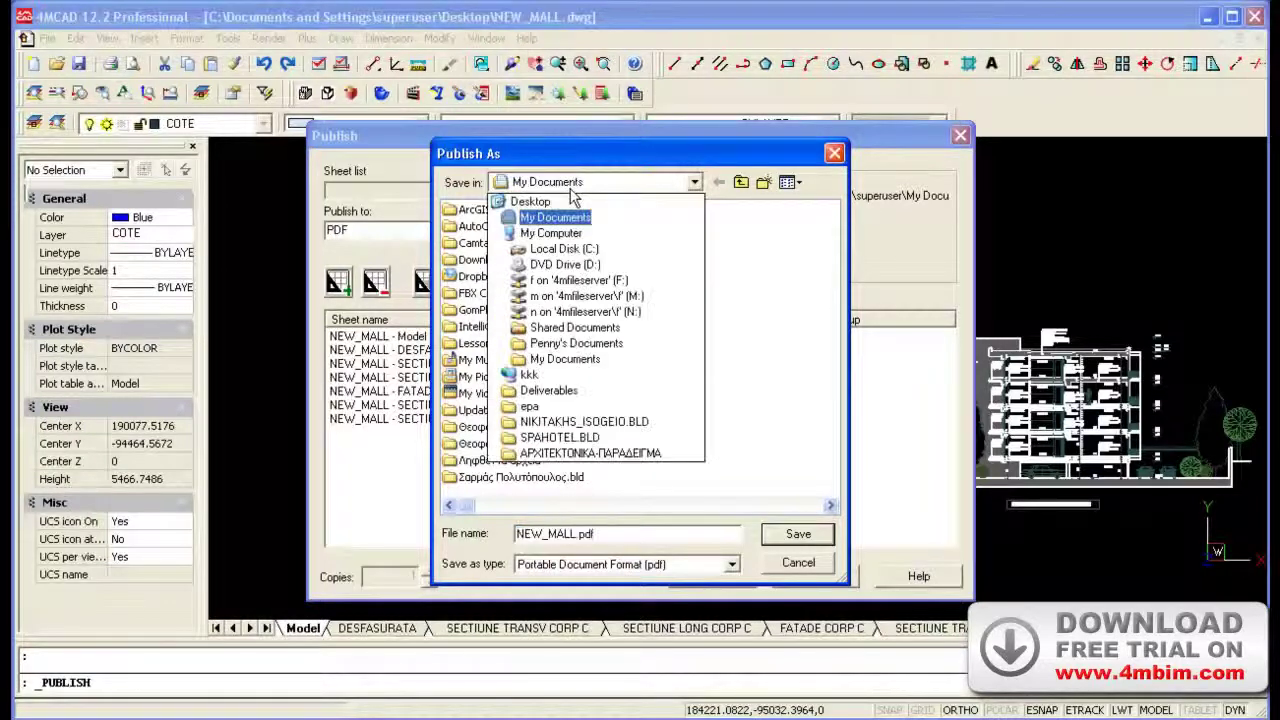
click(530, 202)
text(-1)
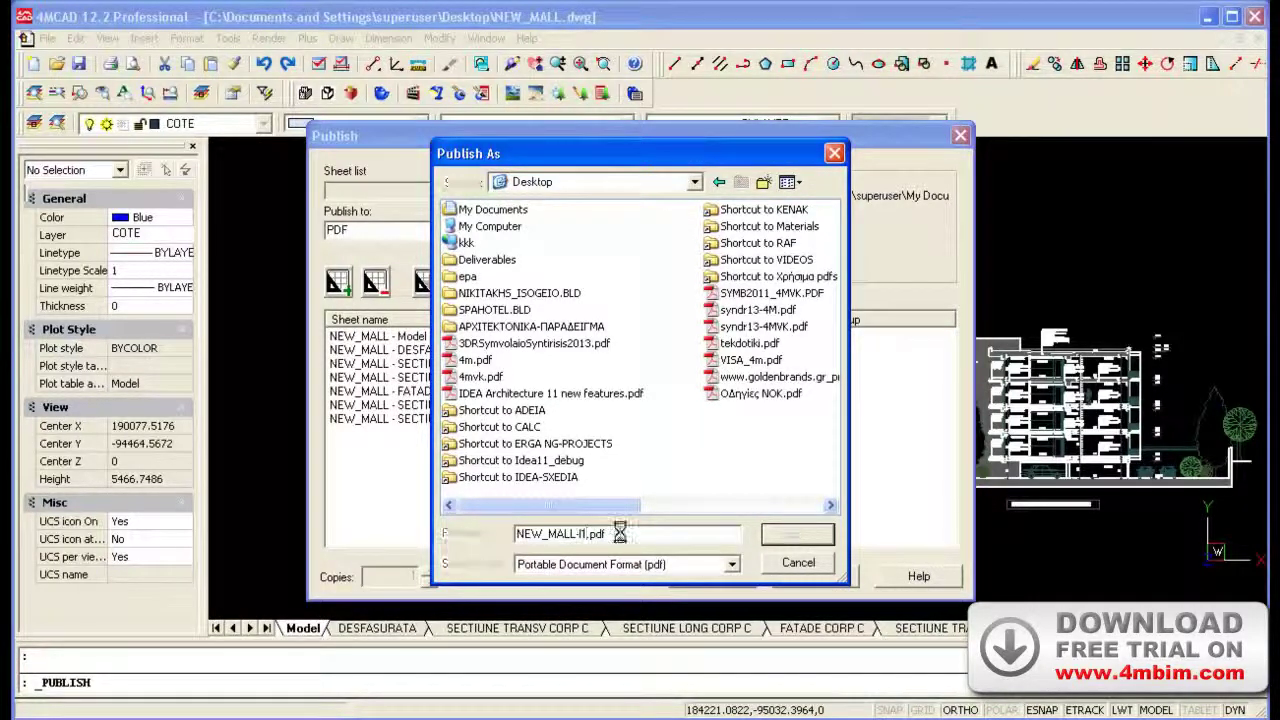
key(Return)
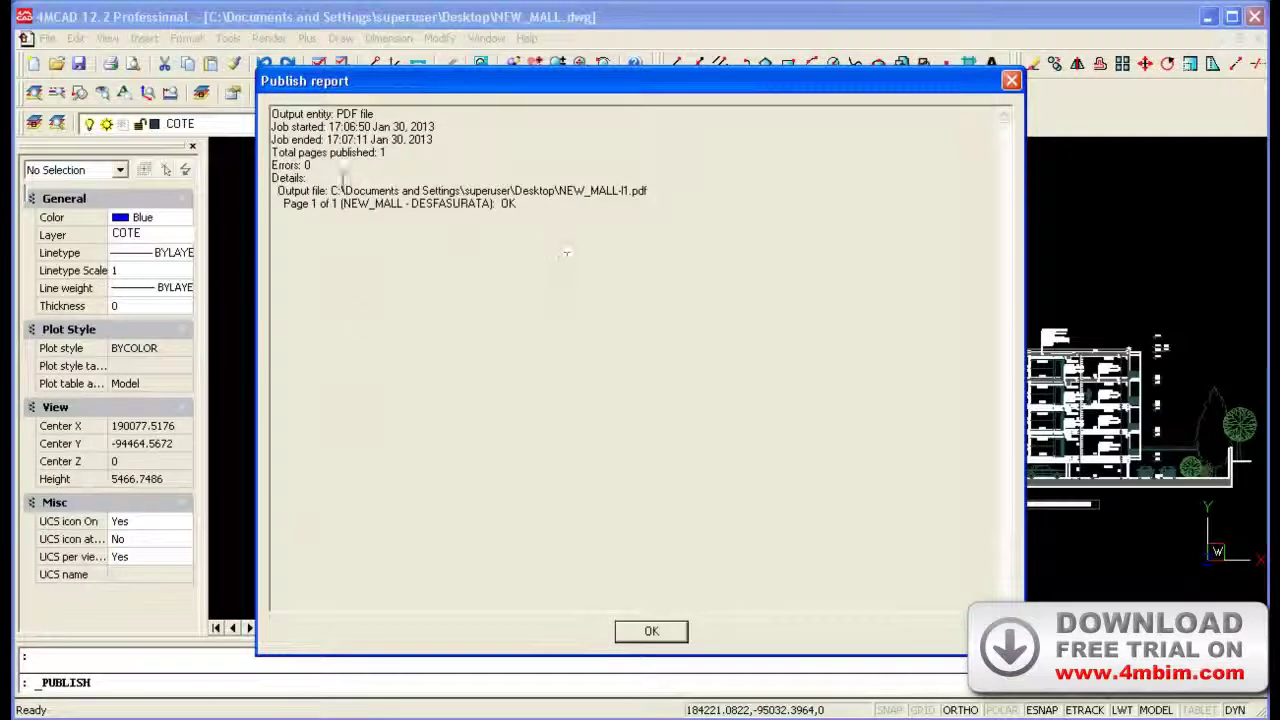
click(634, 637)
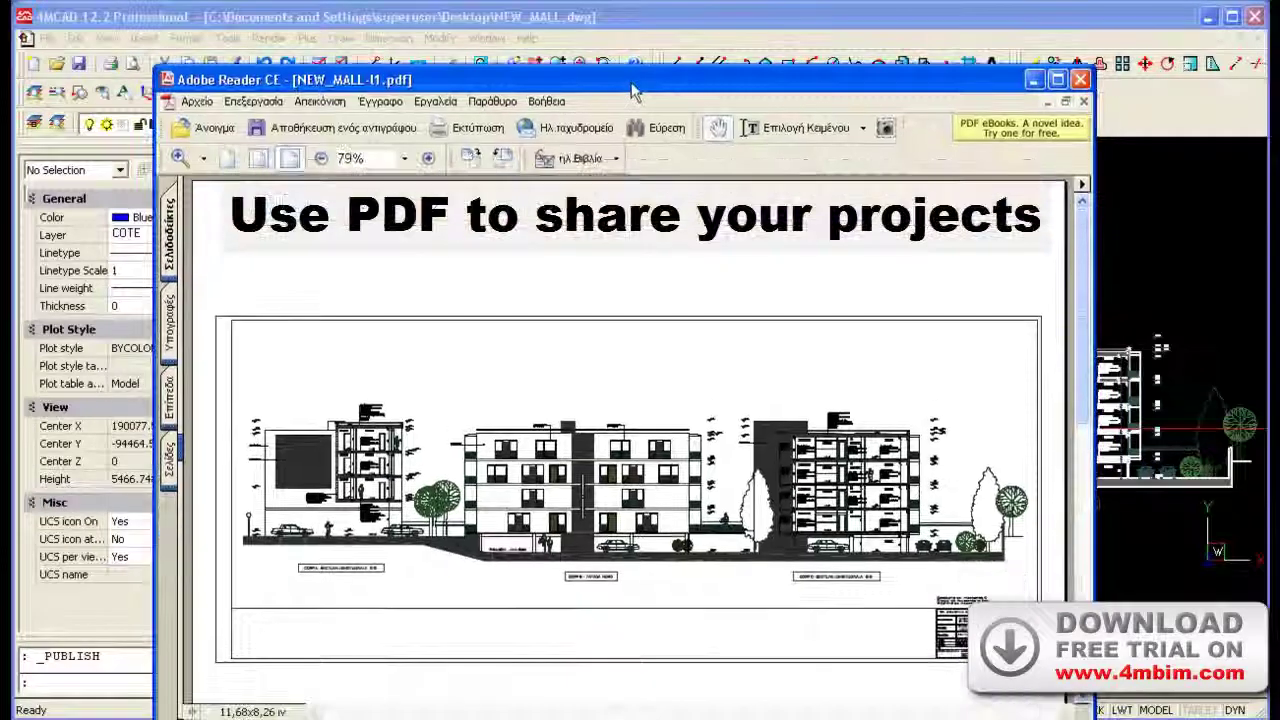
Zoom the PDF sheet in to 200%
drag(591, 56, 591, 33)
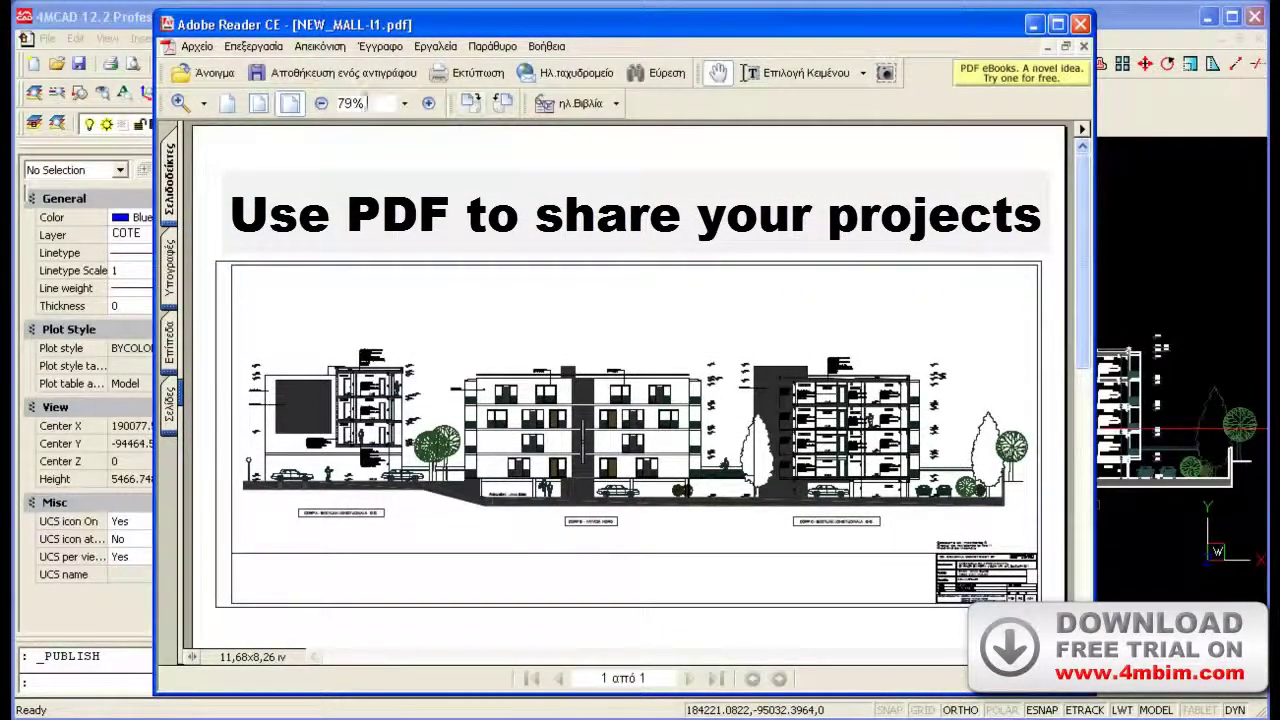
click(427, 104)
click(427, 104)
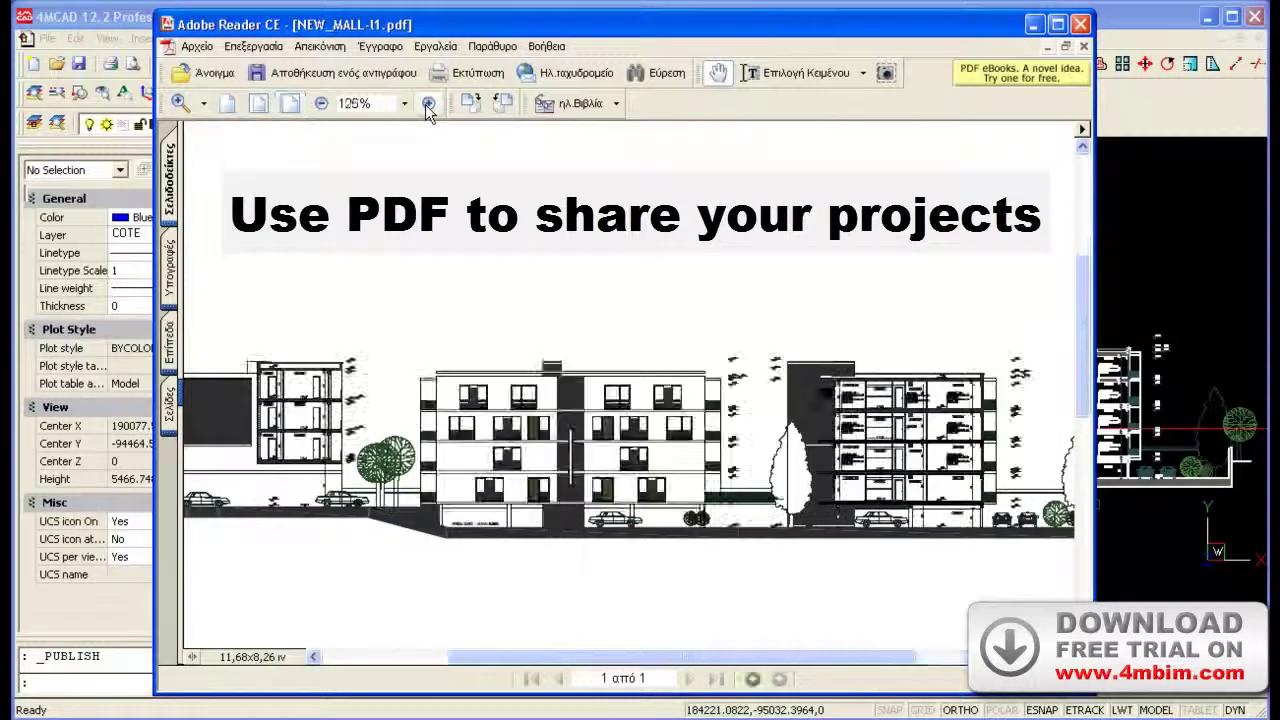
click(427, 104)
click(427, 104)
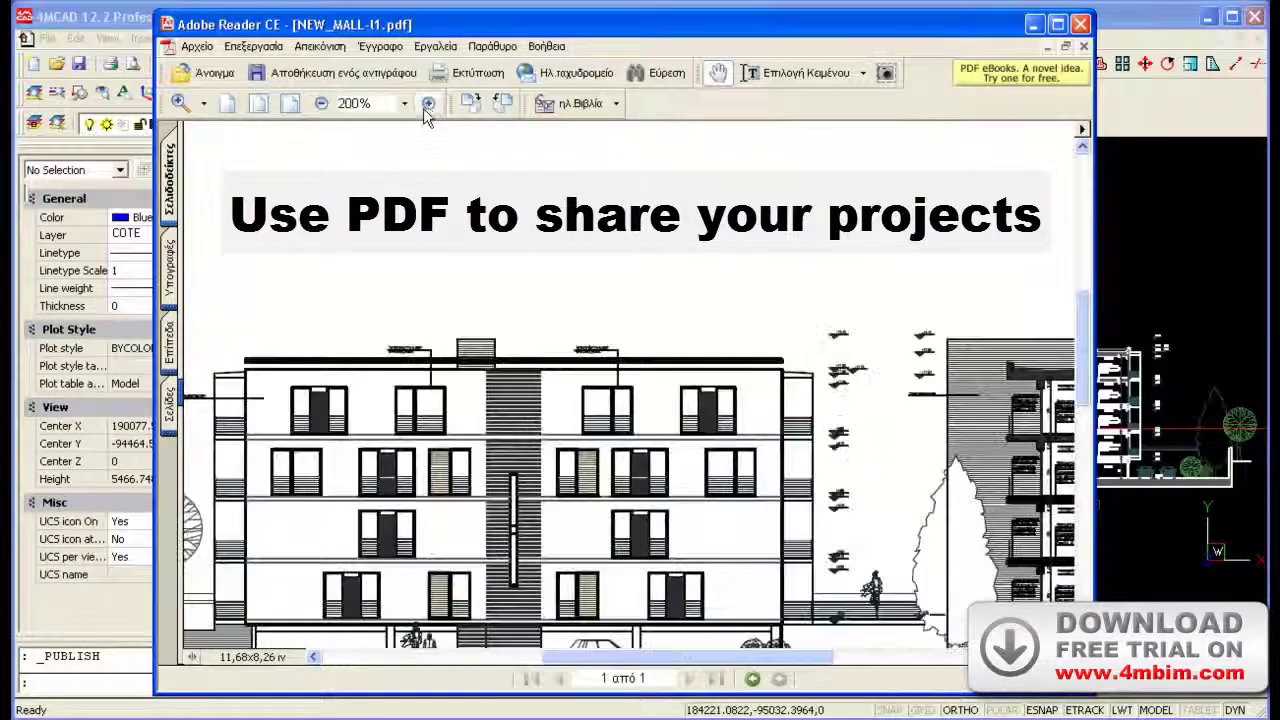
Pan across the sheet to the CORP C longitudinal section, then close the viewer
mouse_move(565, 445)
mouse_down()
mouse_move(735, 472)
mouse_move(360, 465)
mouse_up()
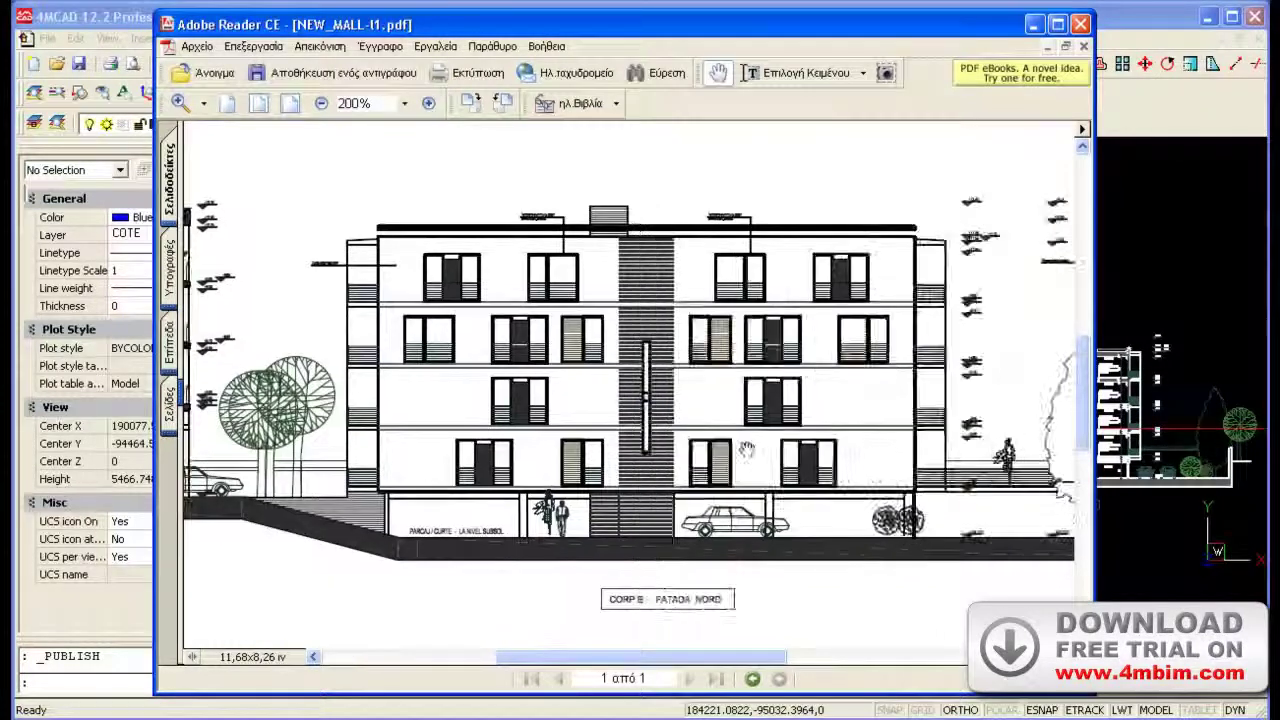
drag(860, 450, 560, 450)
drag(1000, 450, 446, 474)
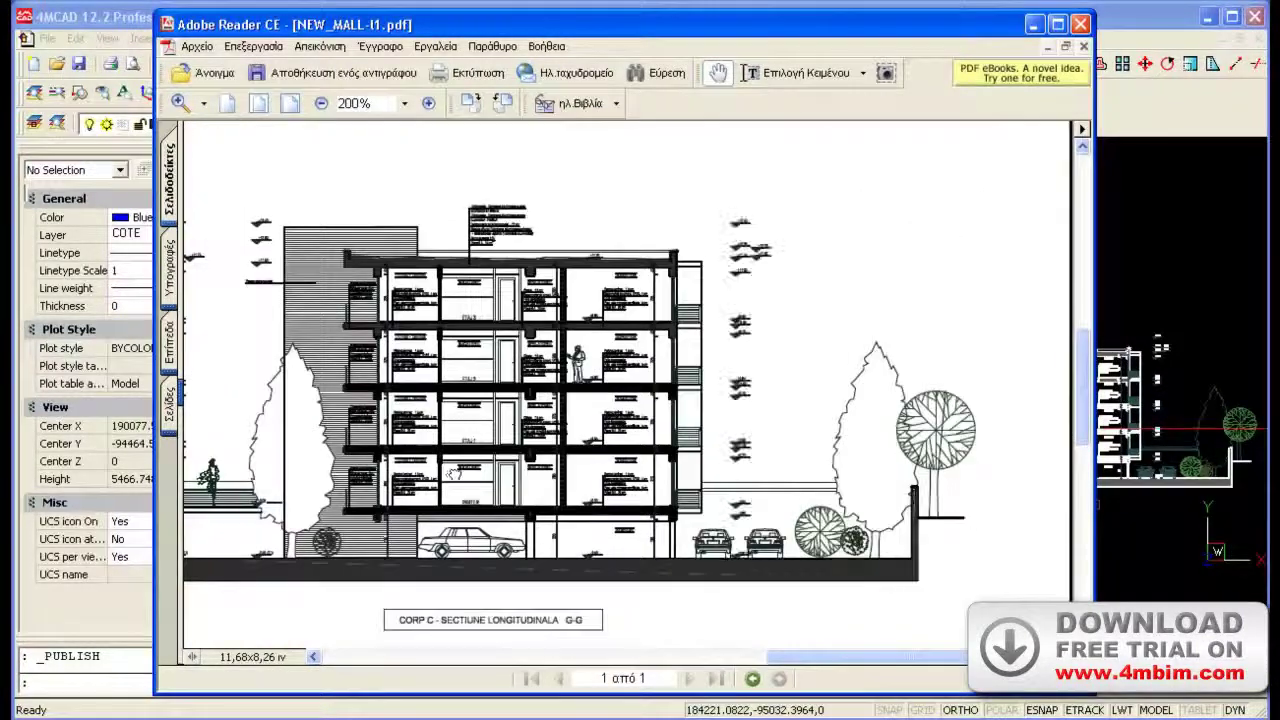
drag(250, 474, 446, 474)
scroll(470, 430, up, 2)
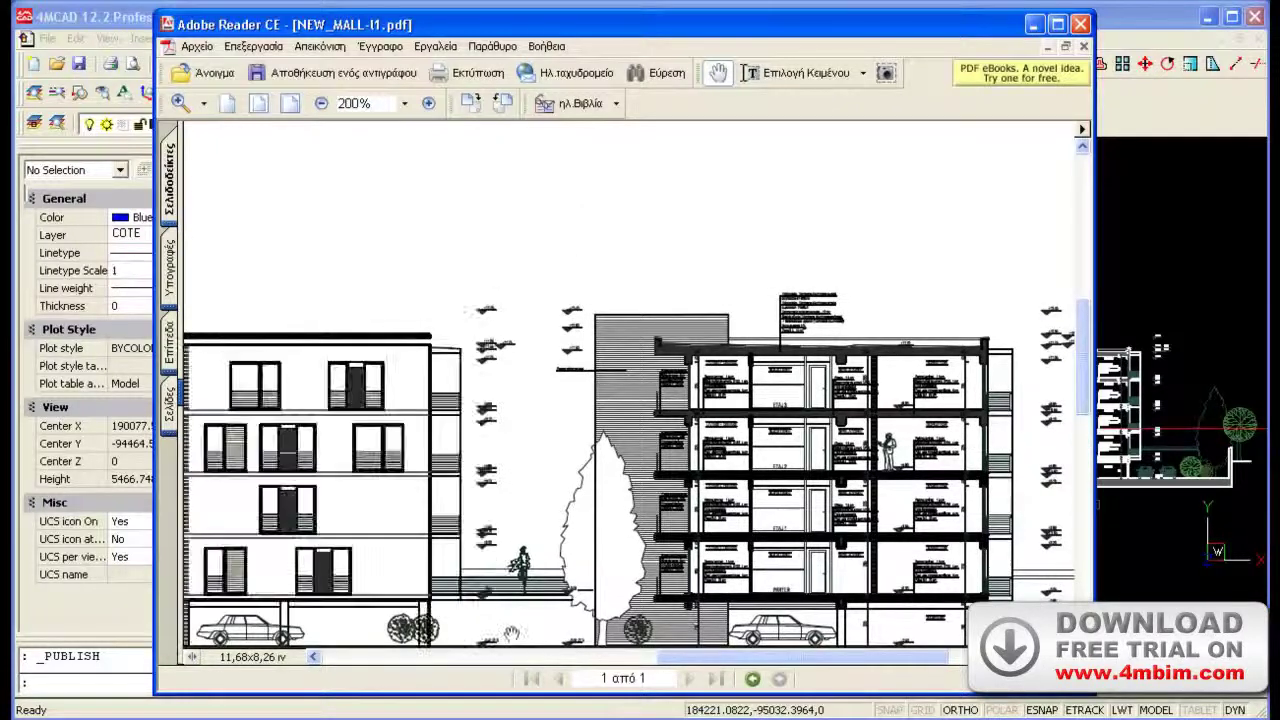
scroll(505, 360, up, 1)
scroll(516, 345, down, 2)
scroll(516, 345, up, 1)
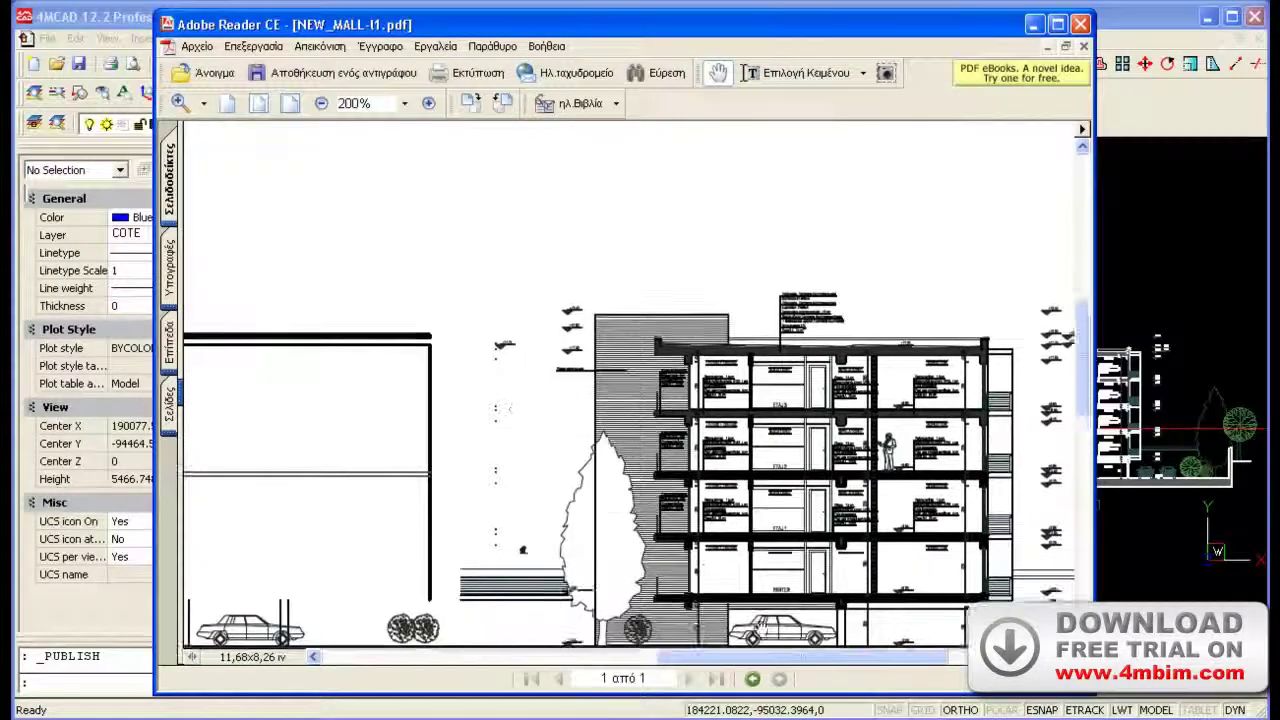
click(1081, 25)
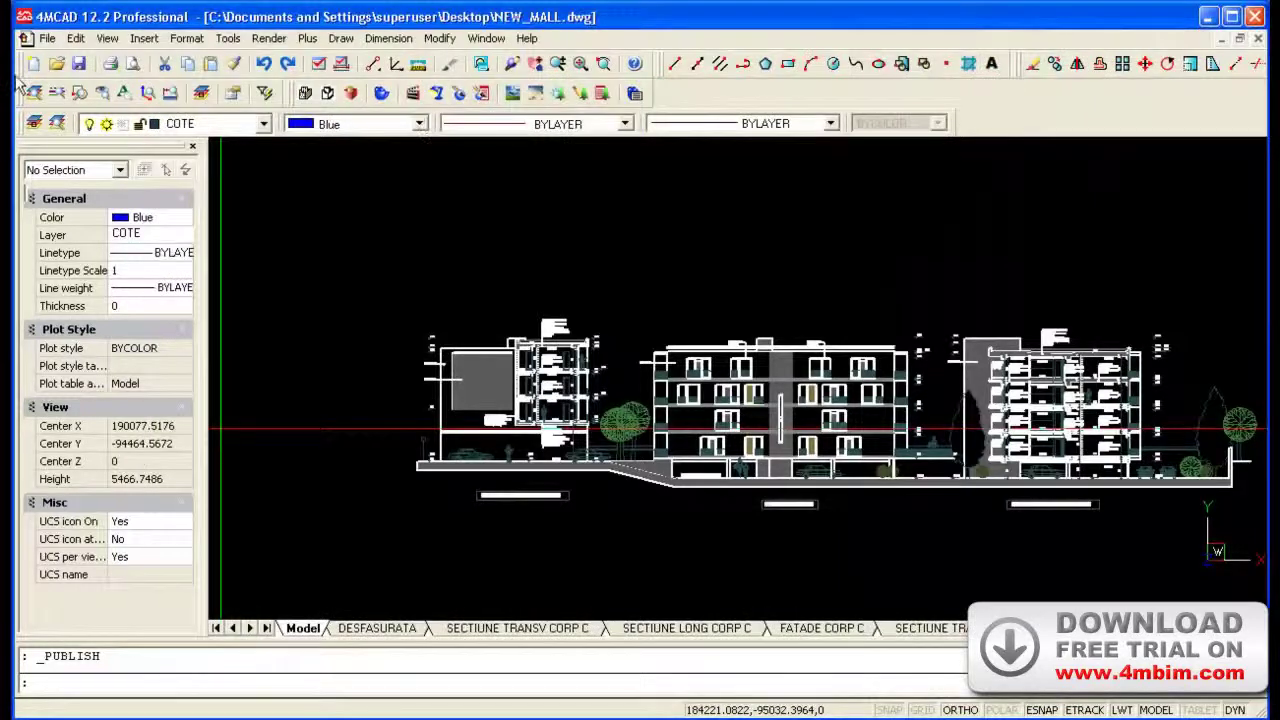
Create a new blank drawing through the wizard and launch IFC file import
click(33, 65)
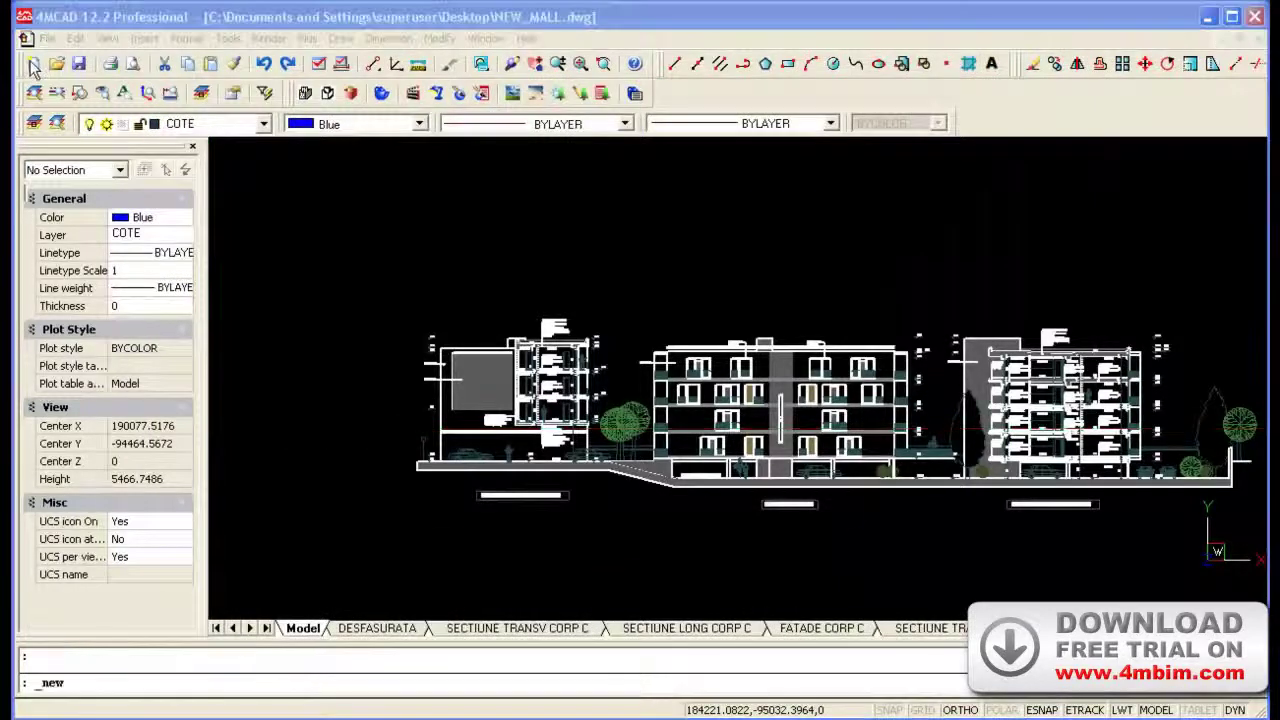
key(Return)
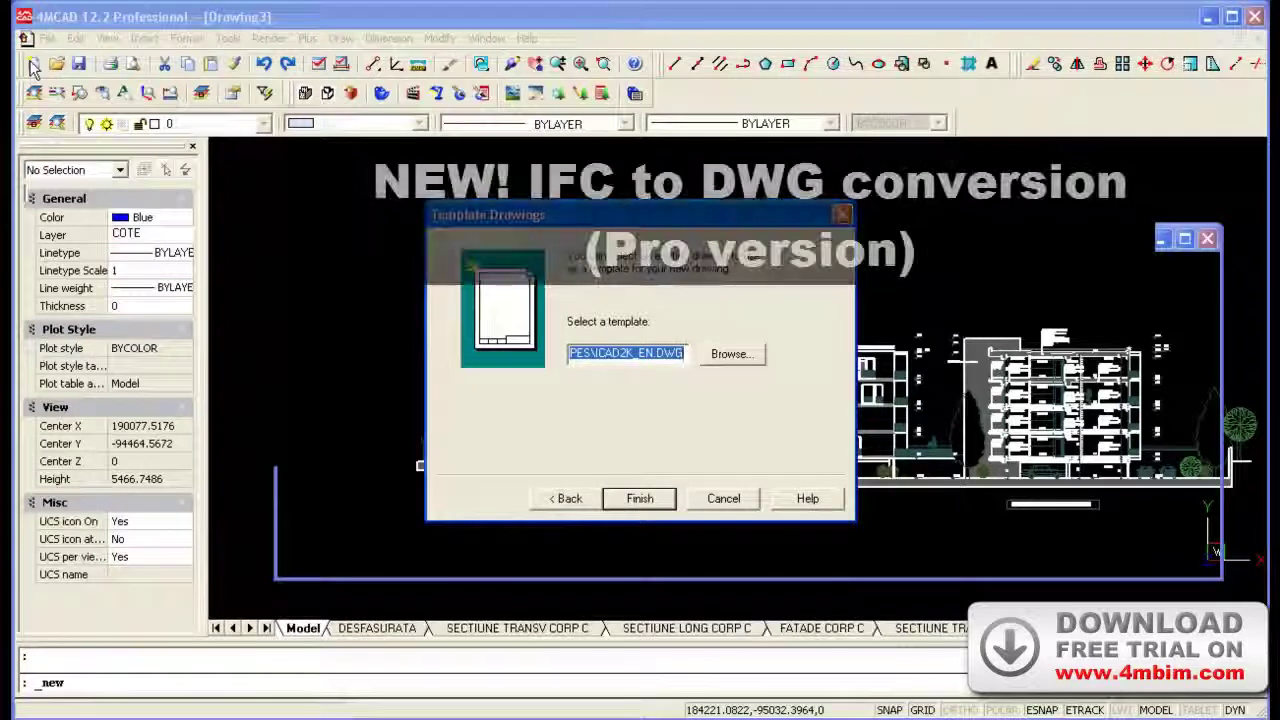
click(47, 38)
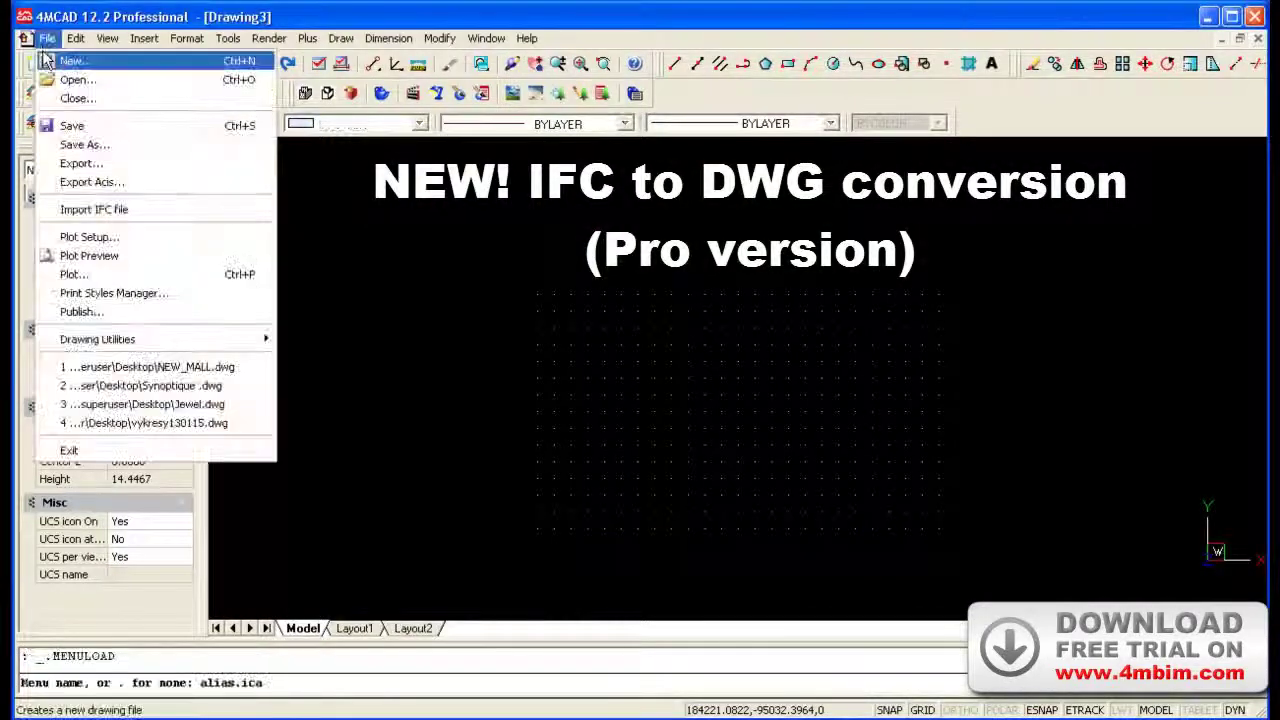
click(86, 213)
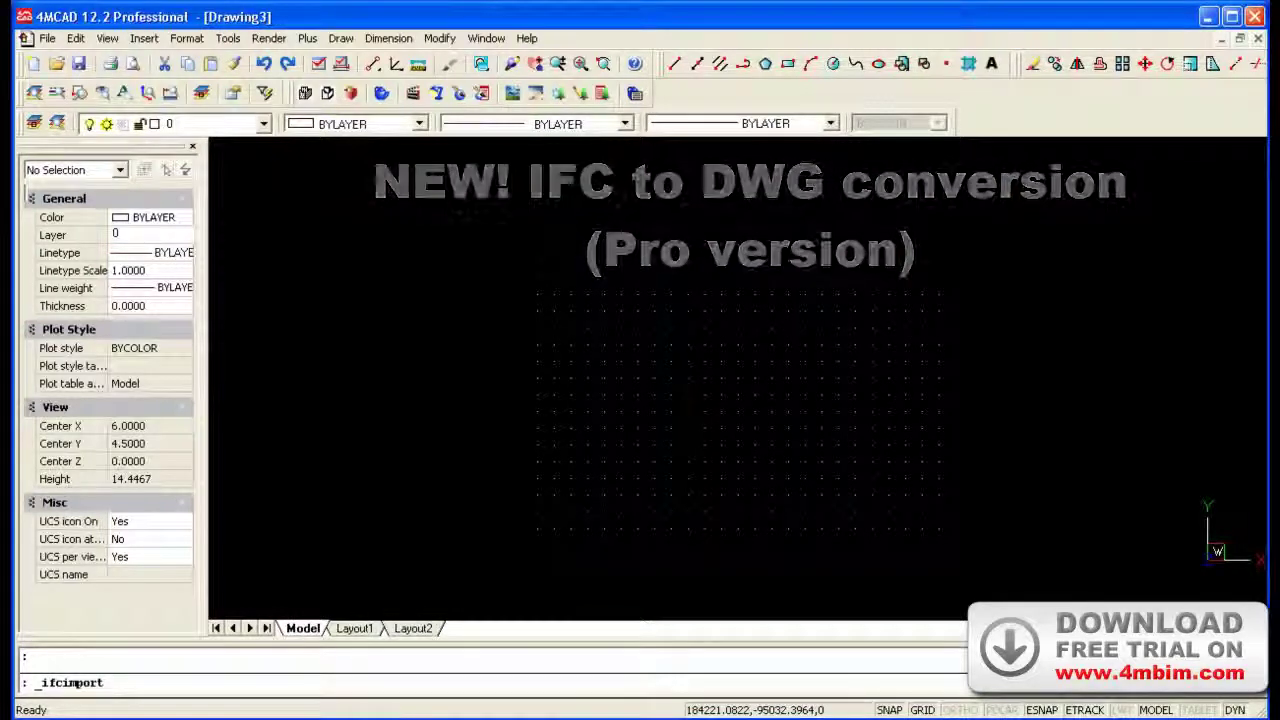
Enter Southland Nov 2012.ifc as the file and import the building model
text(Southland Nov 2012.ifc)
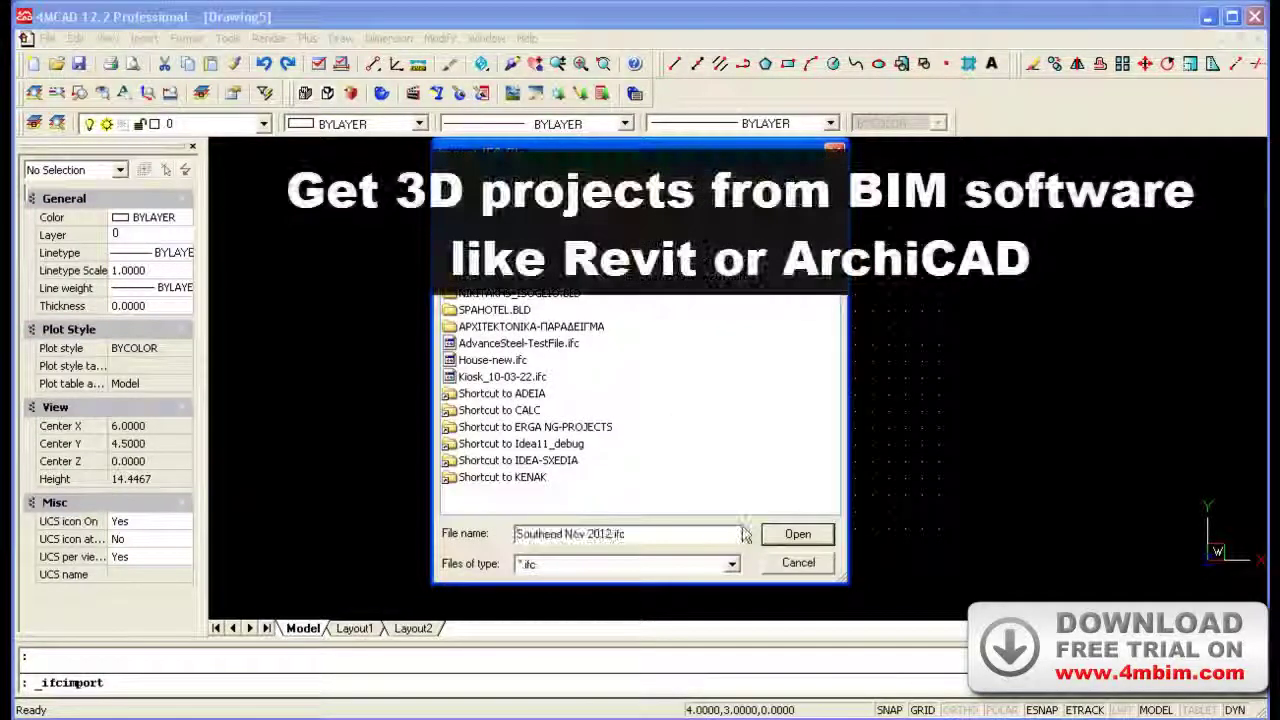
click(785, 535)
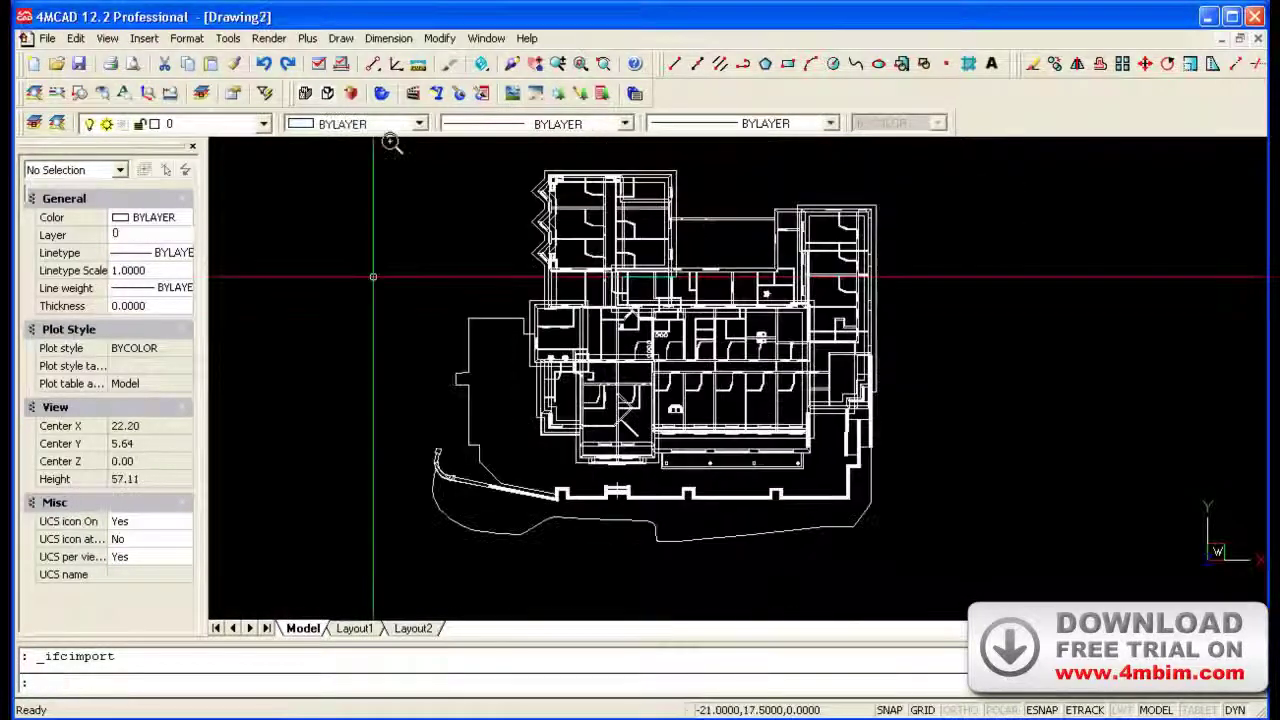
Show the building in isometric view, shade it, and orbit to a new angle
click(481, 64)
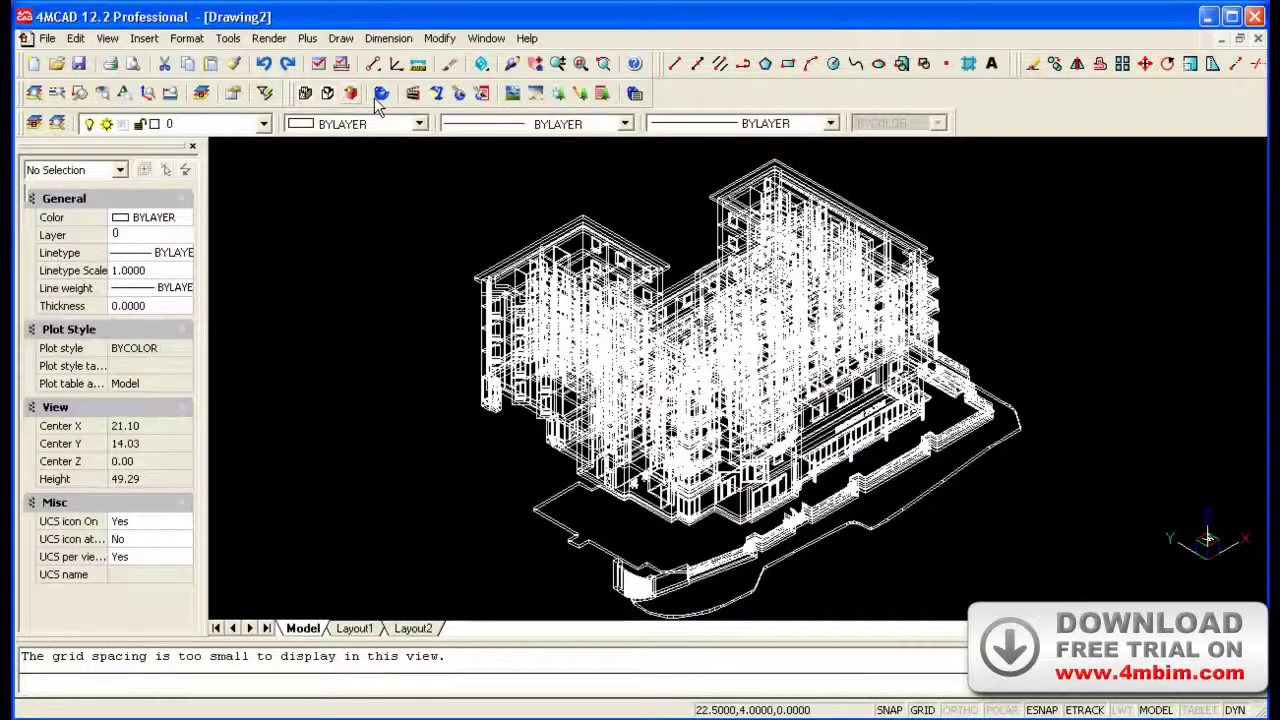
click(379, 98)
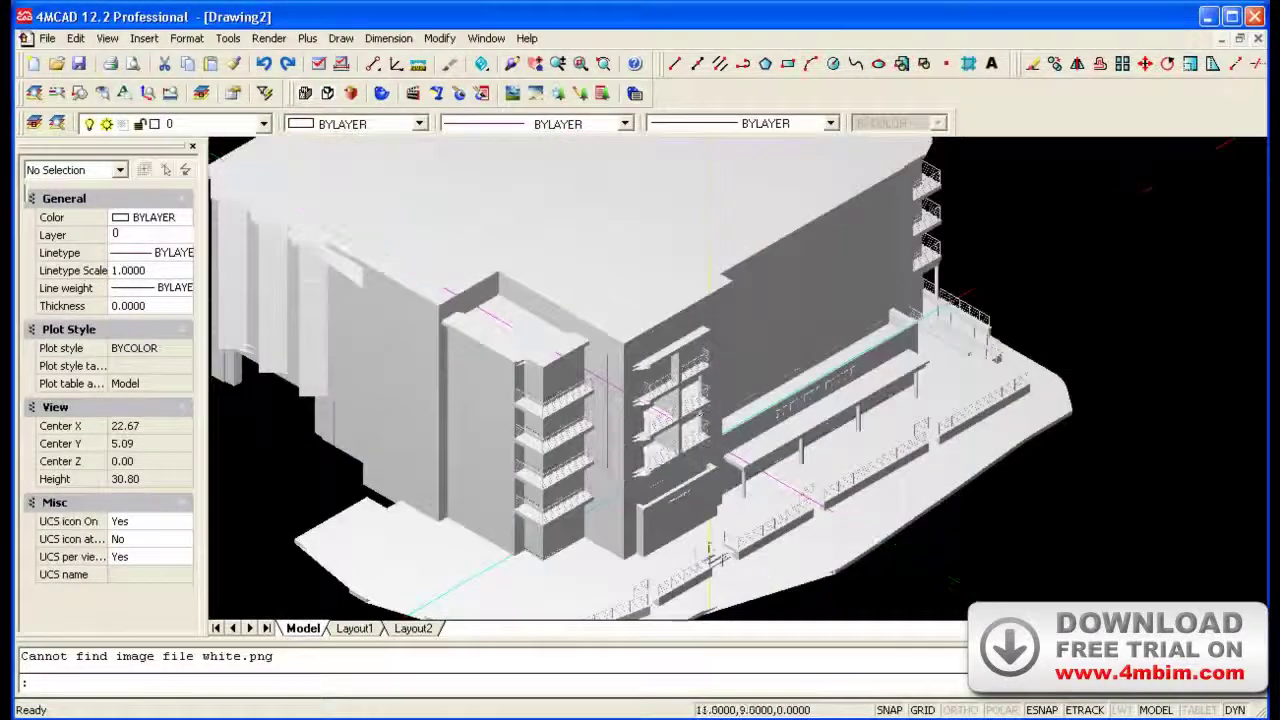
click(511, 63)
mouse_move(667, 325)
mouse_down()
mouse_move(903, 413)
mouse_move(873, 555)
mouse_move(839, 512)
mouse_up()
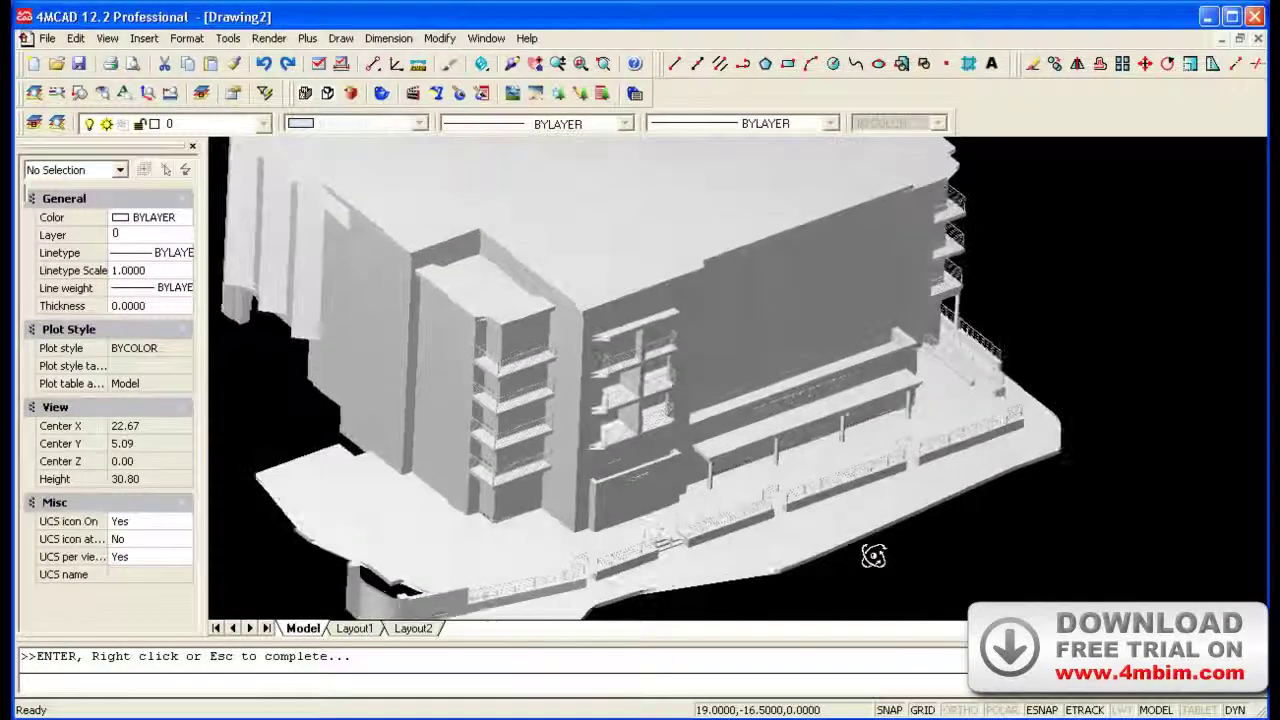